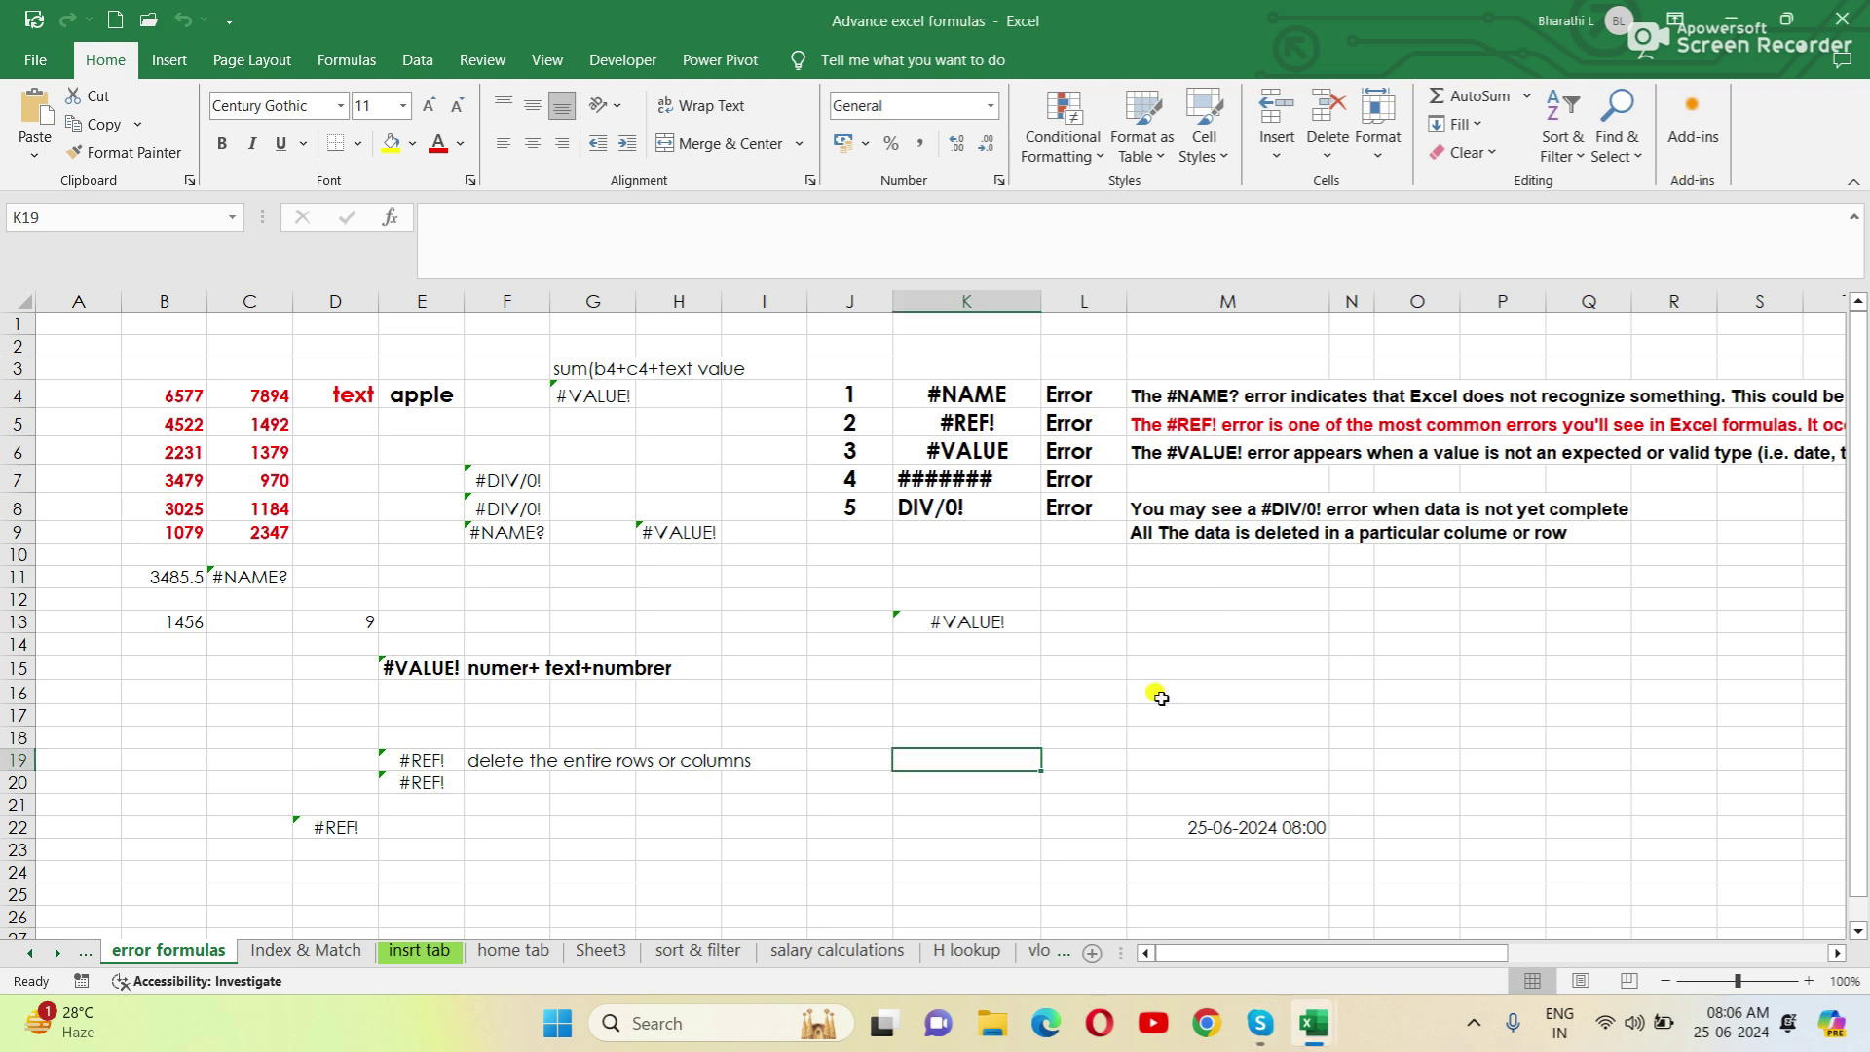
Narrow column K to about 11.80 width
{"action": "left_click", "coordinate": [1014, 705]}
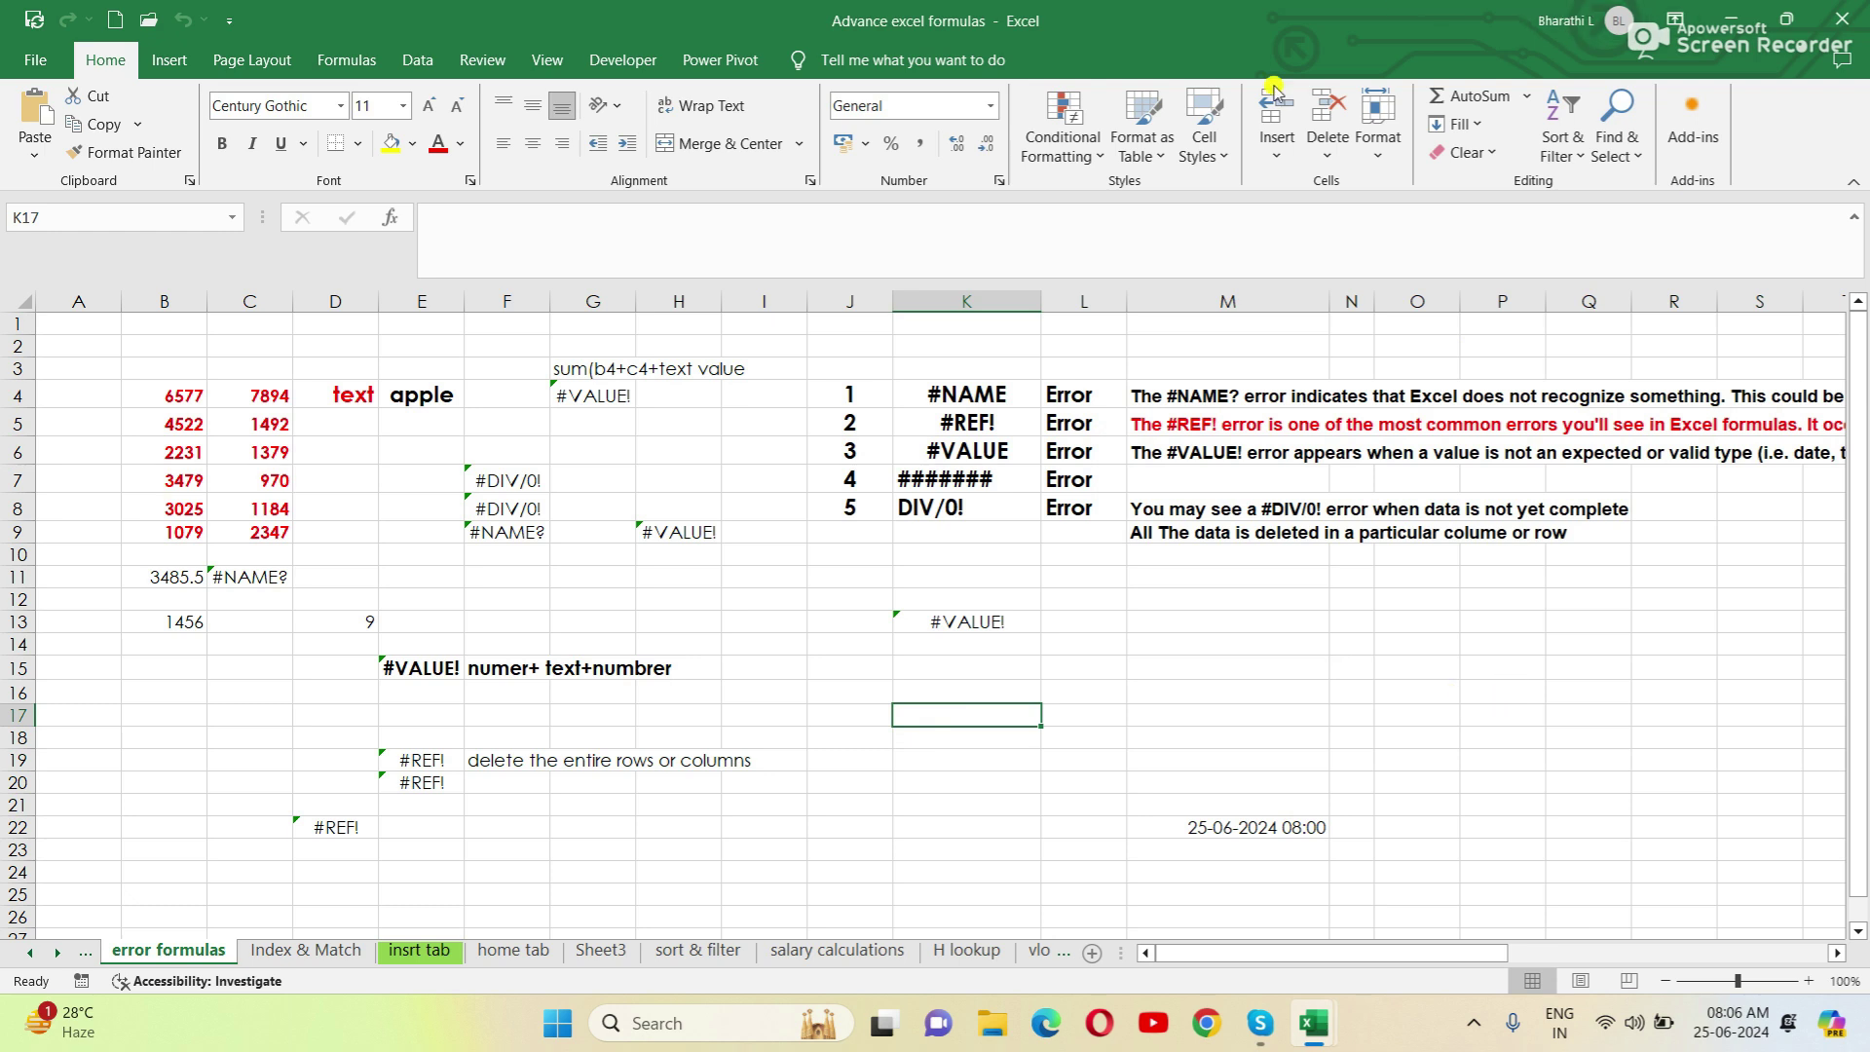
{"action": "left_click_drag", "start_coordinate": [1040, 297], "coordinate": [1007, 294]}
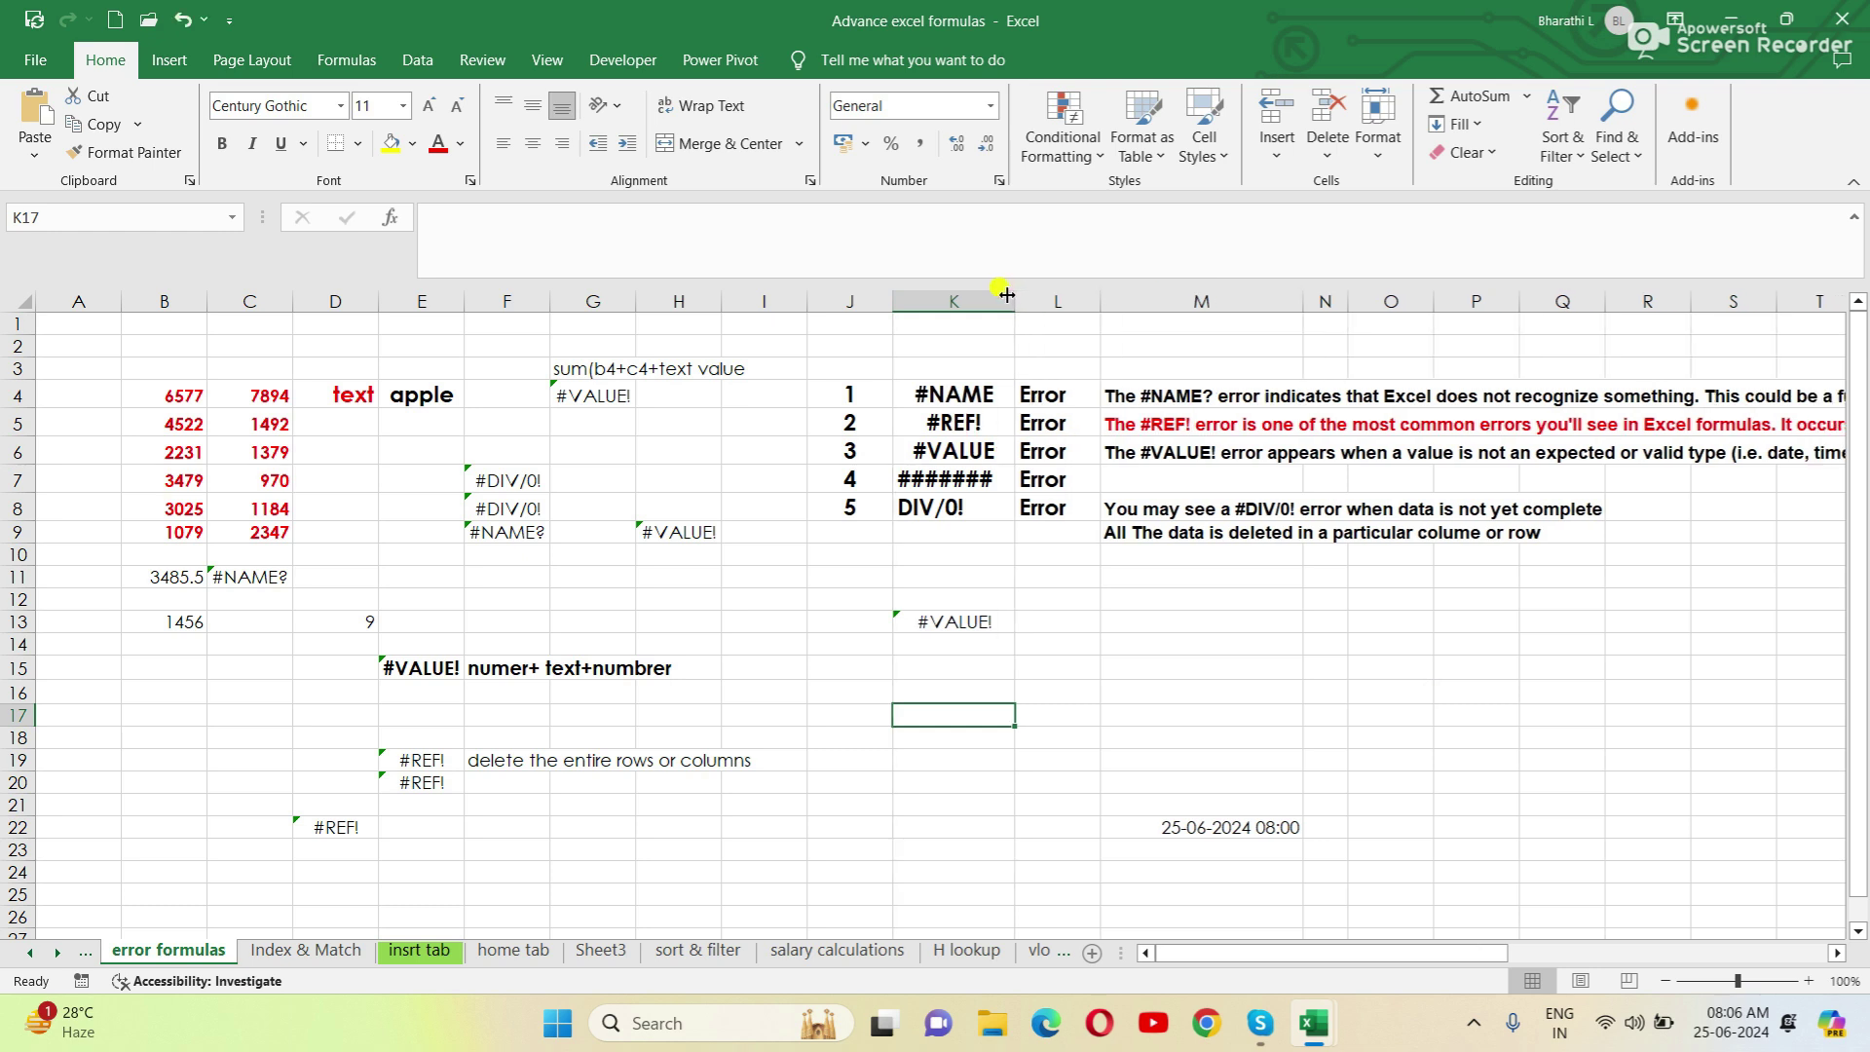
{"action": "left_click", "coordinate": [1166, 645]}
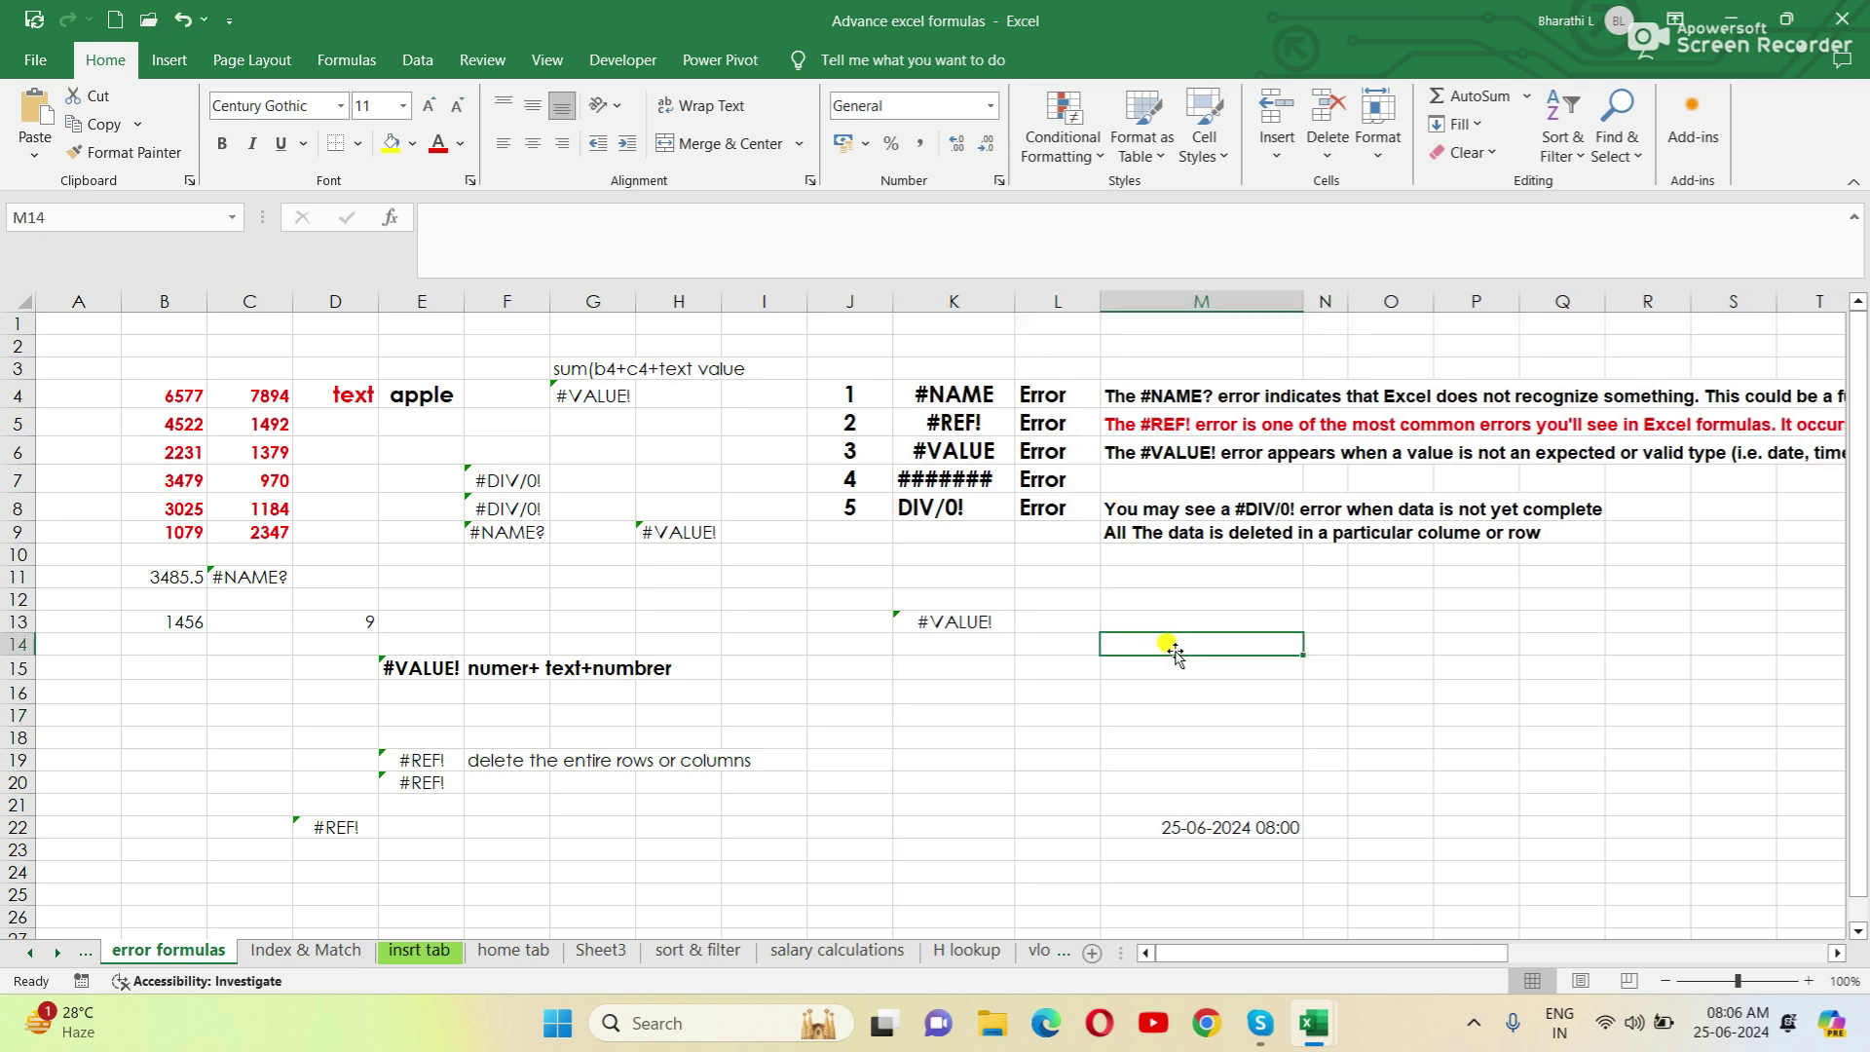
{"action": "left_click", "coordinate": [1269, 573]}
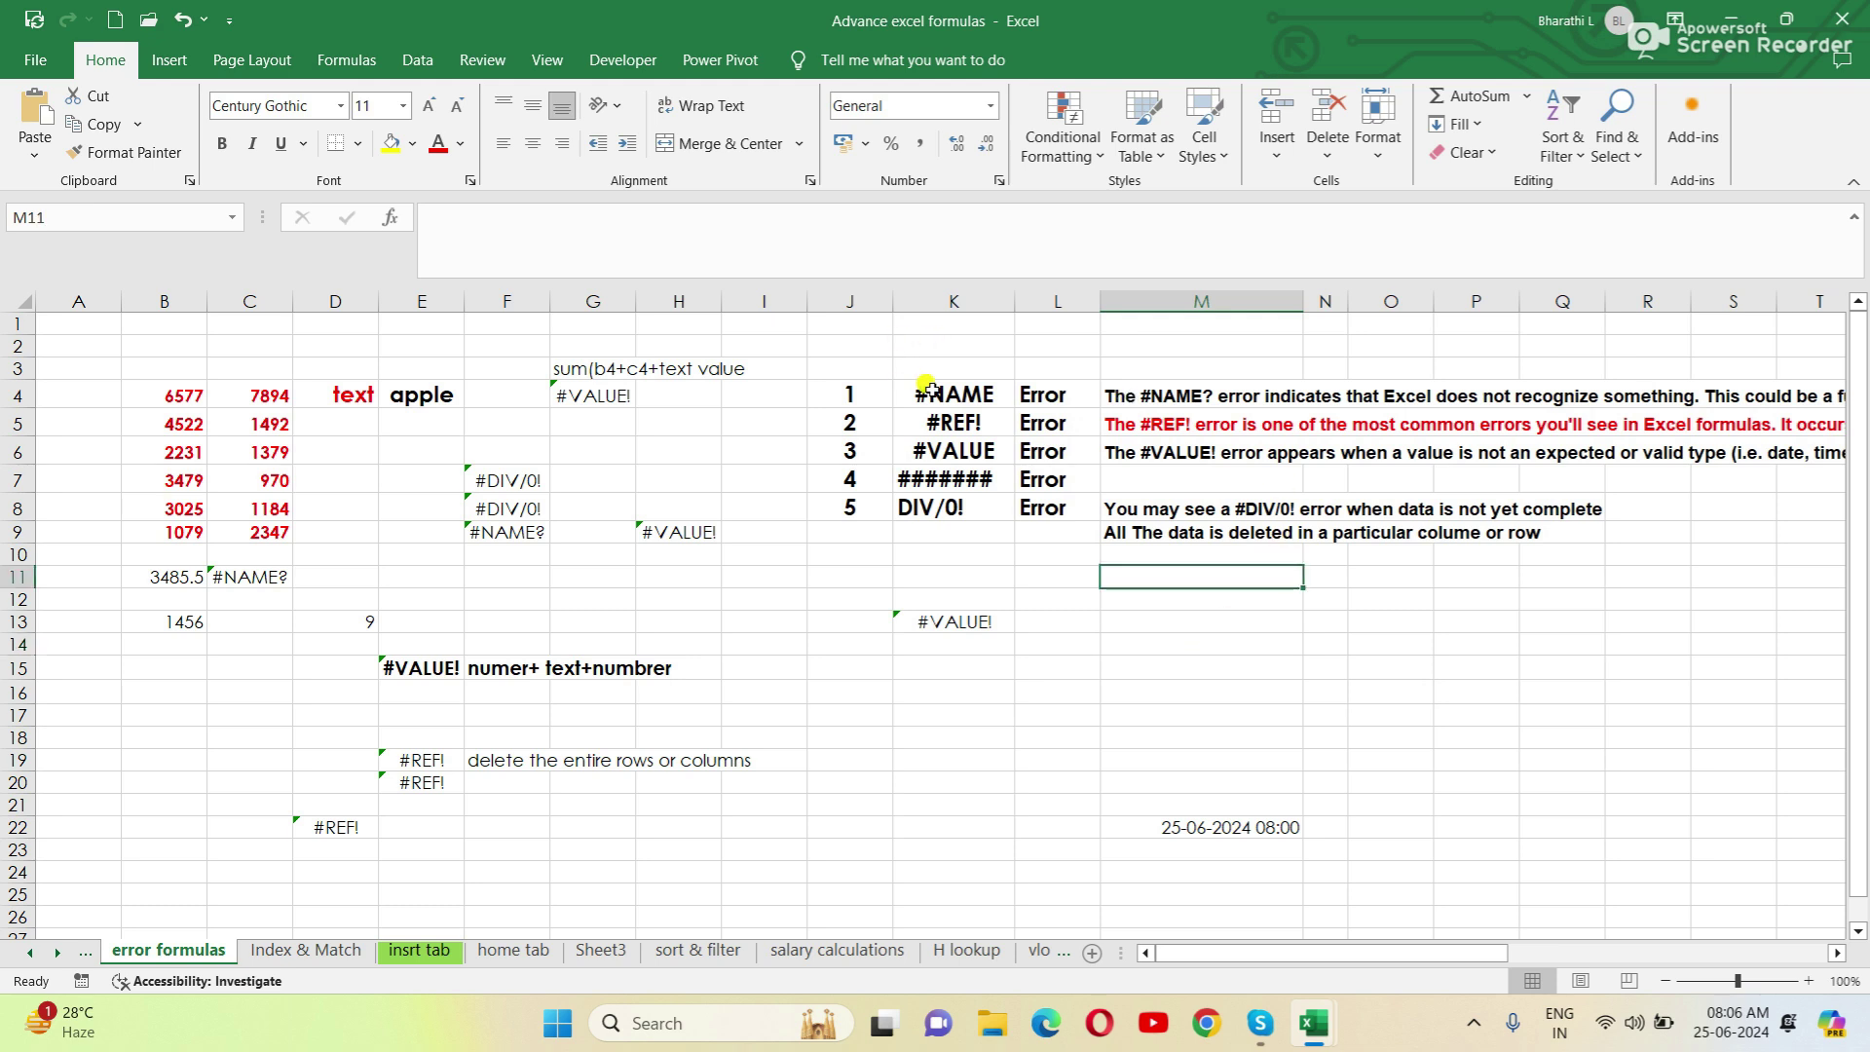
Point out the five error labels #NAME, #REF!, #VALUE, ###### and #DIV/0! in K4:K8, then select them together
{"action": "left_click", "coordinate": [982, 394]}
{"action": "left_click", "coordinate": [1040, 394]}
{"action": "left_click", "coordinate": [985, 391]}
{"action": "left_click", "coordinate": [995, 421]}
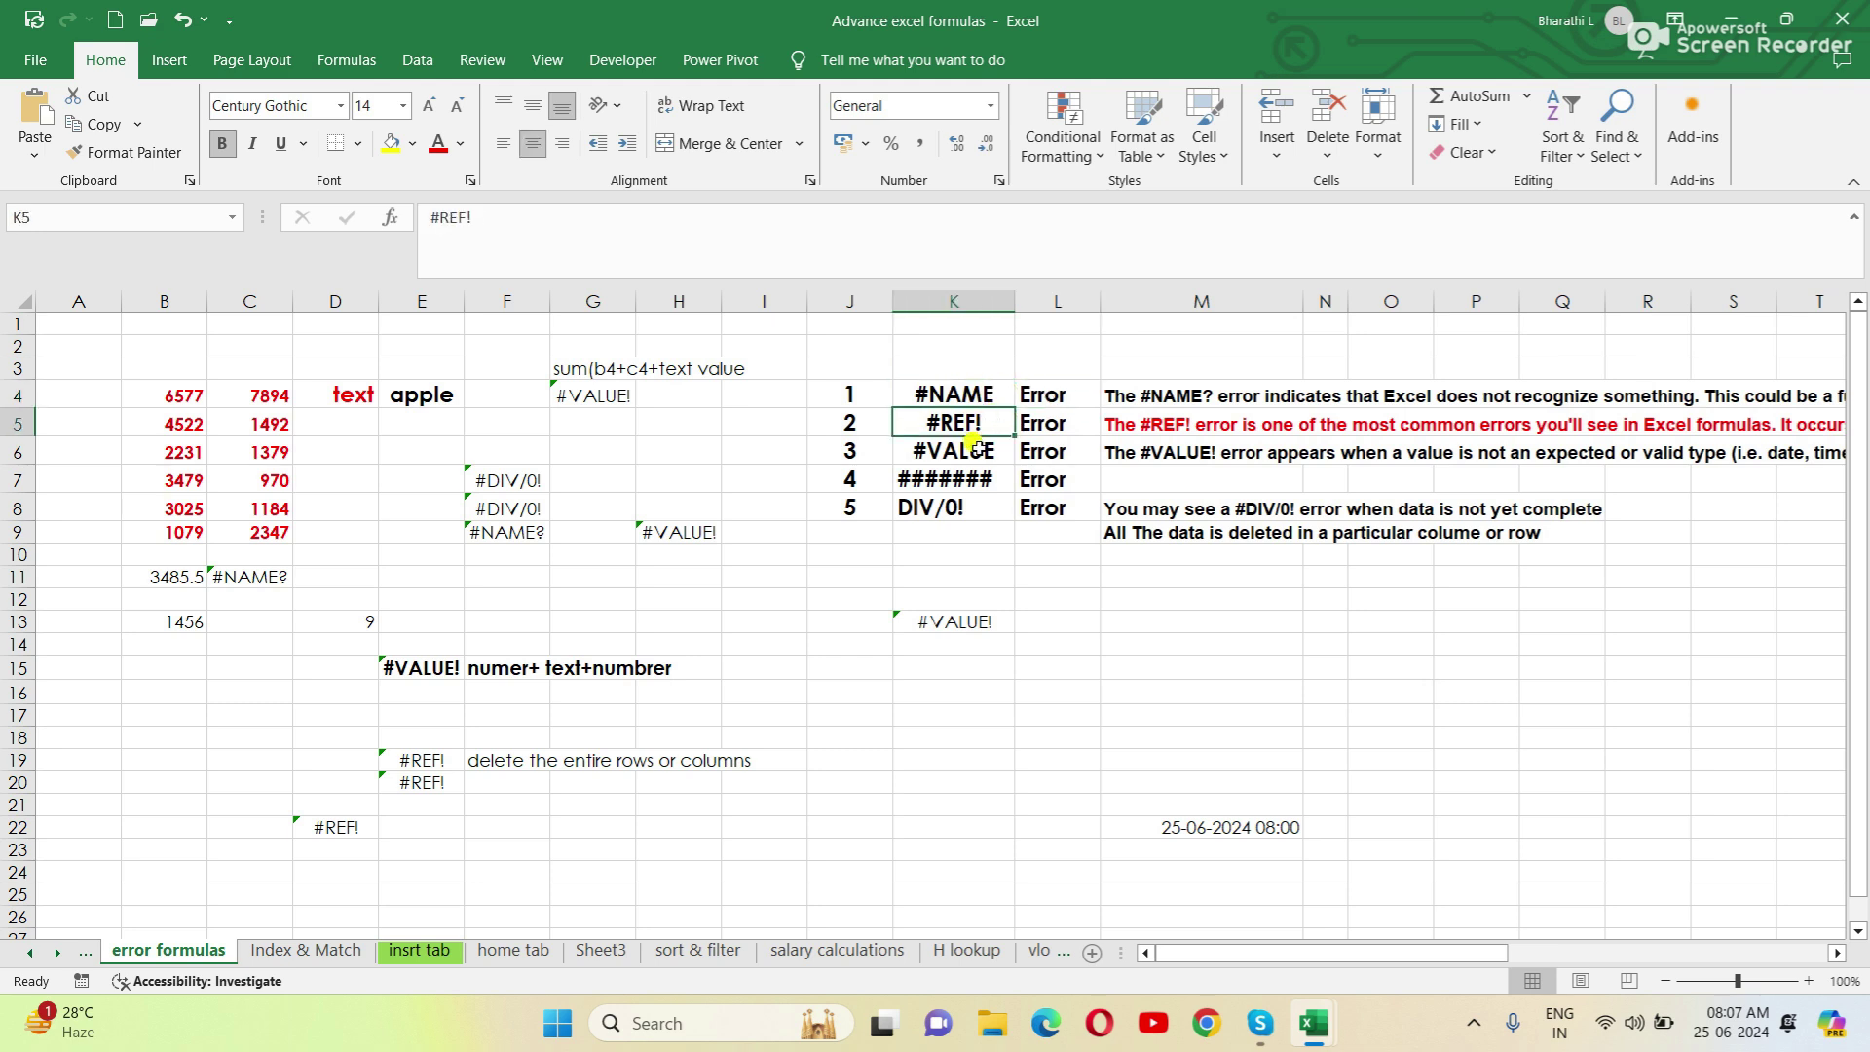
{"action": "left_click", "coordinate": [974, 446]}
{"action": "left_click", "coordinate": [966, 477]}
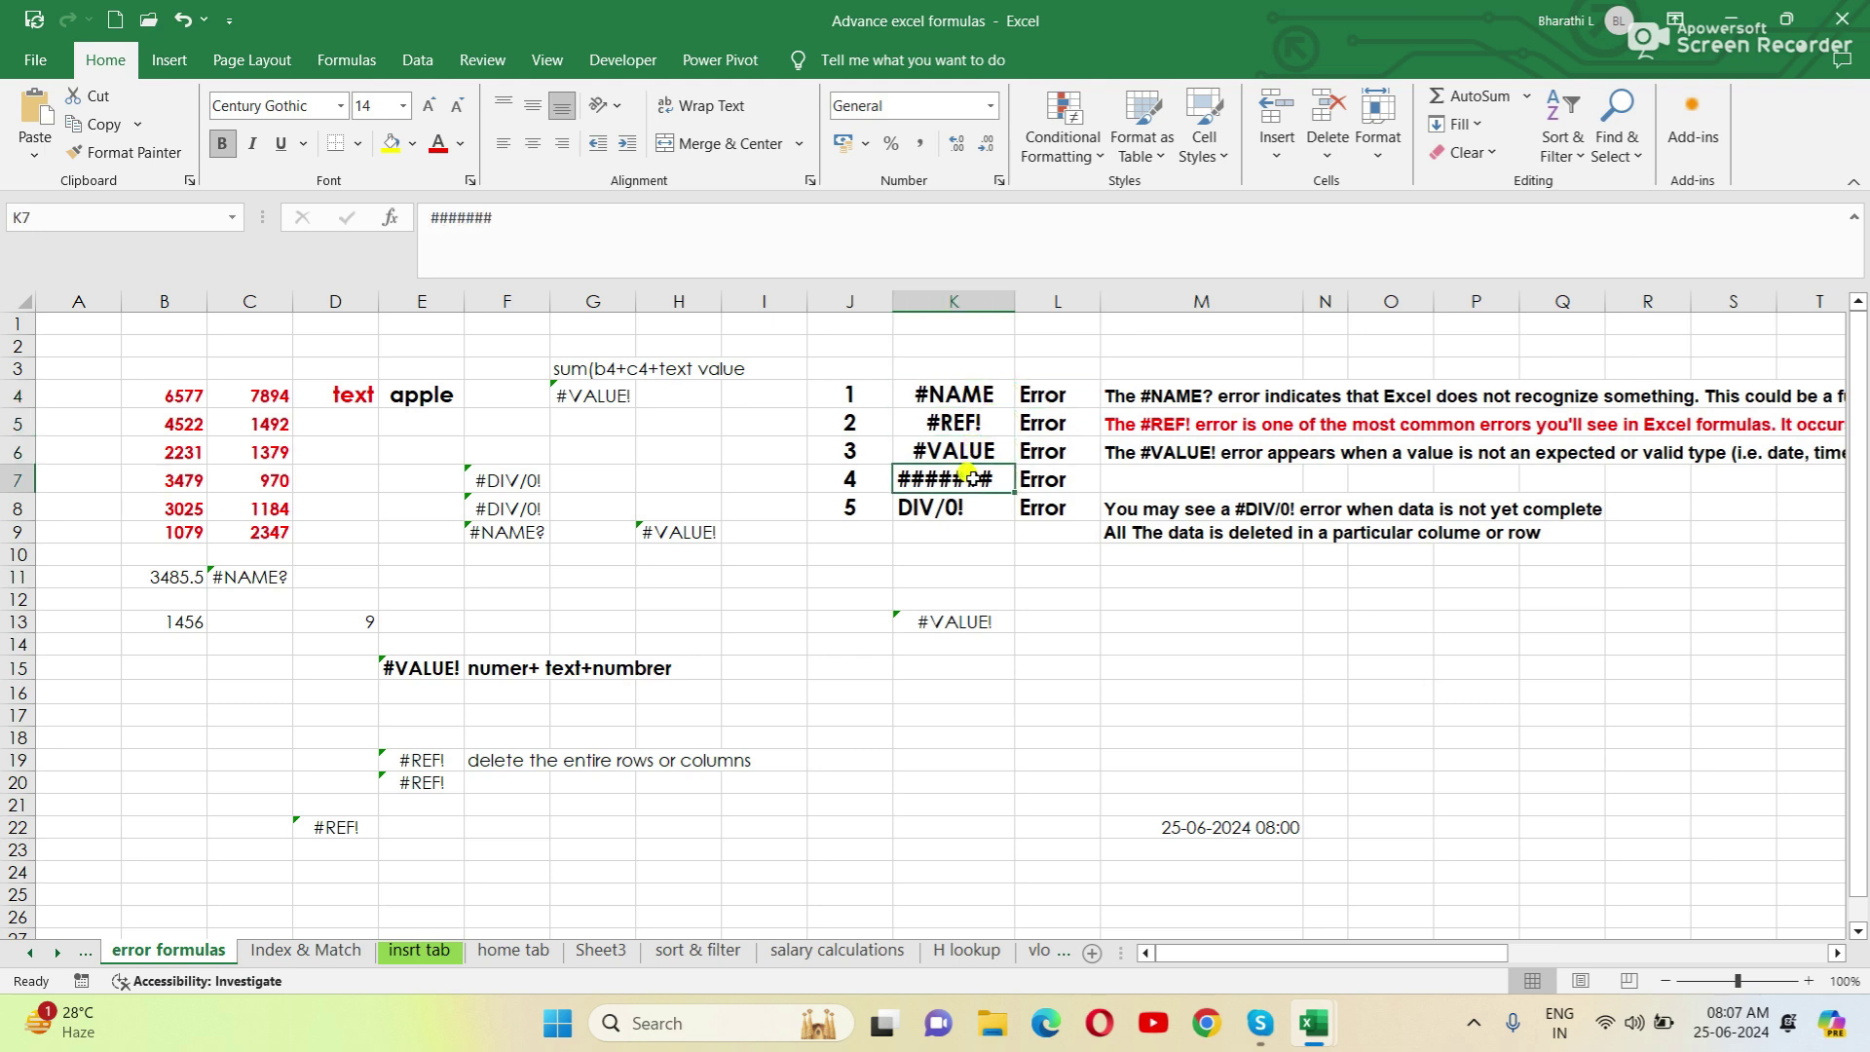
{"action": "left_click", "coordinate": [969, 497]}
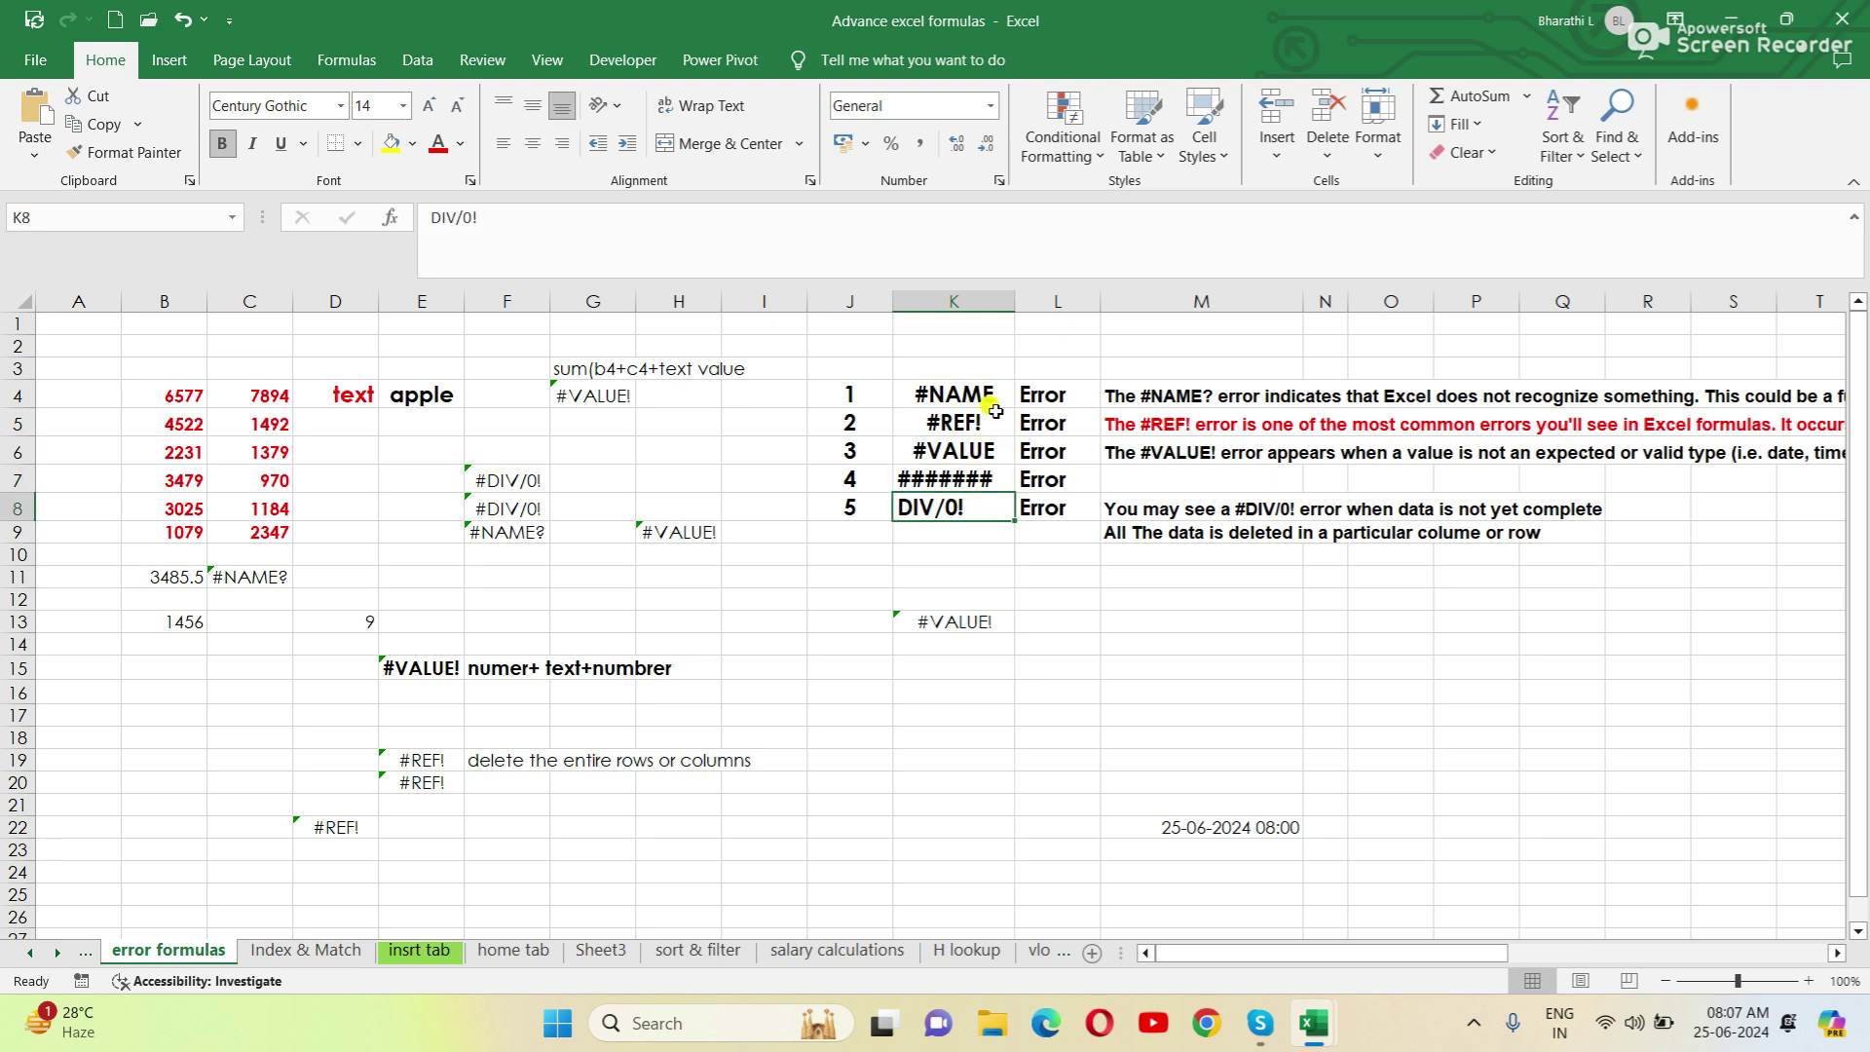
{"action": "left_click_drag", "start_coordinate": [983, 394], "coordinate": [964, 506]}
{"action": "left_click", "coordinate": [1090, 619]}
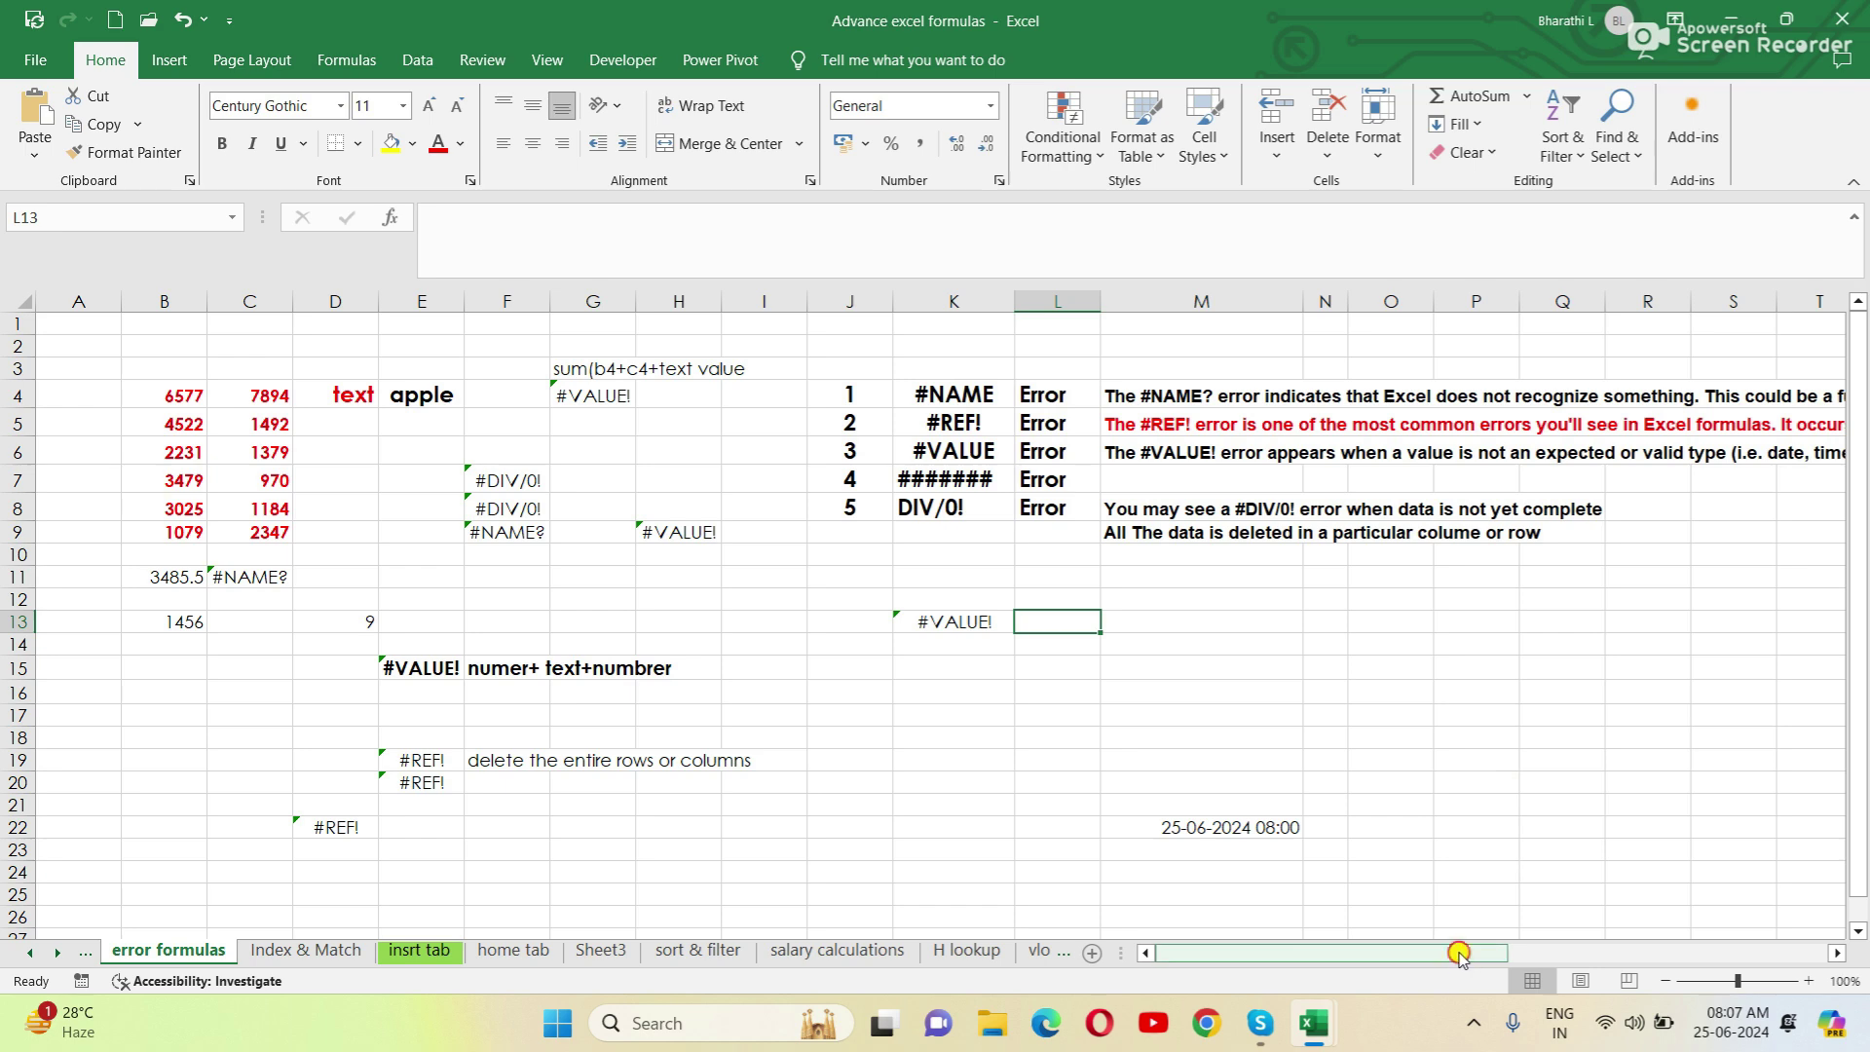
{"action": "left_click_drag", "start_coordinate": [1458, 954], "coordinate": [1541, 966]}
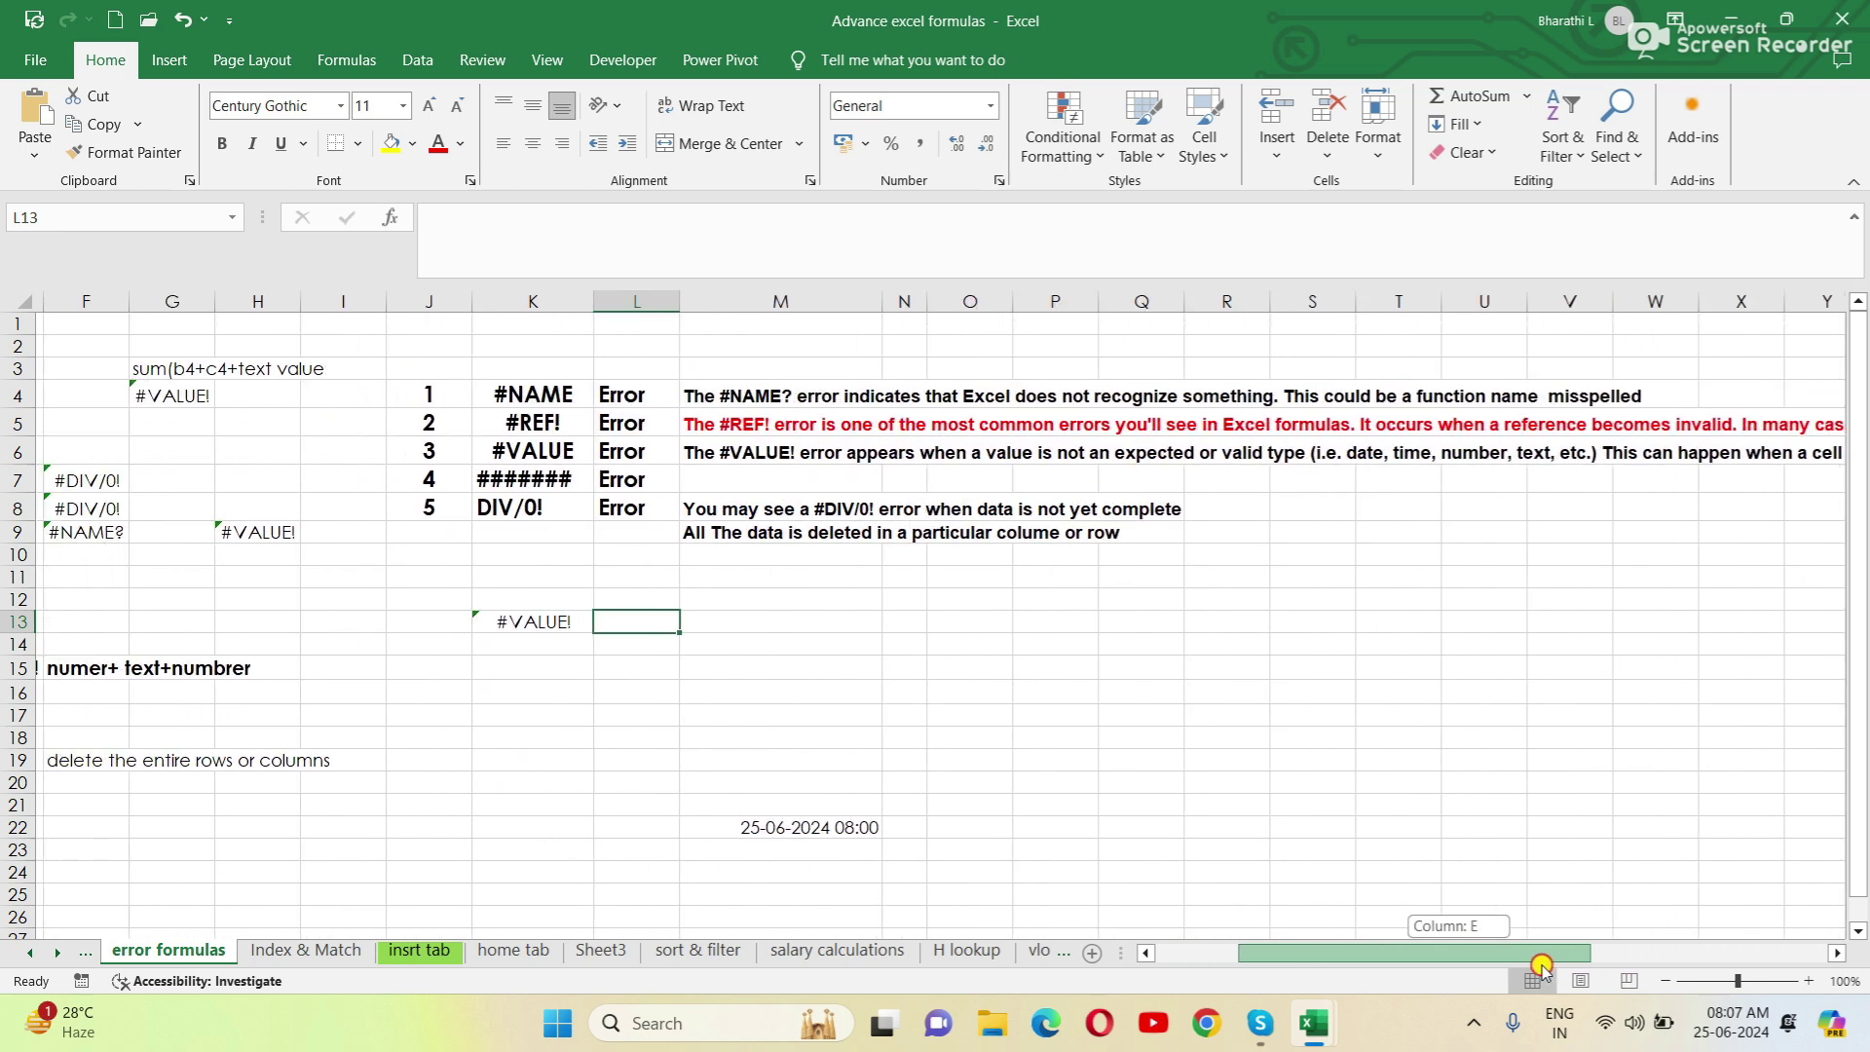
{"action": "left_click", "coordinate": [524, 399]}
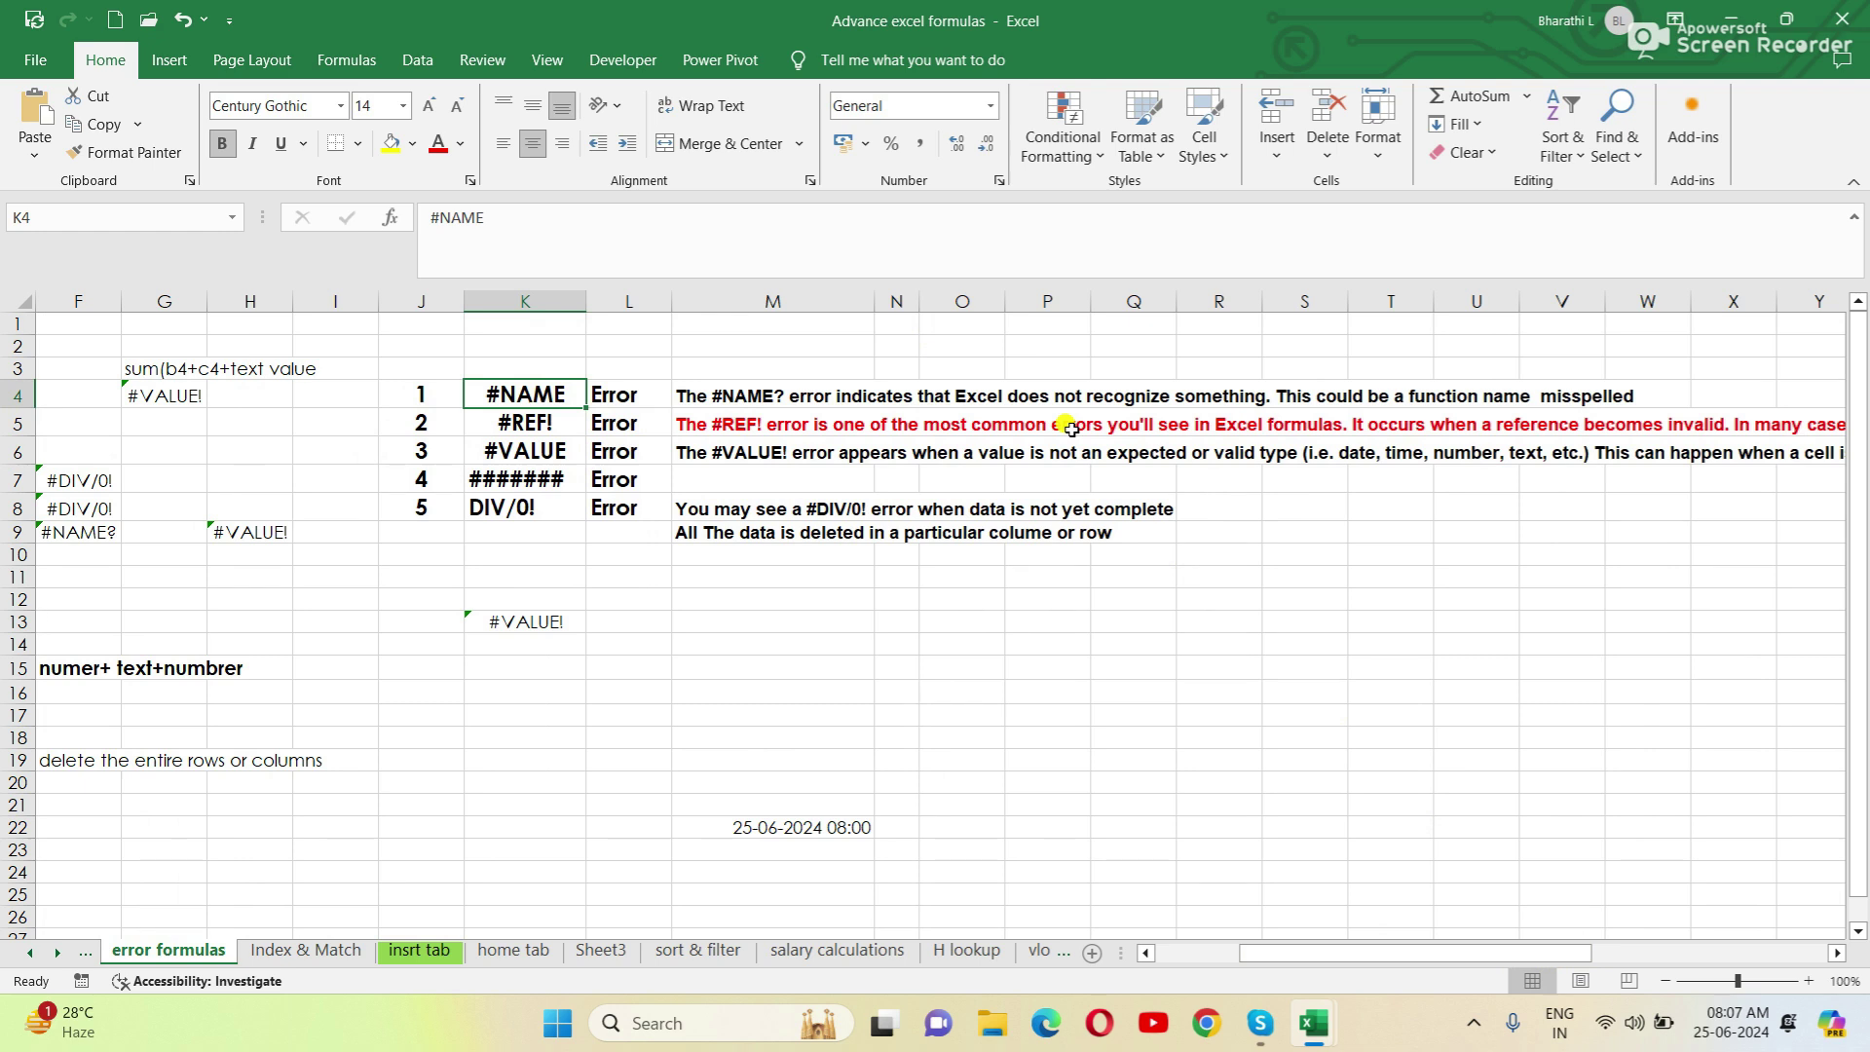
{"action": "left_click", "coordinate": [1064, 650]}
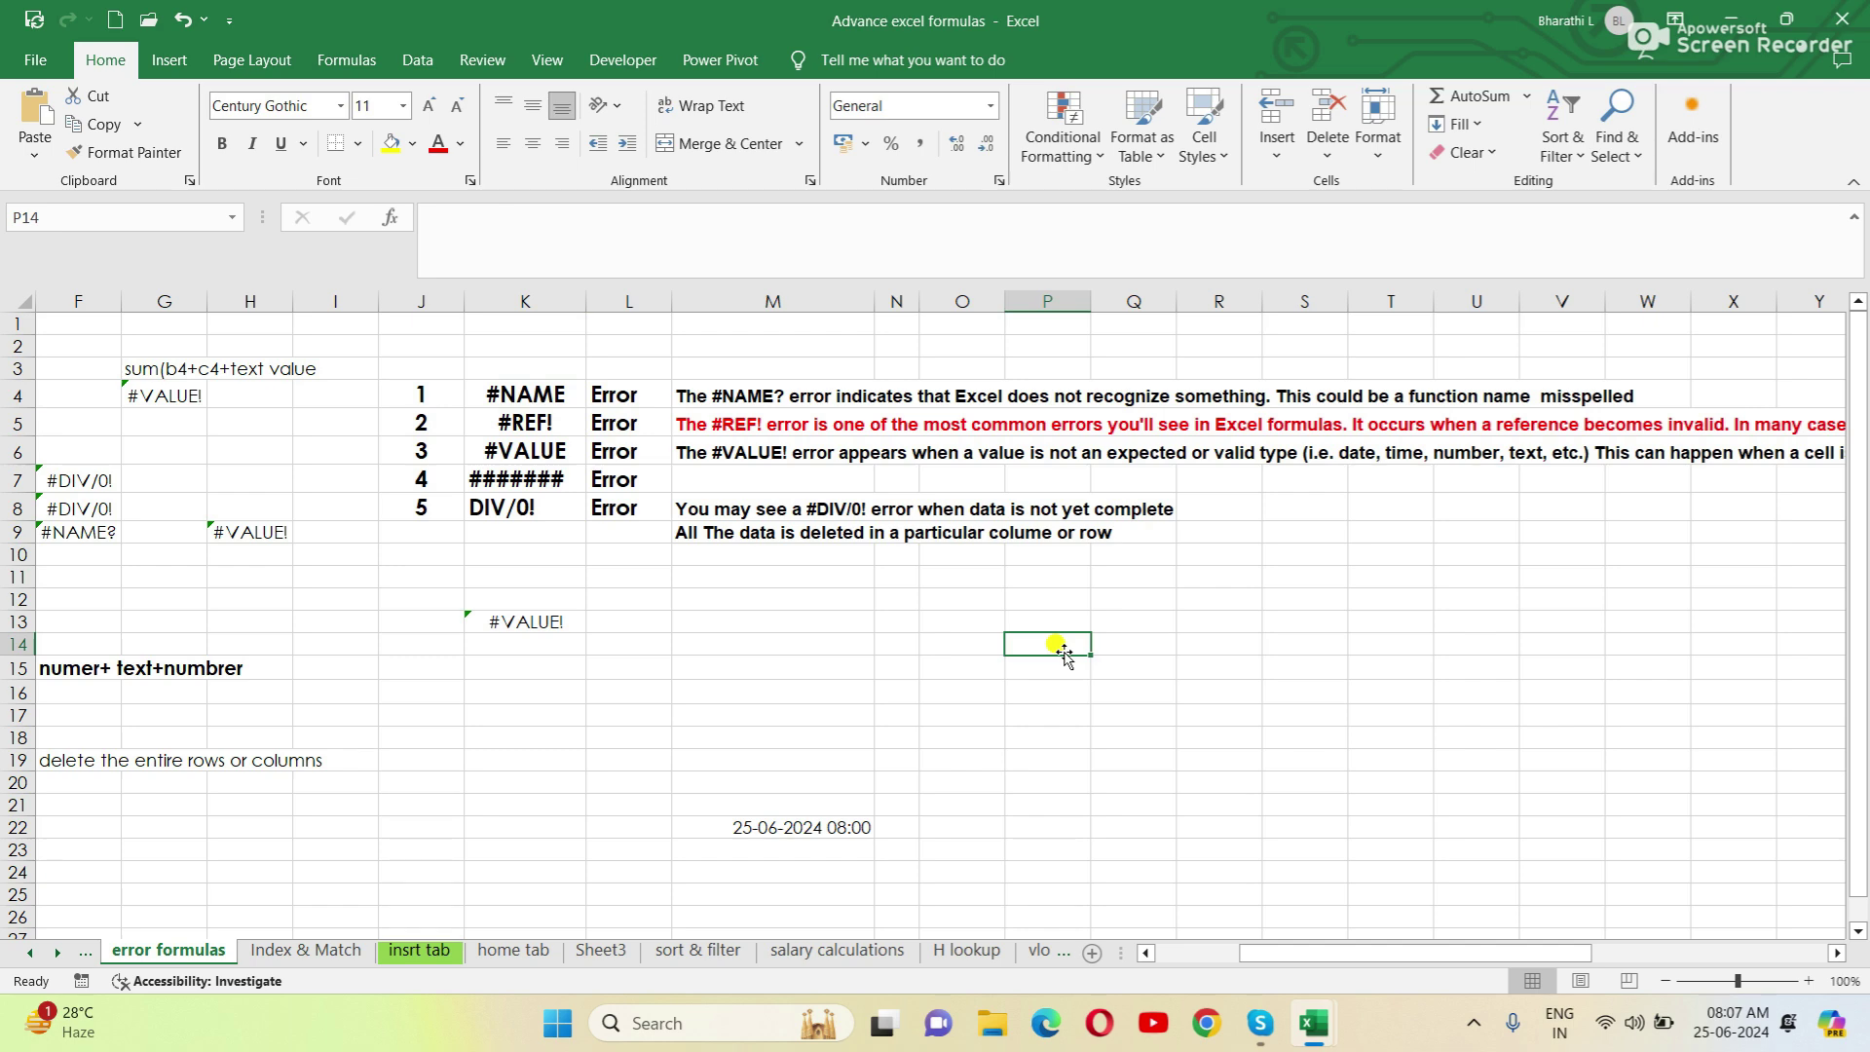
{"action": "left_click", "coordinate": [501, 389]}
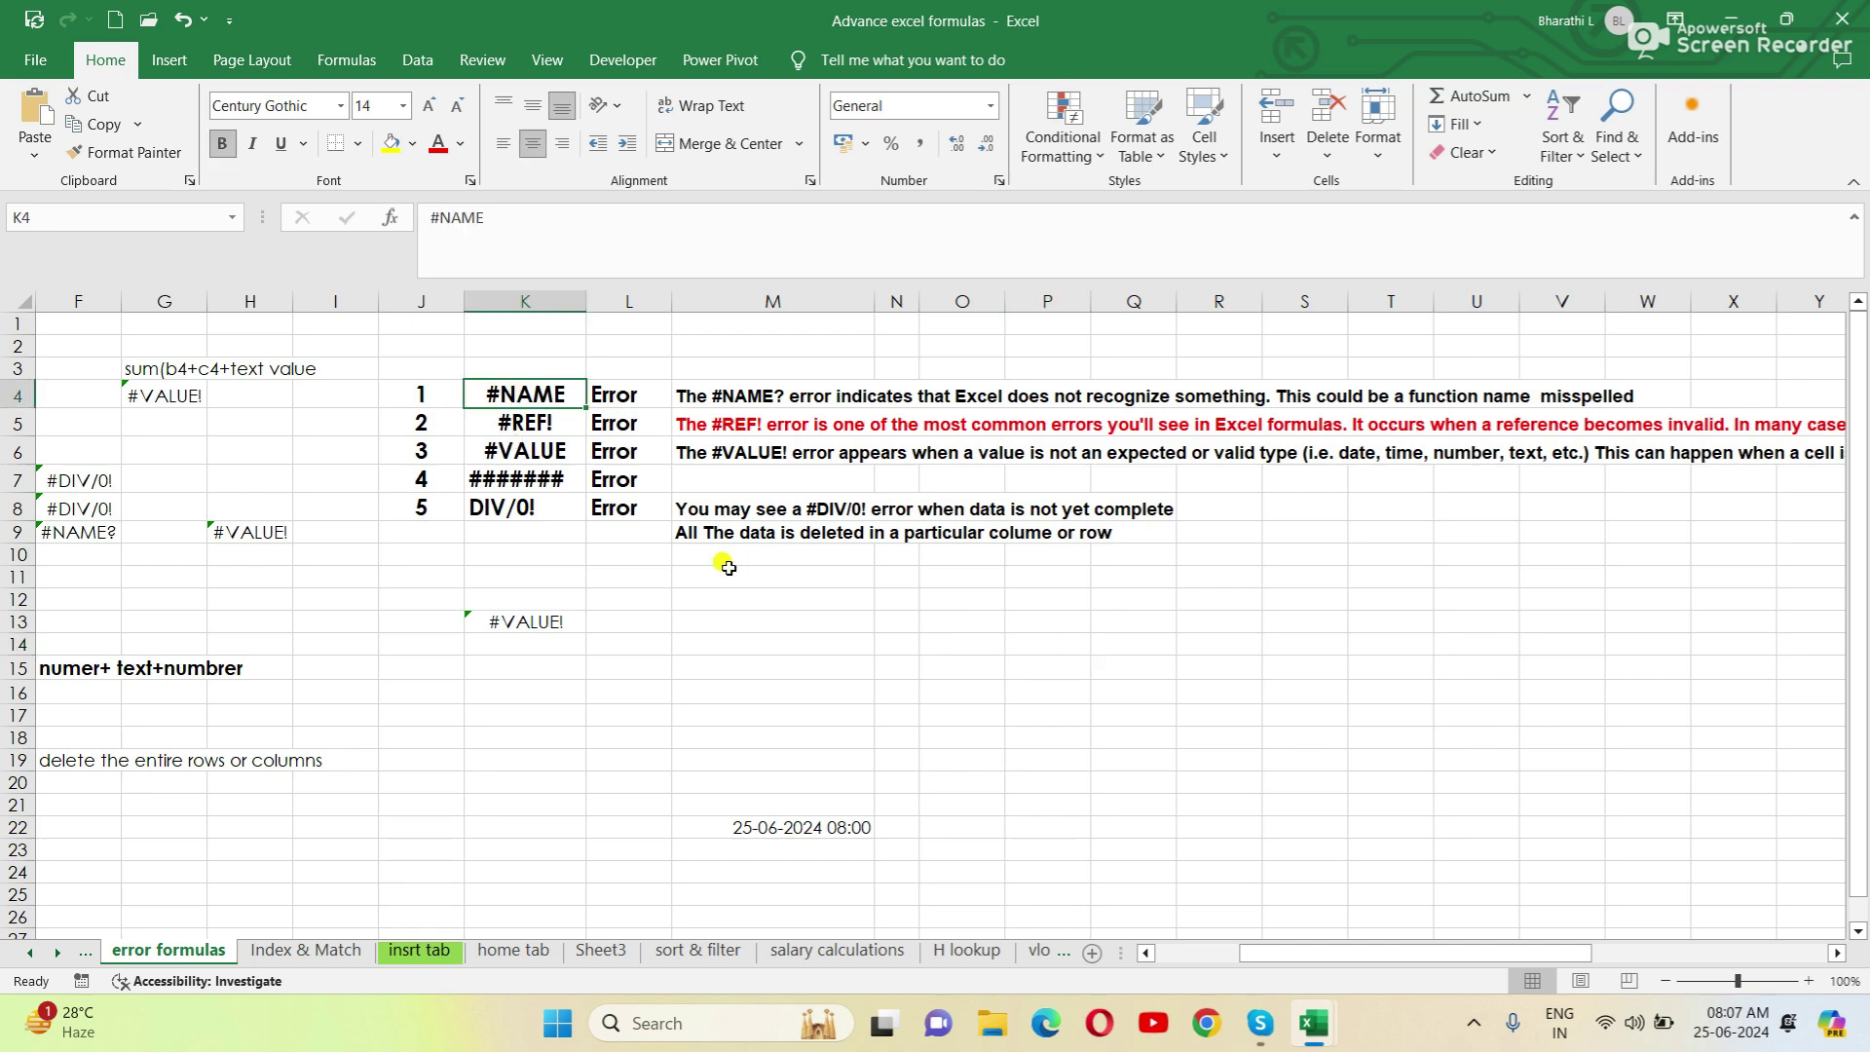
{"action": "left_click_drag", "start_coordinate": [1251, 959], "coordinate": [1166, 959]}
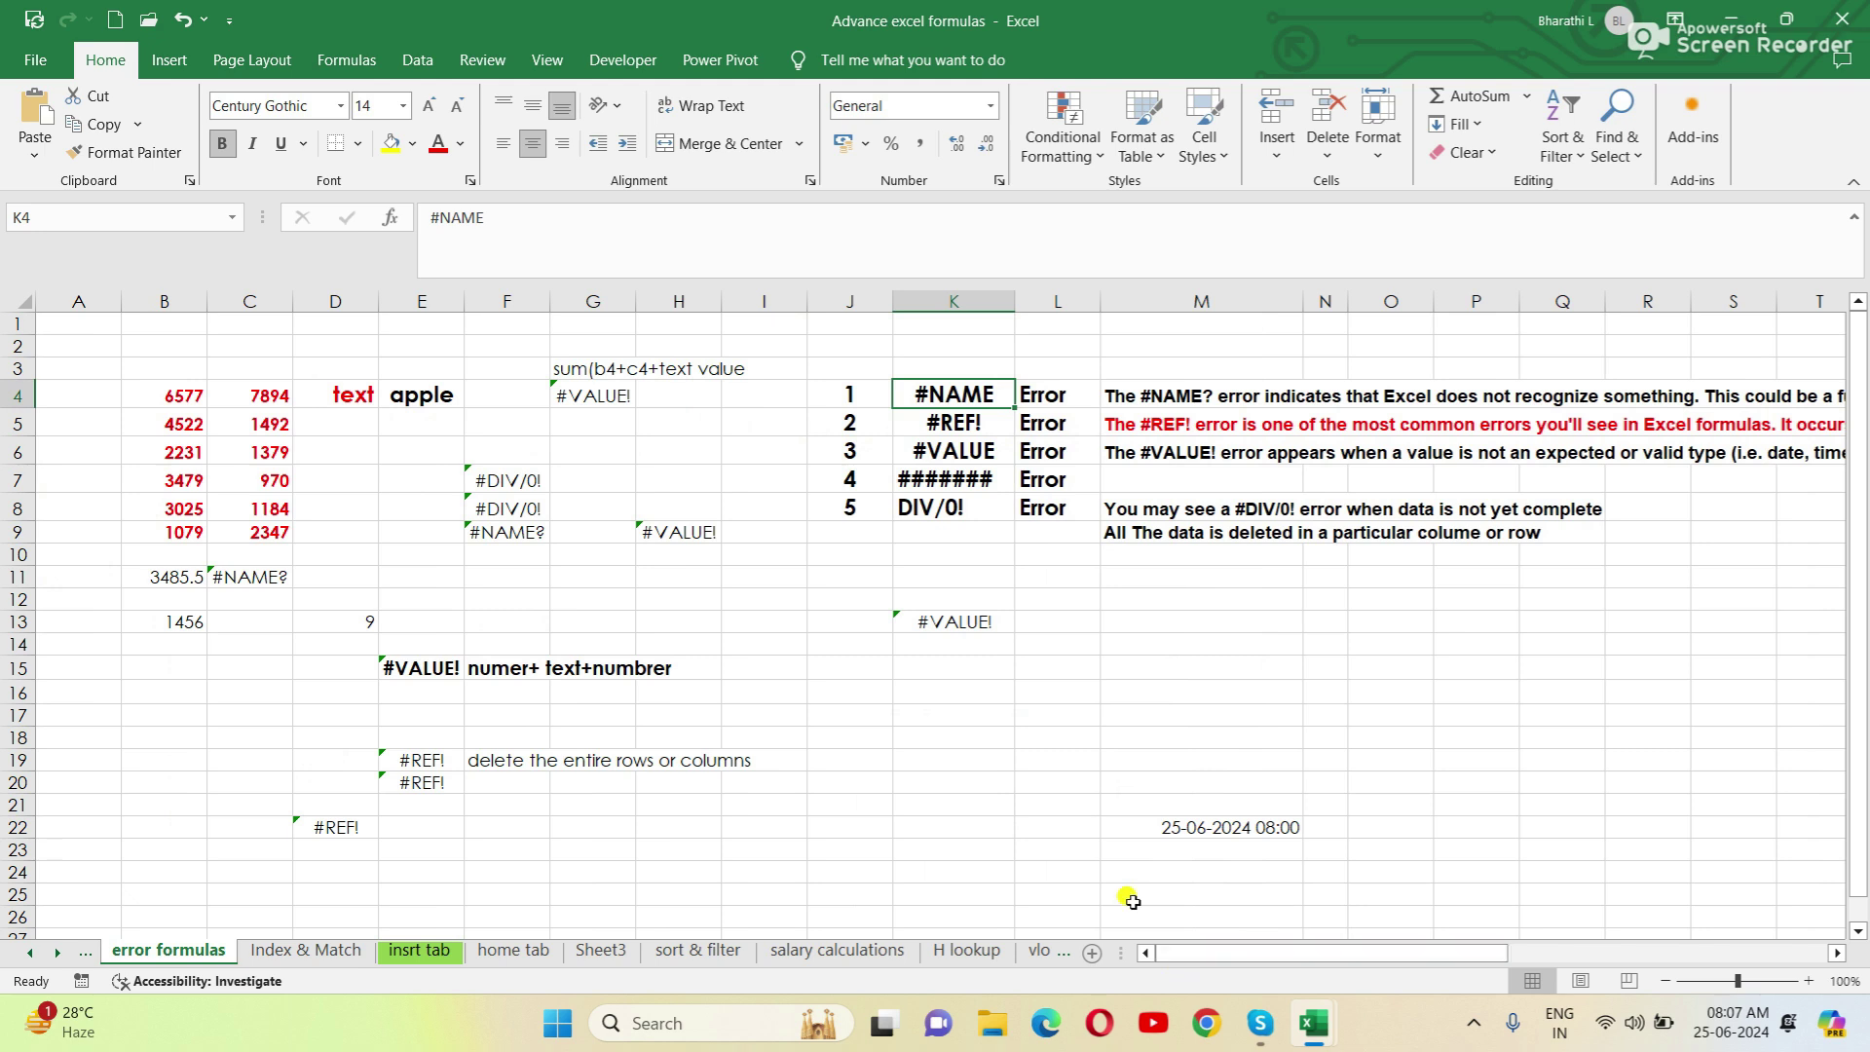
{"action": "left_click", "coordinate": [174, 424]}
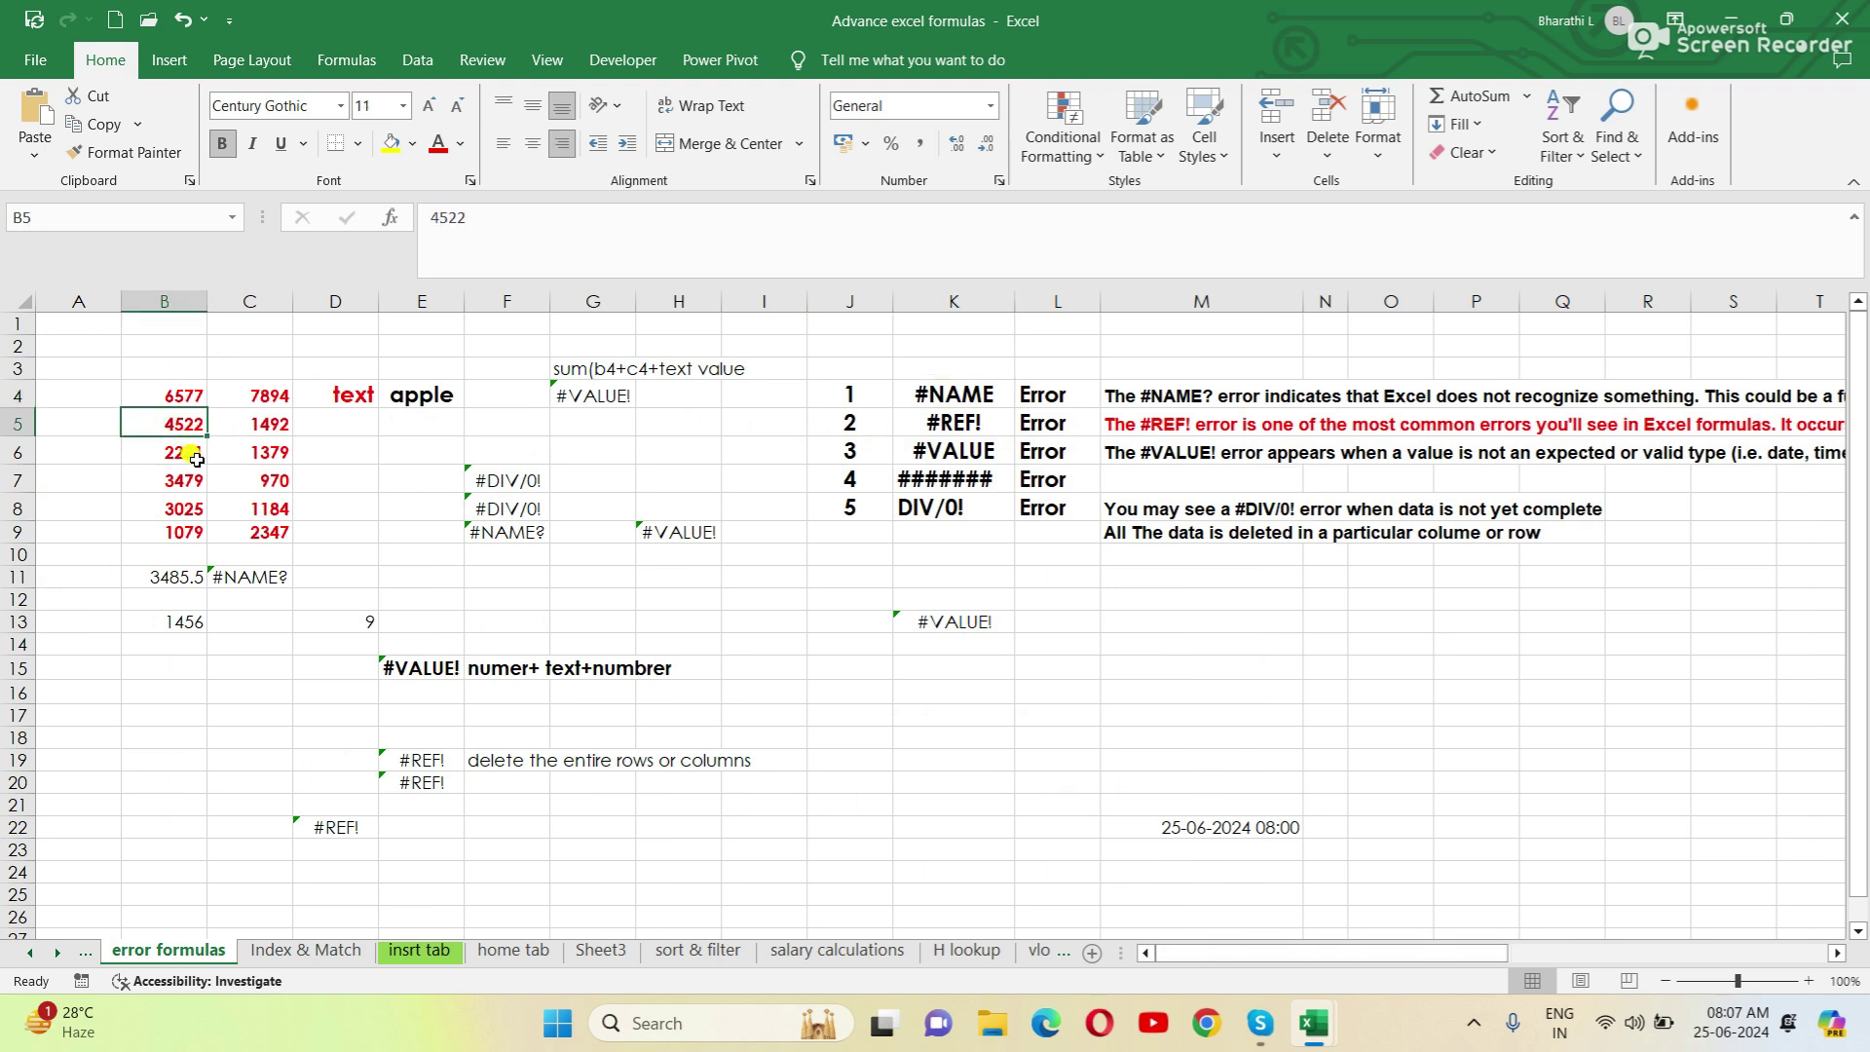
{"action": "left_click", "coordinate": [265, 511]}
{"action": "left_click", "coordinate": [185, 396]}
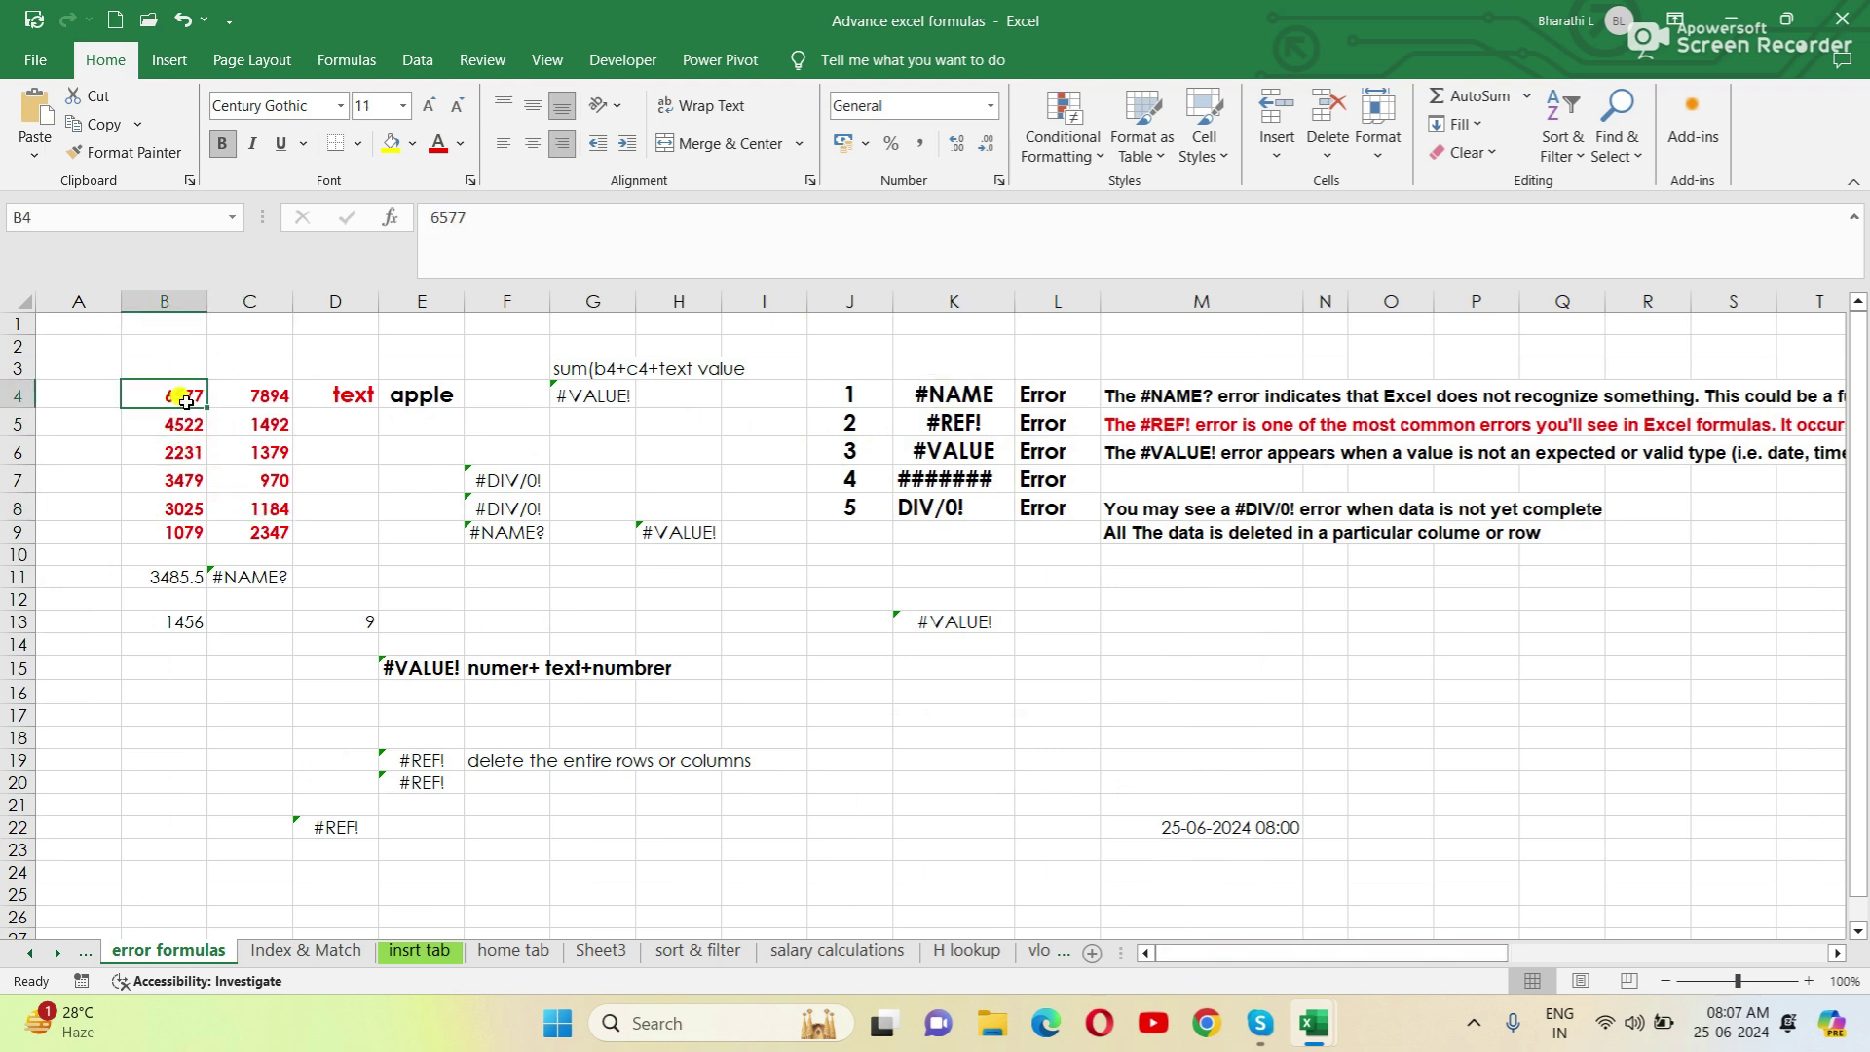
{"action": "left_click", "coordinate": [253, 399]}
{"action": "left_click", "coordinate": [318, 404]}
{"action": "left_click", "coordinate": [449, 400]}
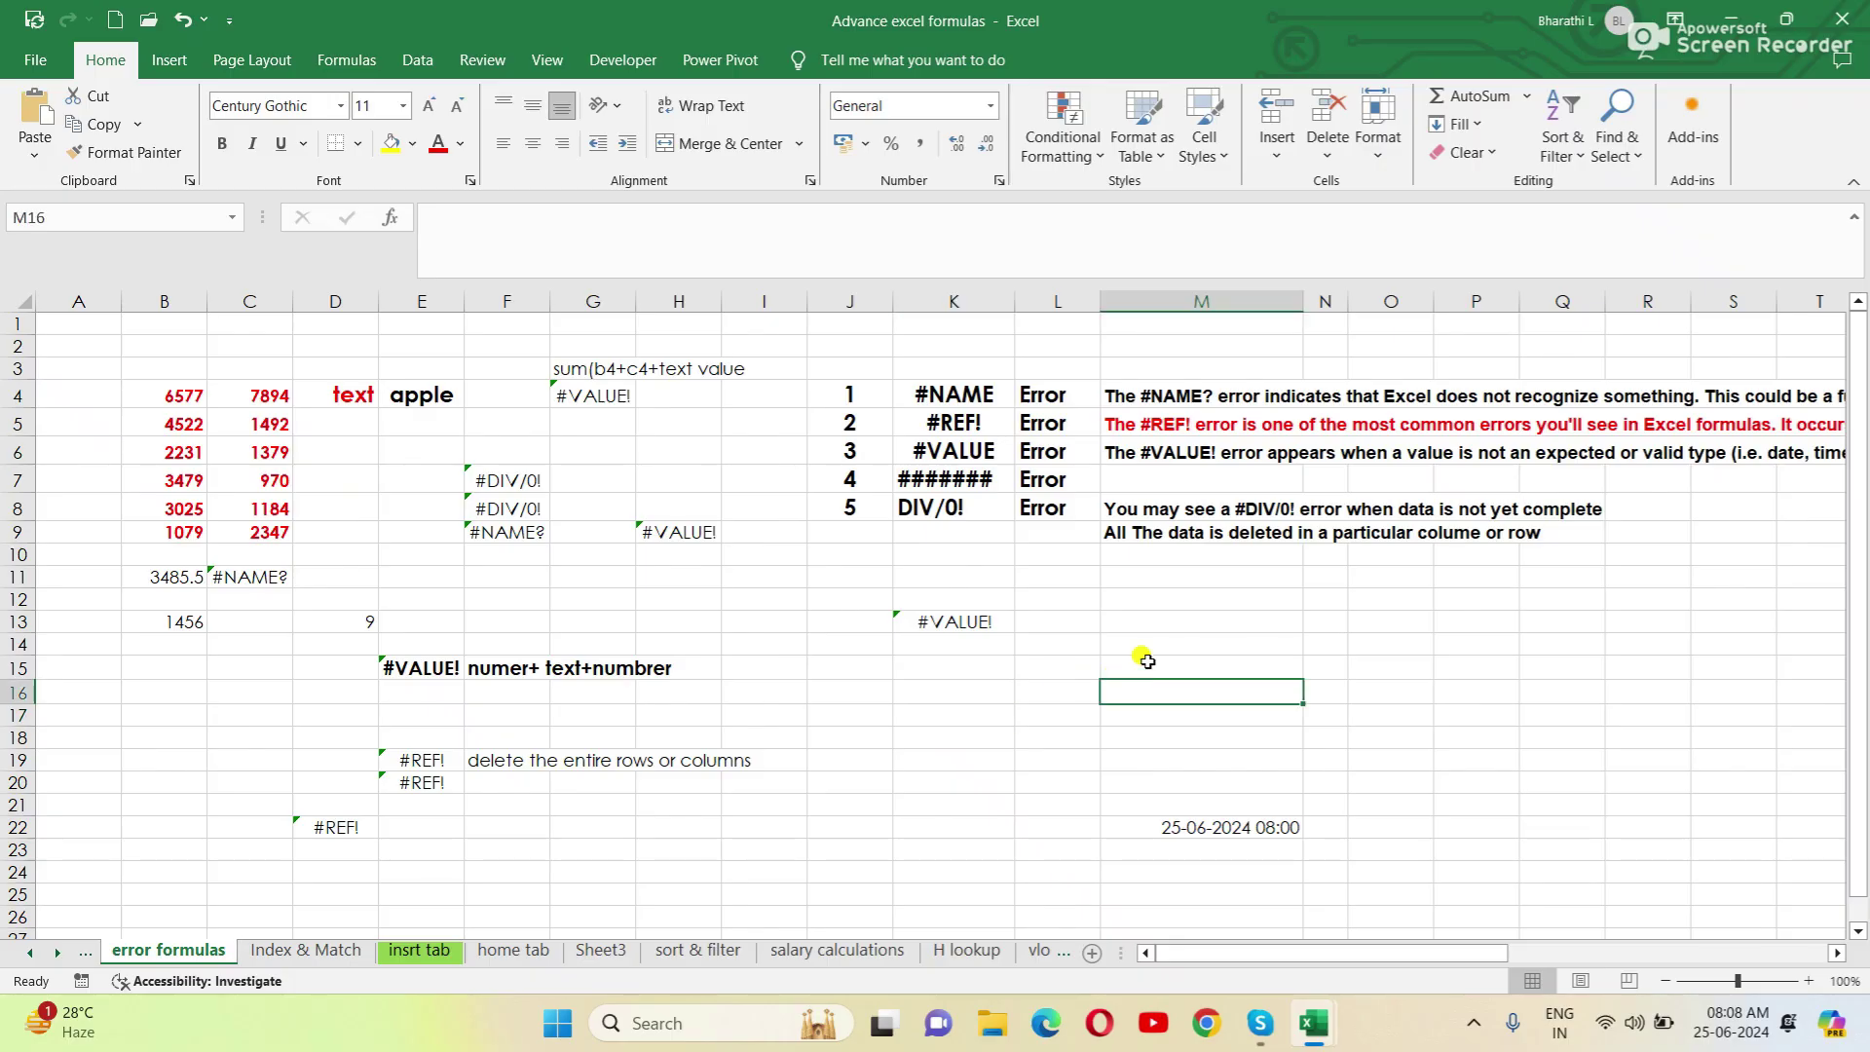
Label cell M13 'Name error'
{"action": "left_click", "coordinate": [1156, 619]}
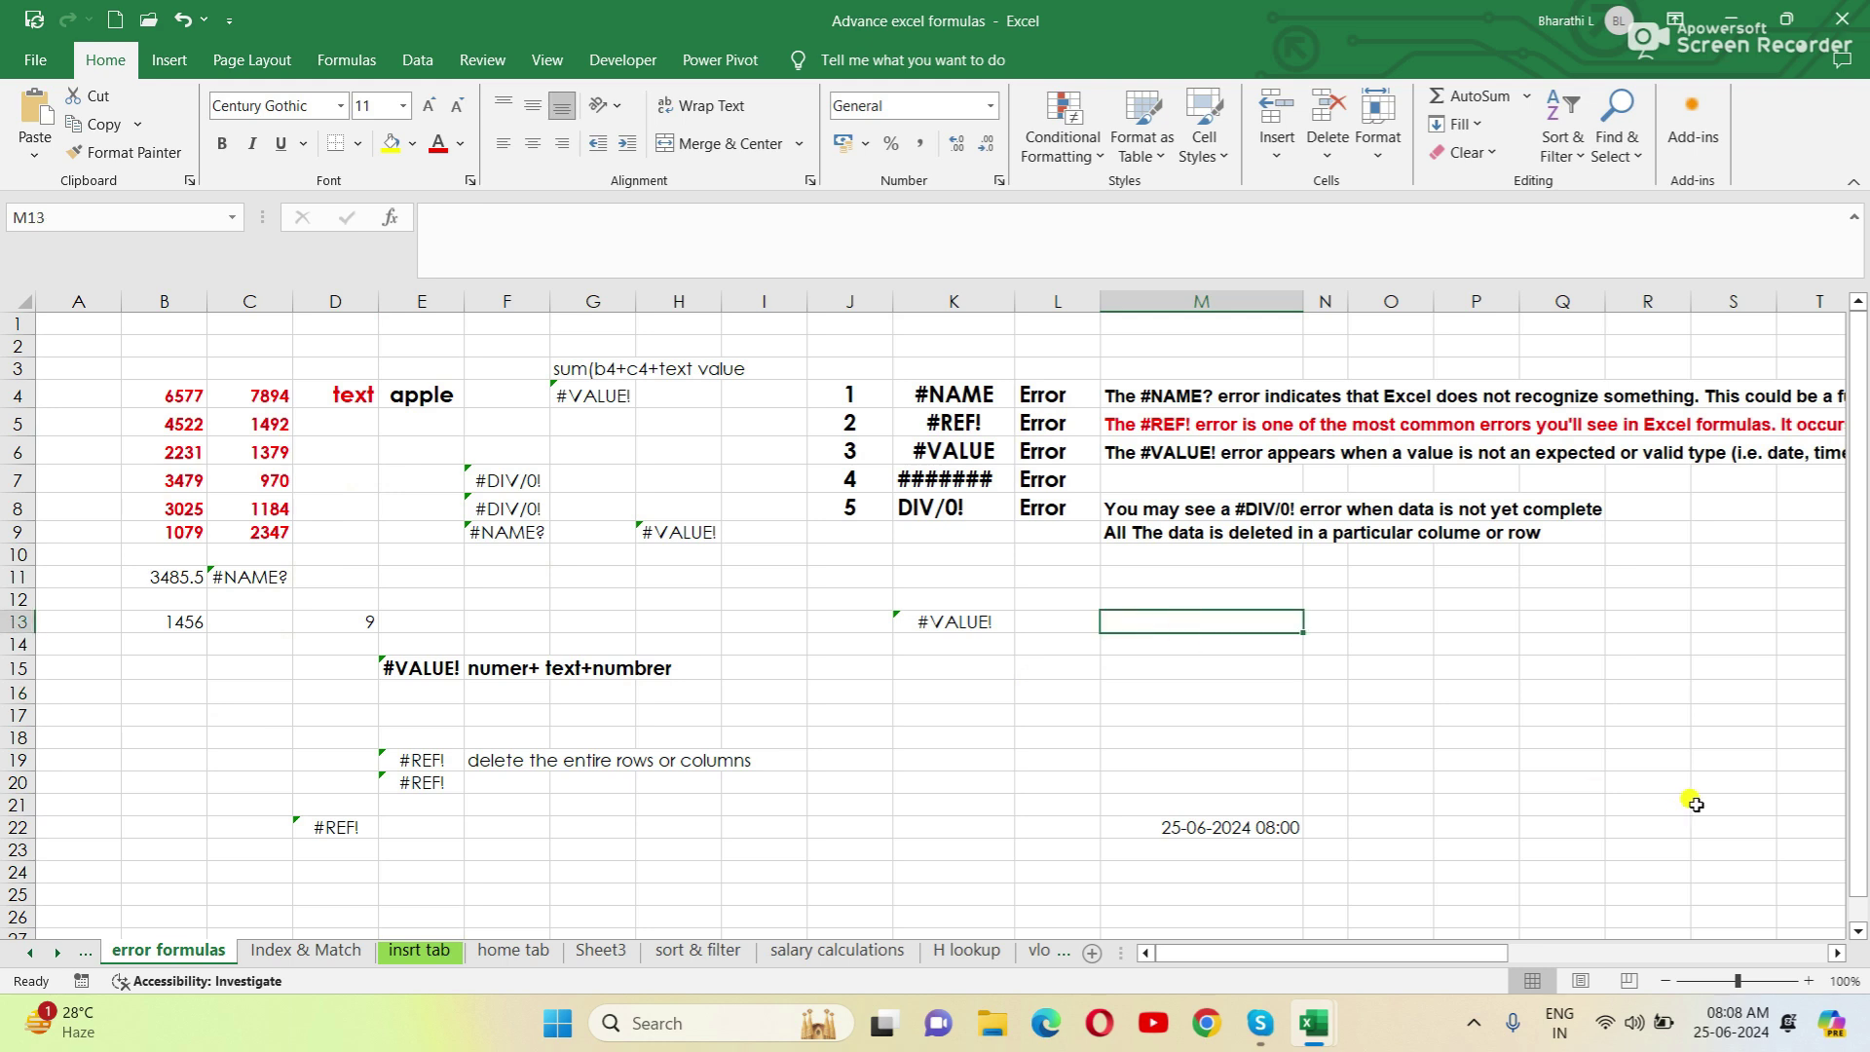
{"action": "type", "text": "Name error"}
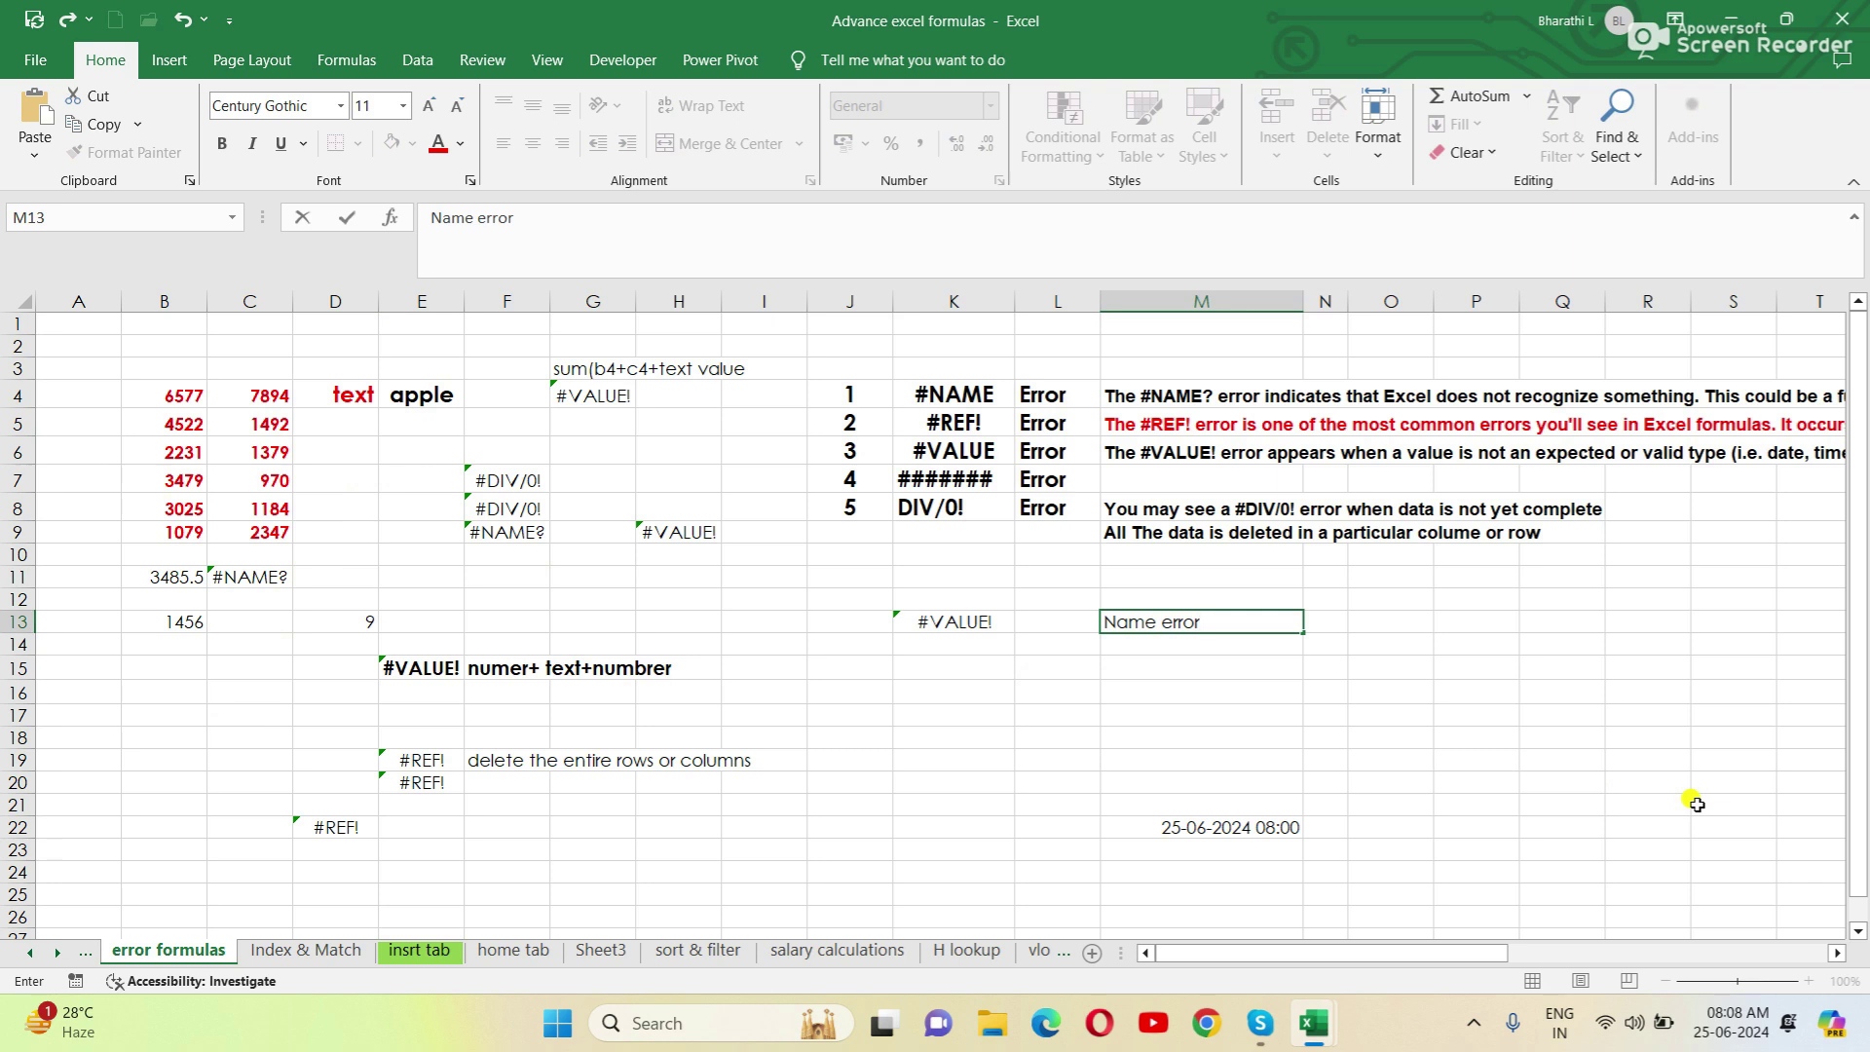
{"action": "key", "text": "Return"}
Enter the misspelled =S(B4:B9) in M14 to produce #NAME?, then begin =av( in M15
{"action": "type", "text": "="}
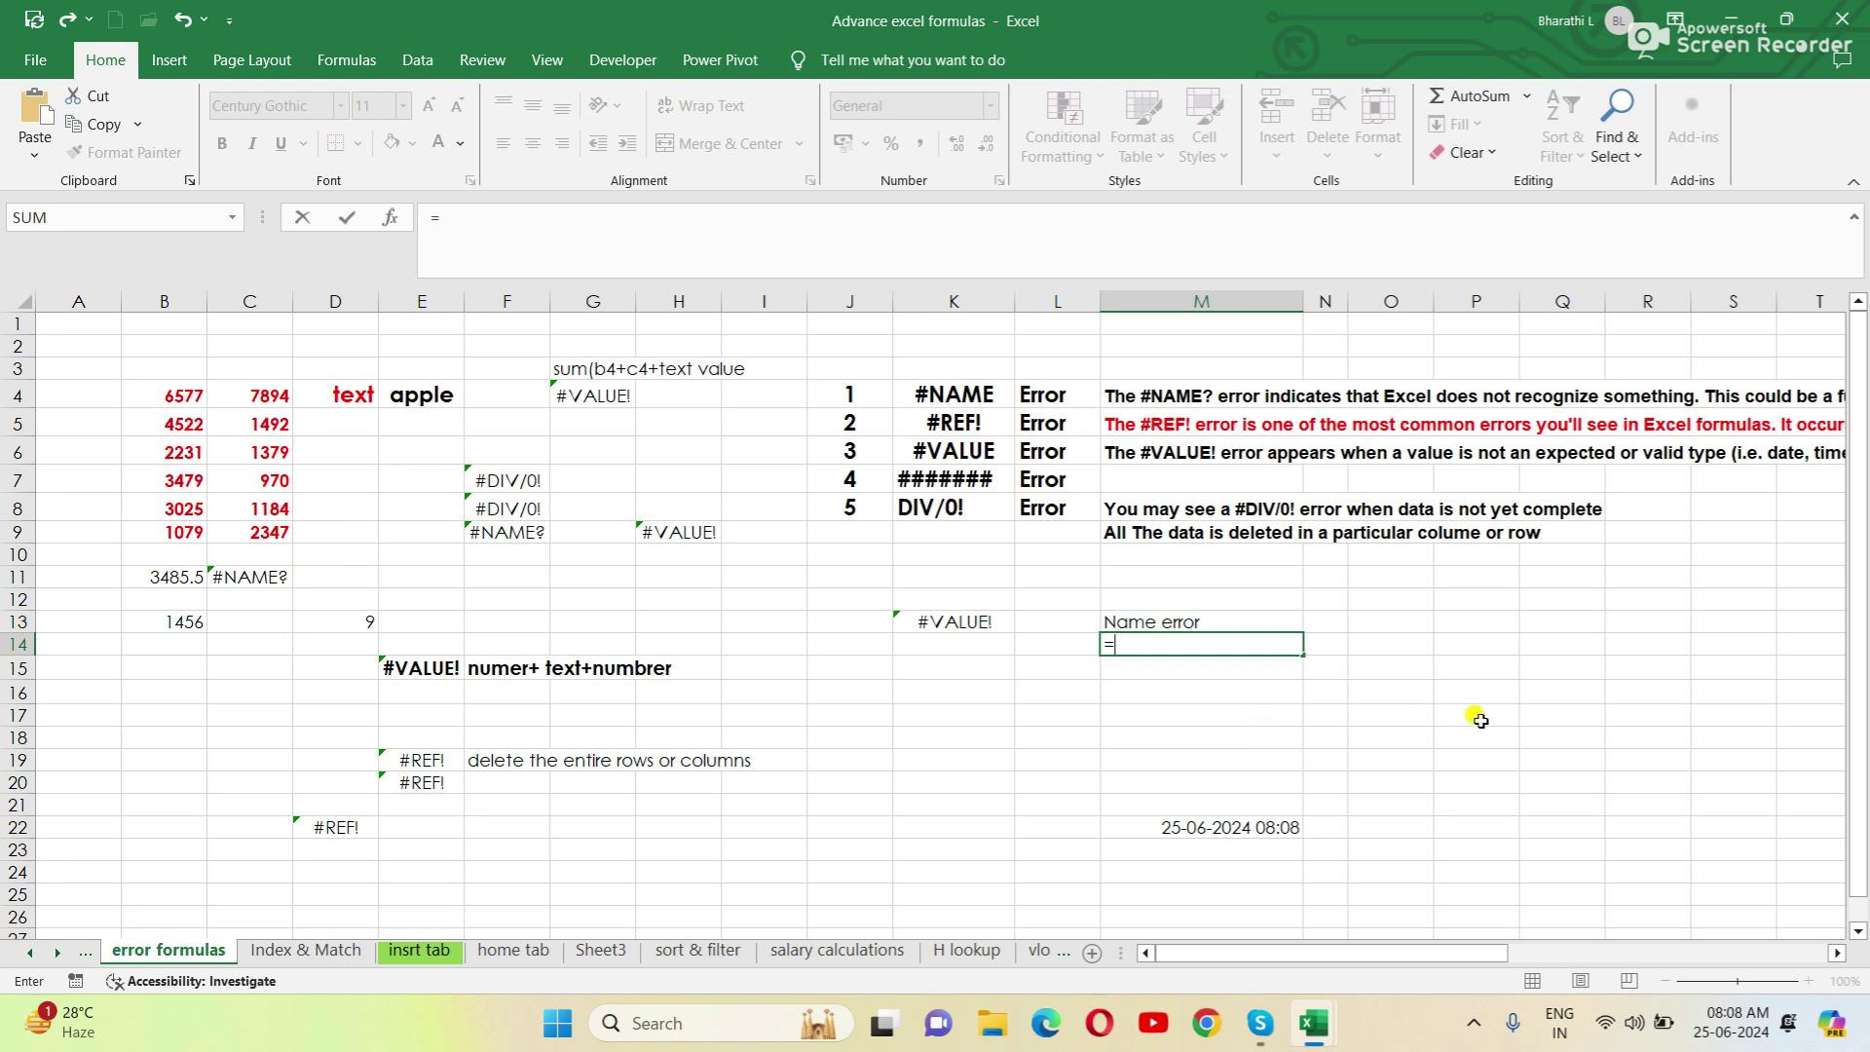
{"action": "type", "text": "su"}
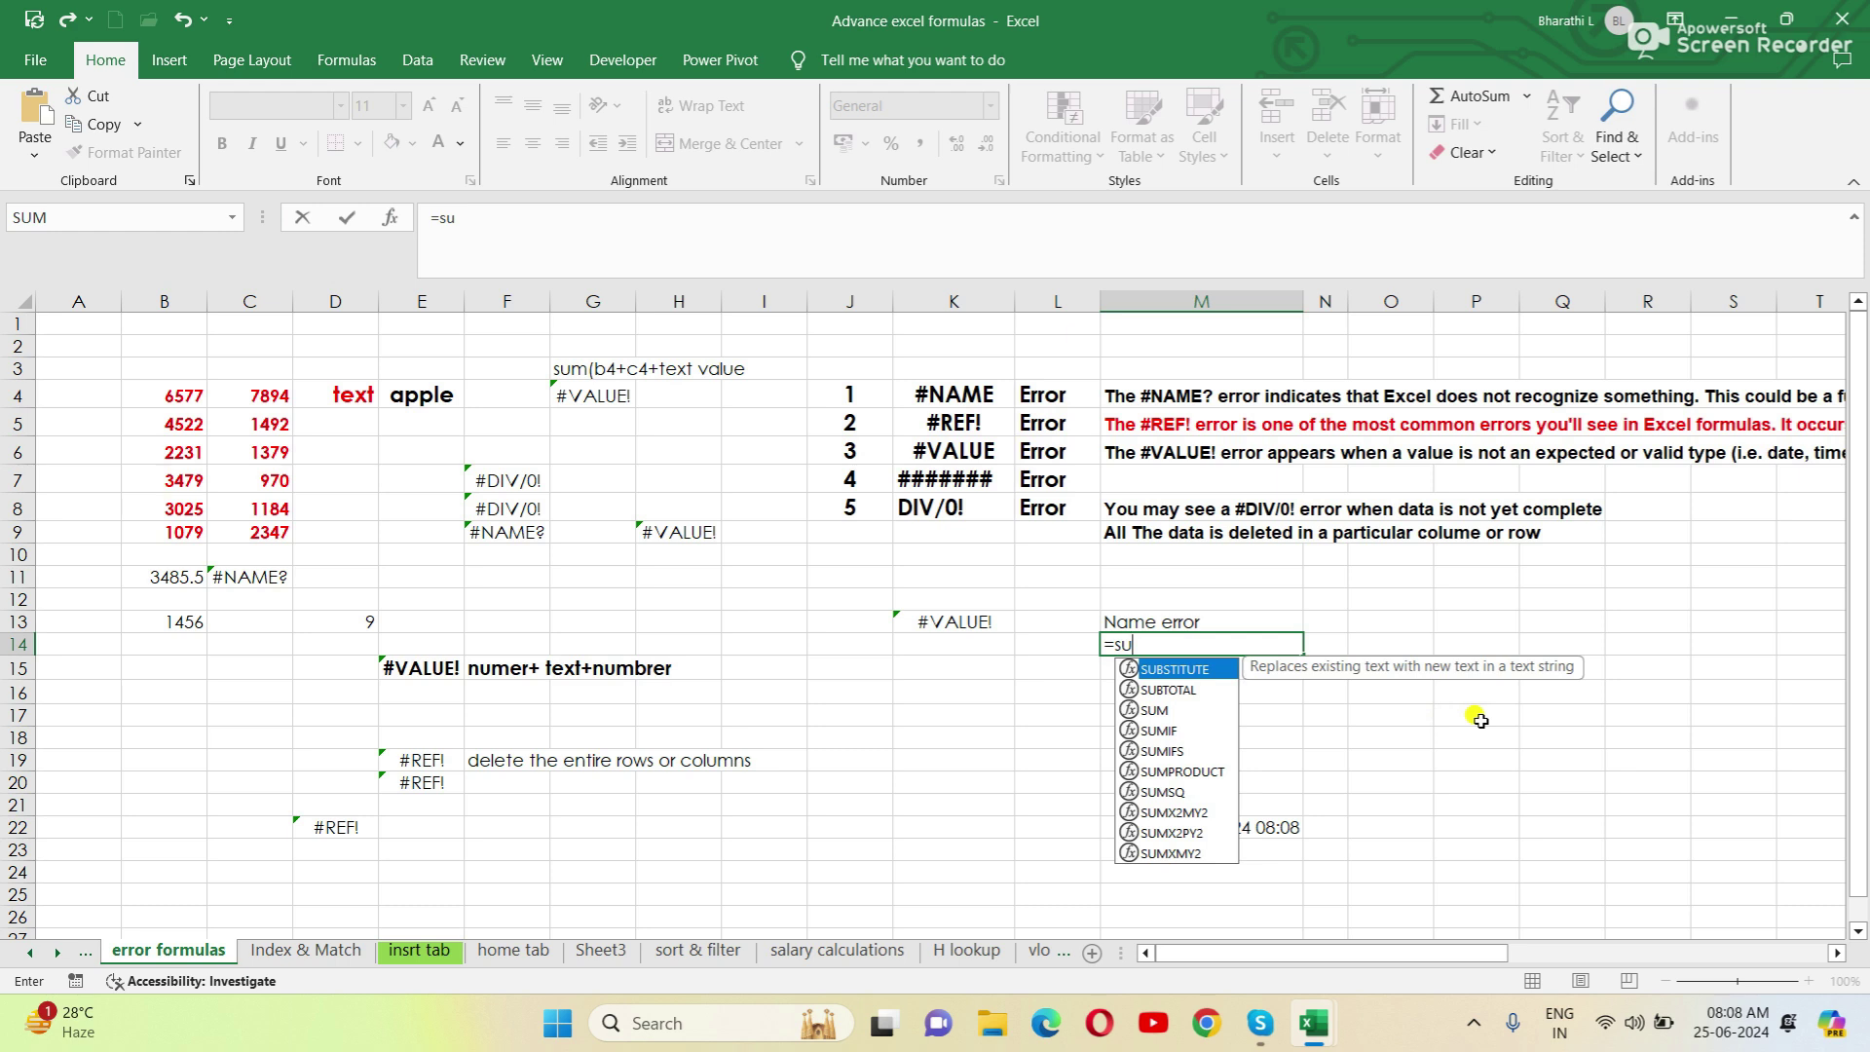
{"action": "key", "text": "Tab"}
{"action": "key", "text": "BackSpace"}
{"action": "key", "text": "BackSpace"}
{"action": "key", "text": "BackSpace"}
{"action": "key", "text": "BackSpace"}
{"action": "key", "text": "BackSpace"}
{"action": "key", "text": "BackSpace"}
{"action": "key", "text": "BackSpace"}
{"action": "key", "text": "BackSpace"}
{"action": "key", "text": "BackSpace"}
{"action": "key", "text": "BackSpace"}
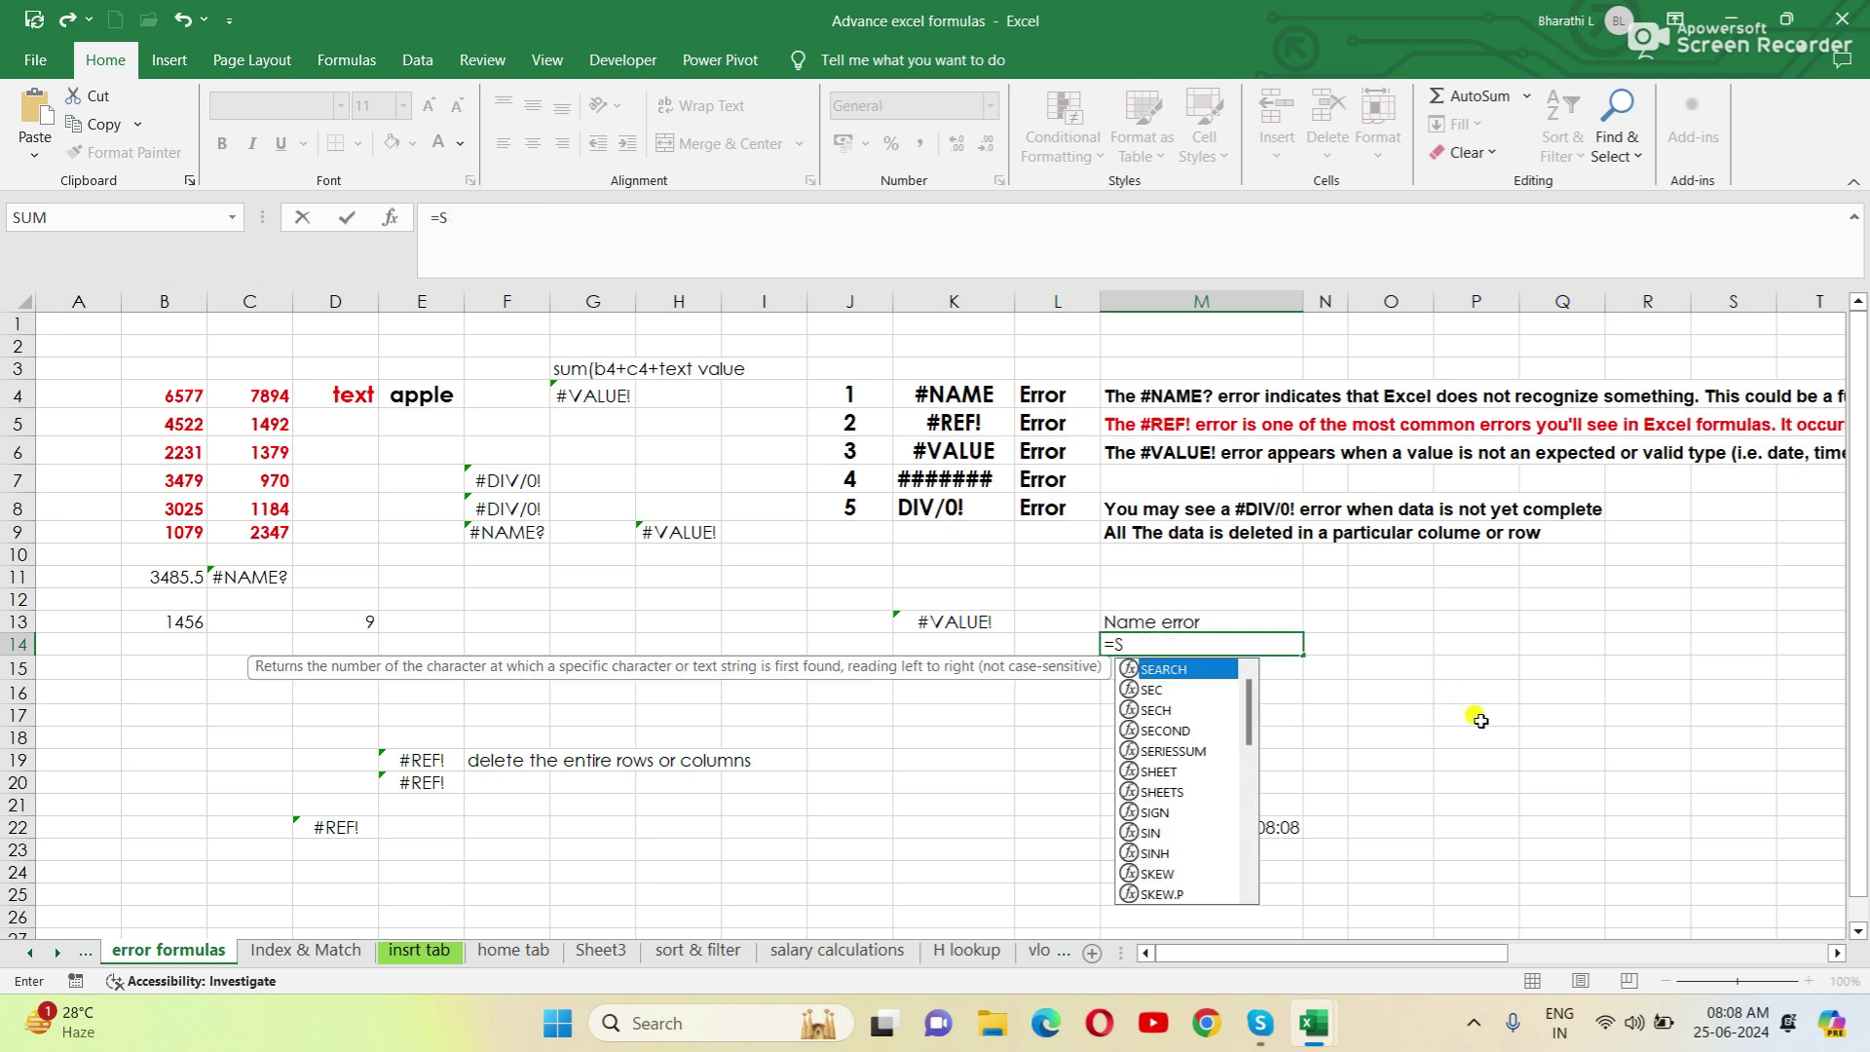
{"action": "key", "text": "Tab"}
{"action": "key", "text": "BackSpace"}
{"action": "key", "text": "BackSpace"}
{"action": "key", "text": "BackSpace"}
{"action": "key", "text": "BackSpace"}
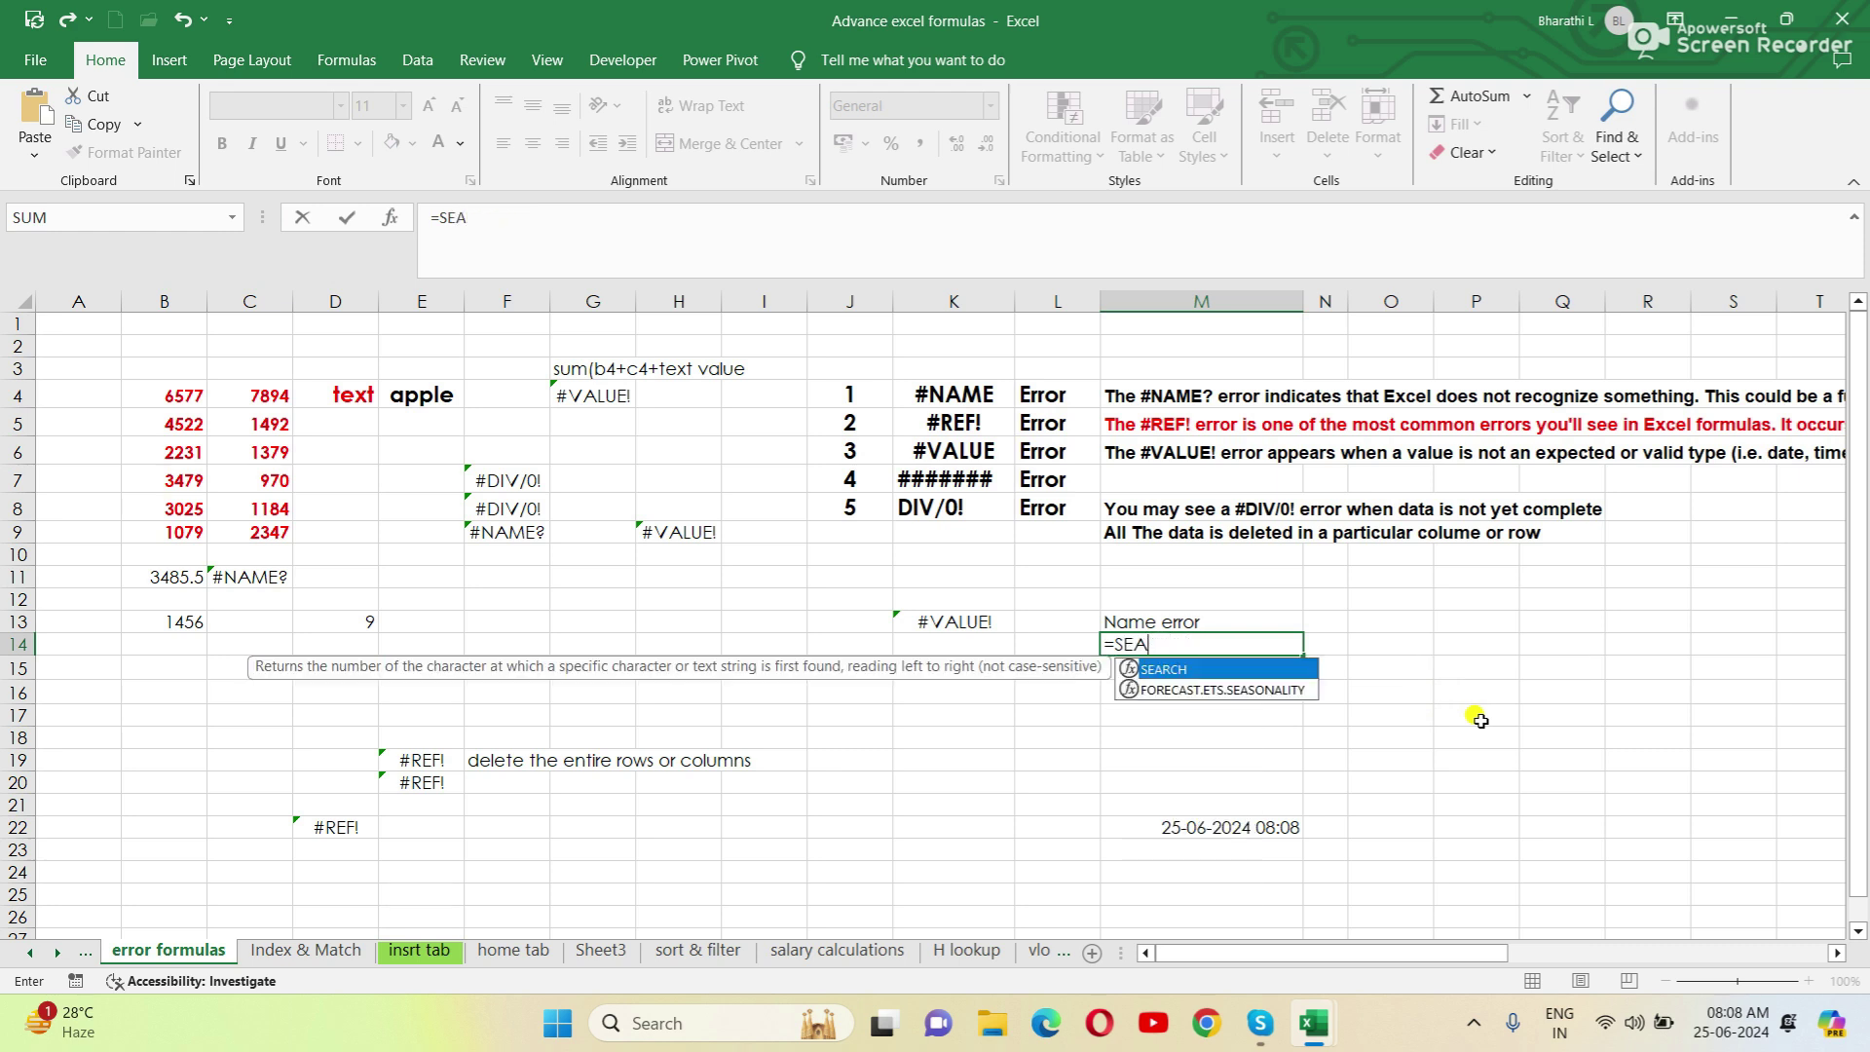
{"action": "key", "text": "BackSpace"}
{"action": "key", "text": "BackSpace"}
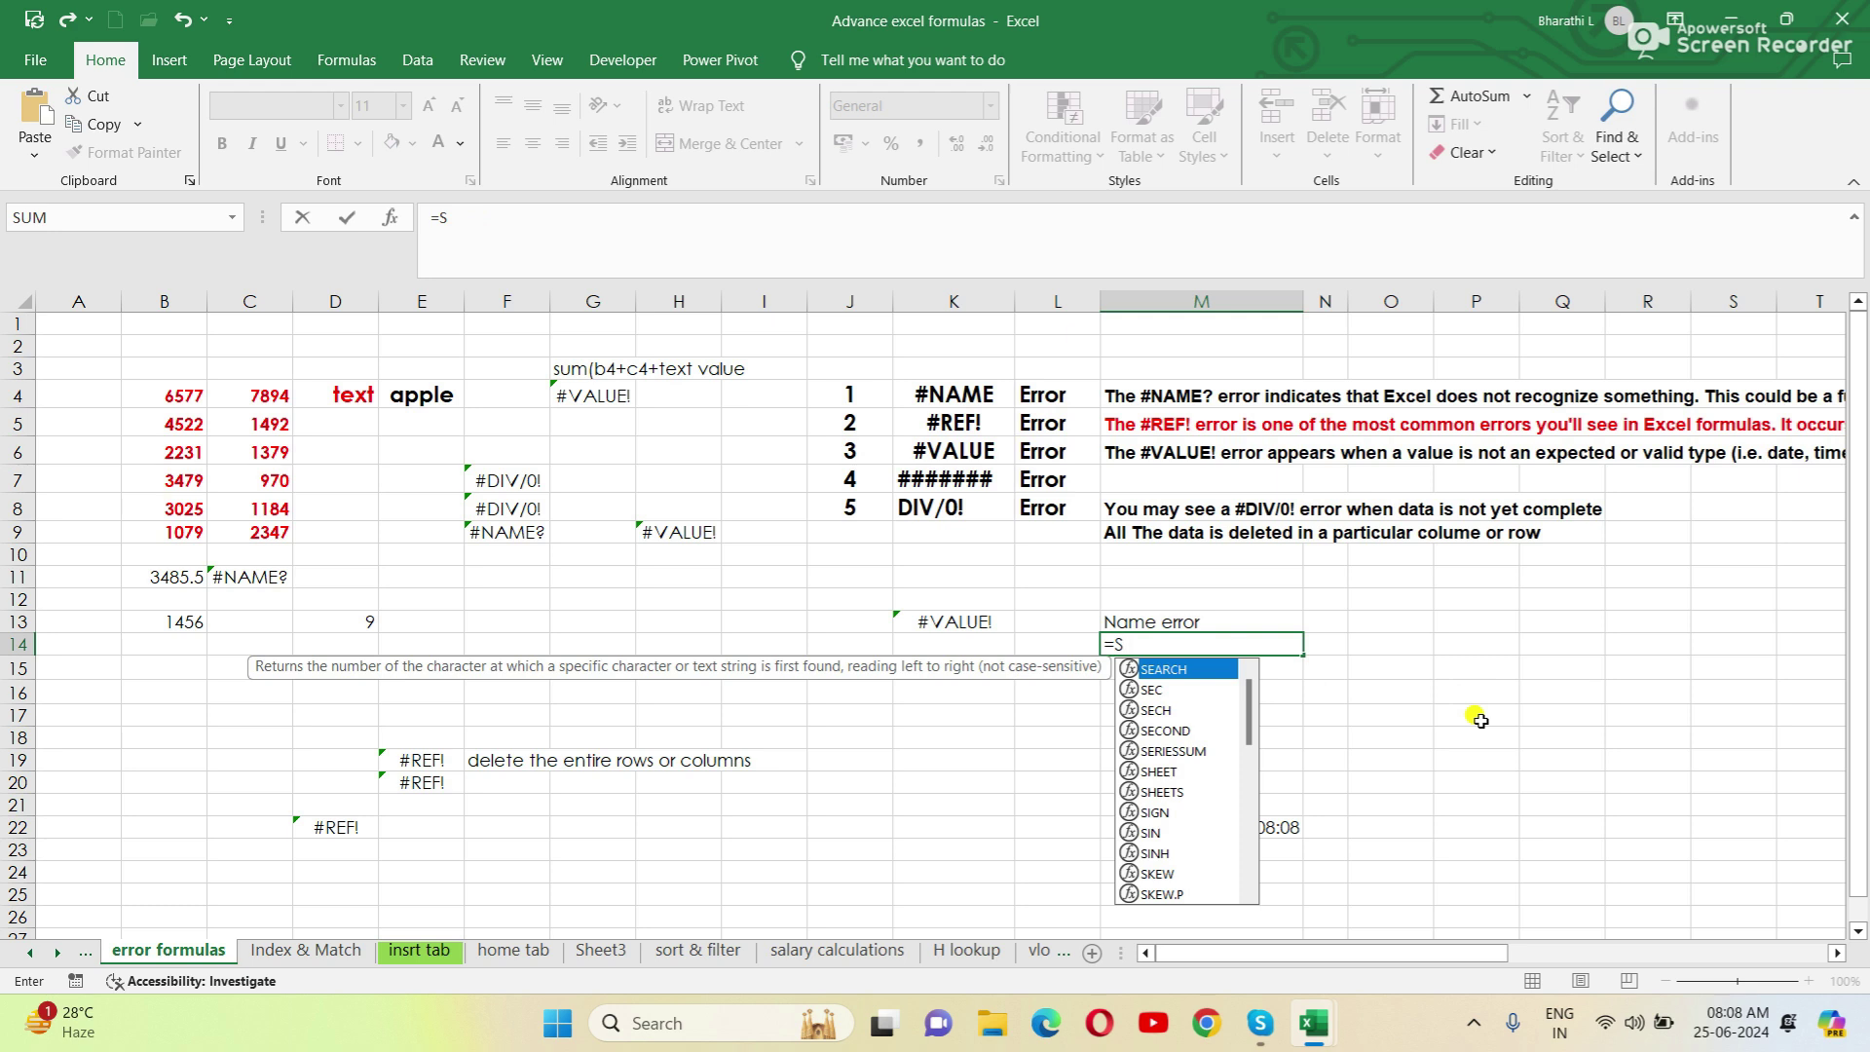
{"action": "type", "text": "("}
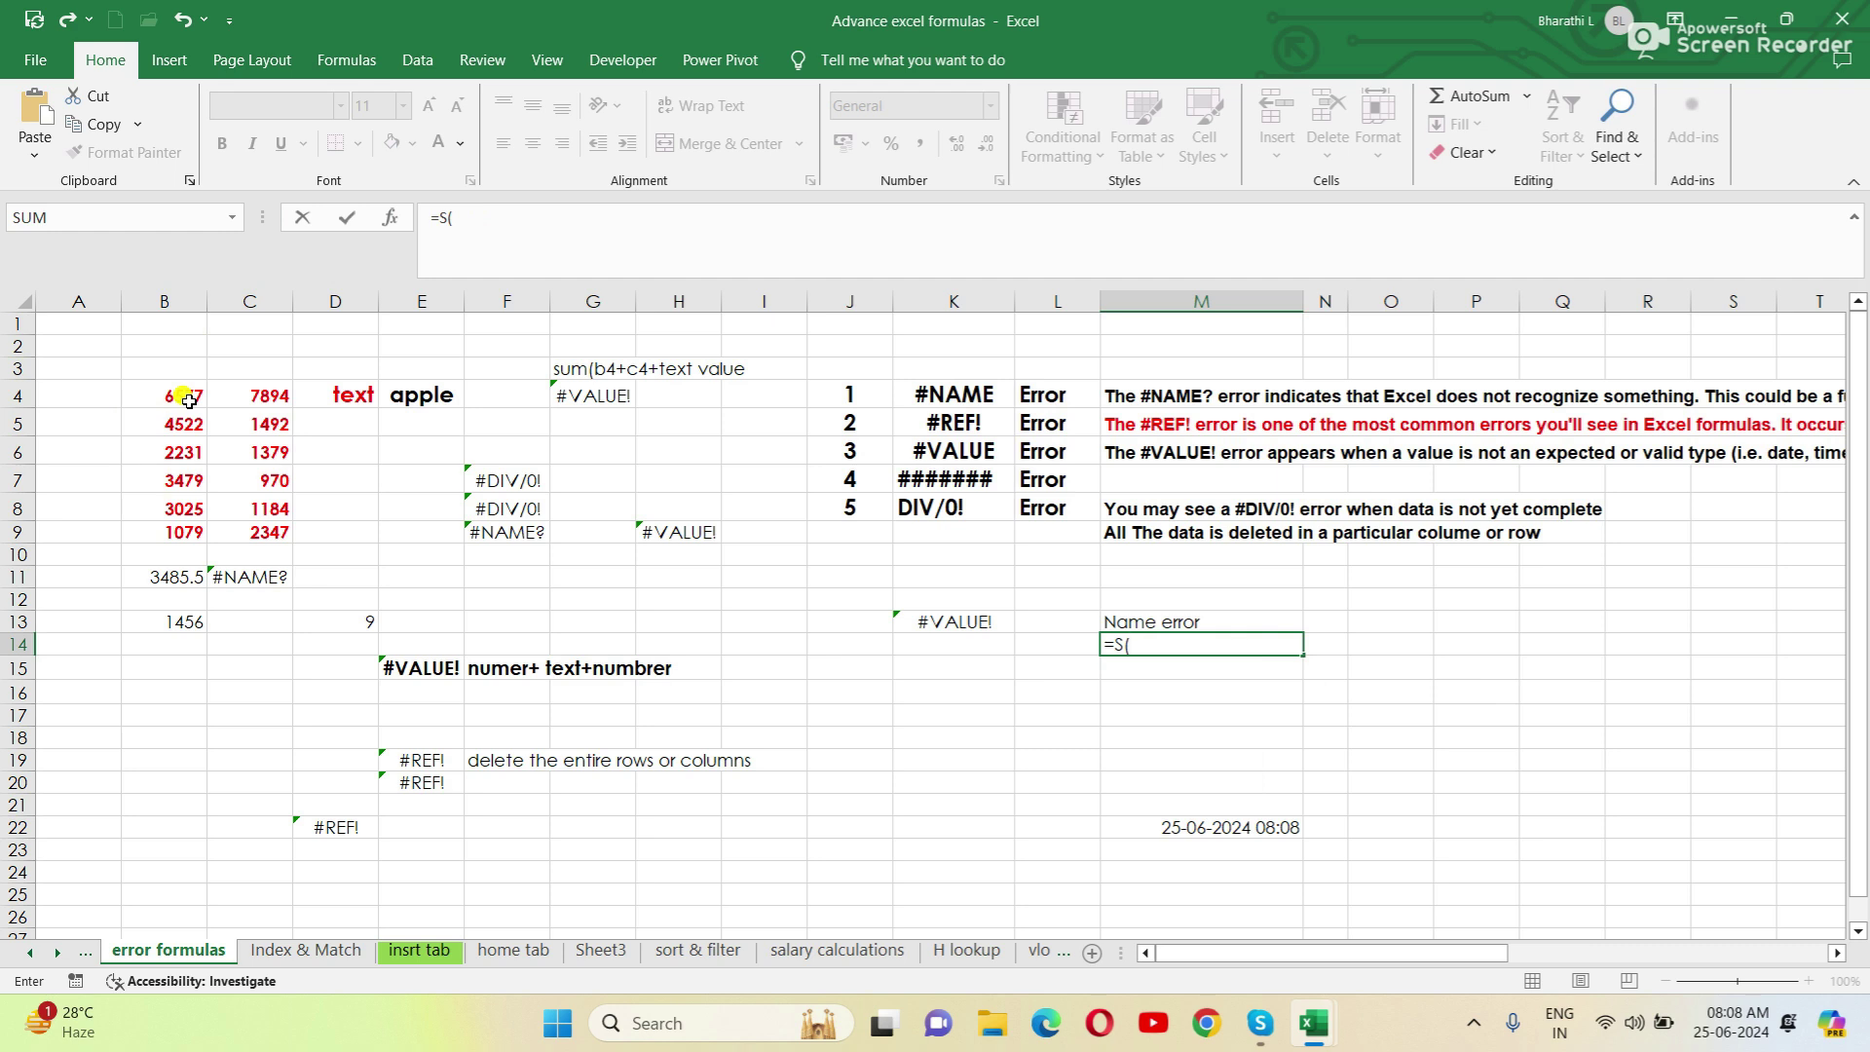
{"action": "left_click_drag", "start_coordinate": [188, 400], "coordinate": [175, 526]}
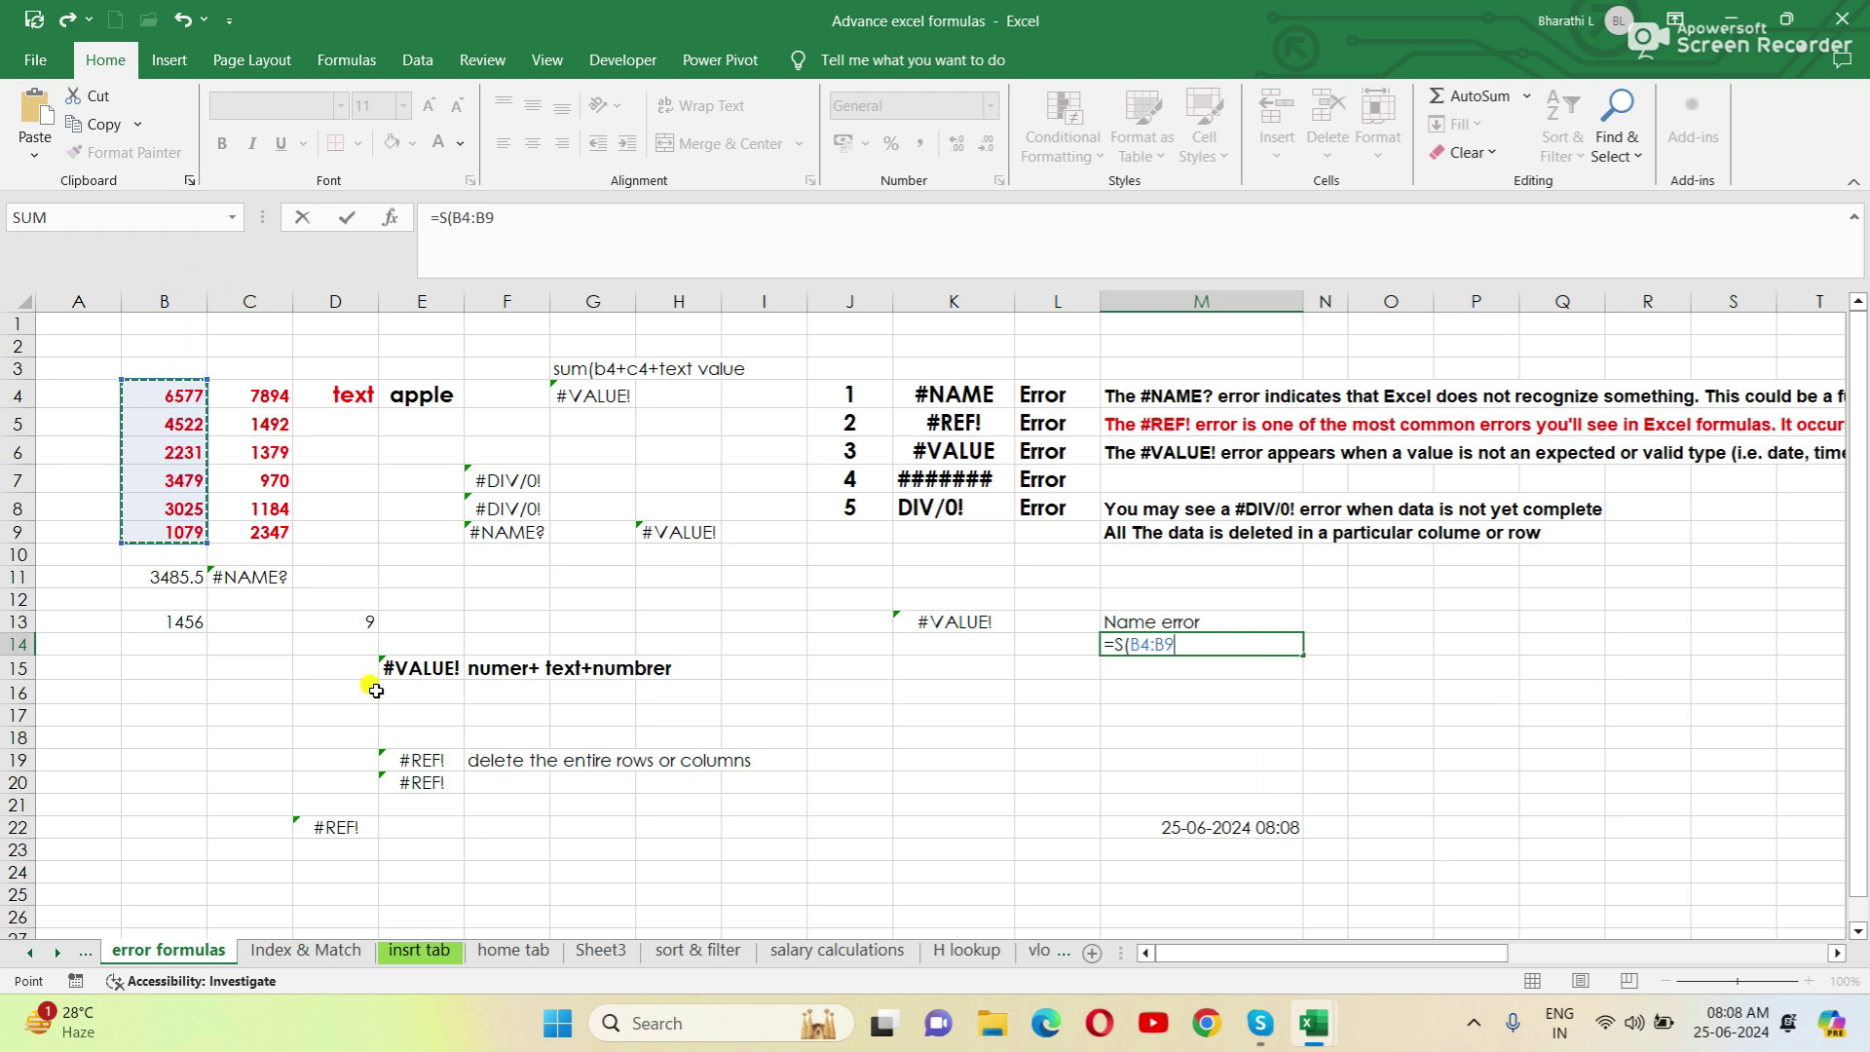
{"action": "key", "text": "Return"}
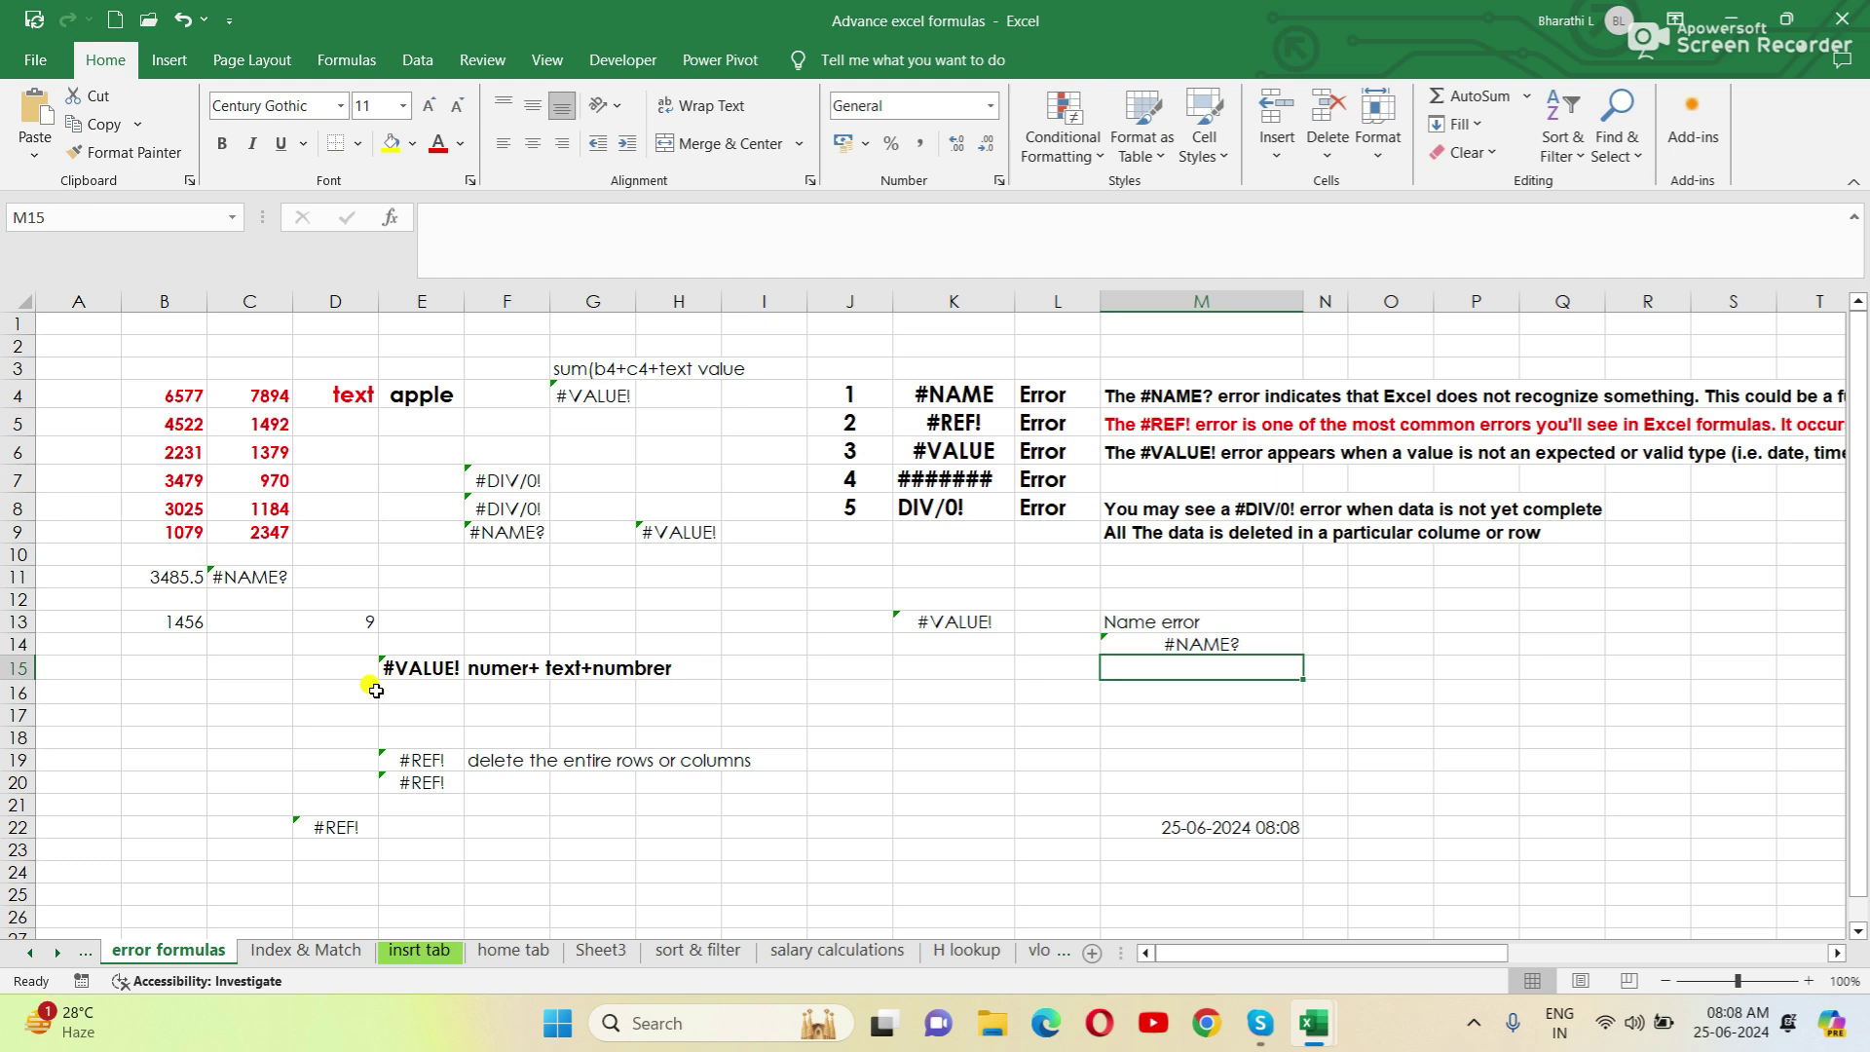
{"action": "left_click", "coordinate": [1259, 640]}
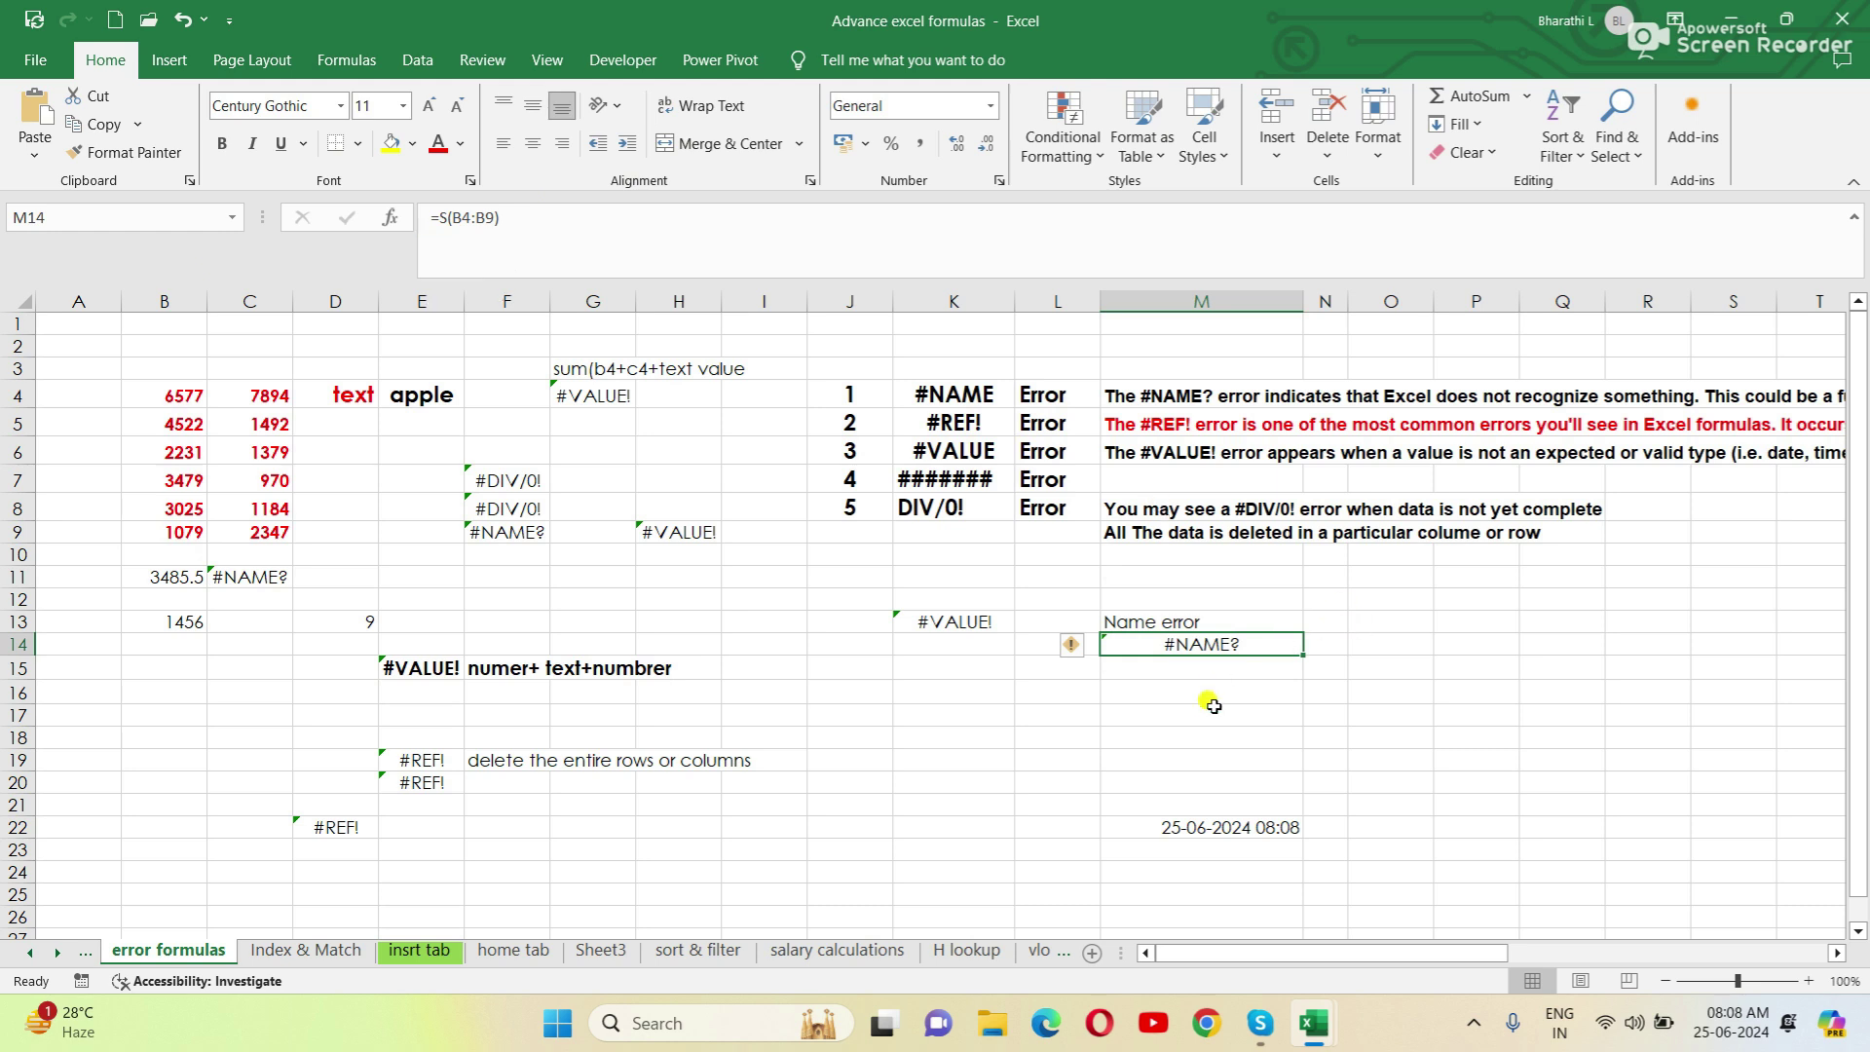
{"action": "left_click", "coordinate": [1201, 669]}
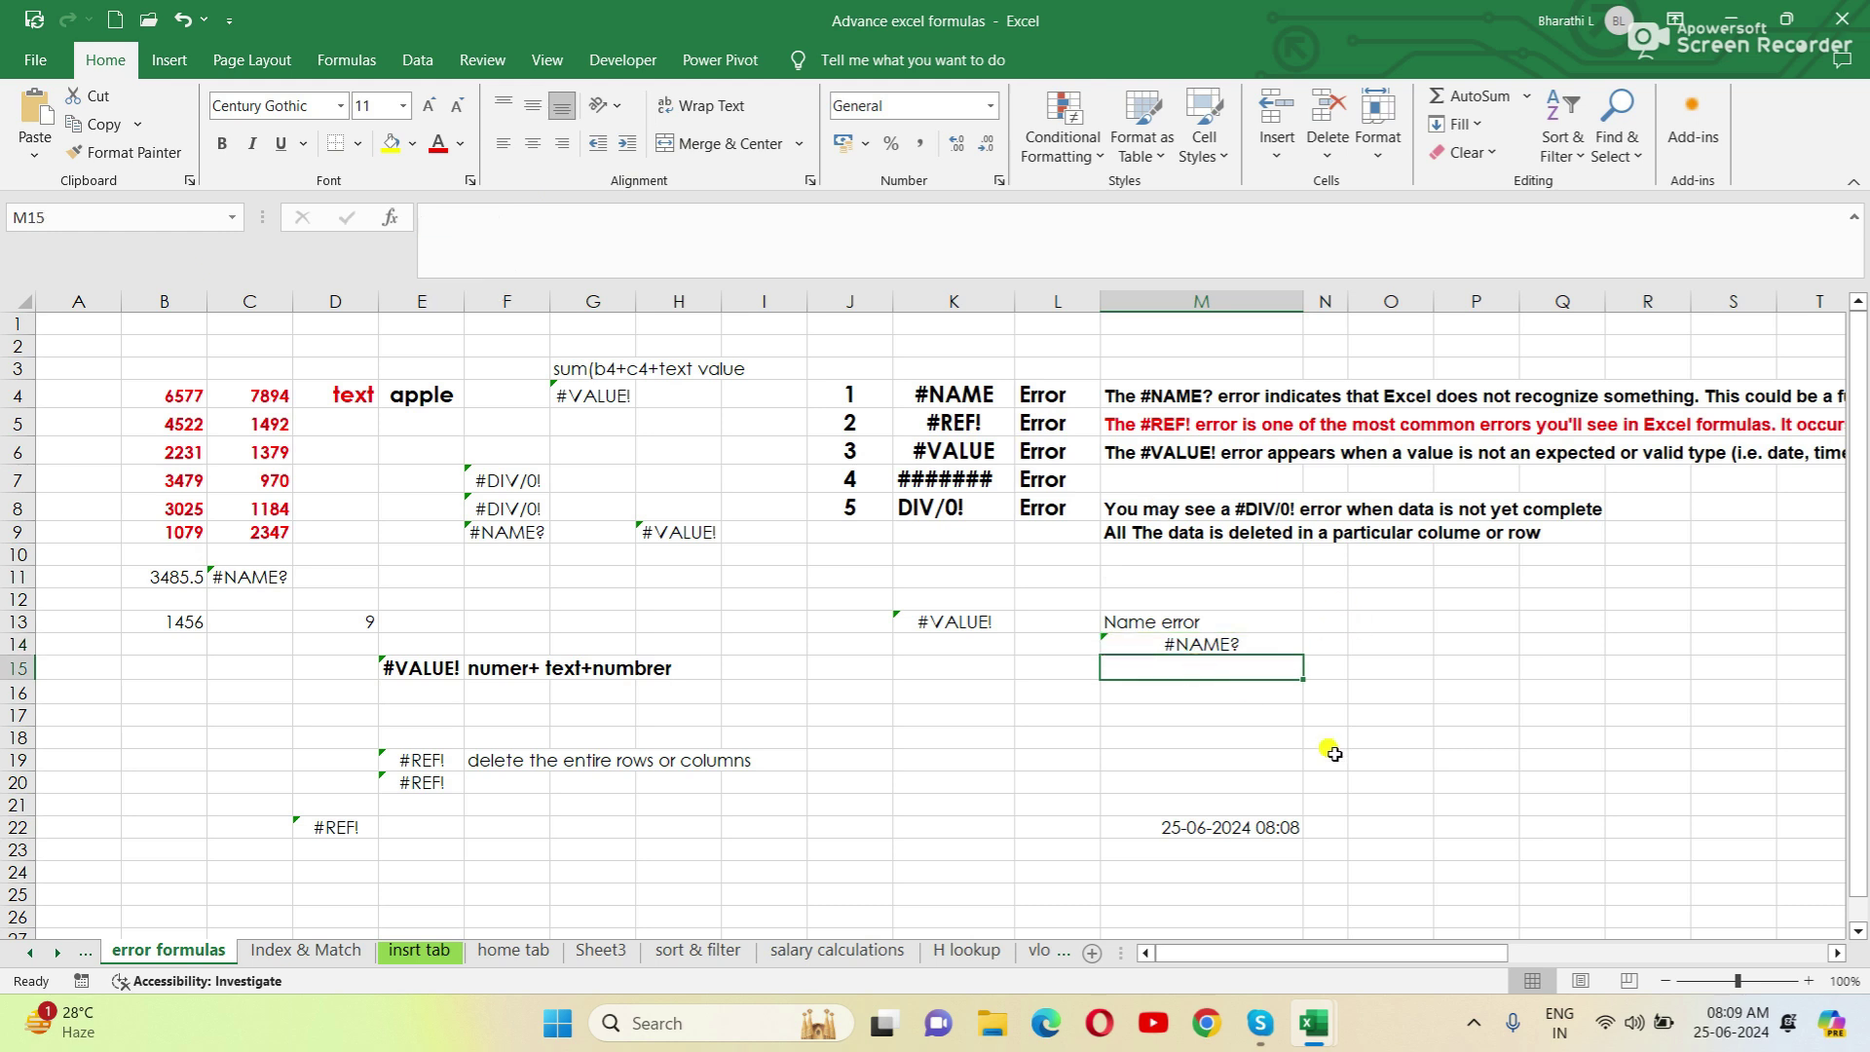
{"action": "type", "text": "=av"}
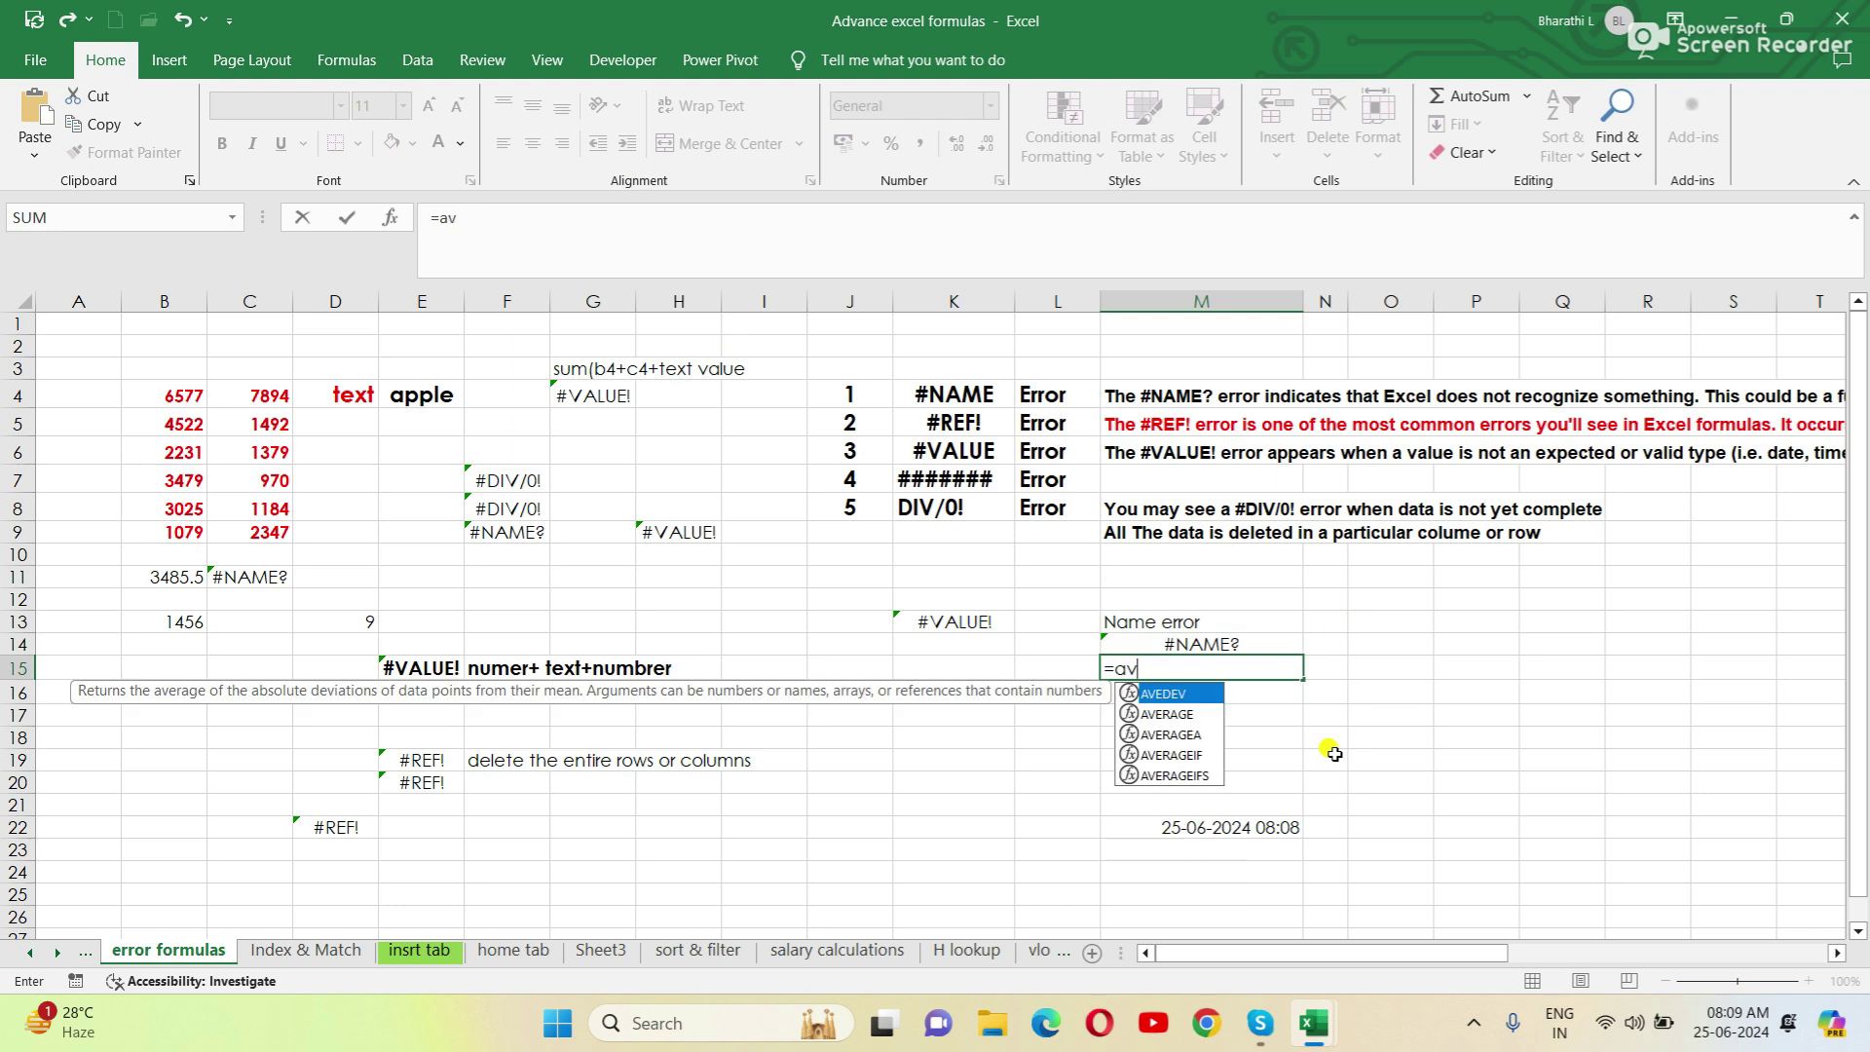
{"action": "type", "text": "("}
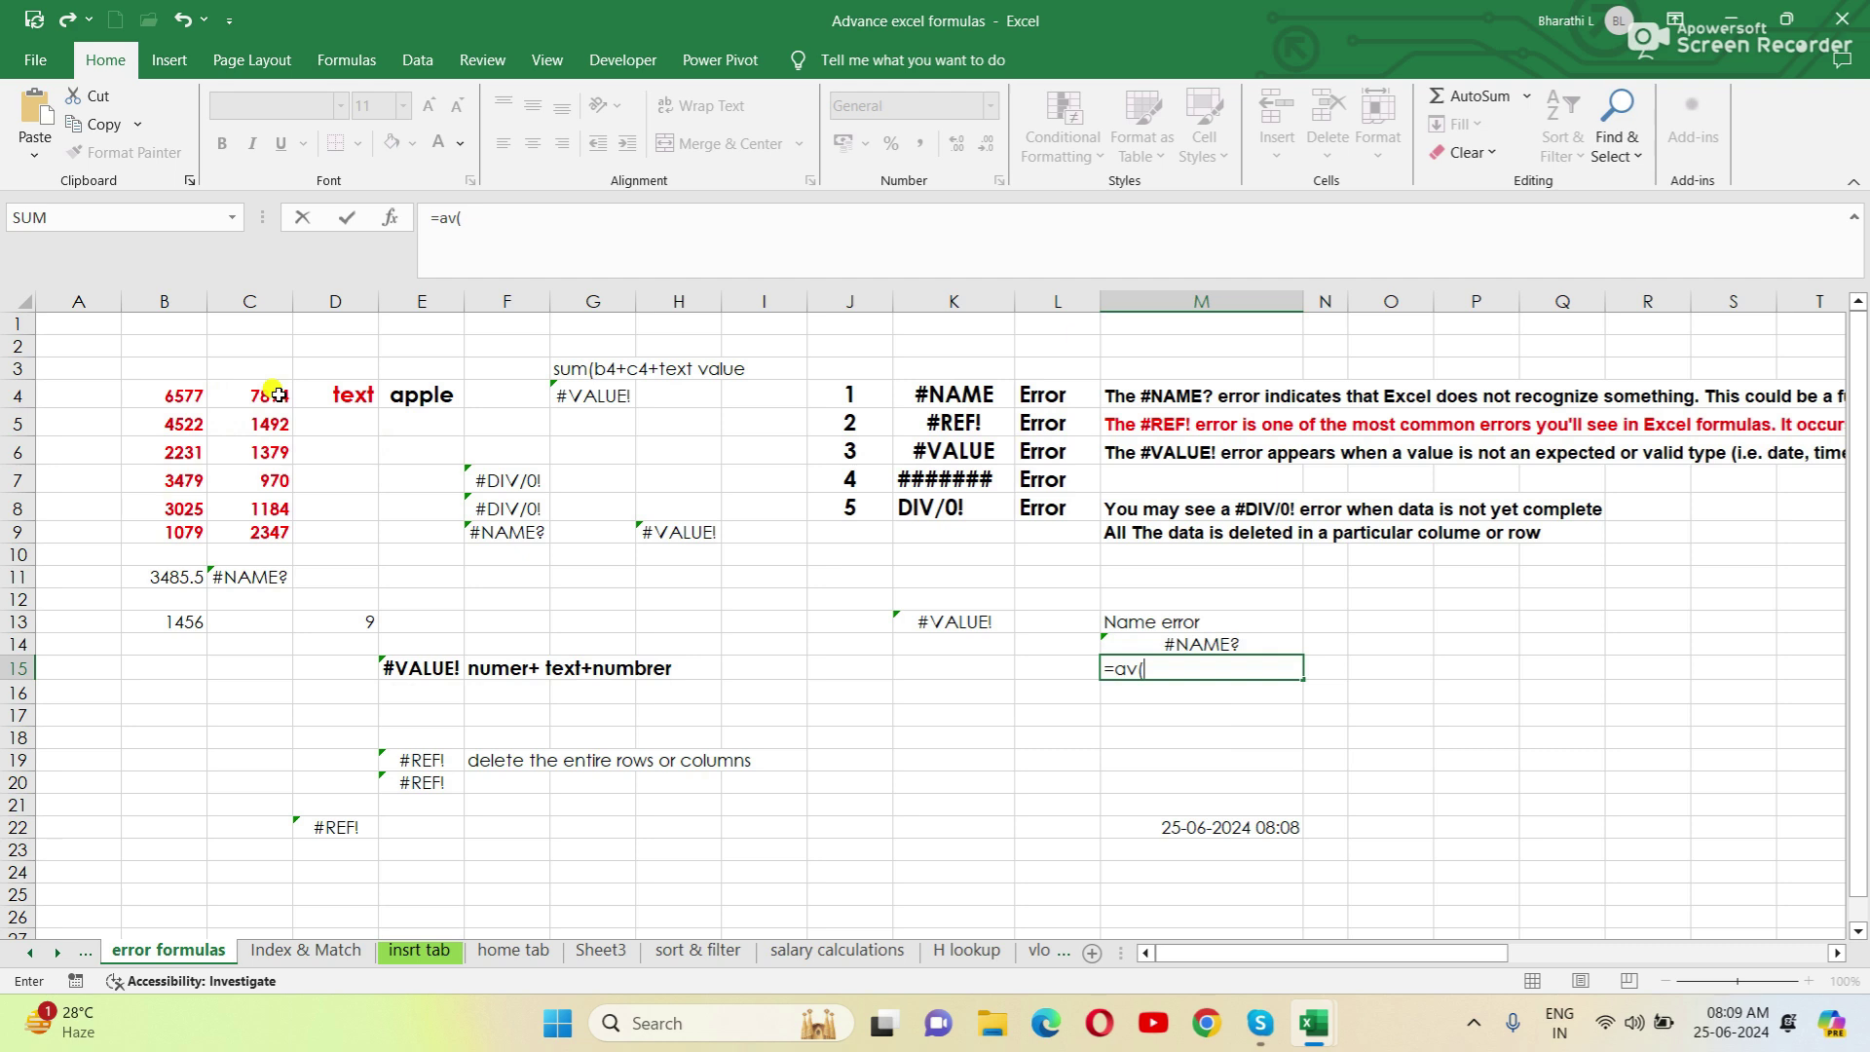
Complete =av(C4:C9) in M15, giving #NAME?, and enter =SUM(B4:B9) in M16, returning 20913
{"action": "left_click_drag", "start_coordinate": [279, 394], "coordinate": [243, 524]}
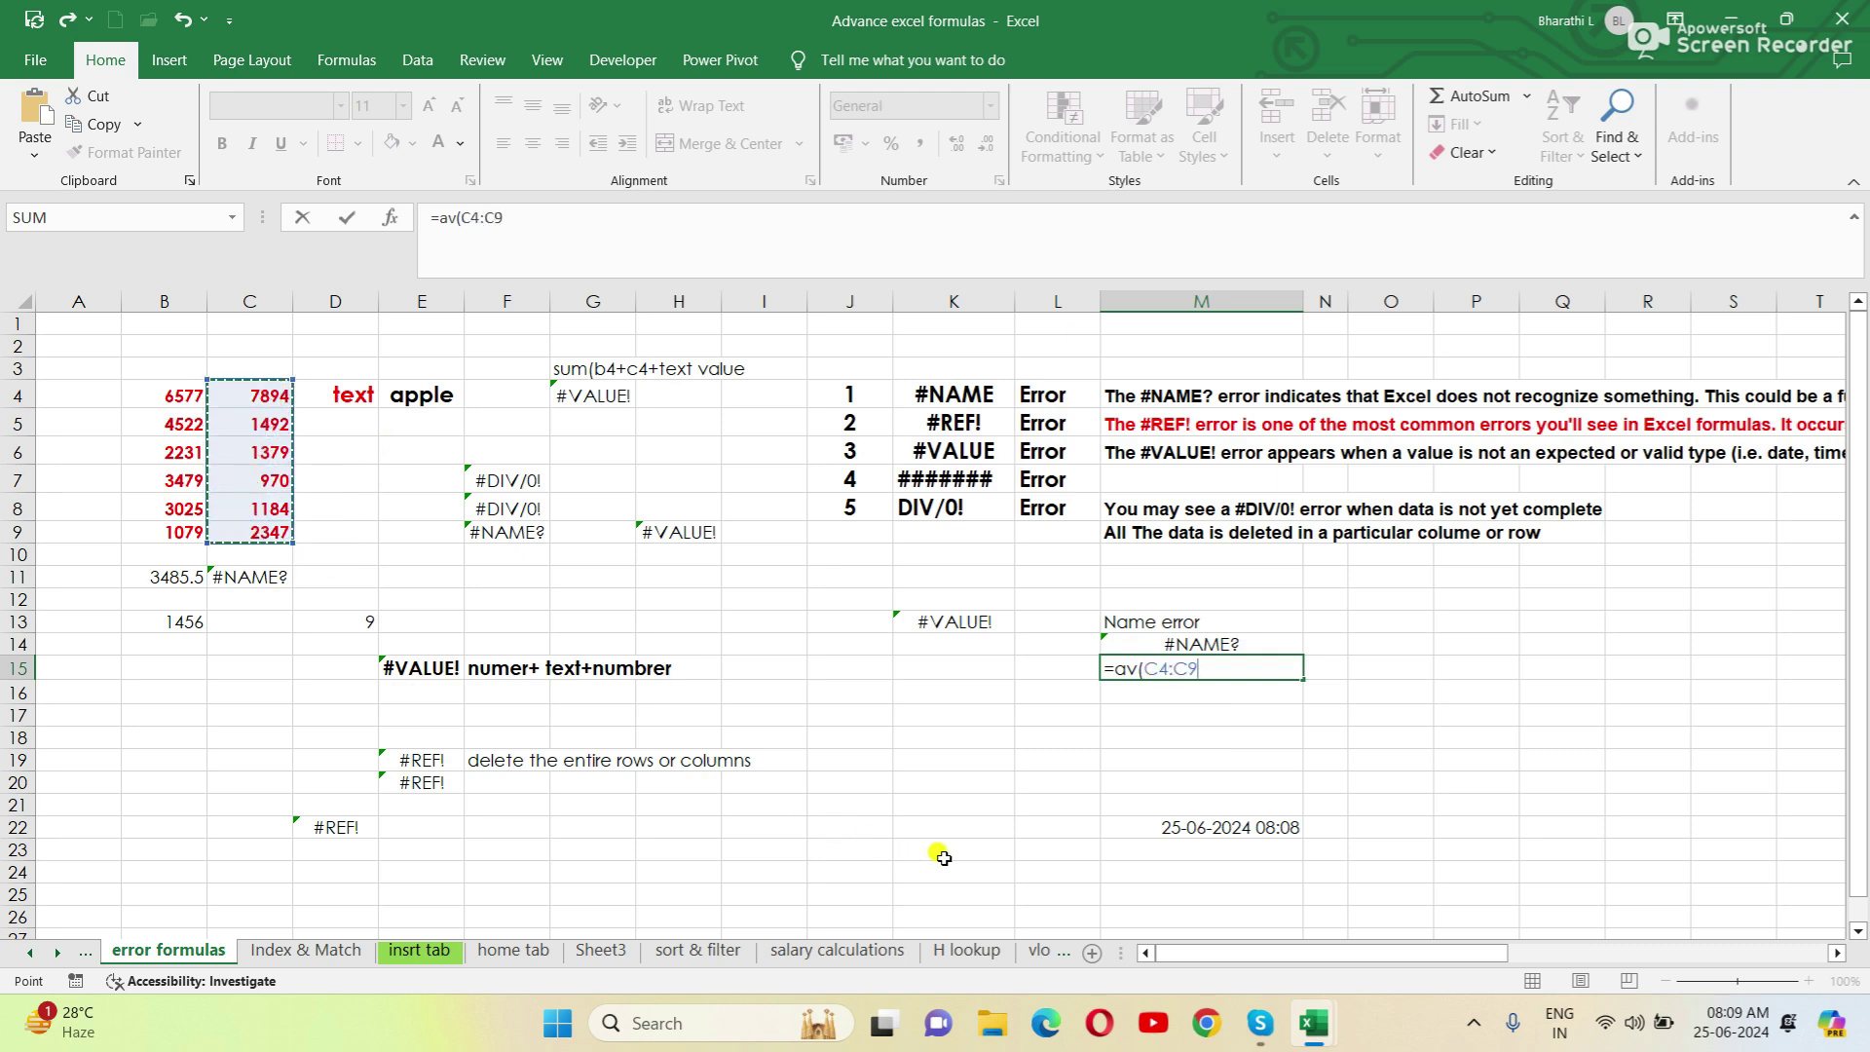
{"action": "key", "text": "Return"}
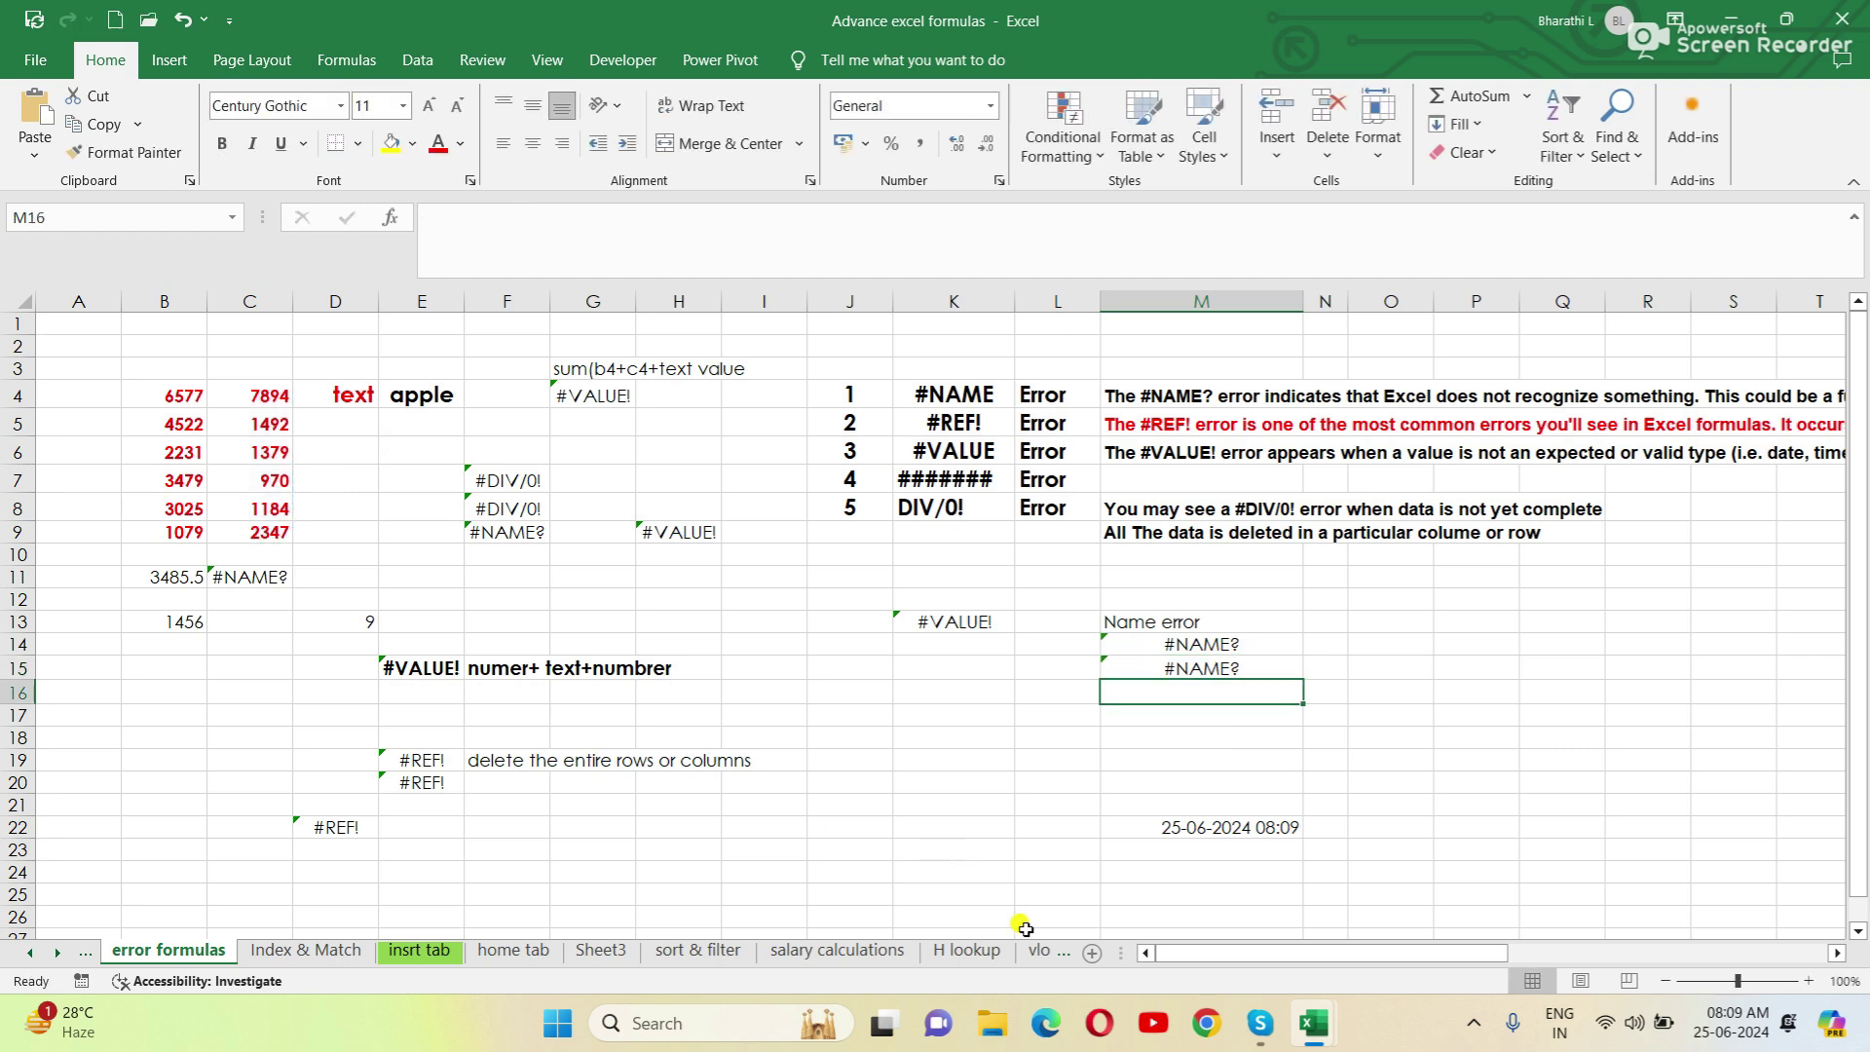
{"action": "type", "text": "="}
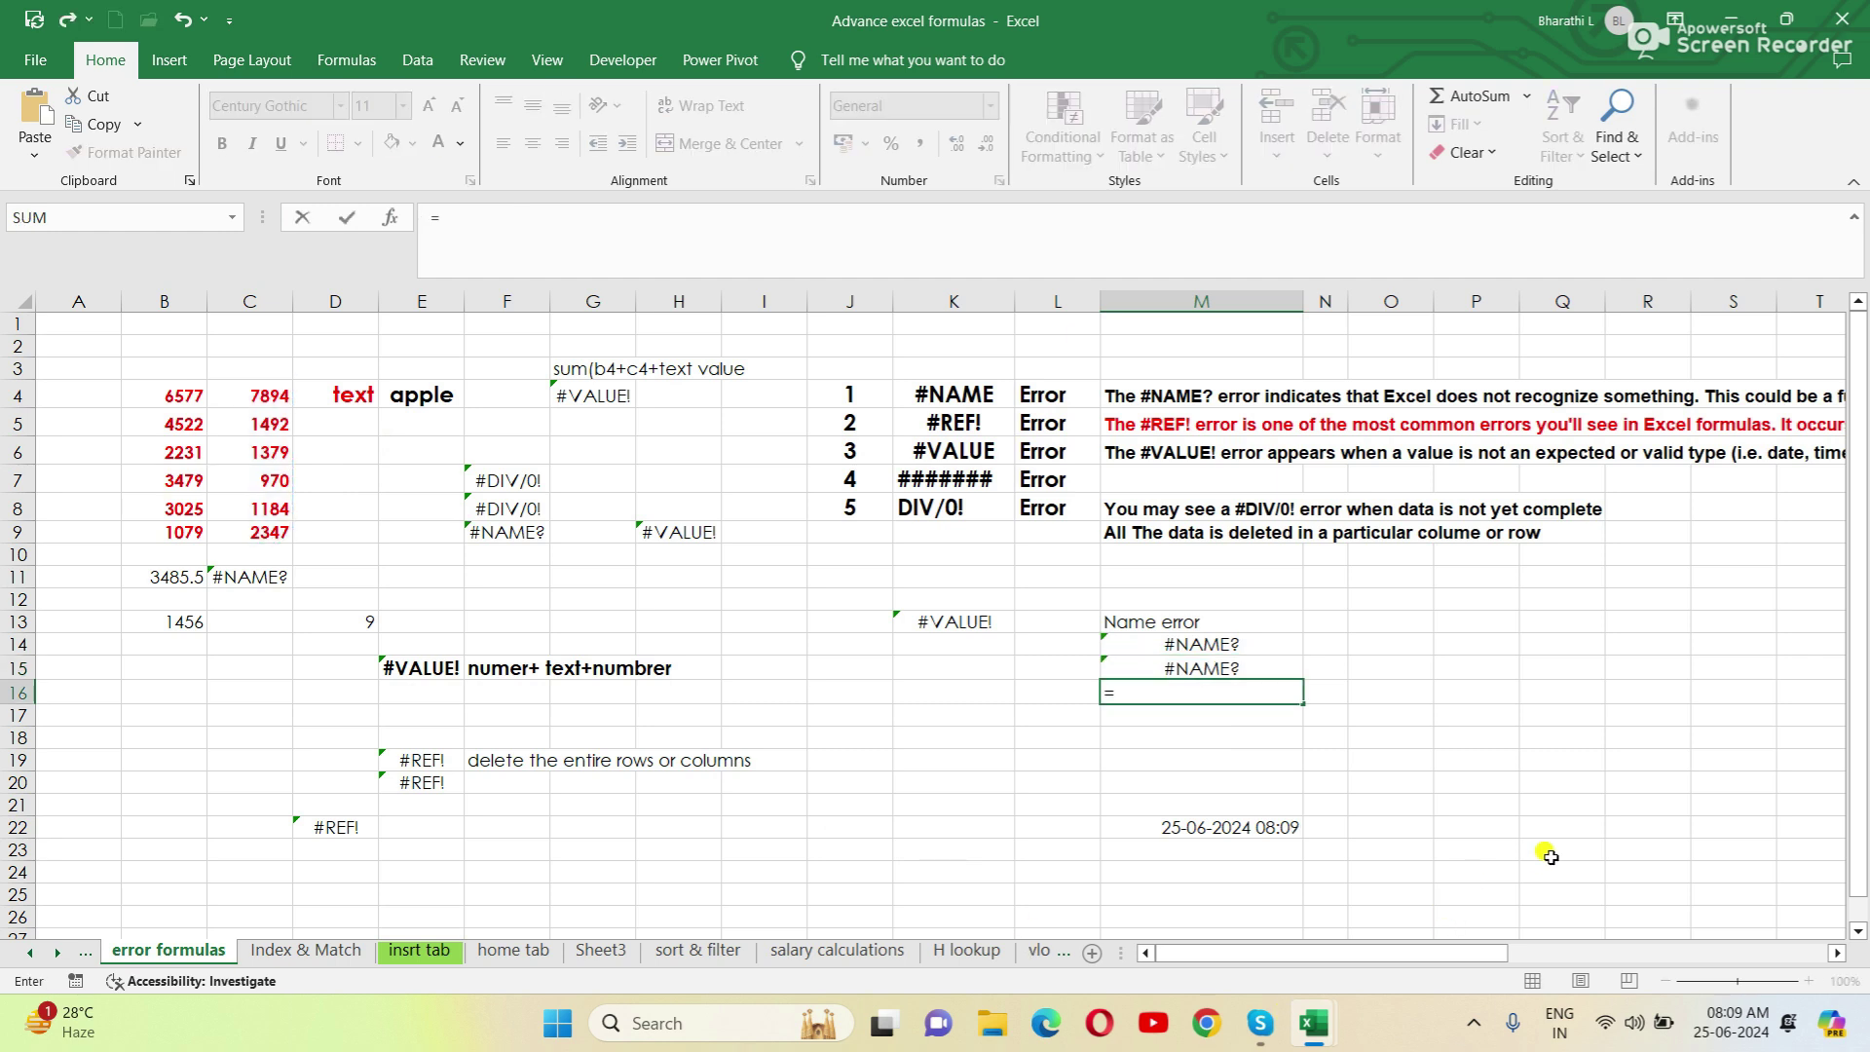
{"action": "type", "text": "sum"}
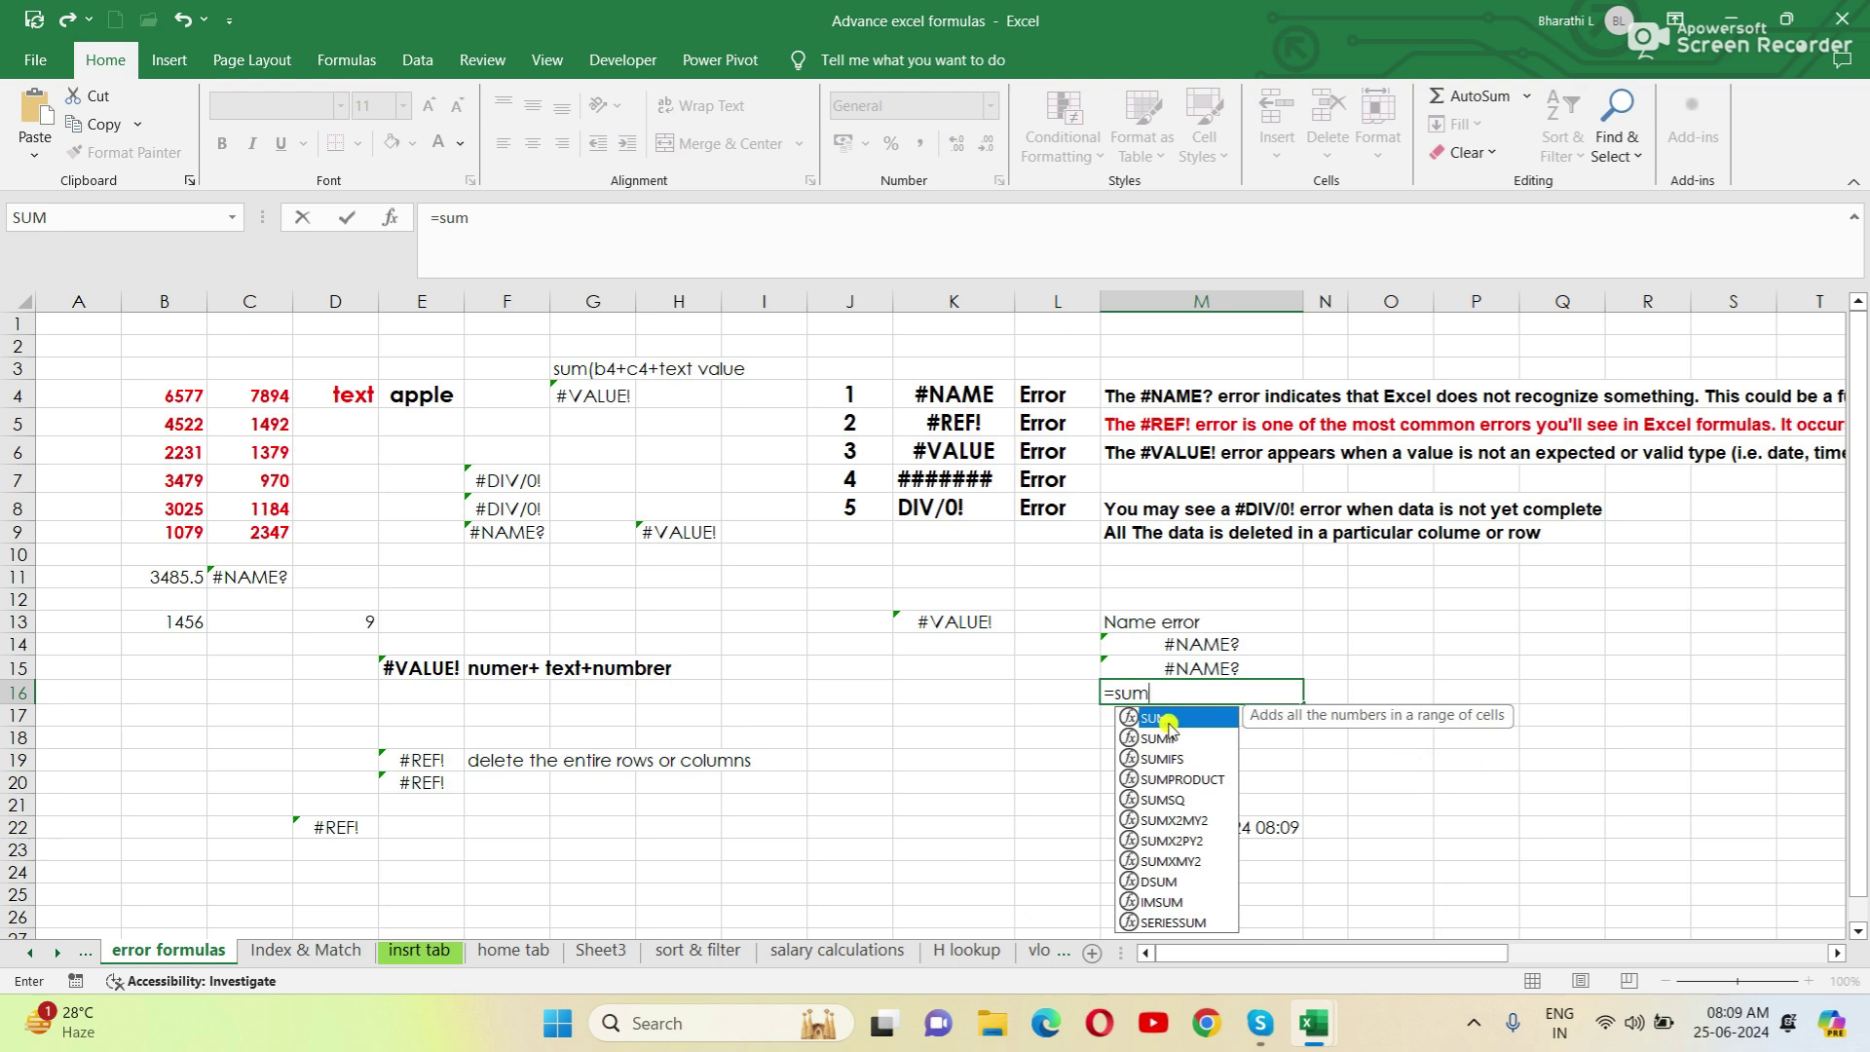
{"action": "double_click", "coordinate": [1169, 721]}
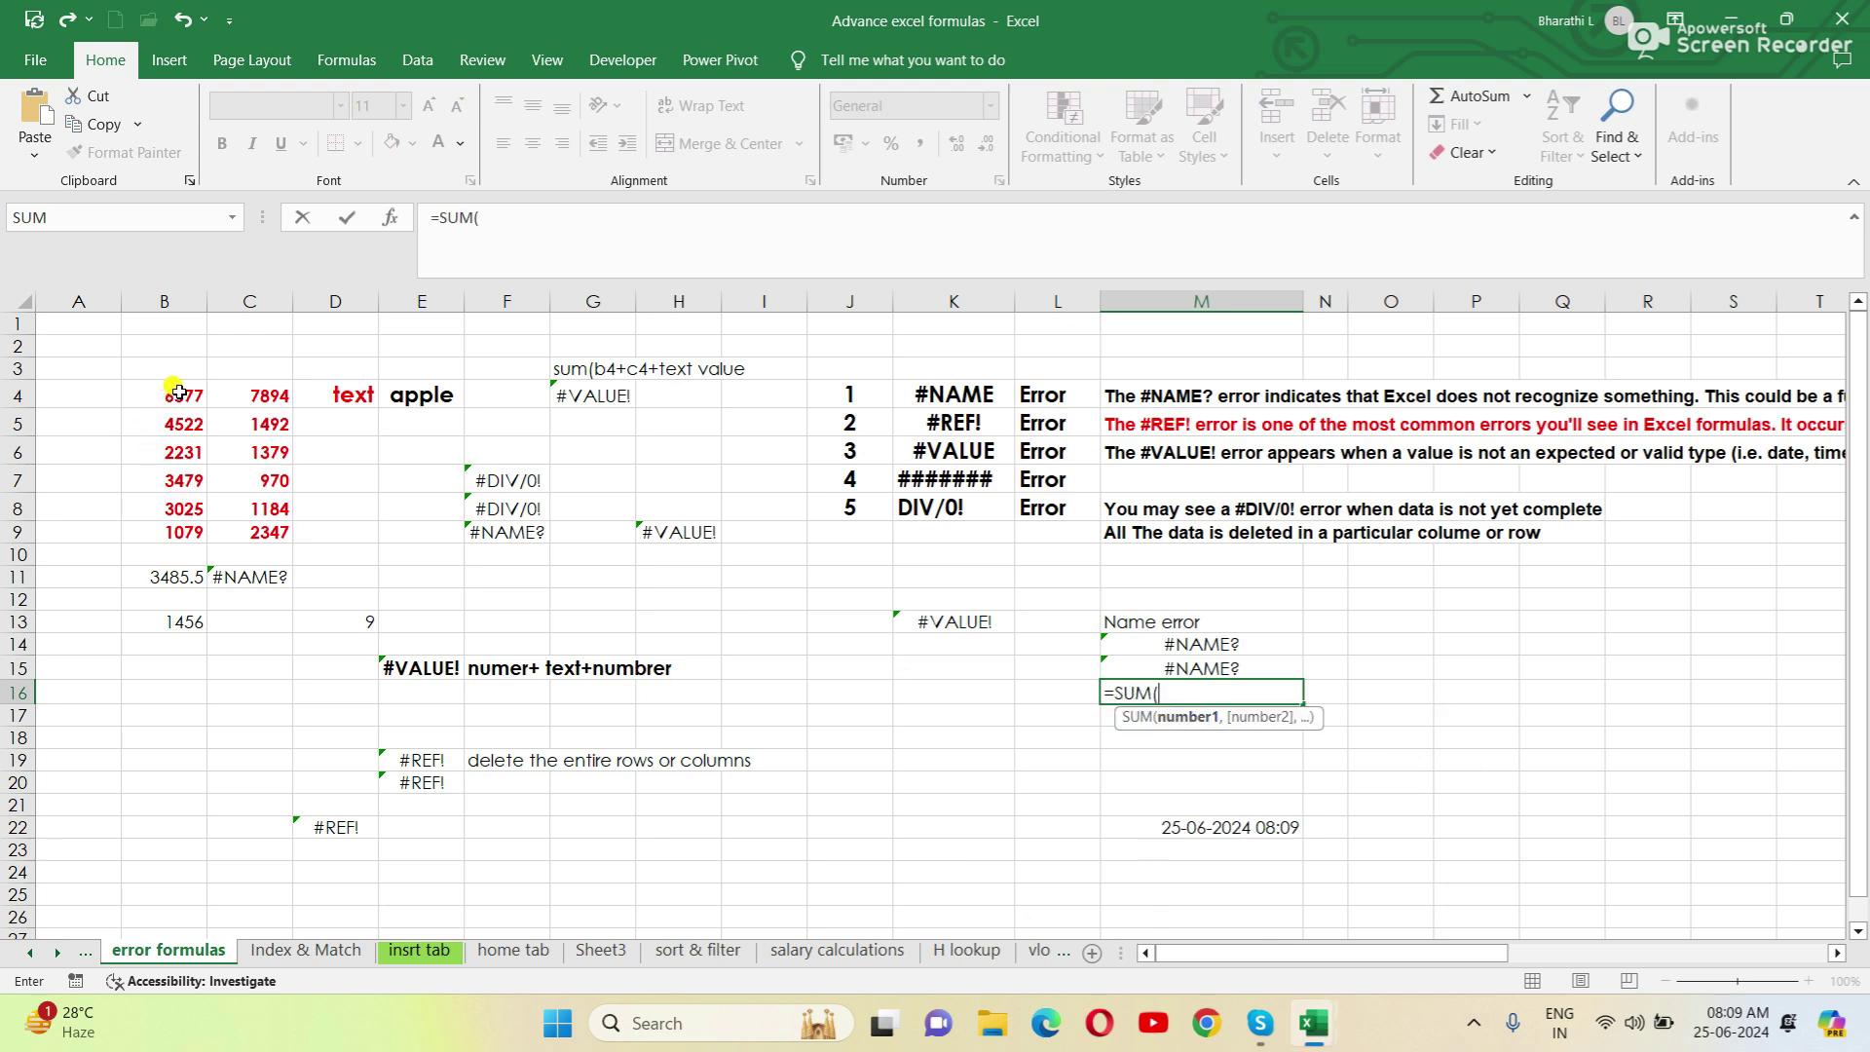
{"action": "left_click_drag", "start_coordinate": [178, 393], "coordinate": [161, 532]}
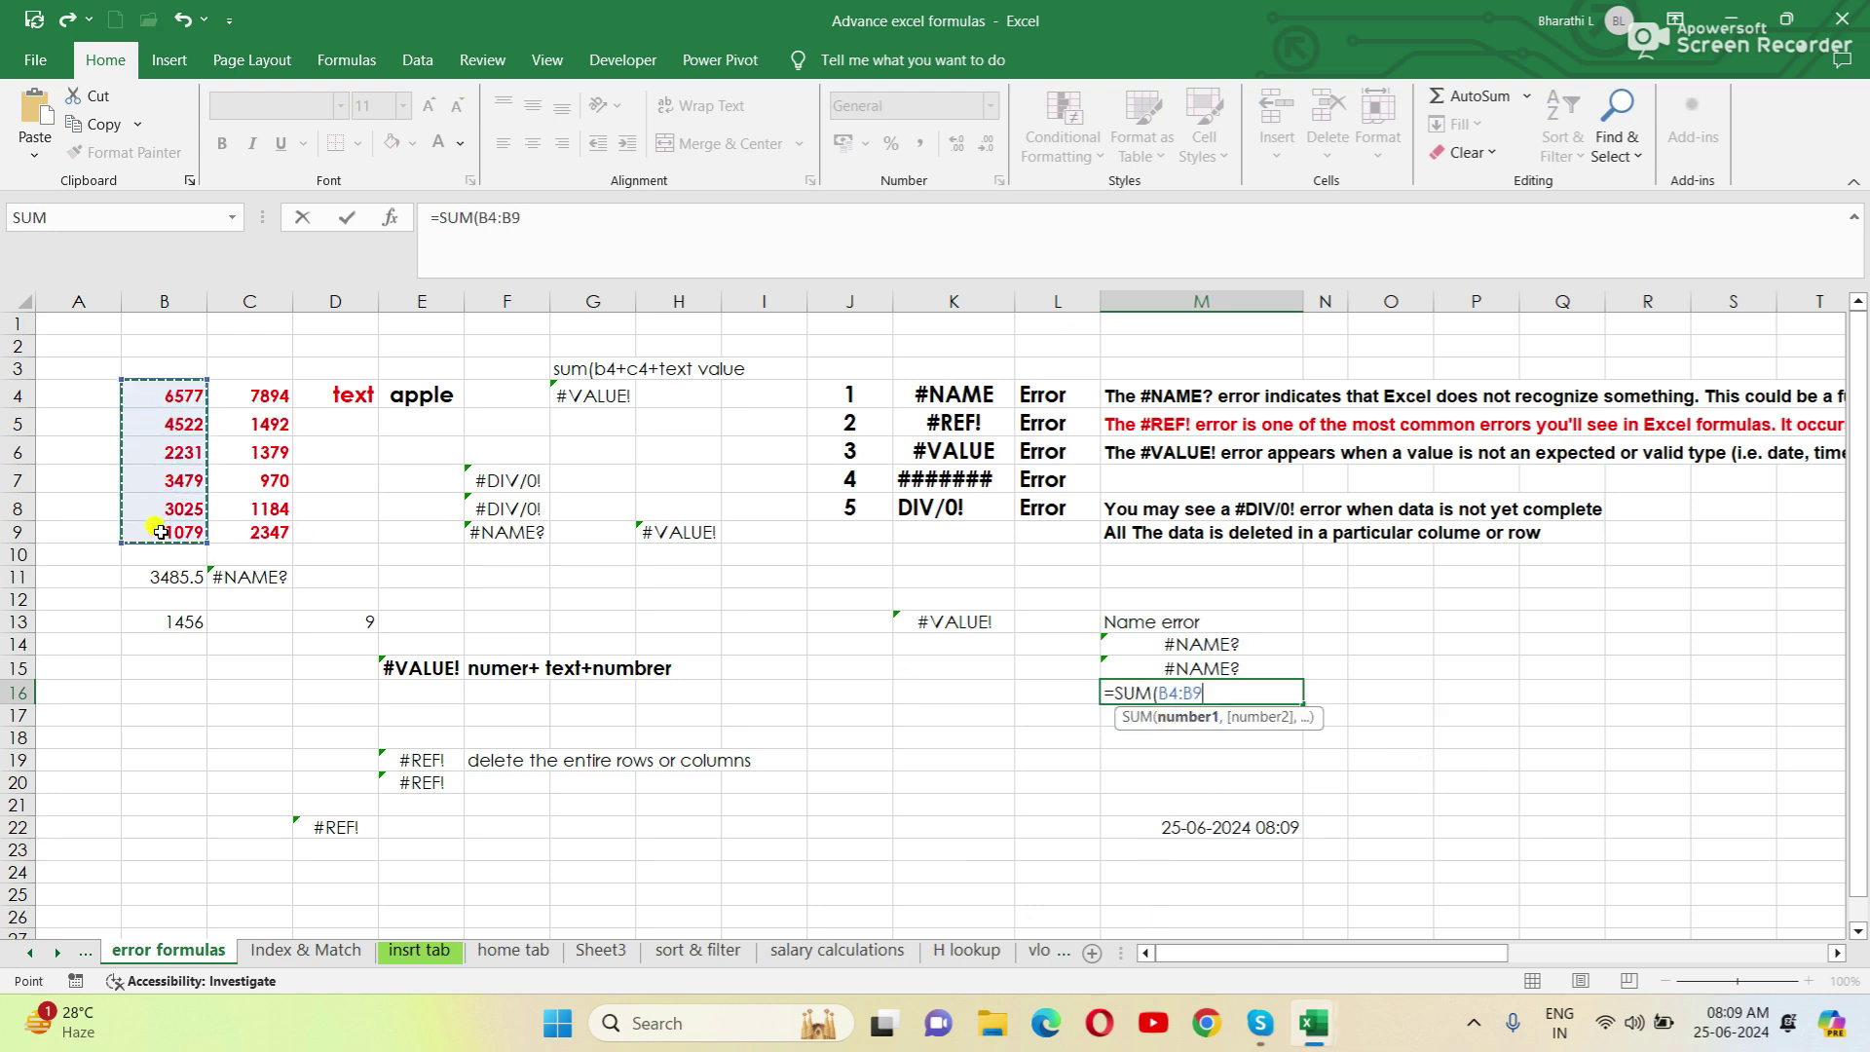
{"action": "key", "text": "Return"}
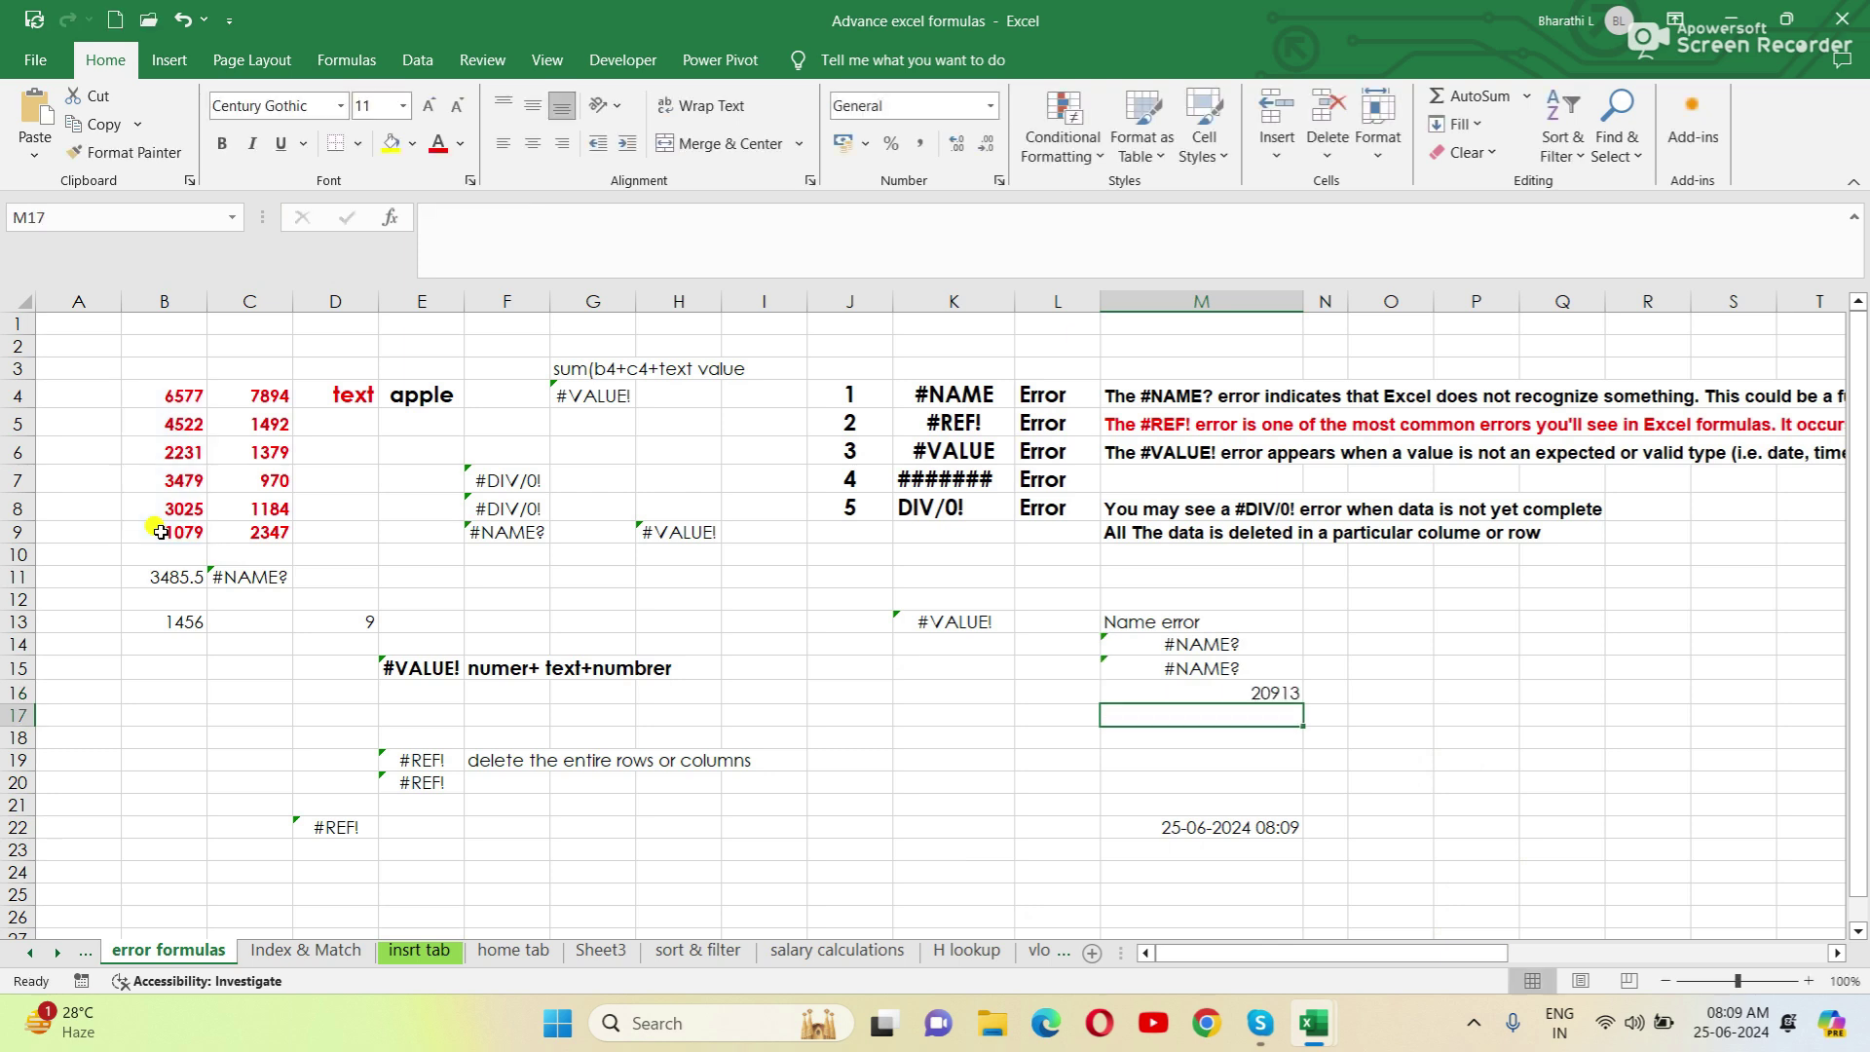
{"action": "left_click", "coordinate": [1256, 682]}
Review the M14 and M16 formulas, then enter the #REF label in N13
{"action": "left_click", "coordinate": [1225, 647]}
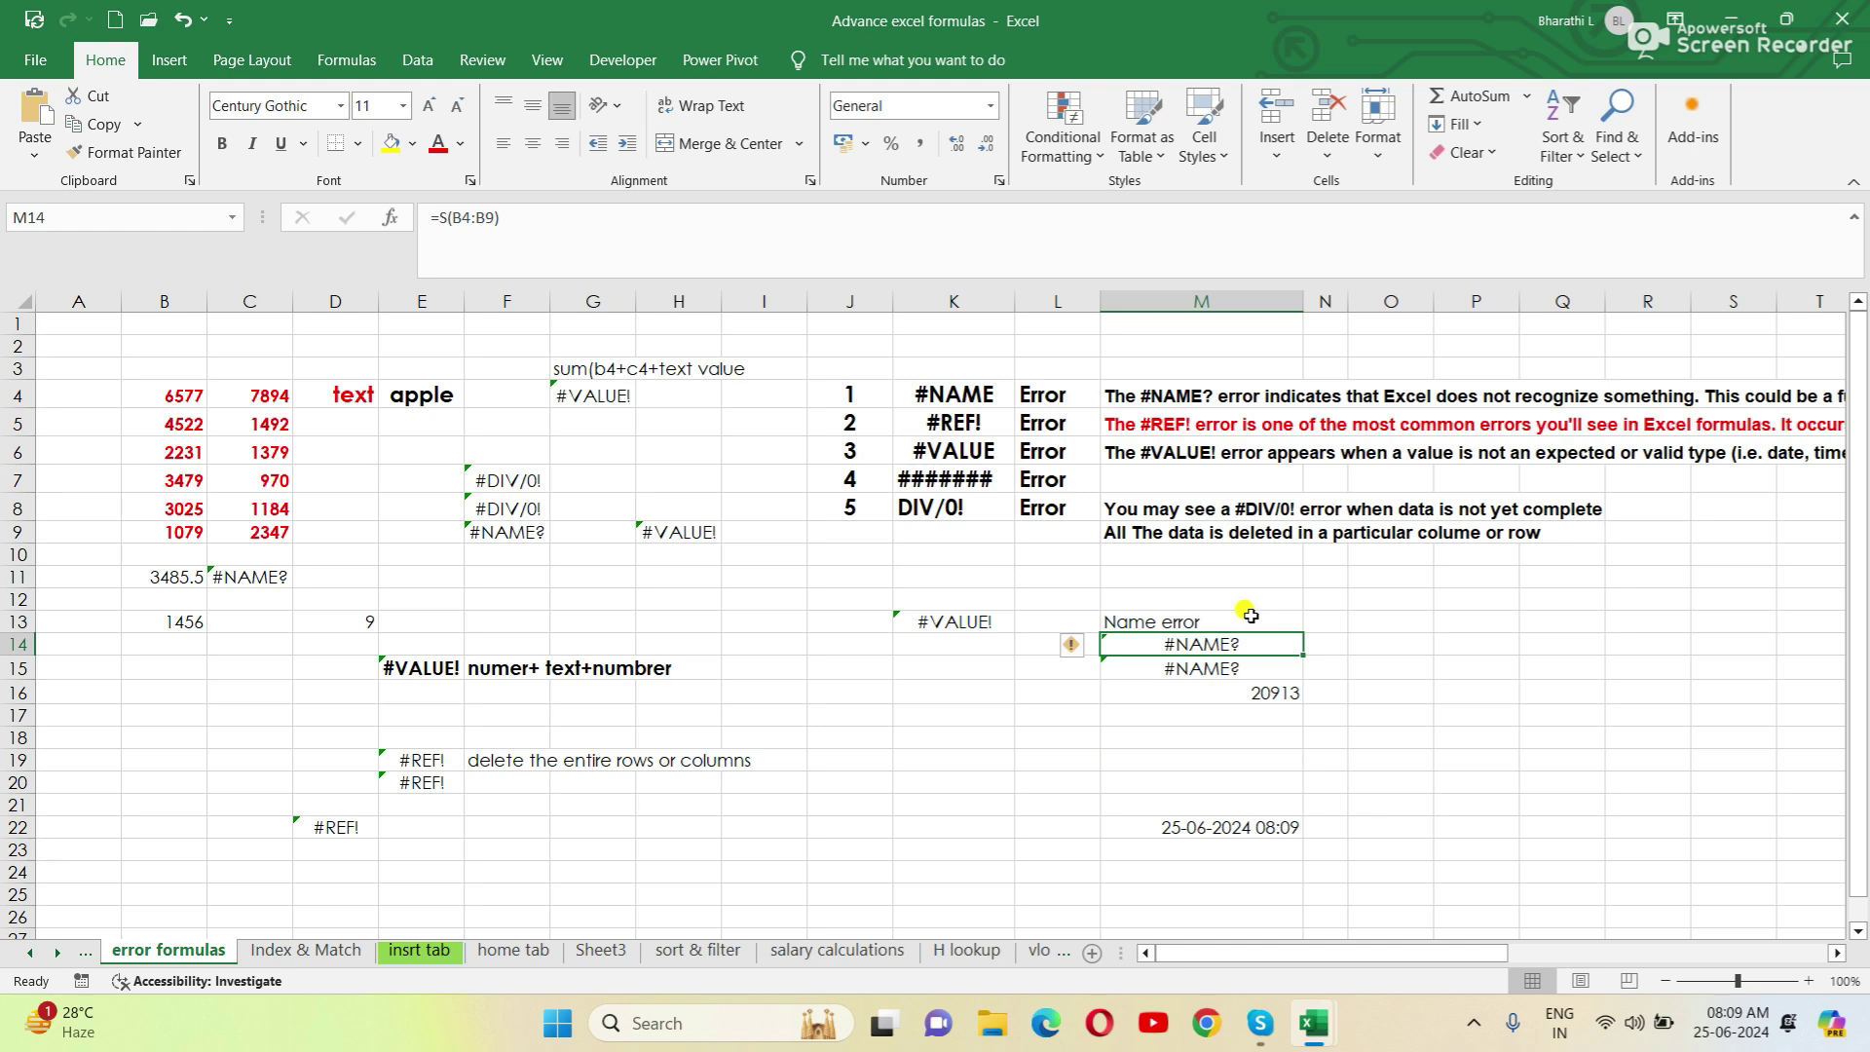
{"action": "left_click", "coordinate": [1260, 695]}
{"action": "left_click", "coordinate": [1376, 686]}
{"action": "left_click", "coordinate": [1329, 624]}
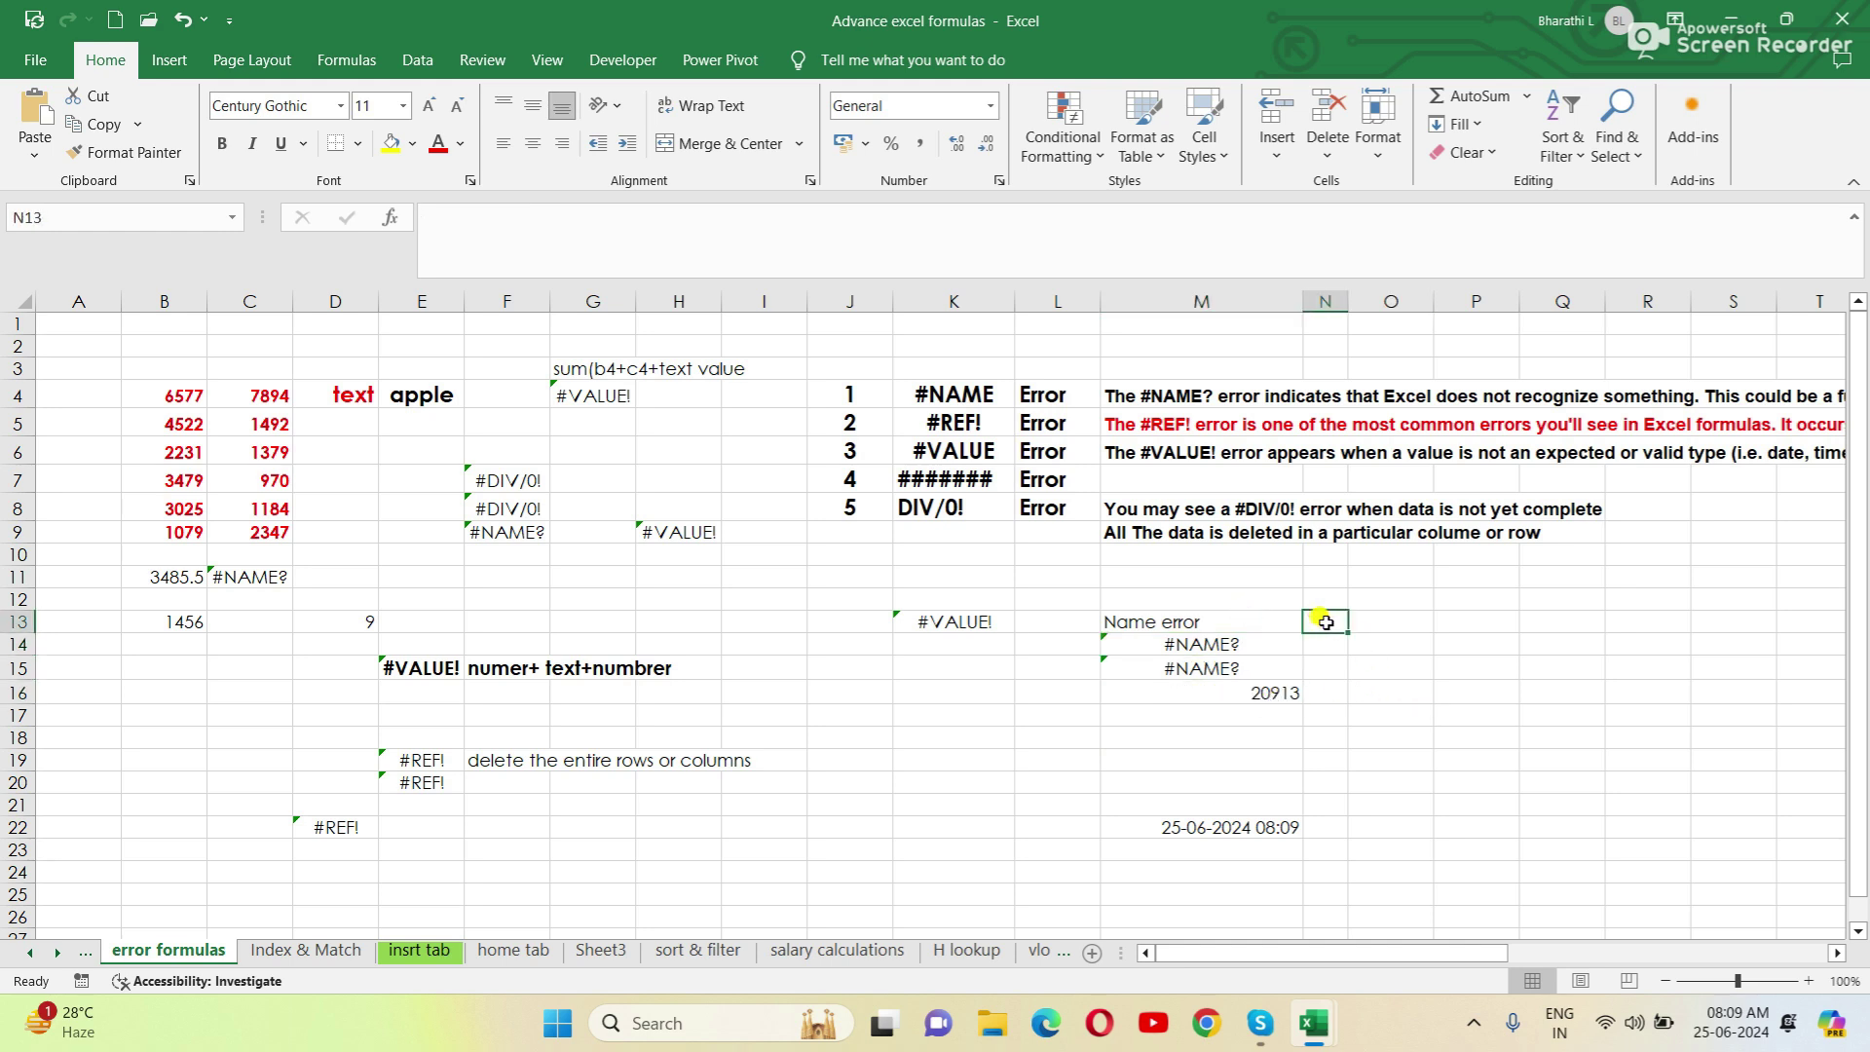
{"action": "type", "text": "="}
{"action": "type", "text": "#REF"}
{"action": "left_click", "coordinate": [1374, 729]}
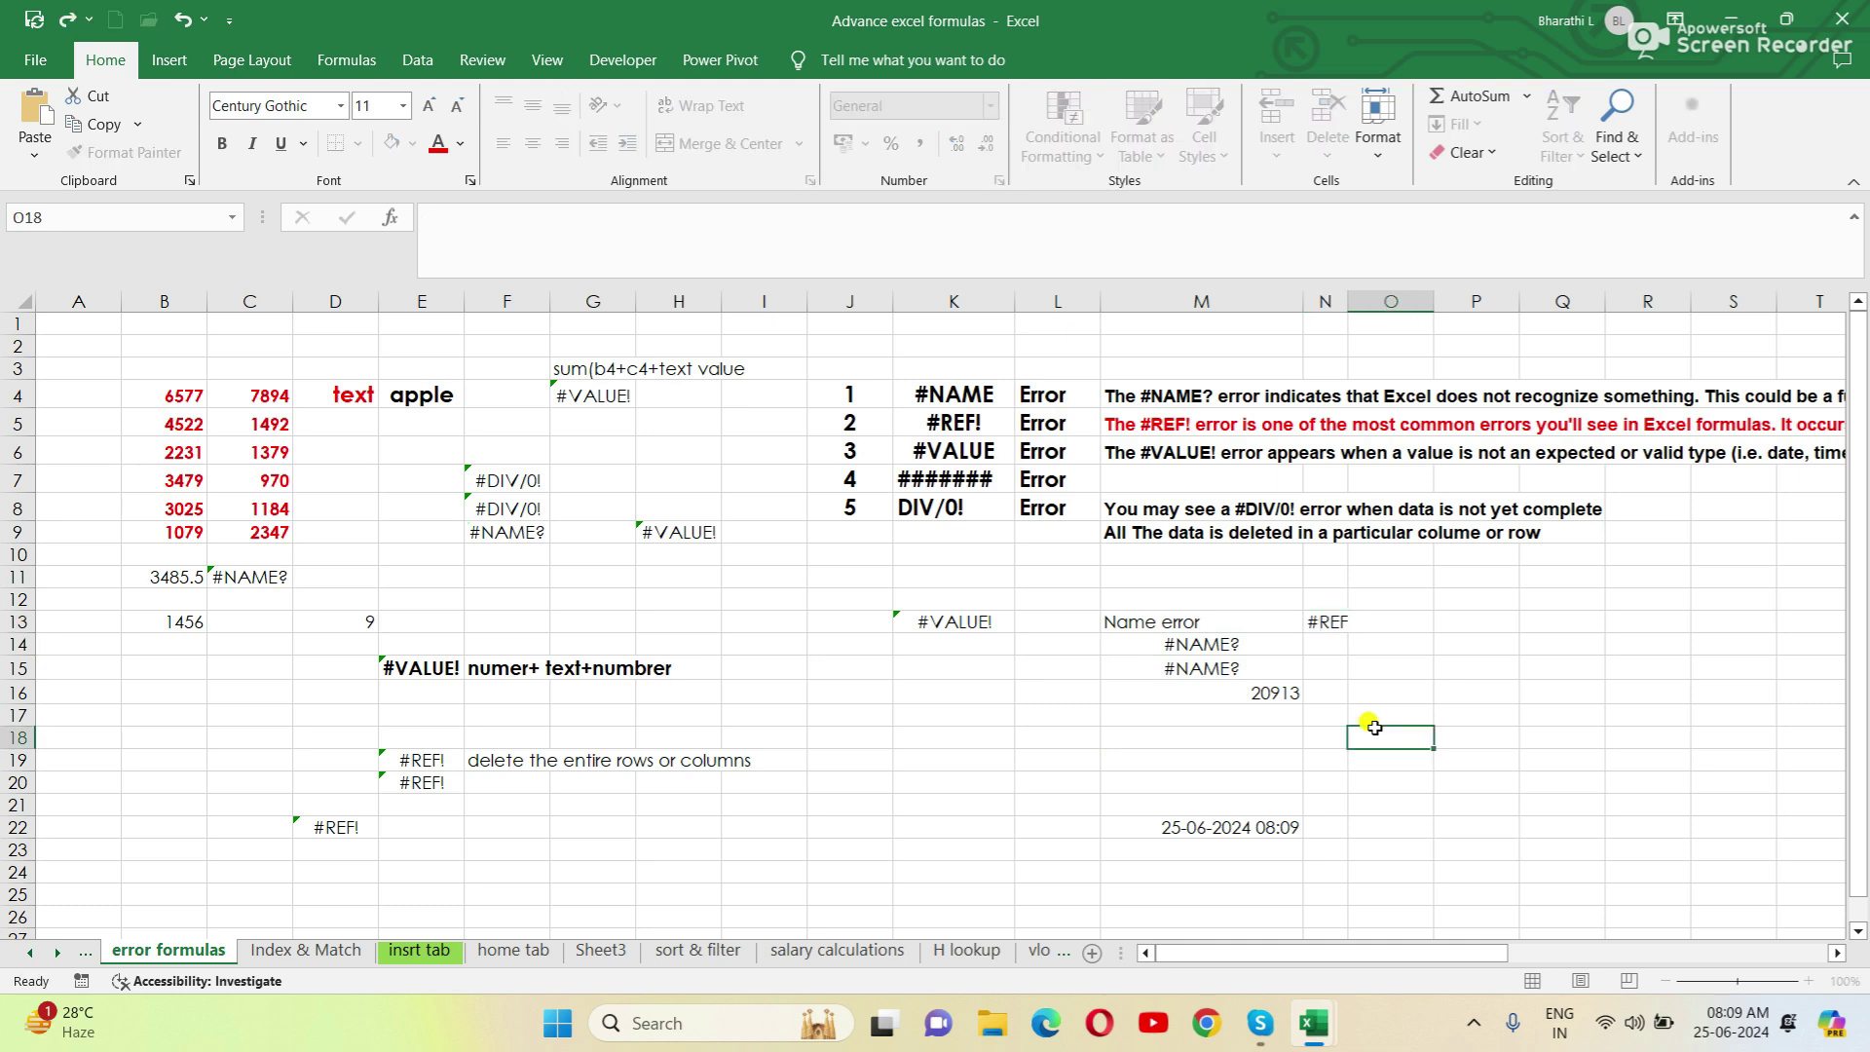
{"action": "left_click_drag", "start_coordinate": [1478, 954], "coordinate": [1561, 954]}
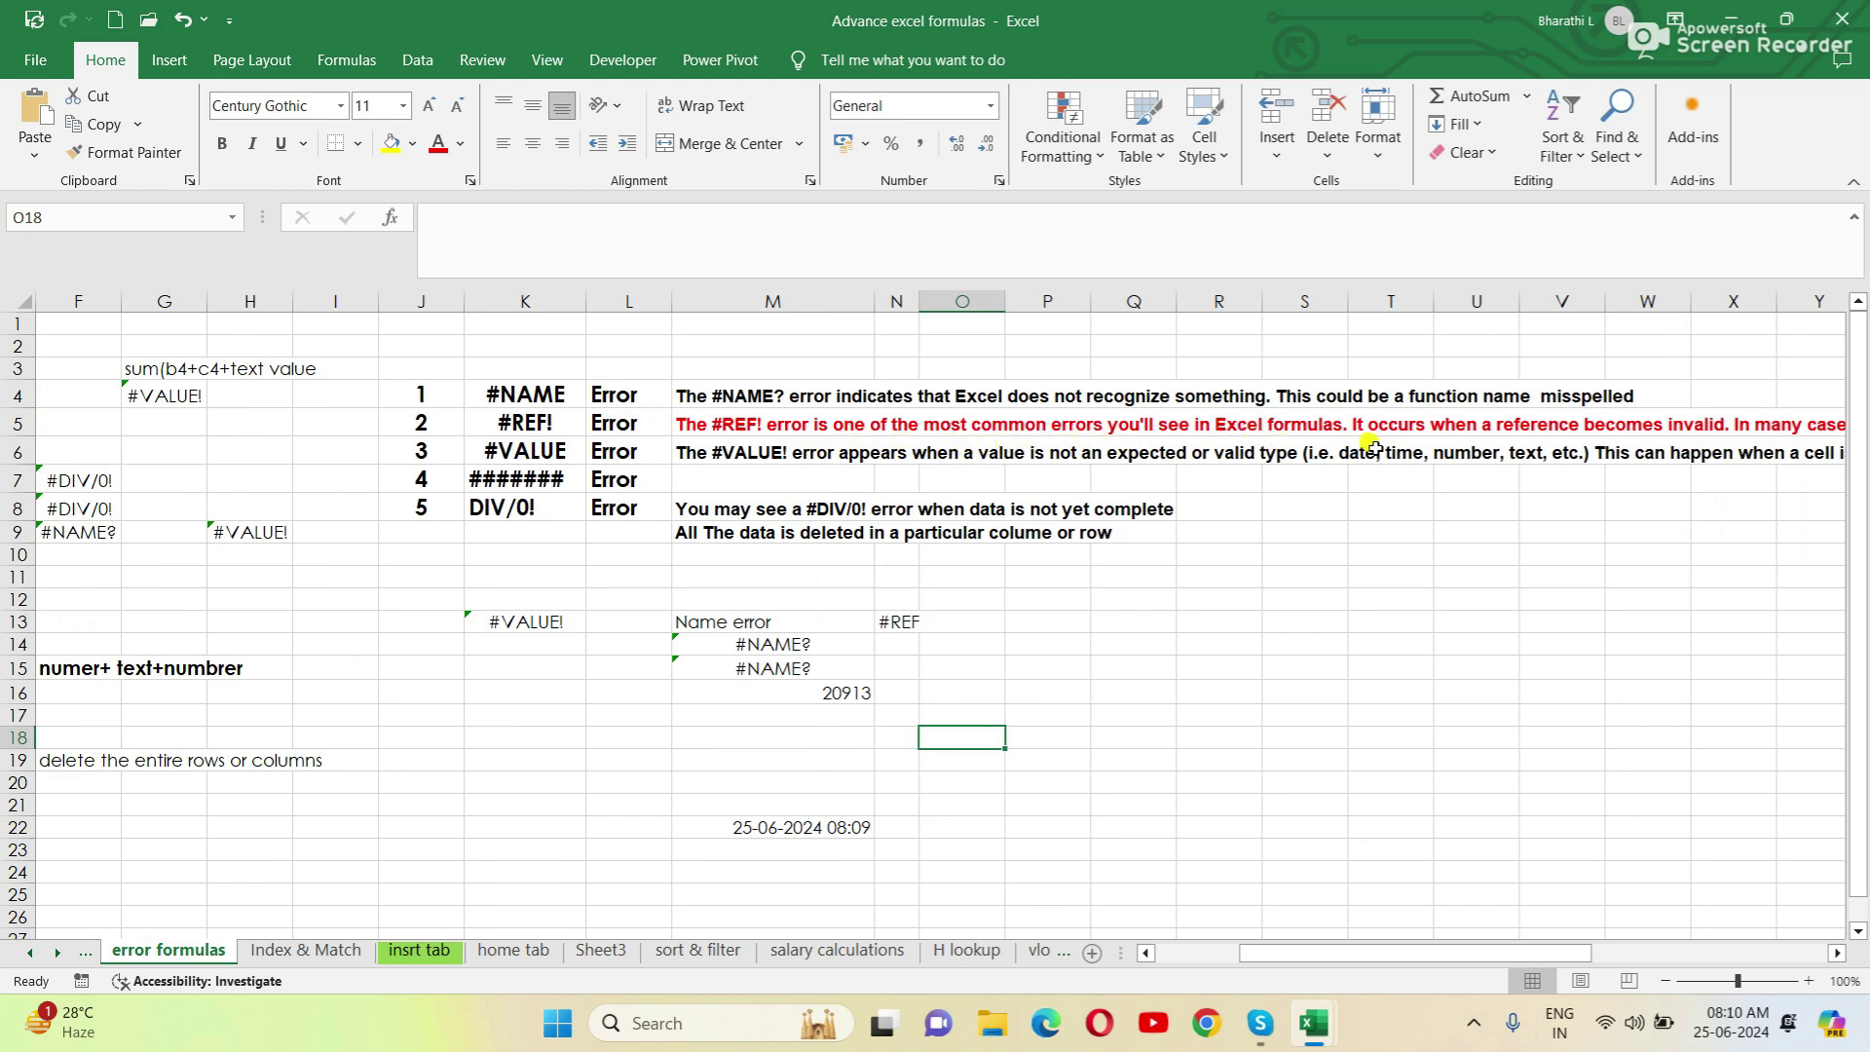
{"action": "scroll", "coordinate": [1371, 476], "scroll_direction": "right", "scroll_amount": 2}
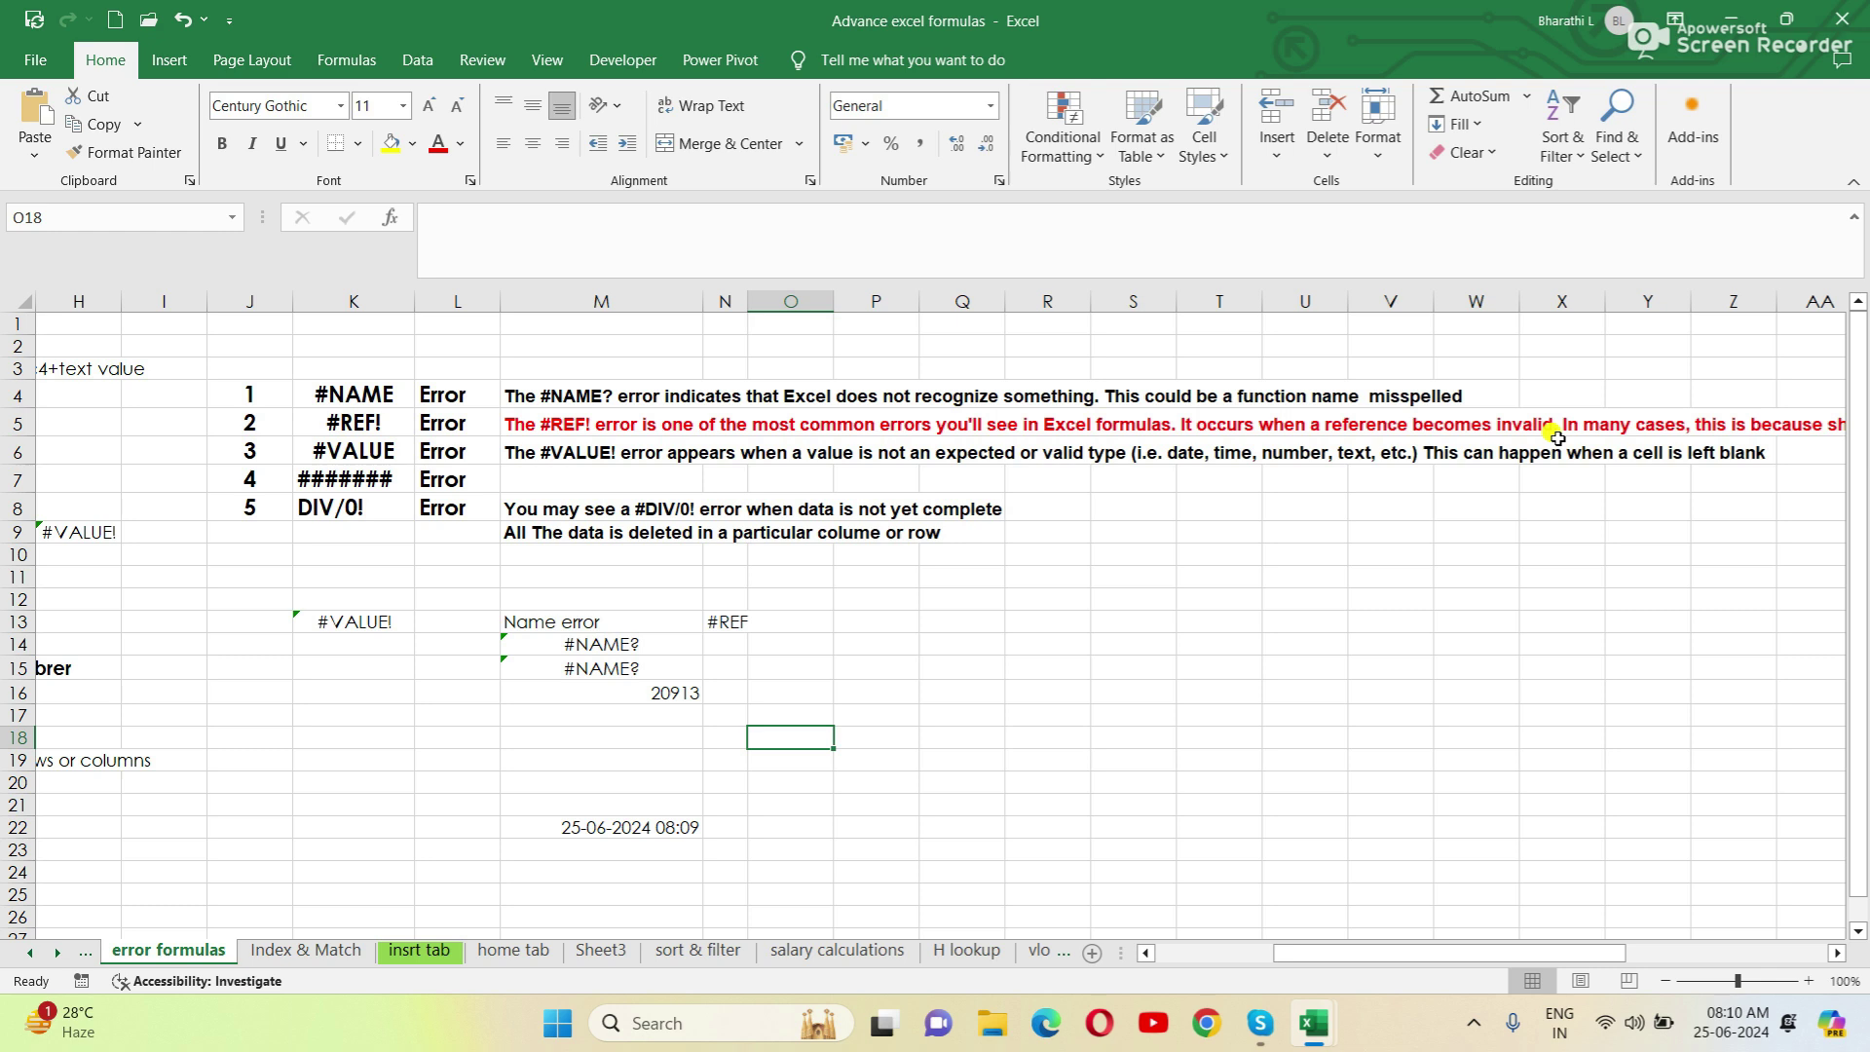
{"action": "left_click_drag", "start_coordinate": [1596, 952], "coordinate": [1660, 949]}
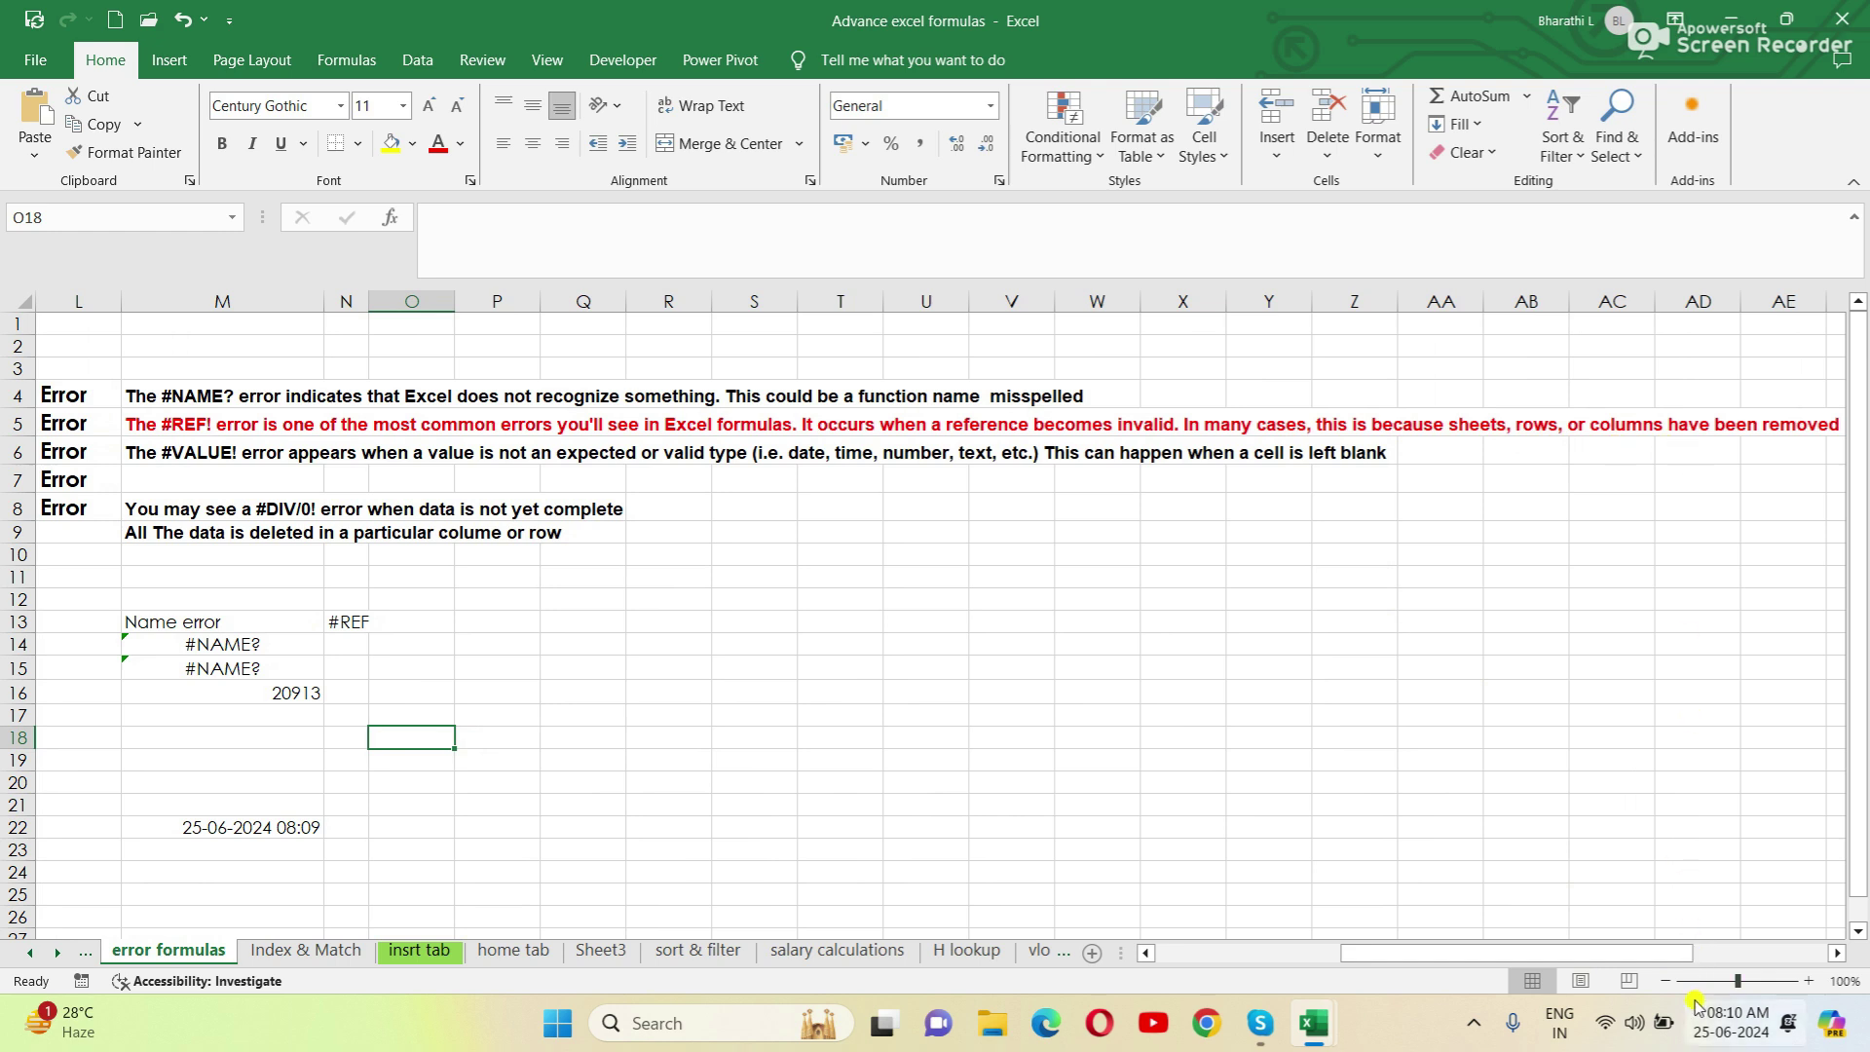
{"action": "left_click_drag", "start_coordinate": [1674, 953], "coordinate": [1676, 952]}
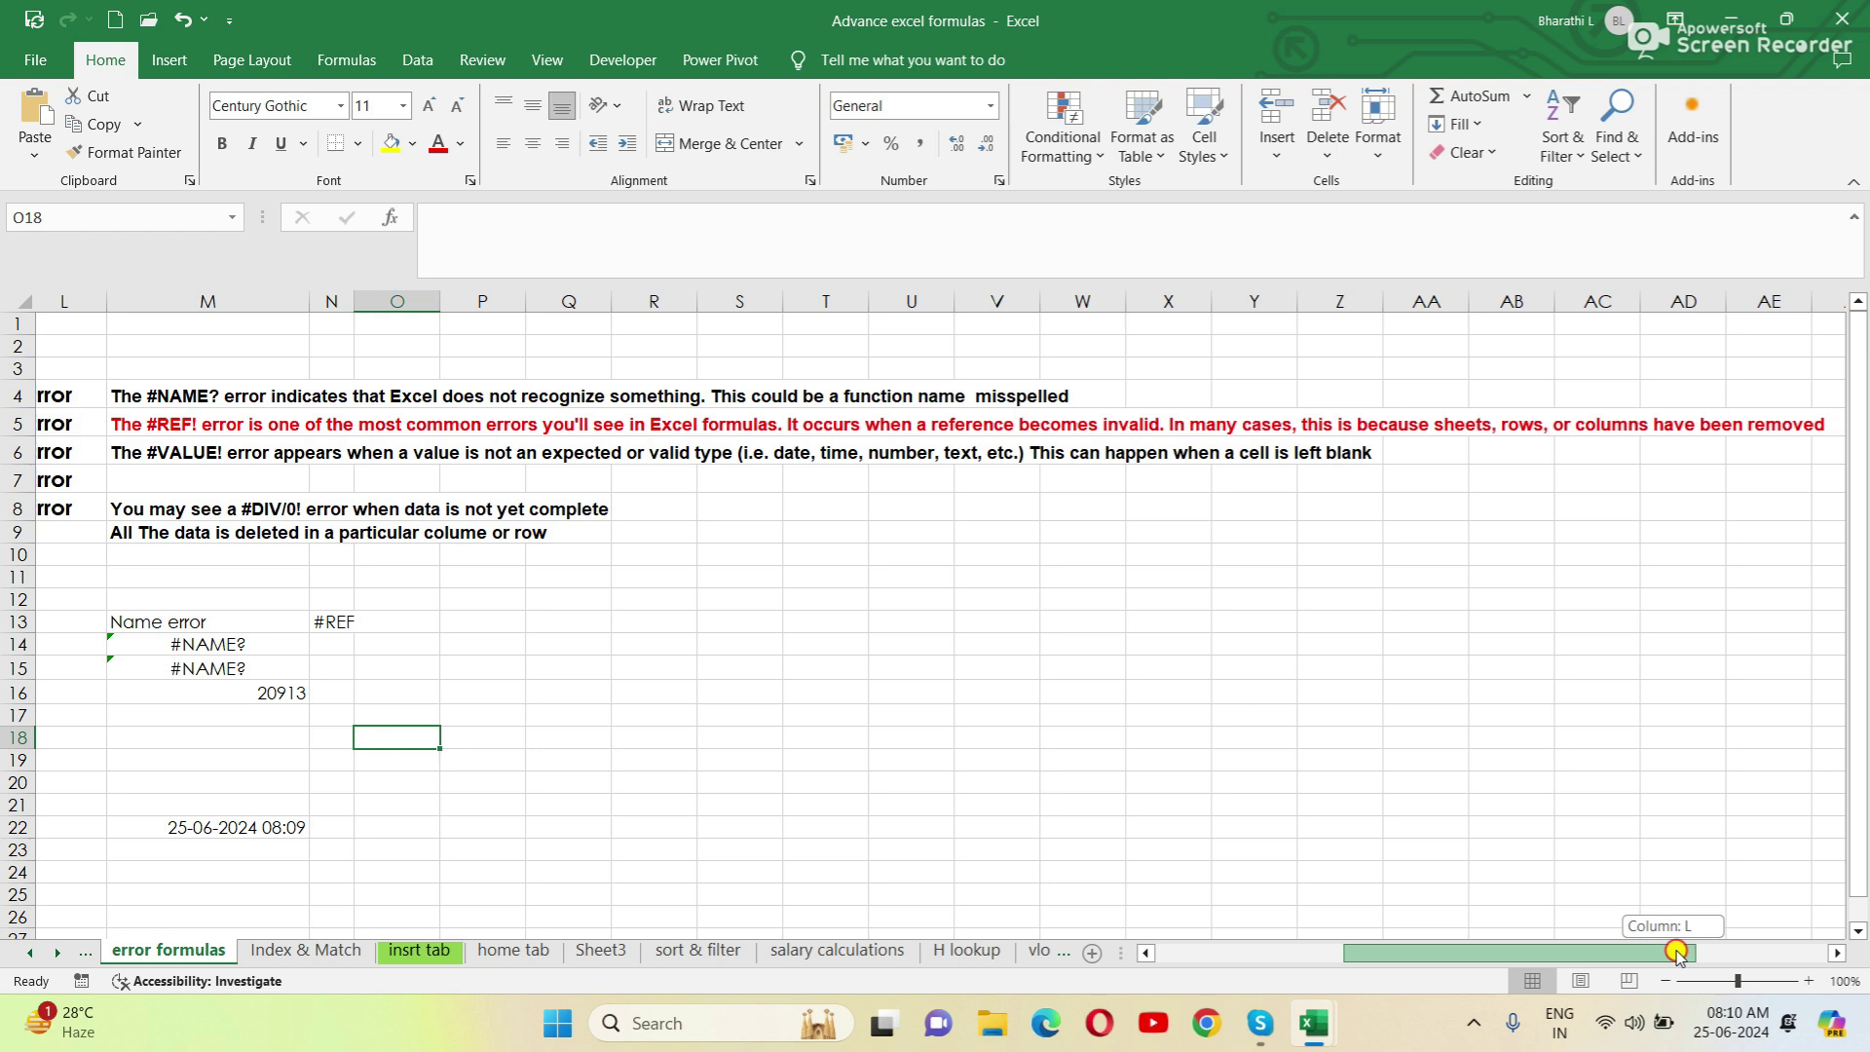
{"action": "left_click_drag", "start_coordinate": [1677, 952], "coordinate": [1490, 959]}
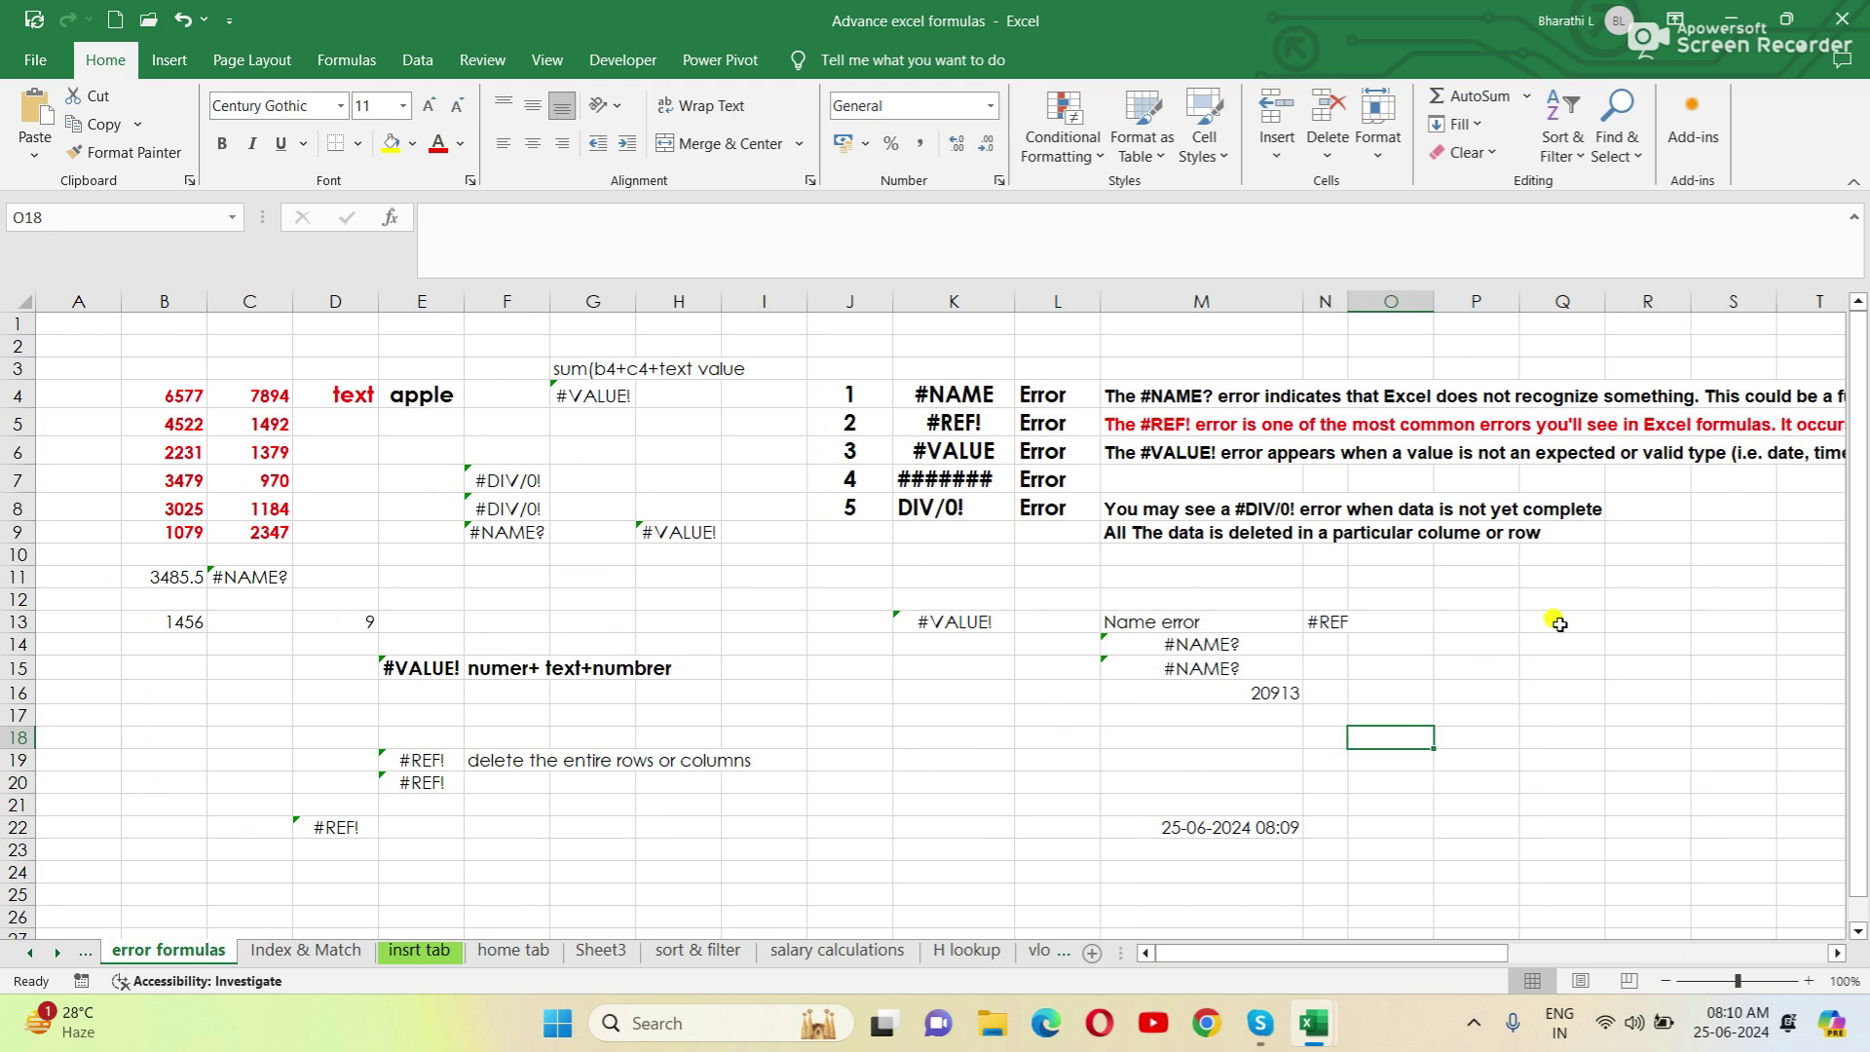
{"action": "left_click", "coordinate": [332, 826]}
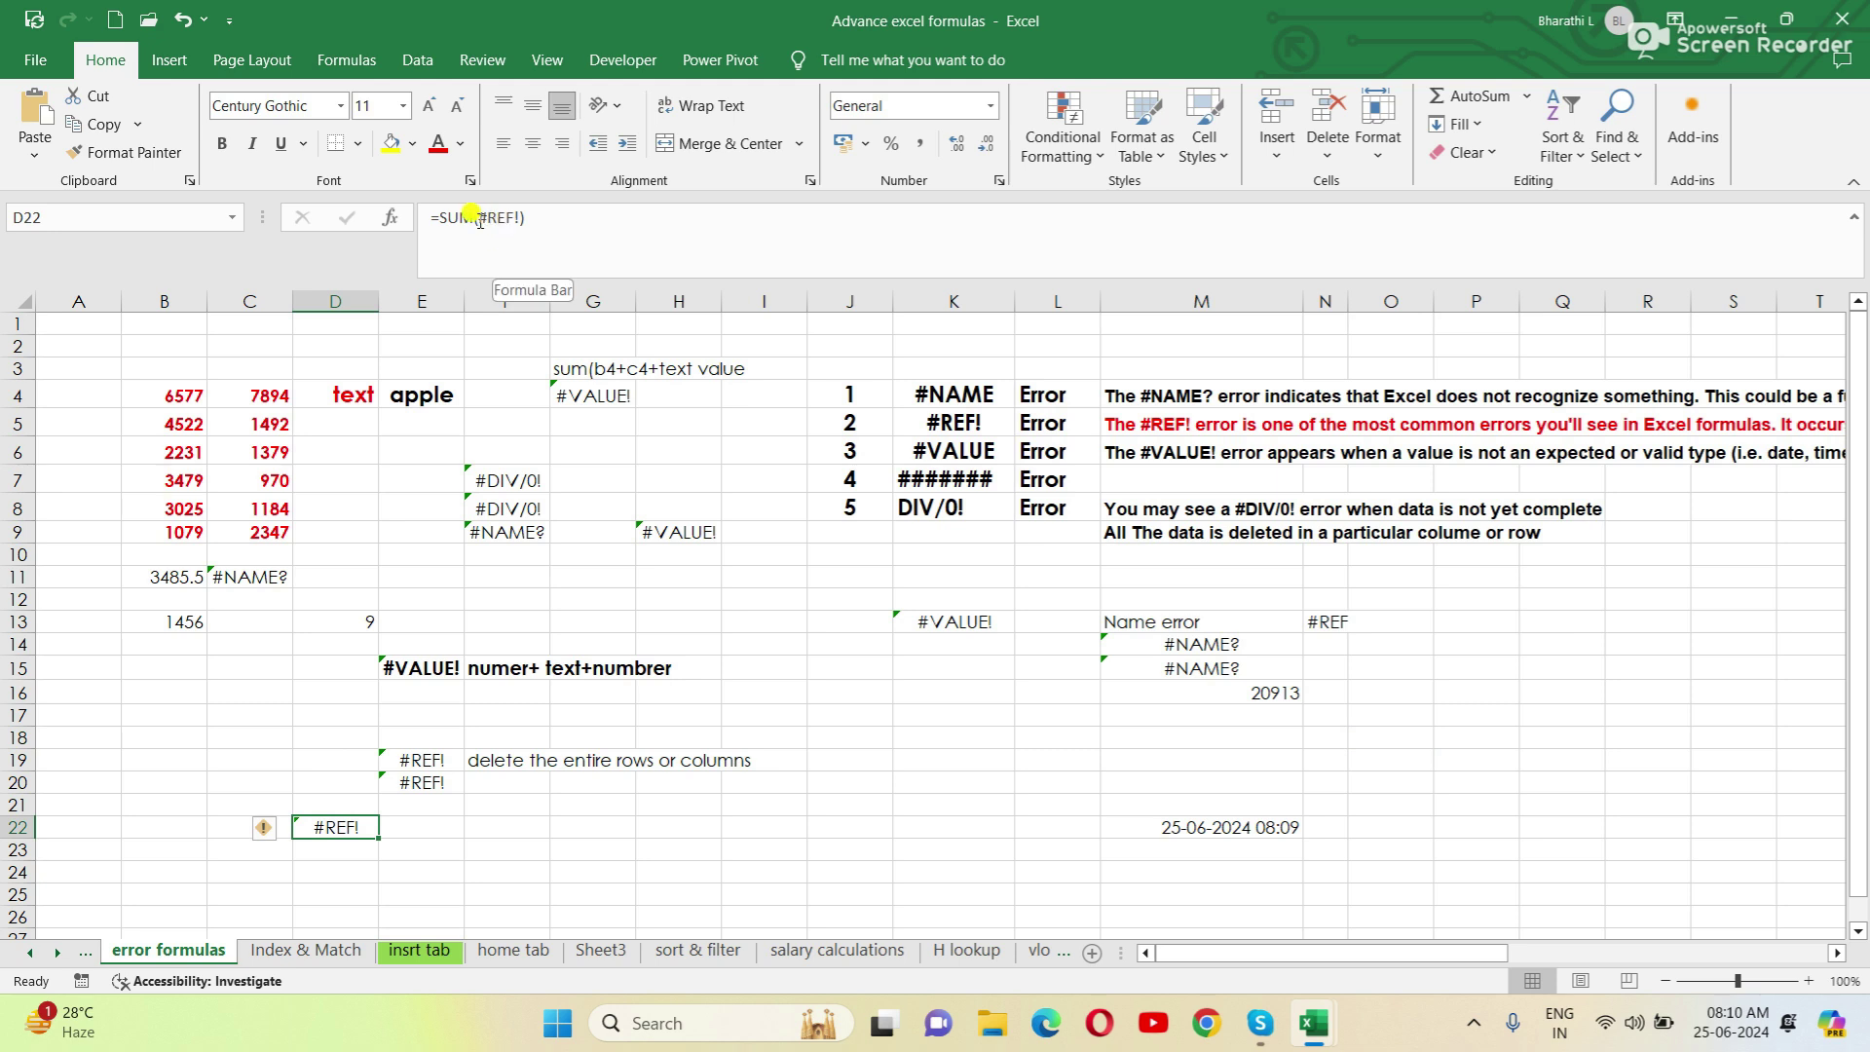
{"action": "left_click", "coordinate": [535, 218]}
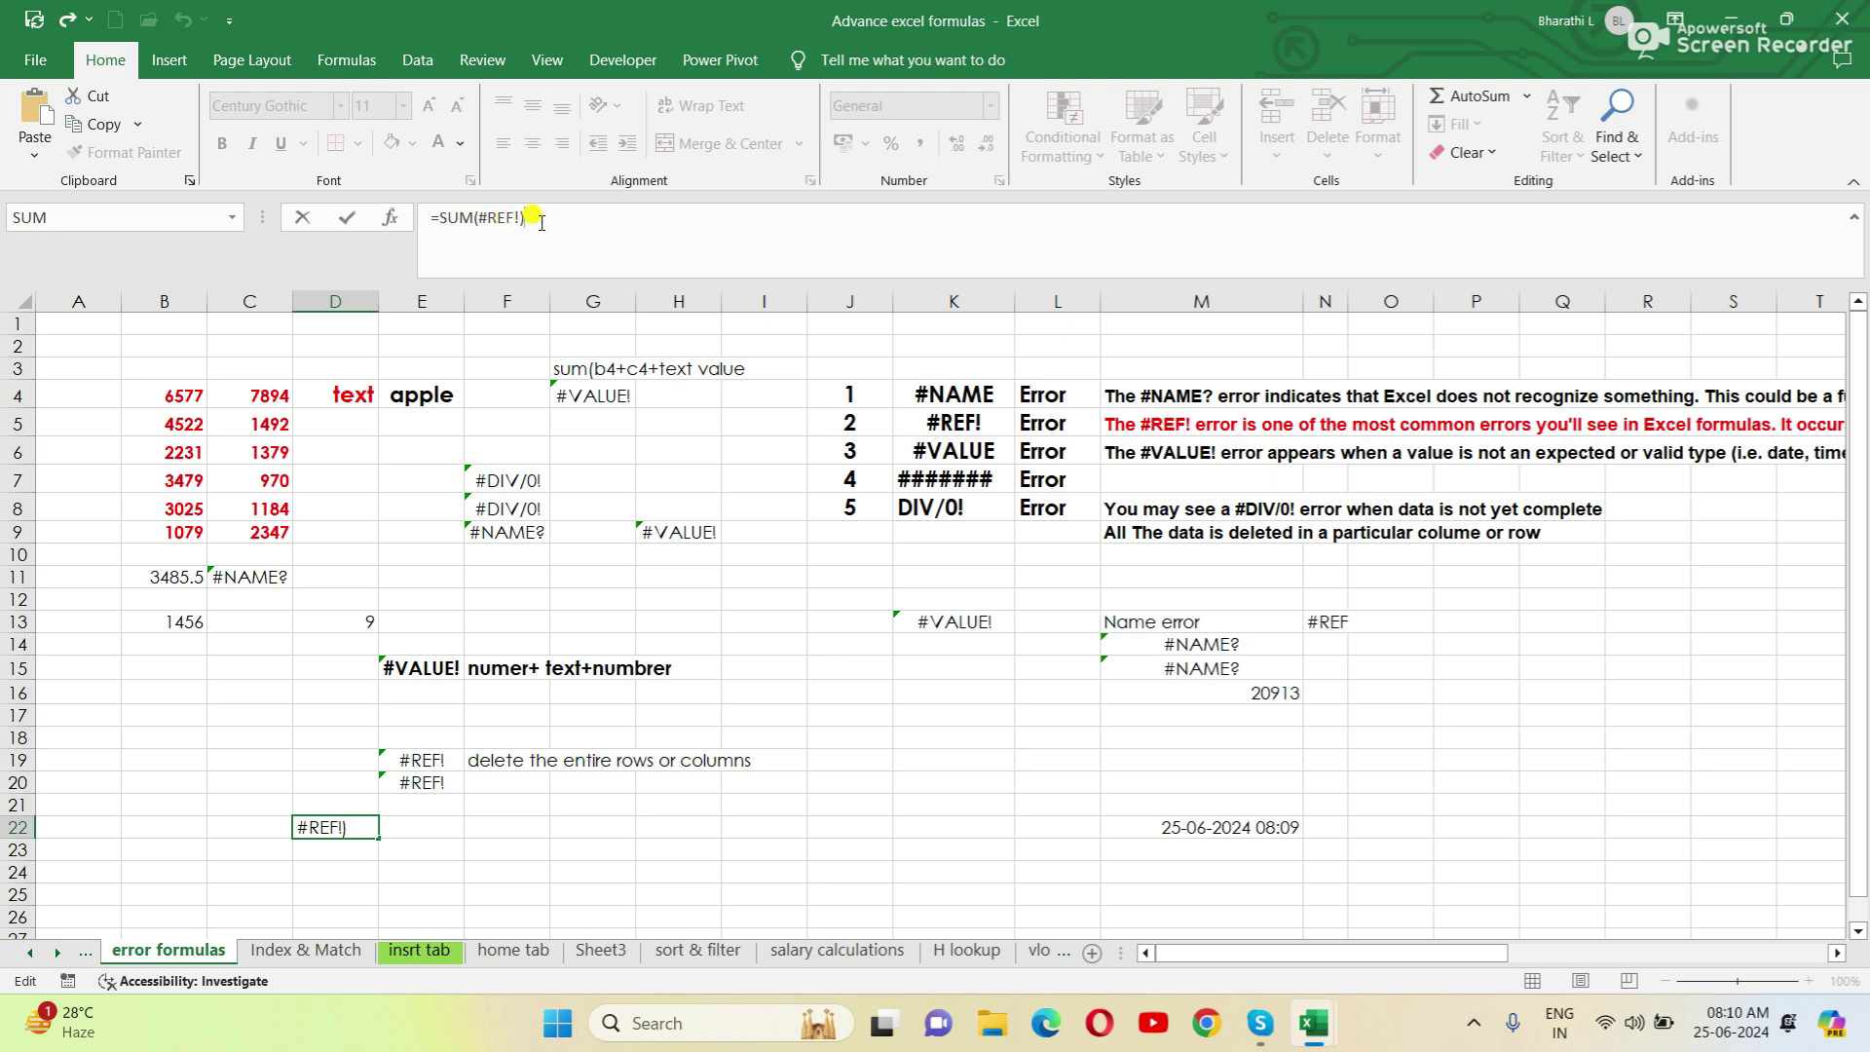
{"action": "left_click", "coordinate": [1145, 785]}
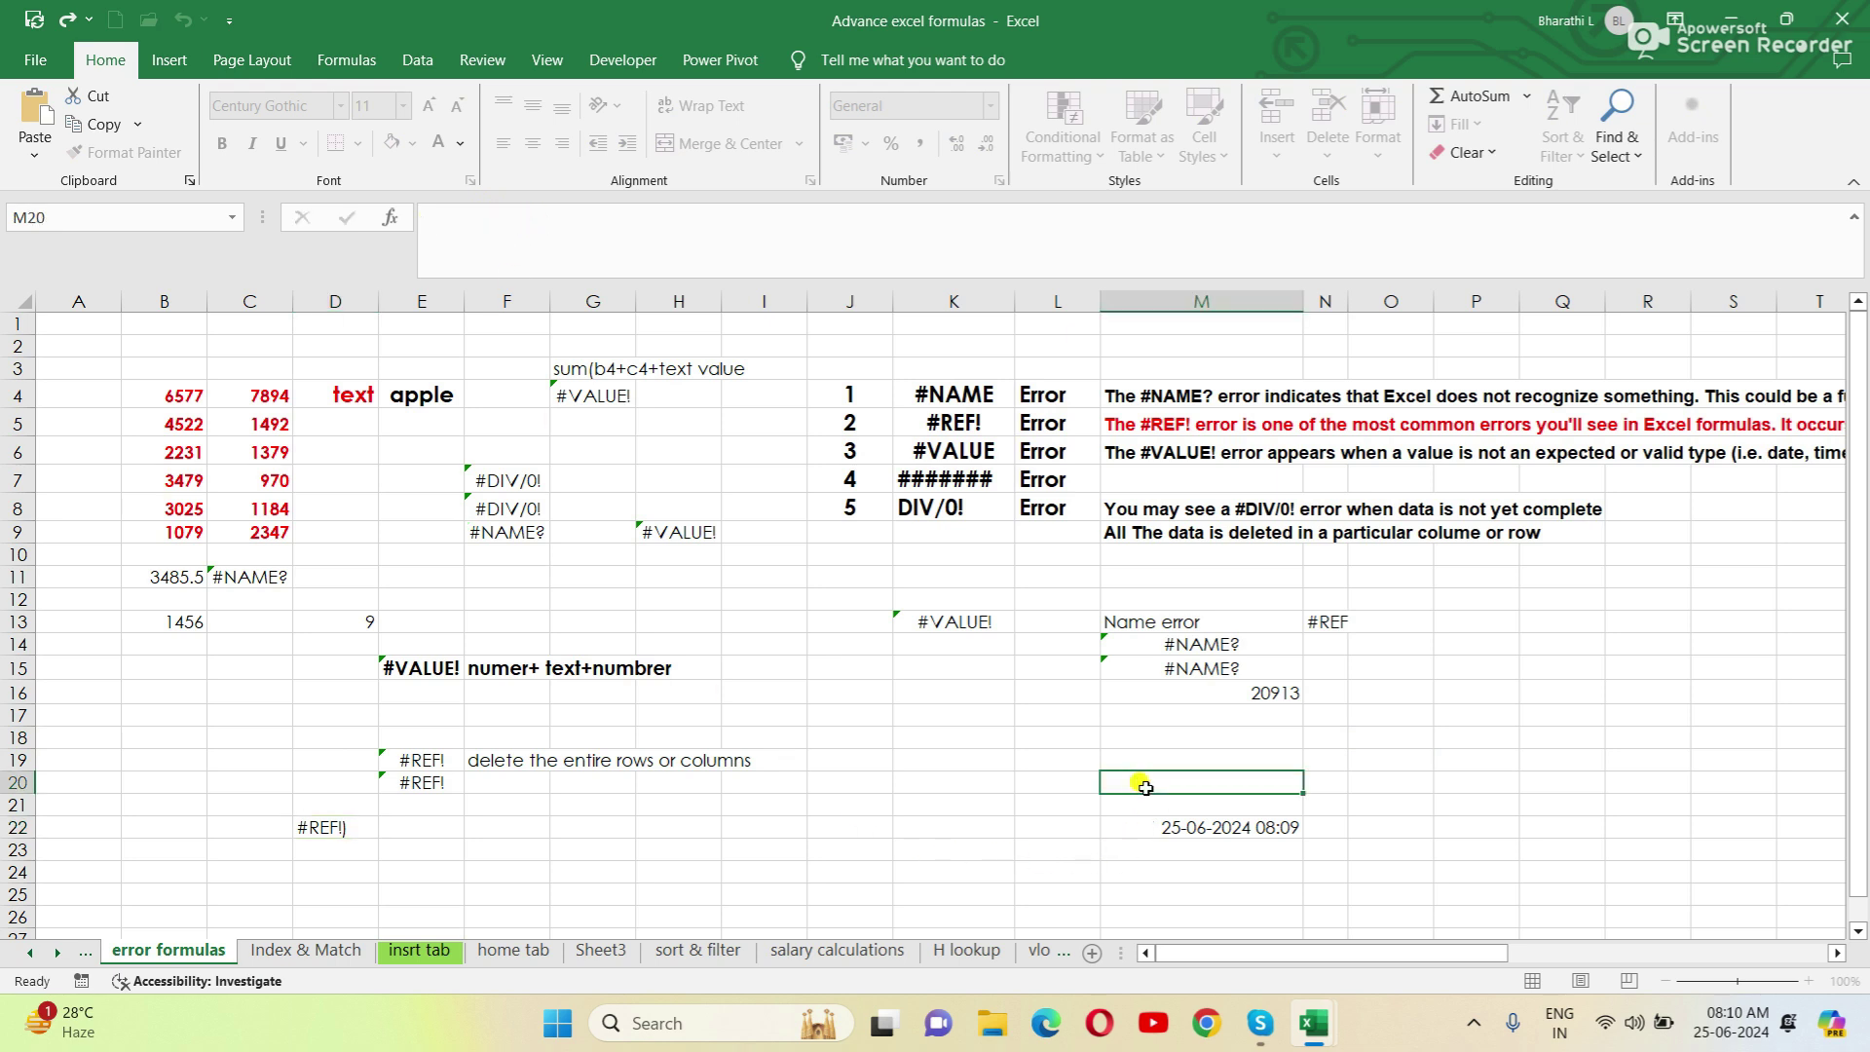
{"action": "left_click", "coordinate": [1245, 692]}
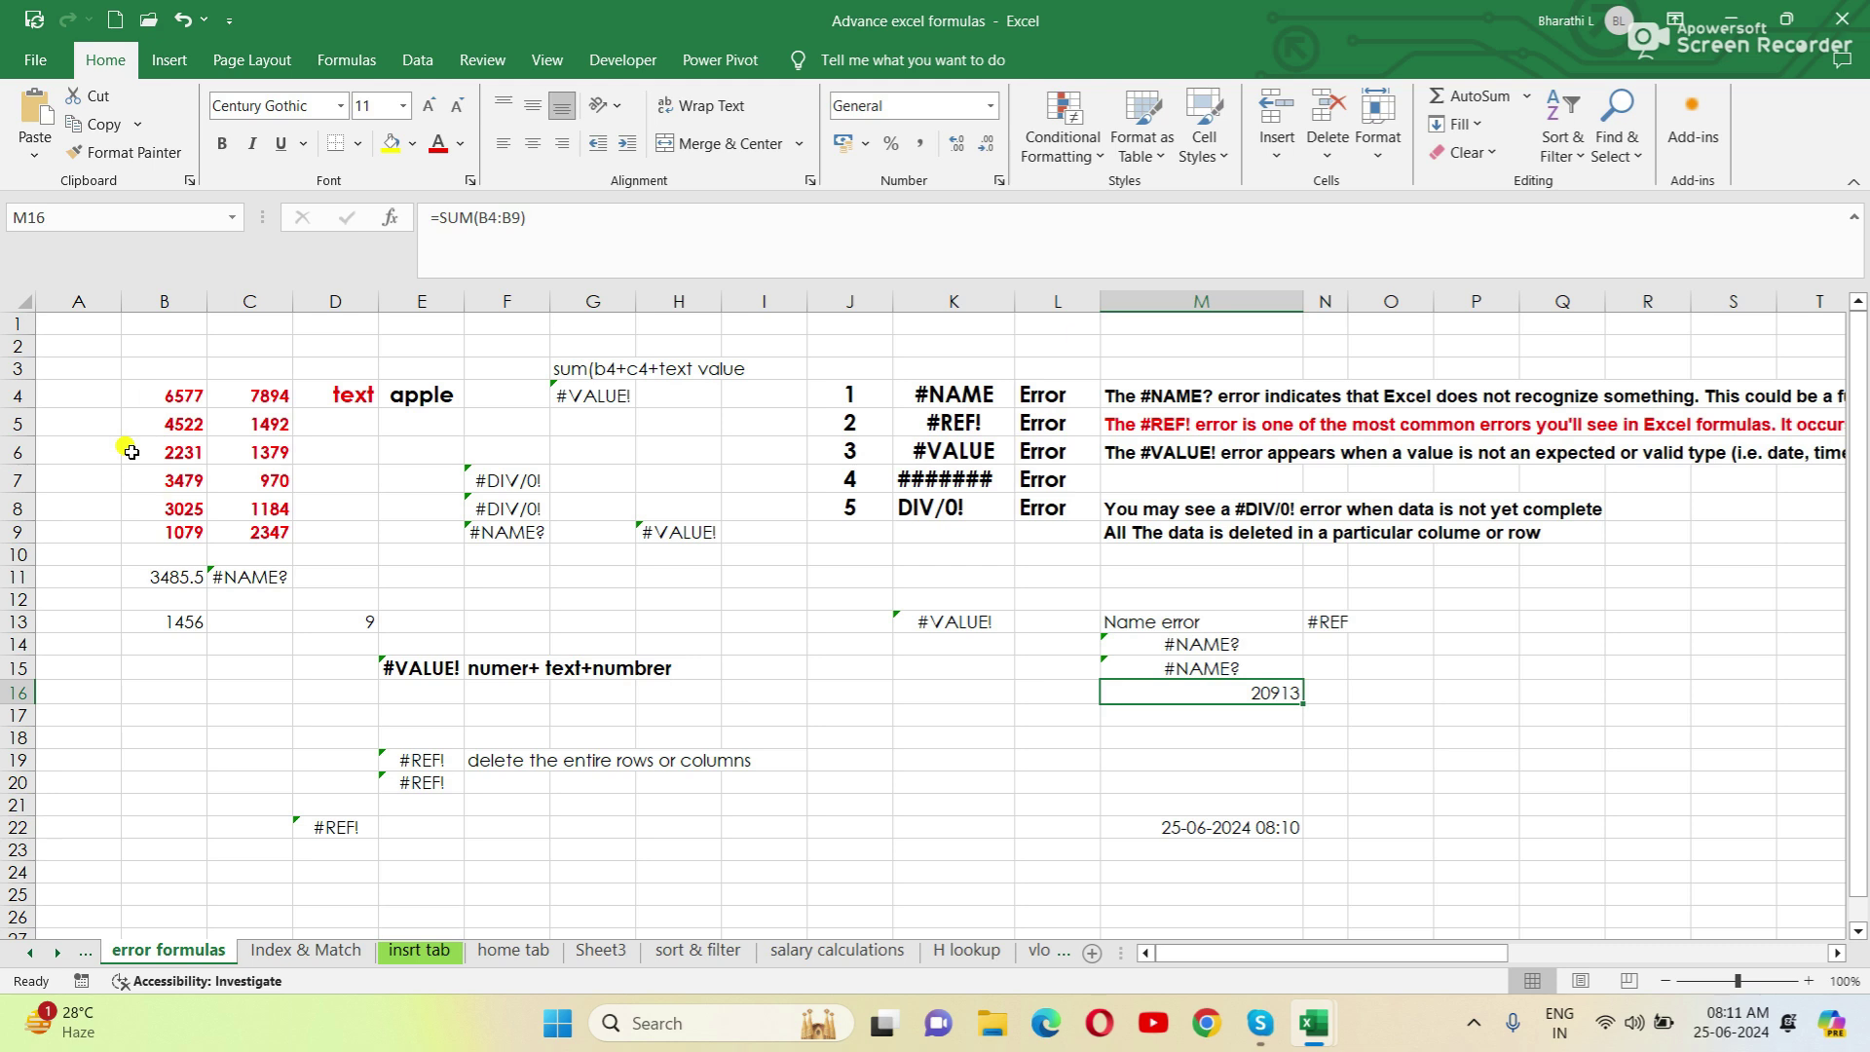
{"action": "left_click", "coordinate": [170, 716]}
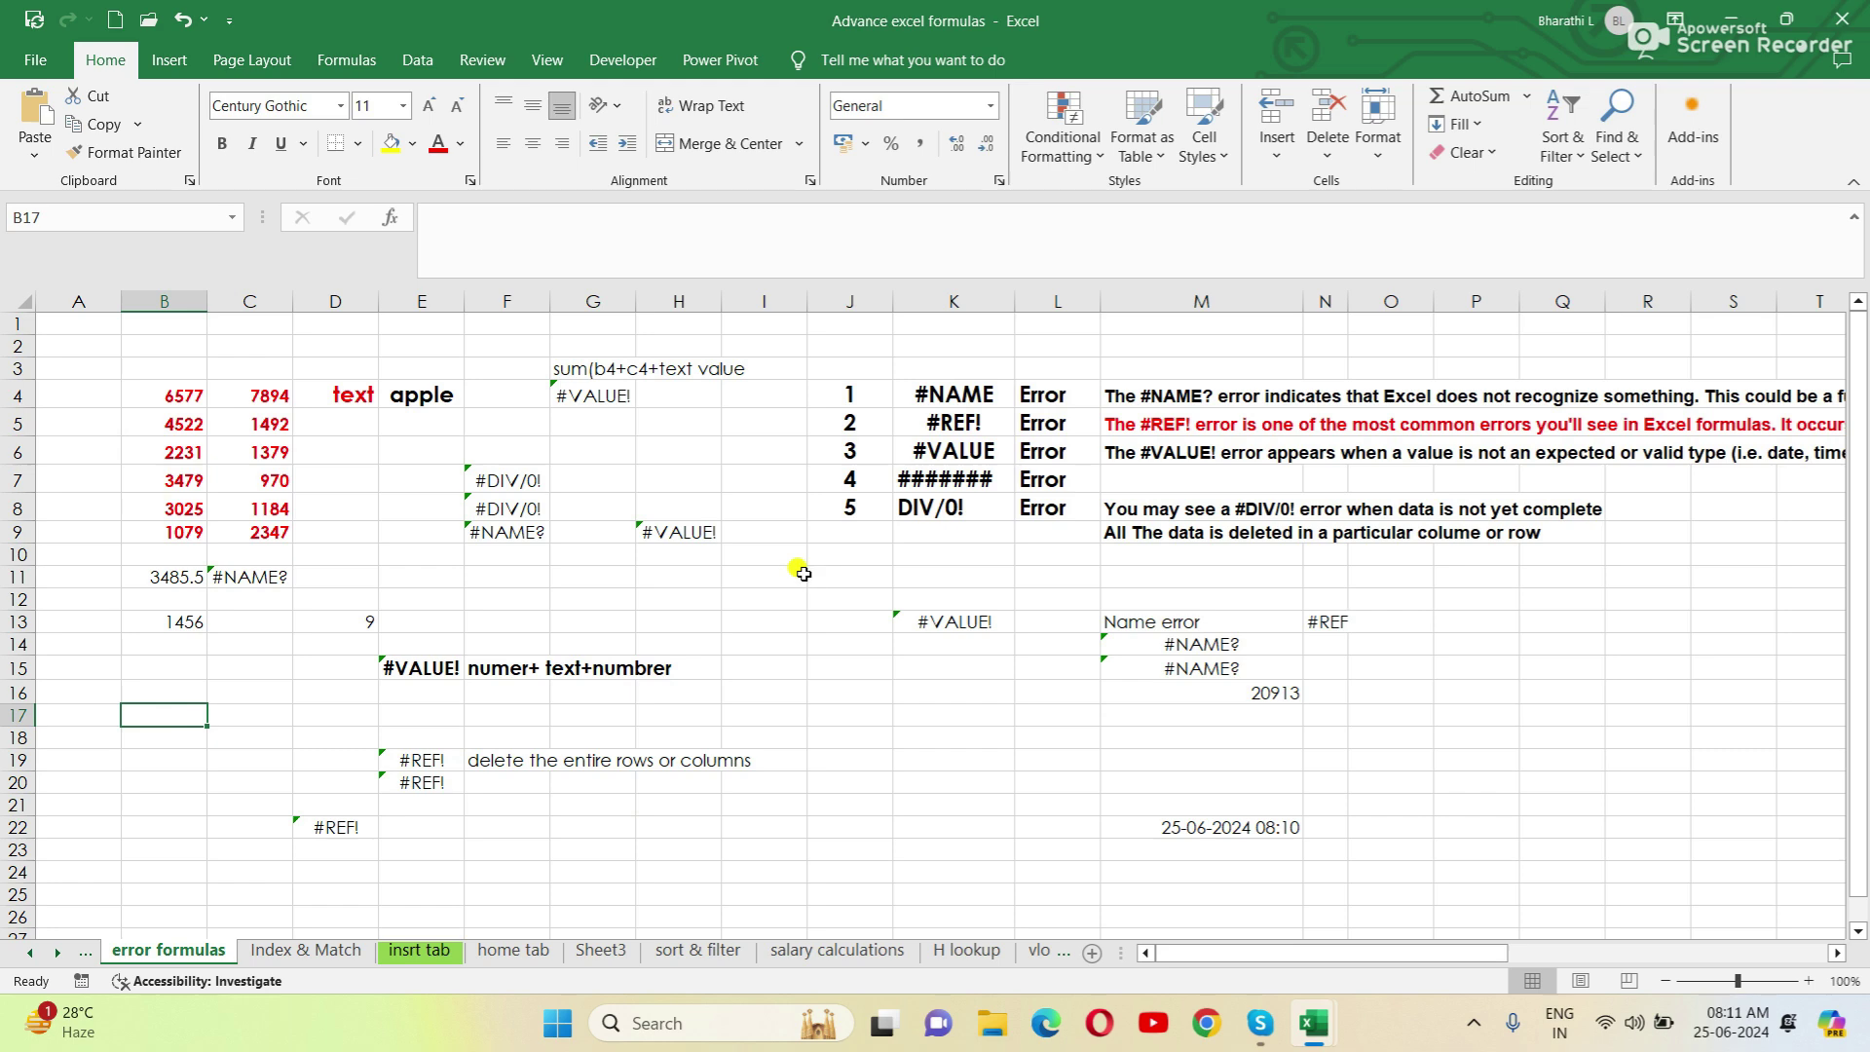
{"action": "left_click", "coordinate": [95, 709]}
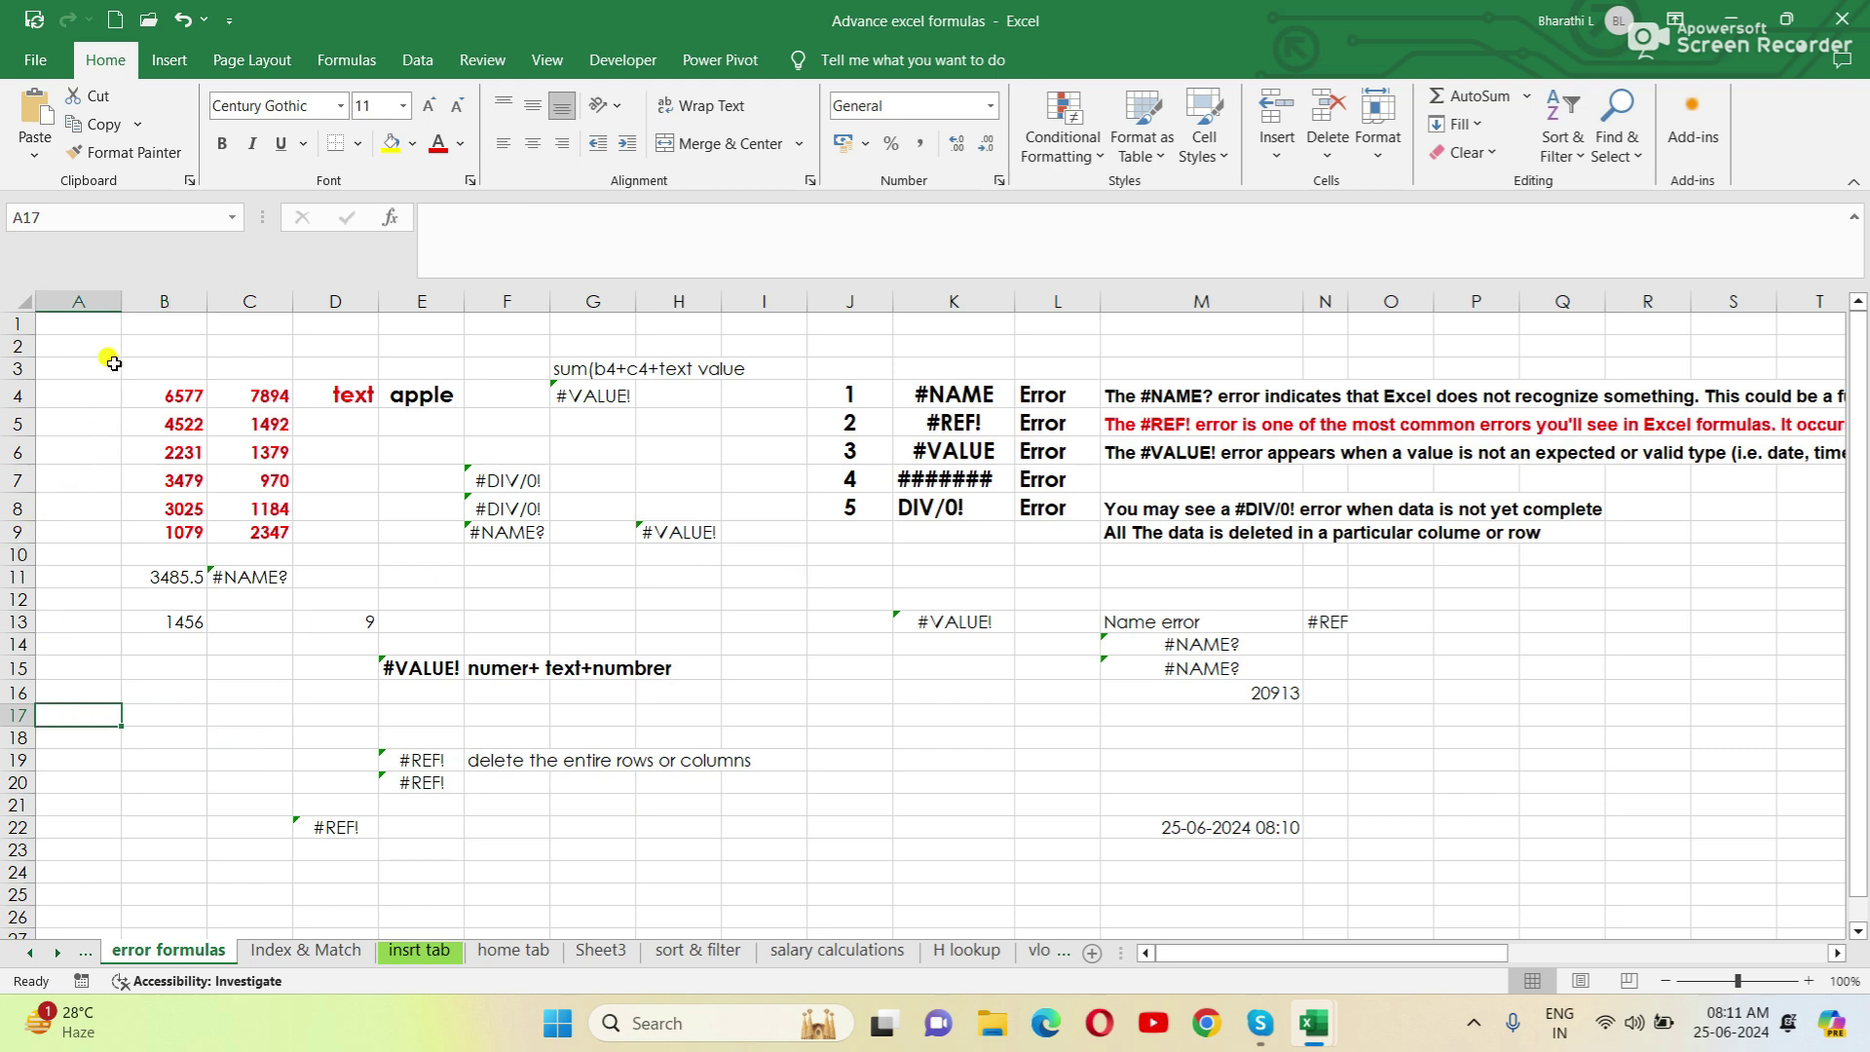
{"action": "left_click", "coordinate": [71, 326]}
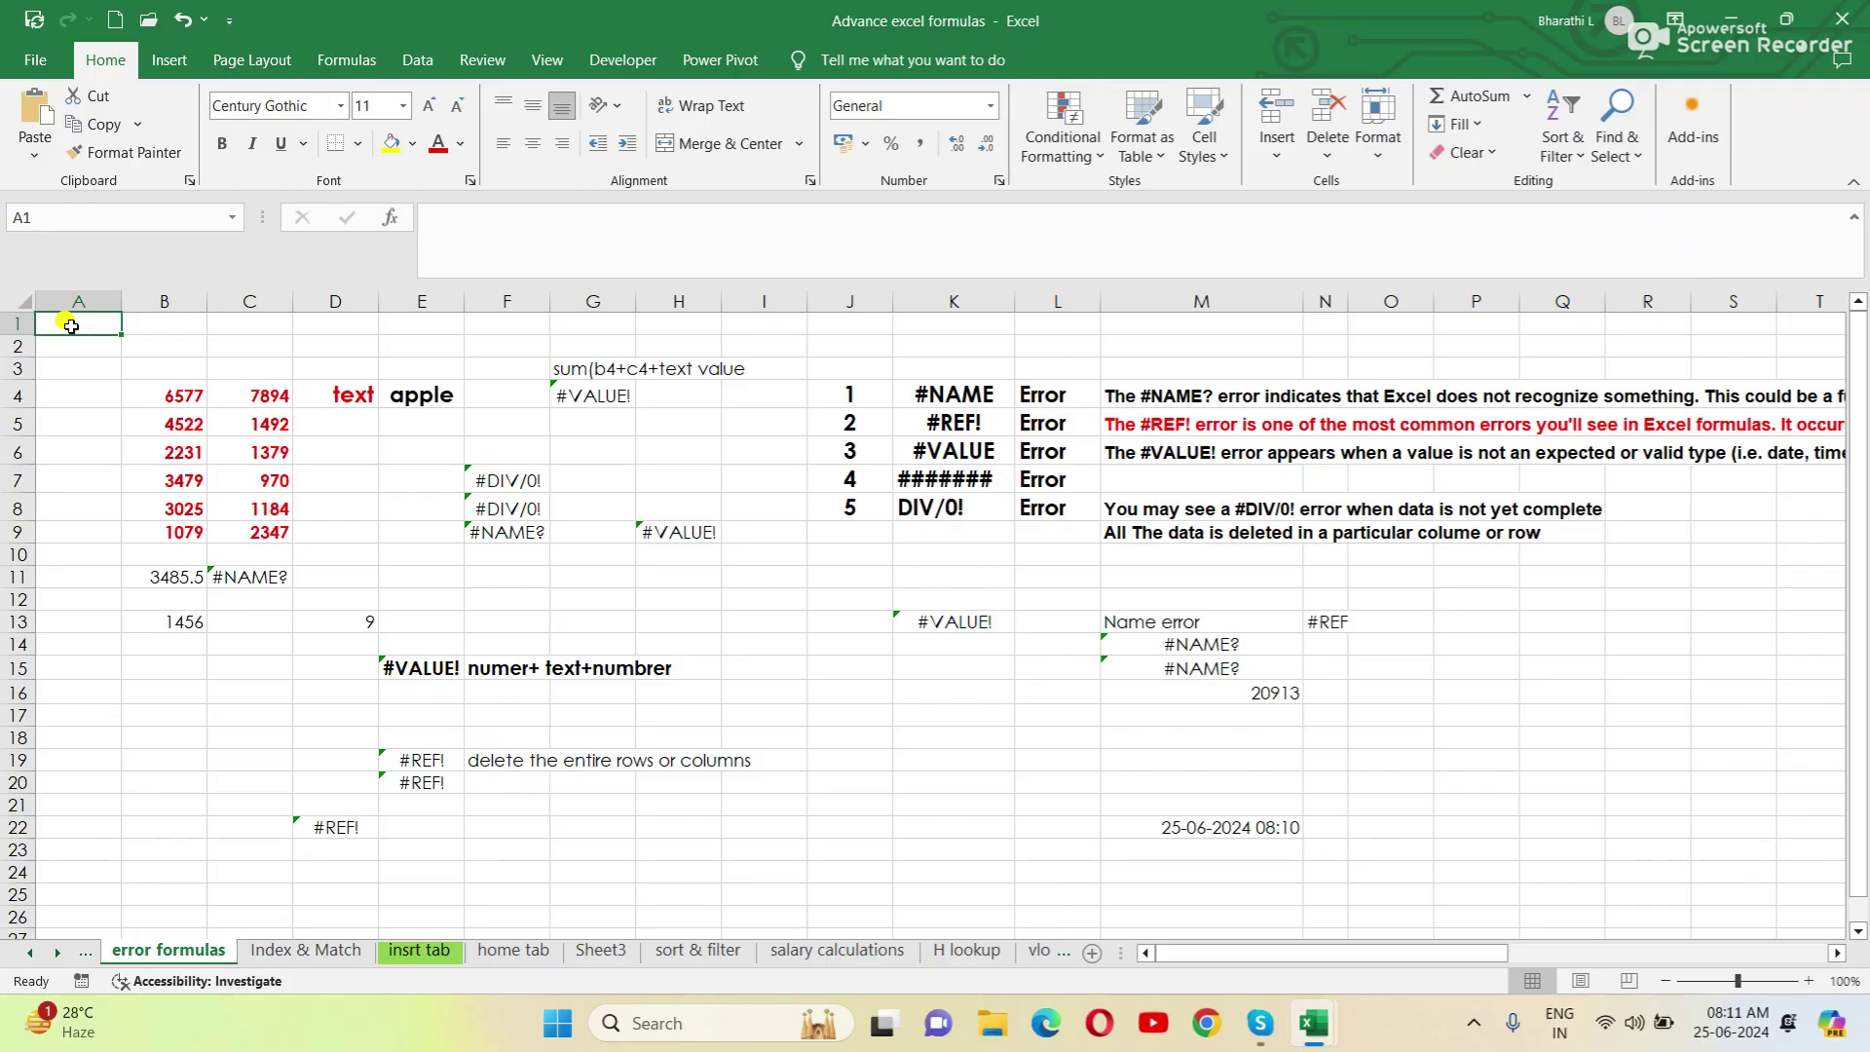
{"action": "right_click", "coordinate": [74, 328]}
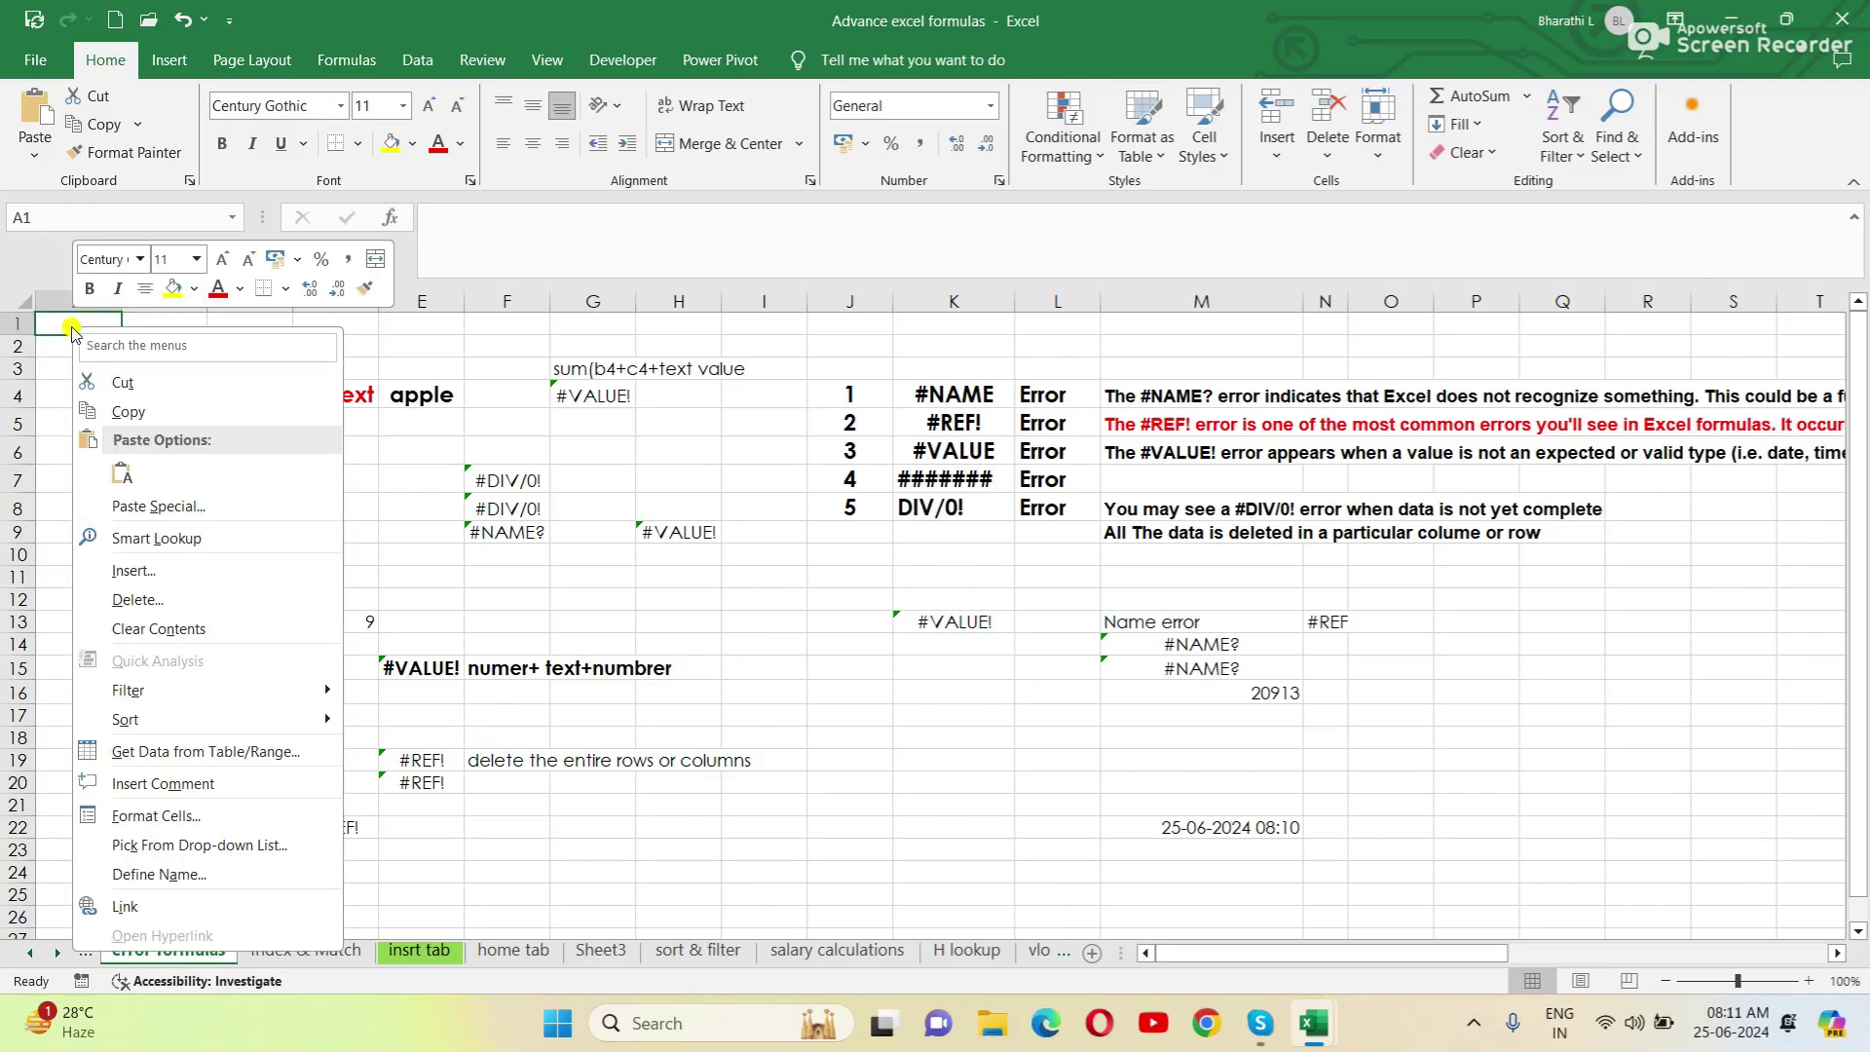
Insert an entire blank column at A1 through the Insert cells options
{"action": "left_click", "coordinate": [146, 570]}
{"action": "left_click", "coordinate": [117, 643]}
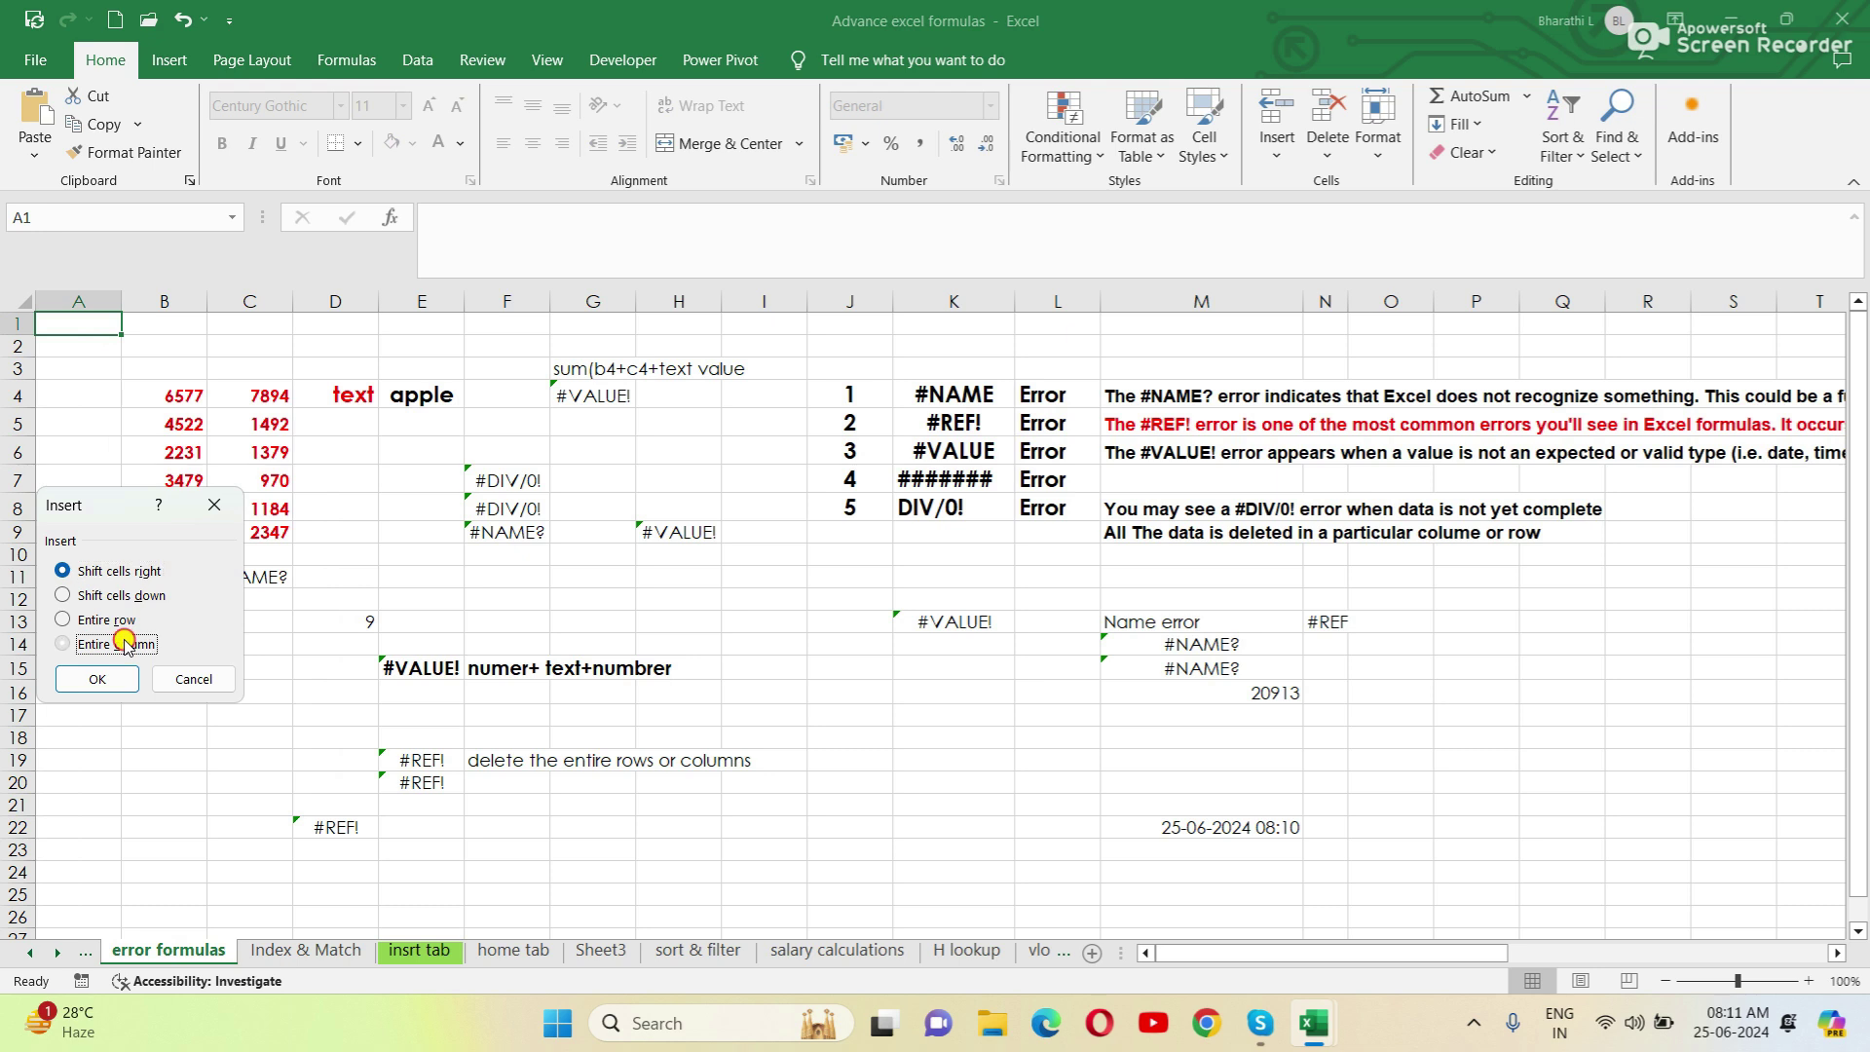
{"action": "left_click", "coordinate": [97, 678]}
{"action": "left_click", "coordinate": [102, 504]}
{"action": "left_click", "coordinate": [107, 424]}
{"action": "left_click", "coordinate": [98, 396]}
{"action": "left_click", "coordinate": [76, 644]}
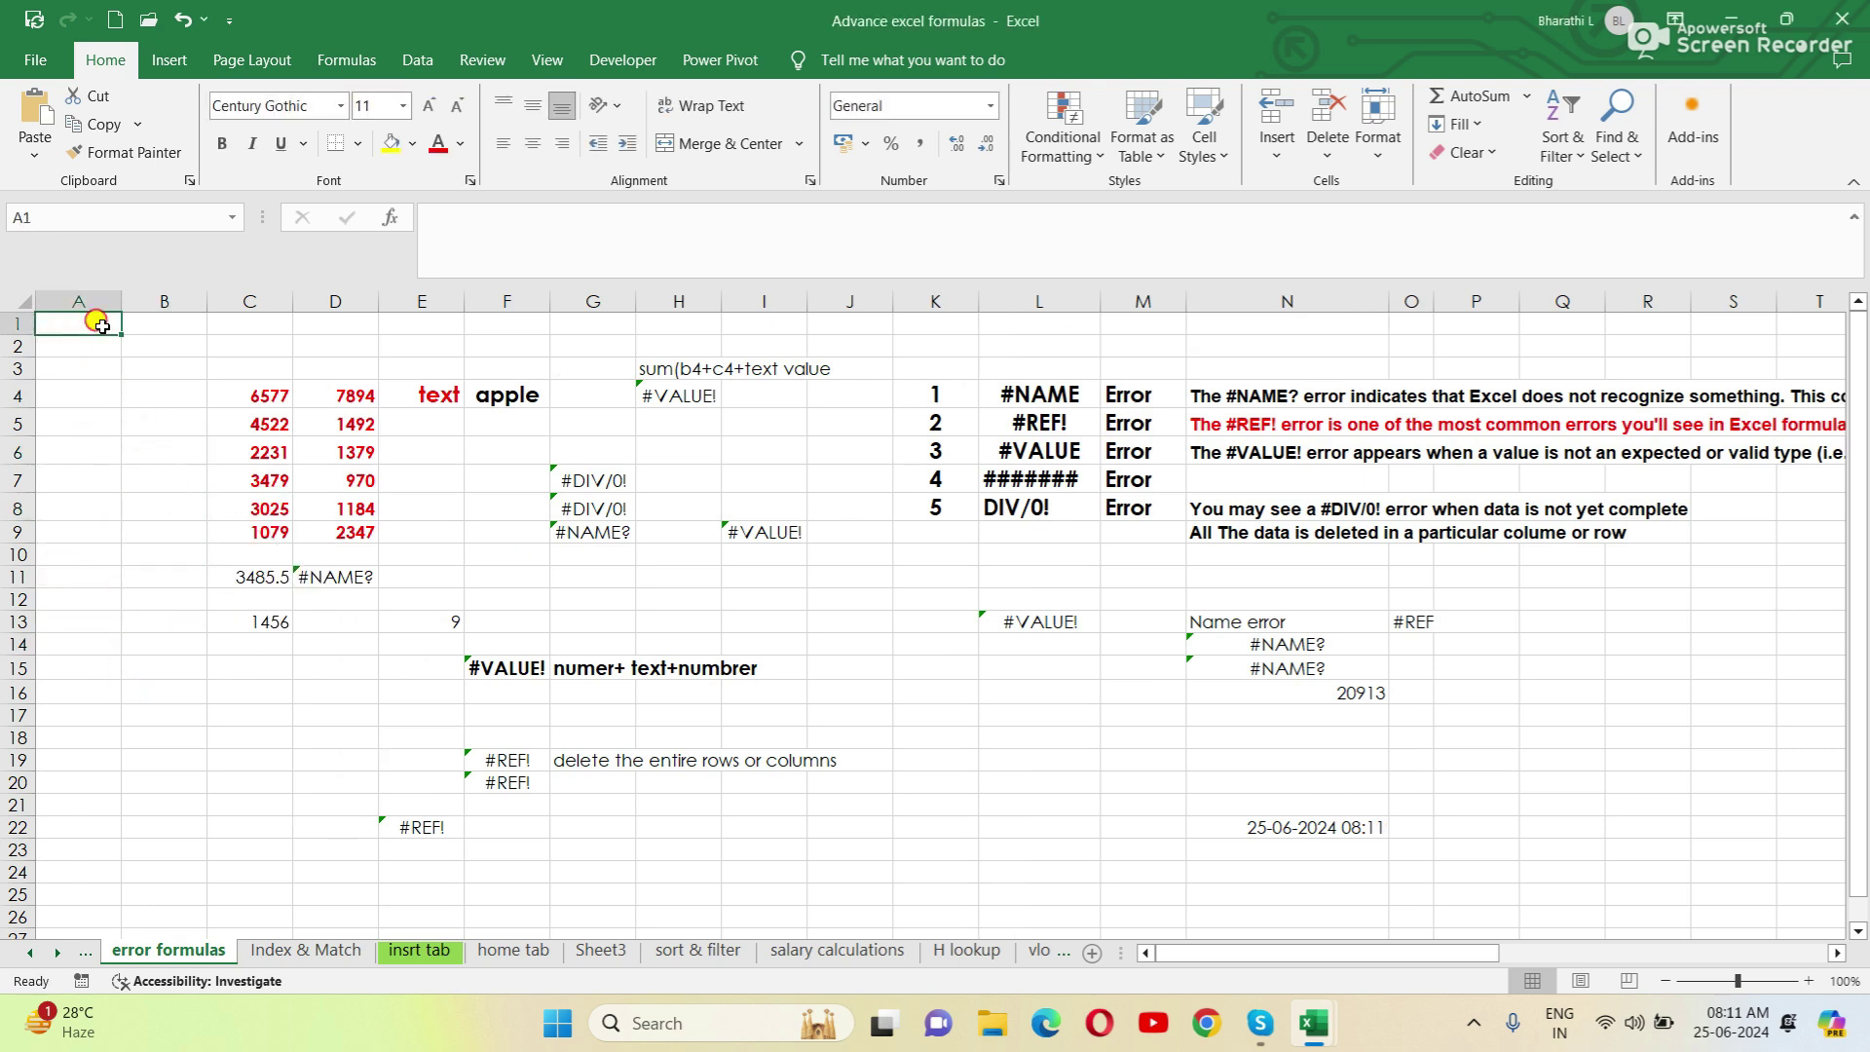
Select A1:B16 and insert two entire blank columns, shifting the examples right
{"action": "left_click_drag", "start_coordinate": [103, 326], "coordinate": [132, 686]}
{"action": "right_click", "coordinate": [151, 483]}
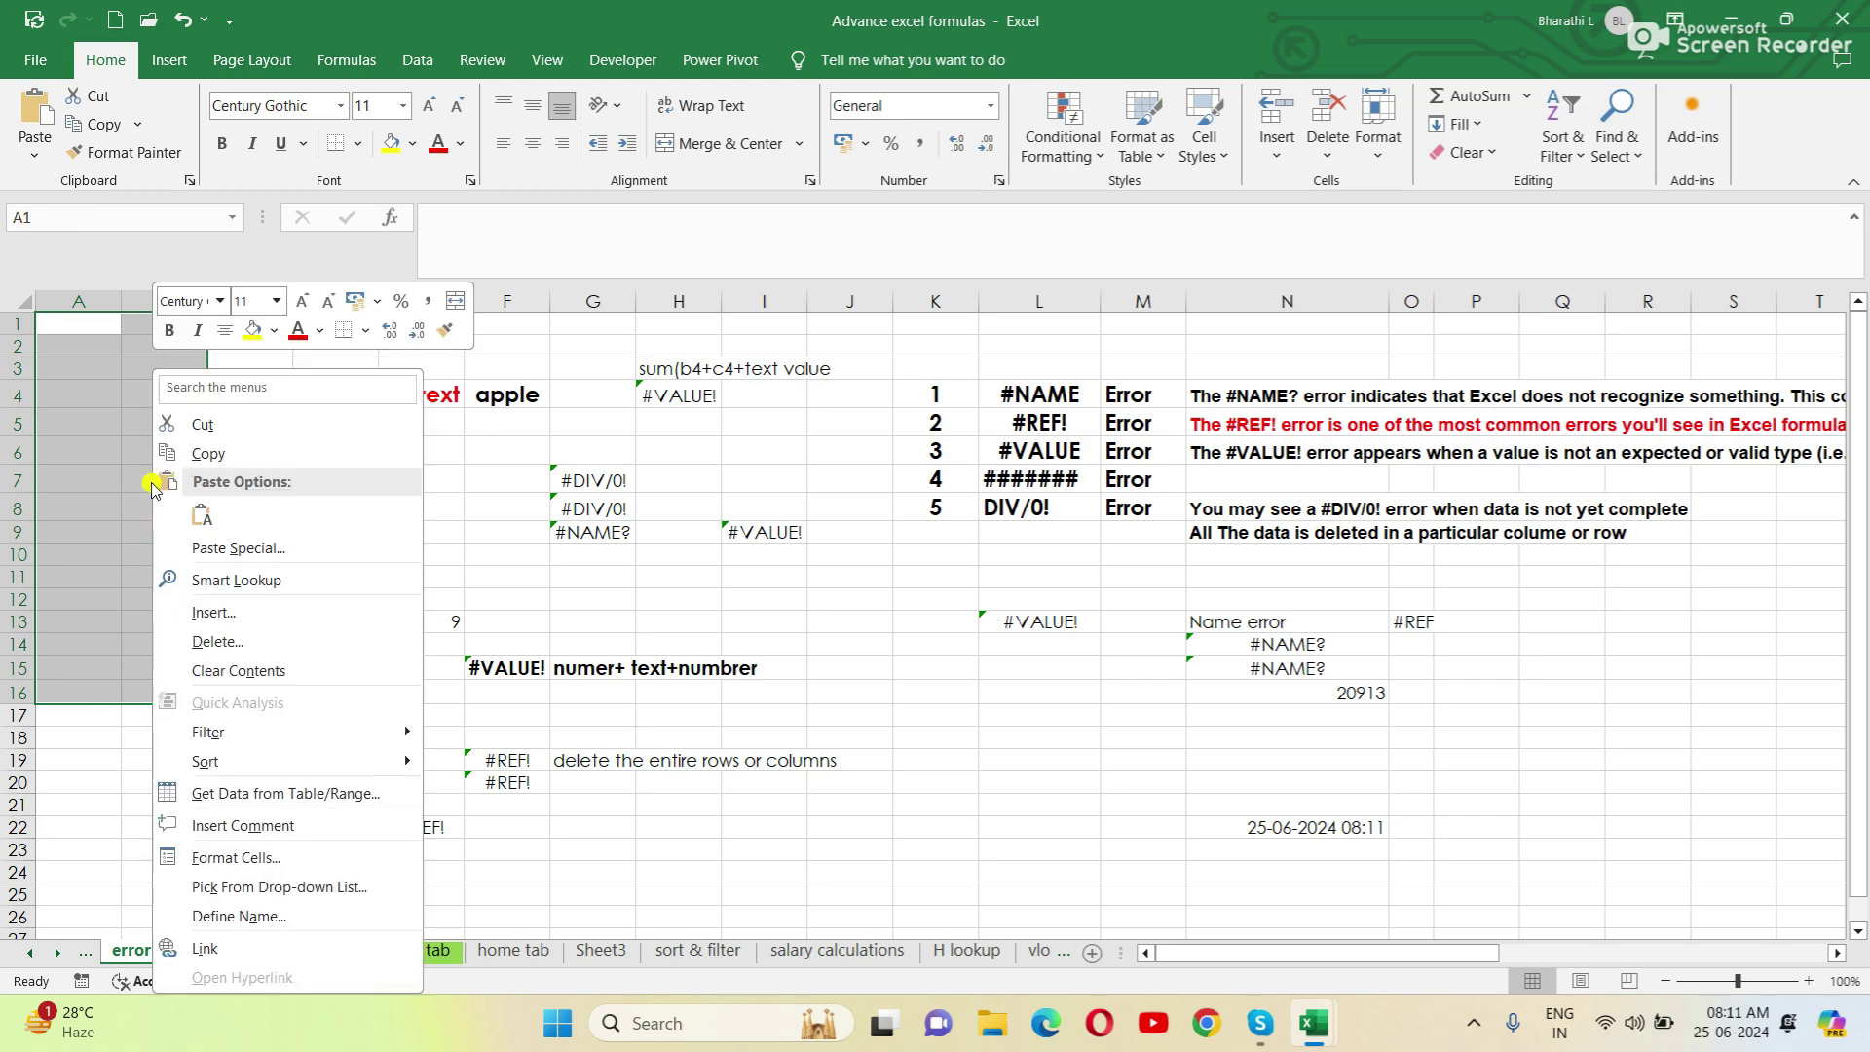
{"action": "left_click", "coordinate": [213, 615]}
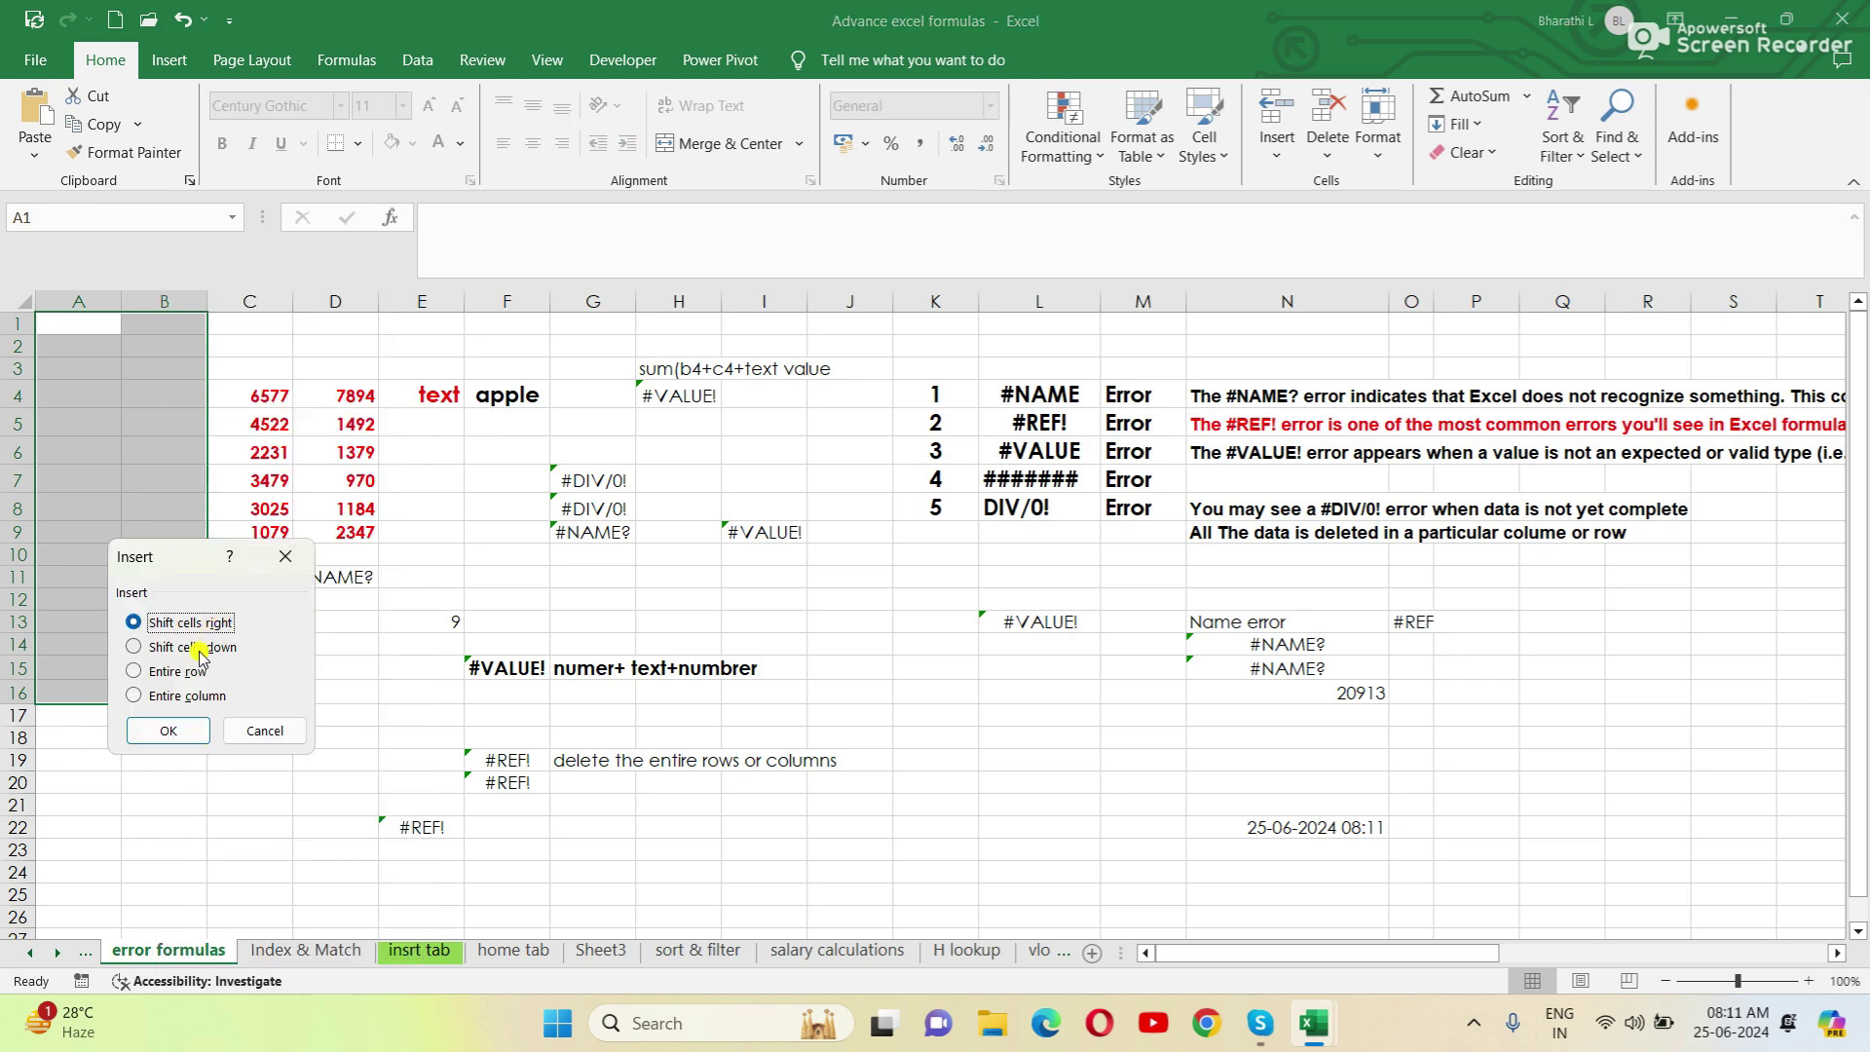
{"action": "left_click", "coordinate": [185, 695]}
{"action": "left_click", "coordinate": [167, 731]}
{"action": "left_click", "coordinate": [165, 623]}
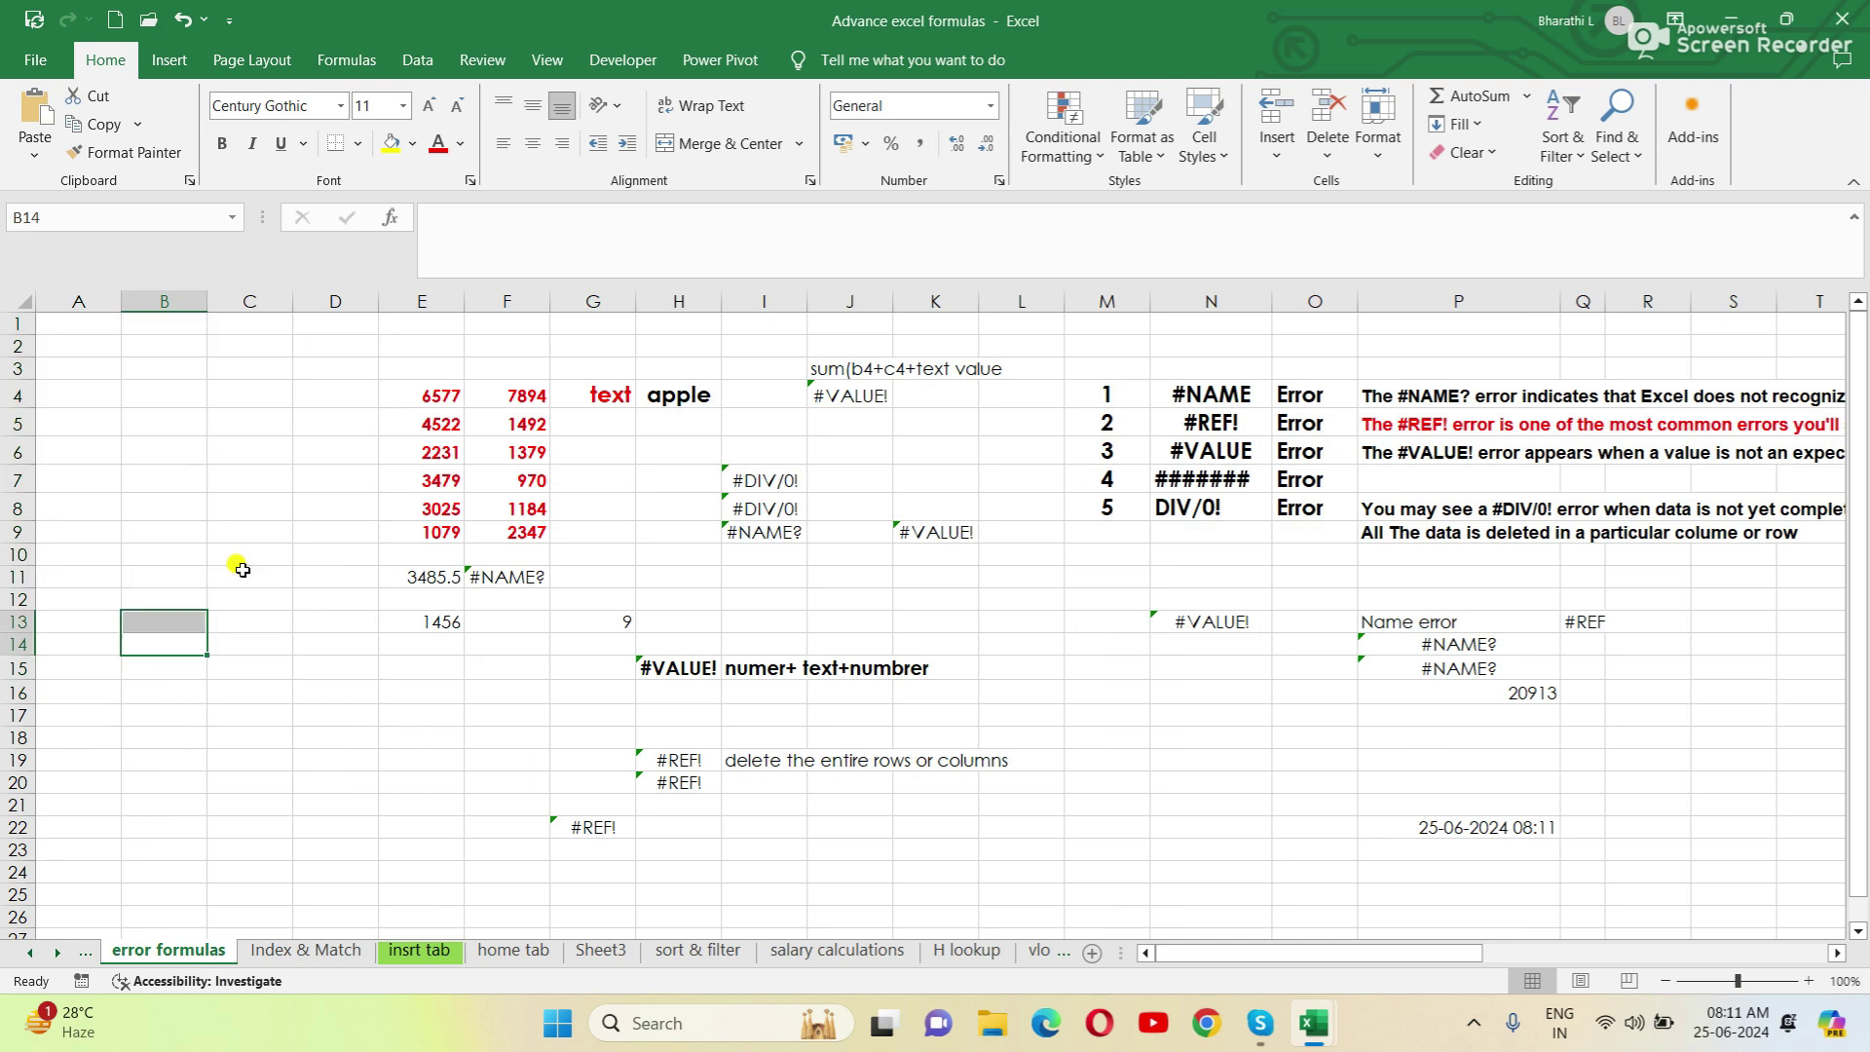
{"action": "left_click", "coordinate": [263, 453]}
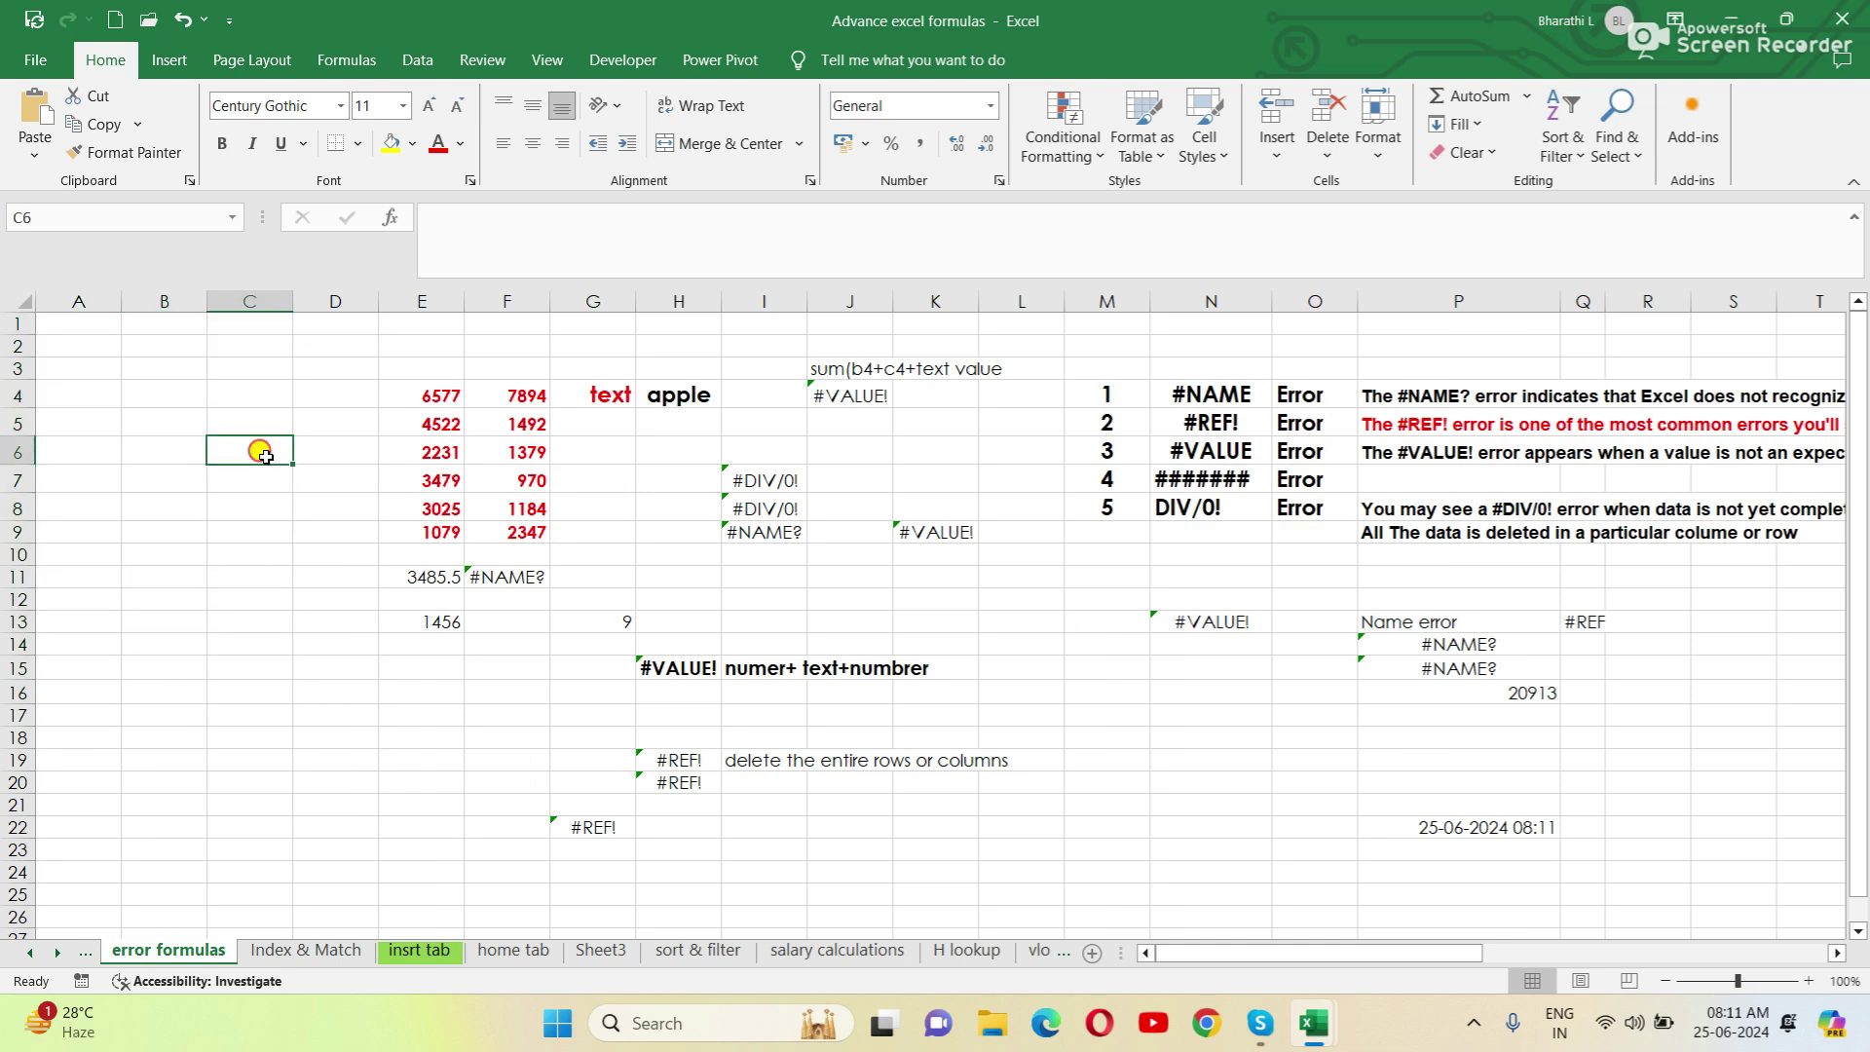
{"action": "left_click", "coordinate": [158, 459]}
{"action": "left_click", "coordinate": [158, 638]}
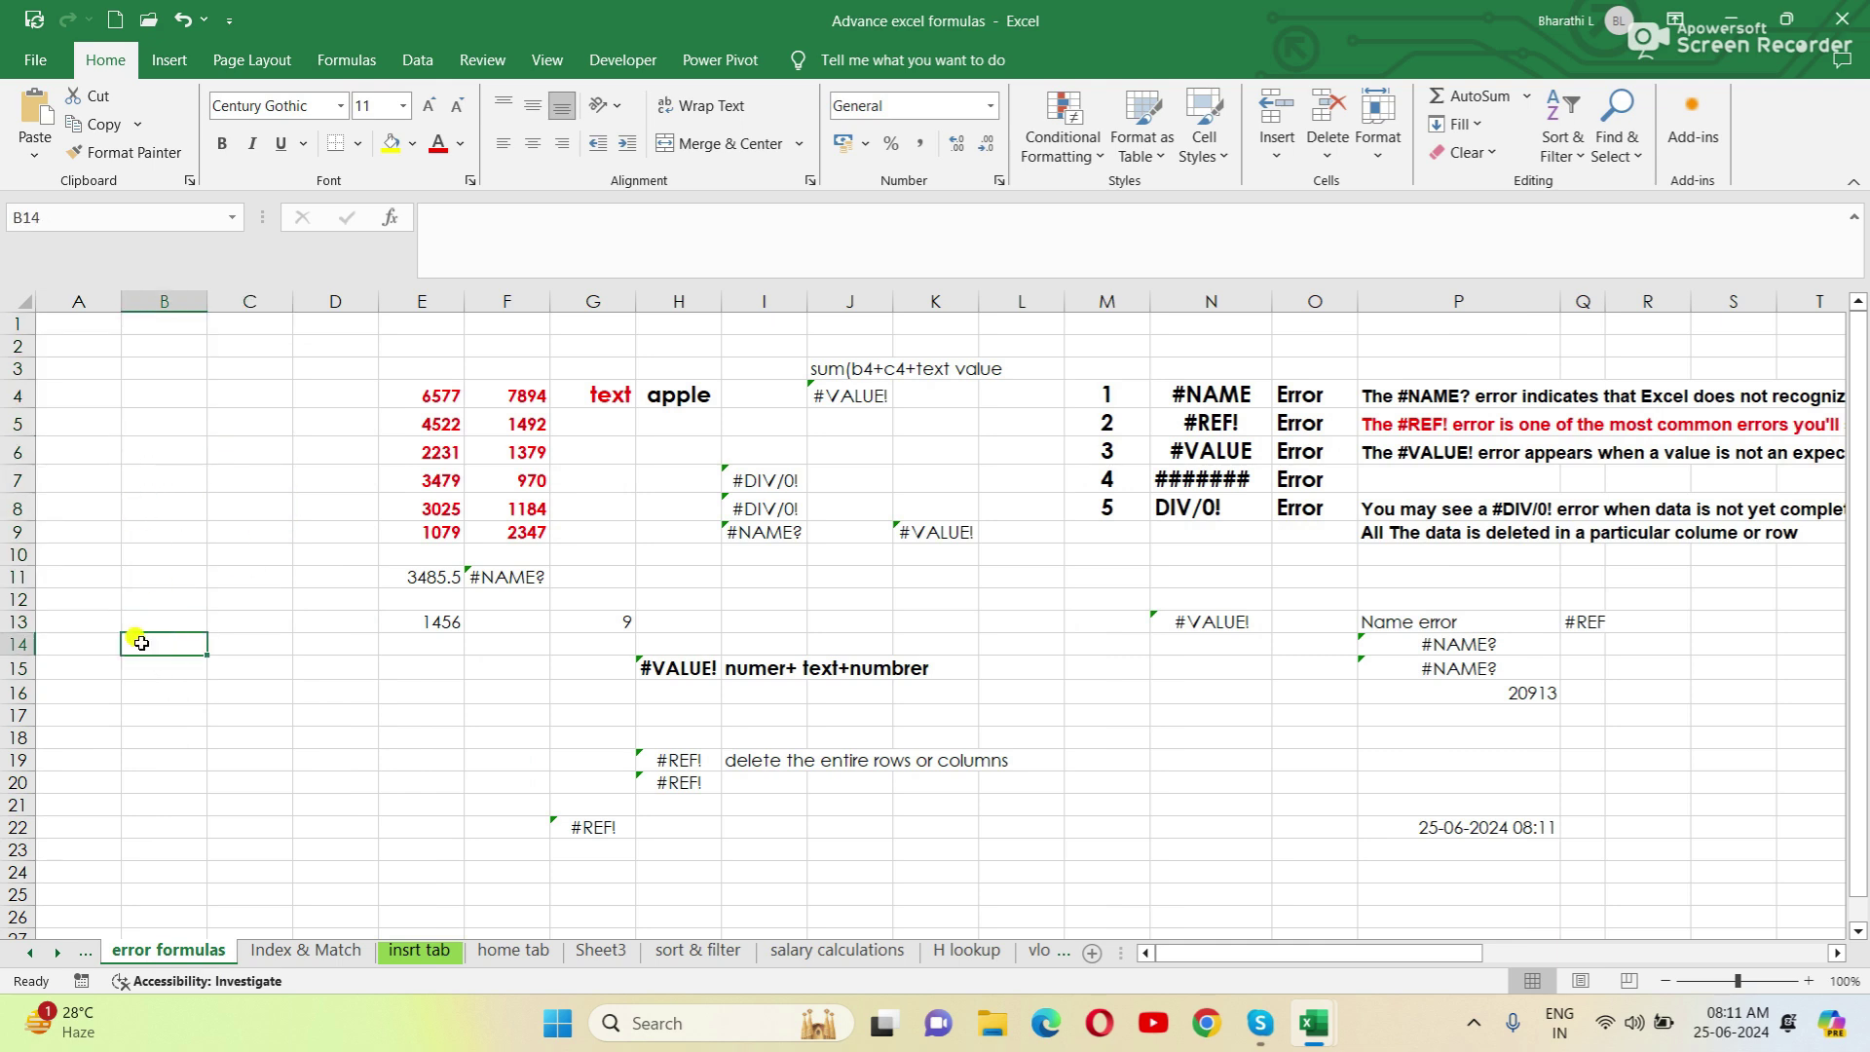
{"action": "left_click", "coordinate": [126, 395]}
Enter 1897 in cell B4
{"action": "left_click_drag", "start_coordinate": [141, 423], "coordinate": [143, 405]}
{"action": "left_click", "coordinate": [143, 405]}
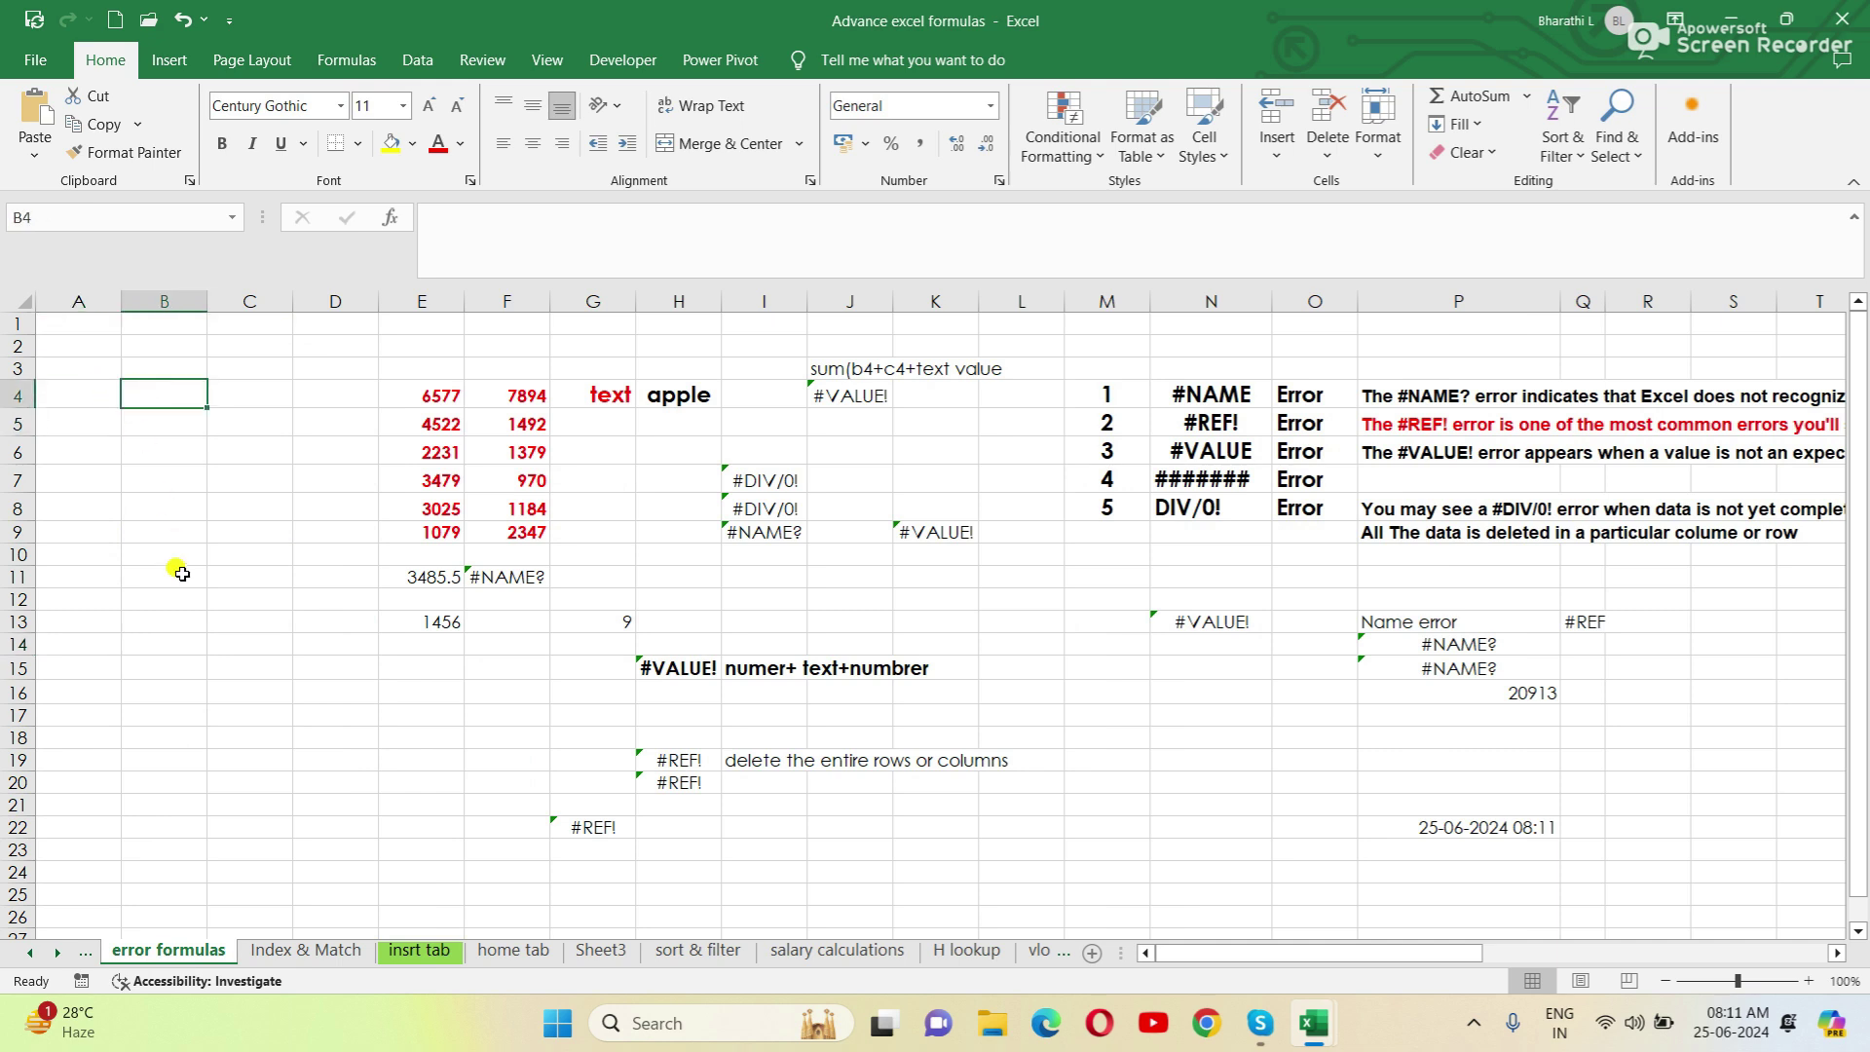
{"action": "type", "text": "1897"}
{"action": "key", "text": "Tab"}
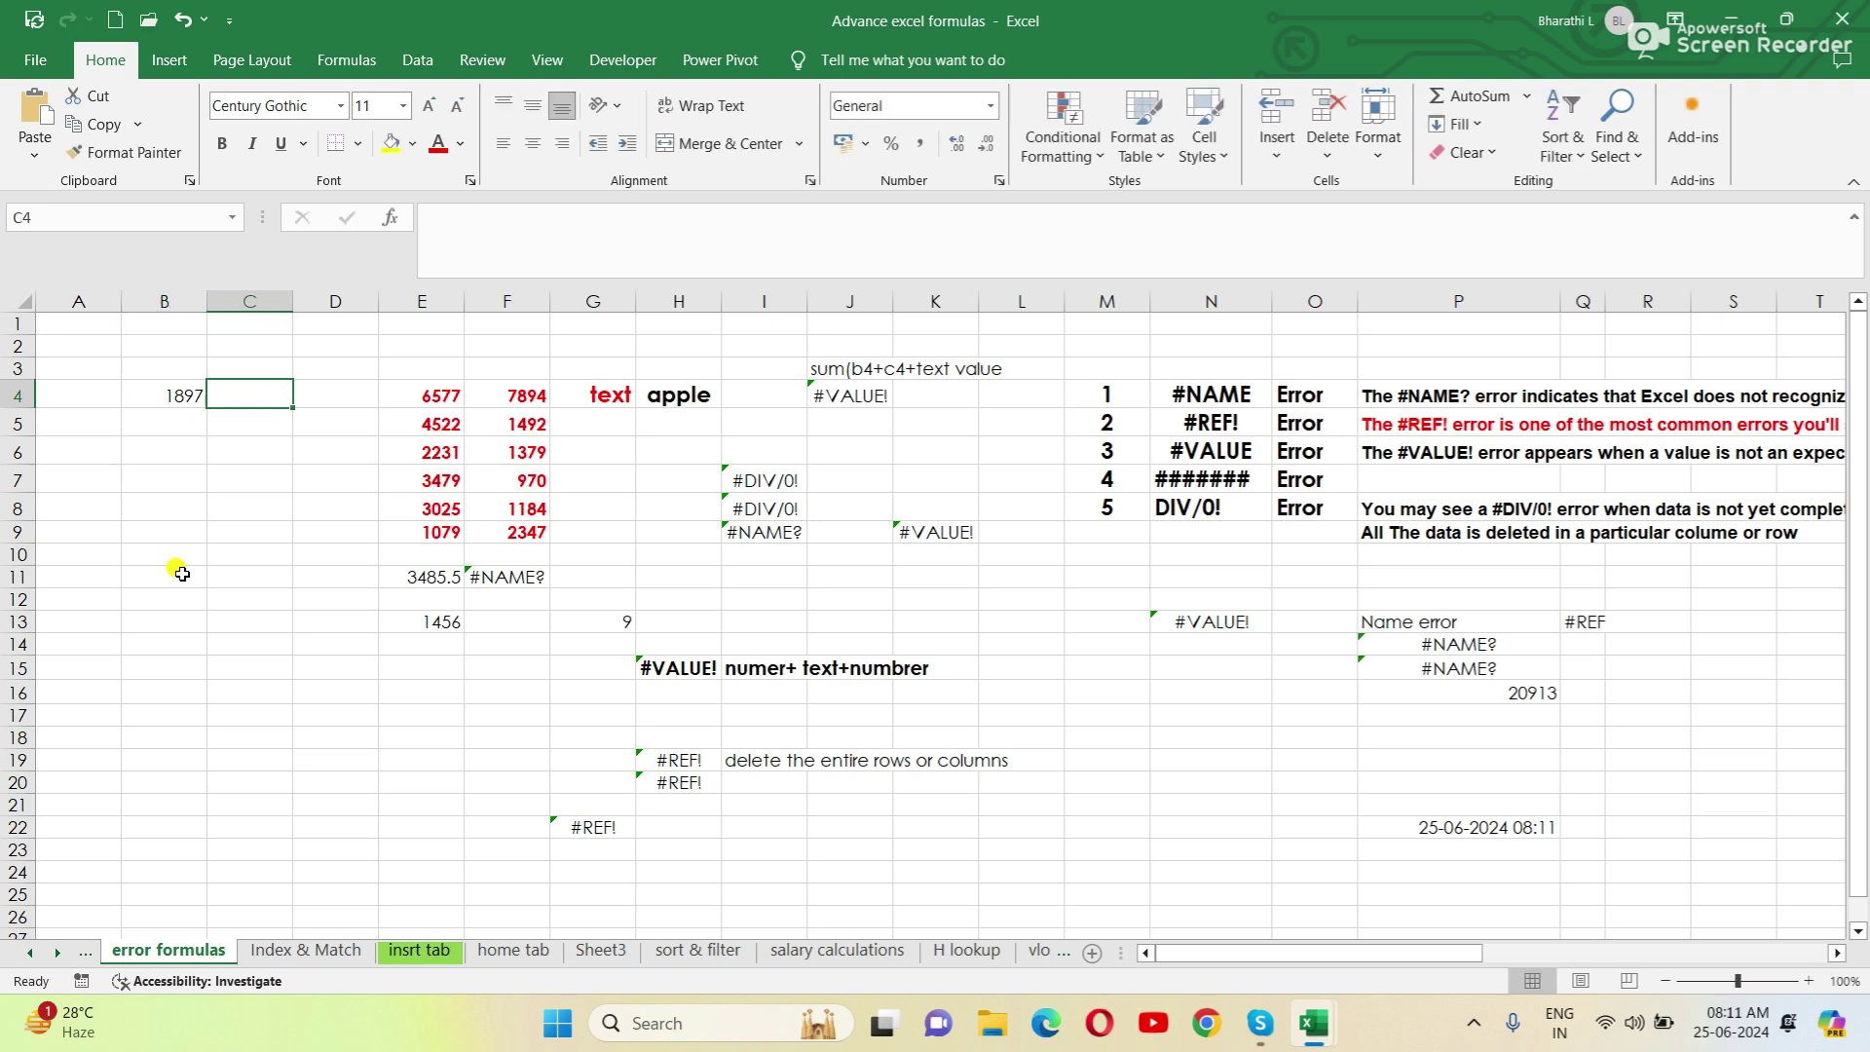
Enter 1000 in C4 and 1233 in B5
{"action": "key", "text": "Down"}
{"action": "key", "text": "Up"}
{"action": "key", "text": "Left"}
{"action": "key", "text": "Down"}
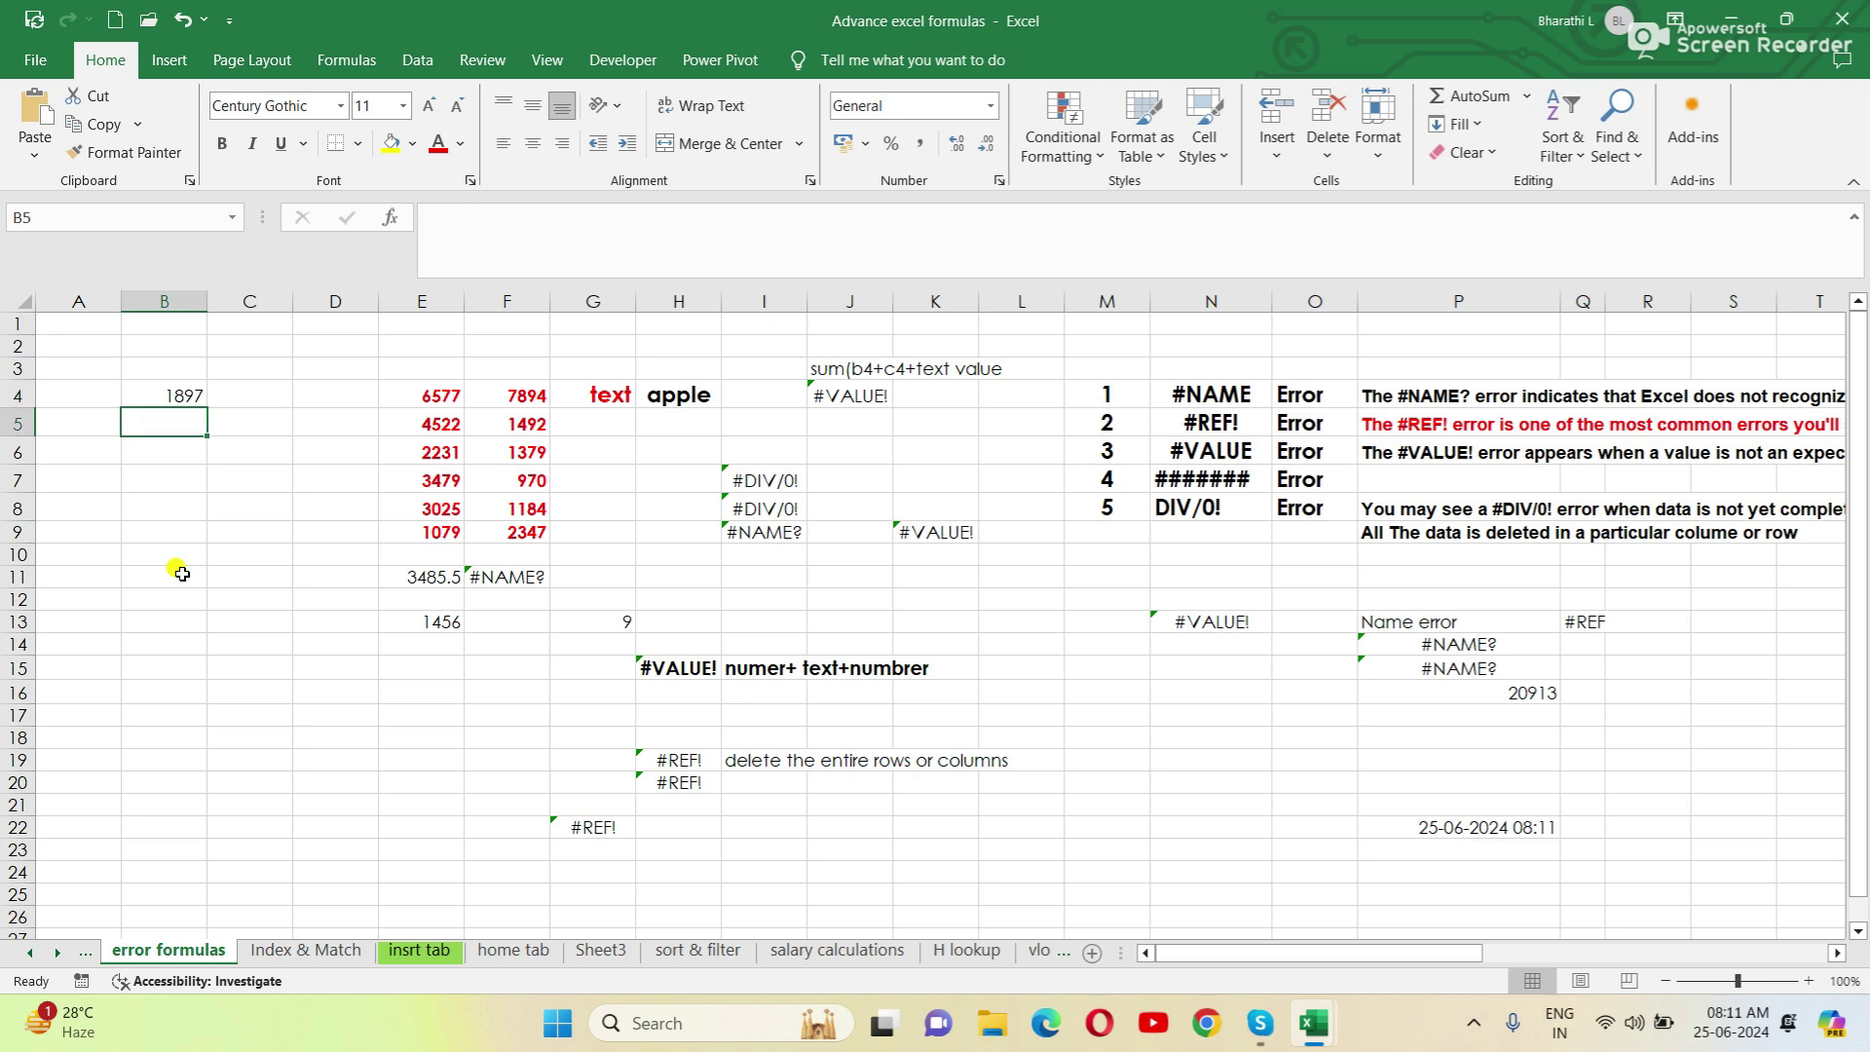
{"action": "key", "text": "Right"}
{"action": "key", "text": "Up"}
{"action": "type", "text": "1000"}
{"action": "key", "text": "Return"}
{"action": "key", "text": "Left"}
{"action": "type", "text": "1233"}
{"action": "left_click", "coordinate": [178, 573]}
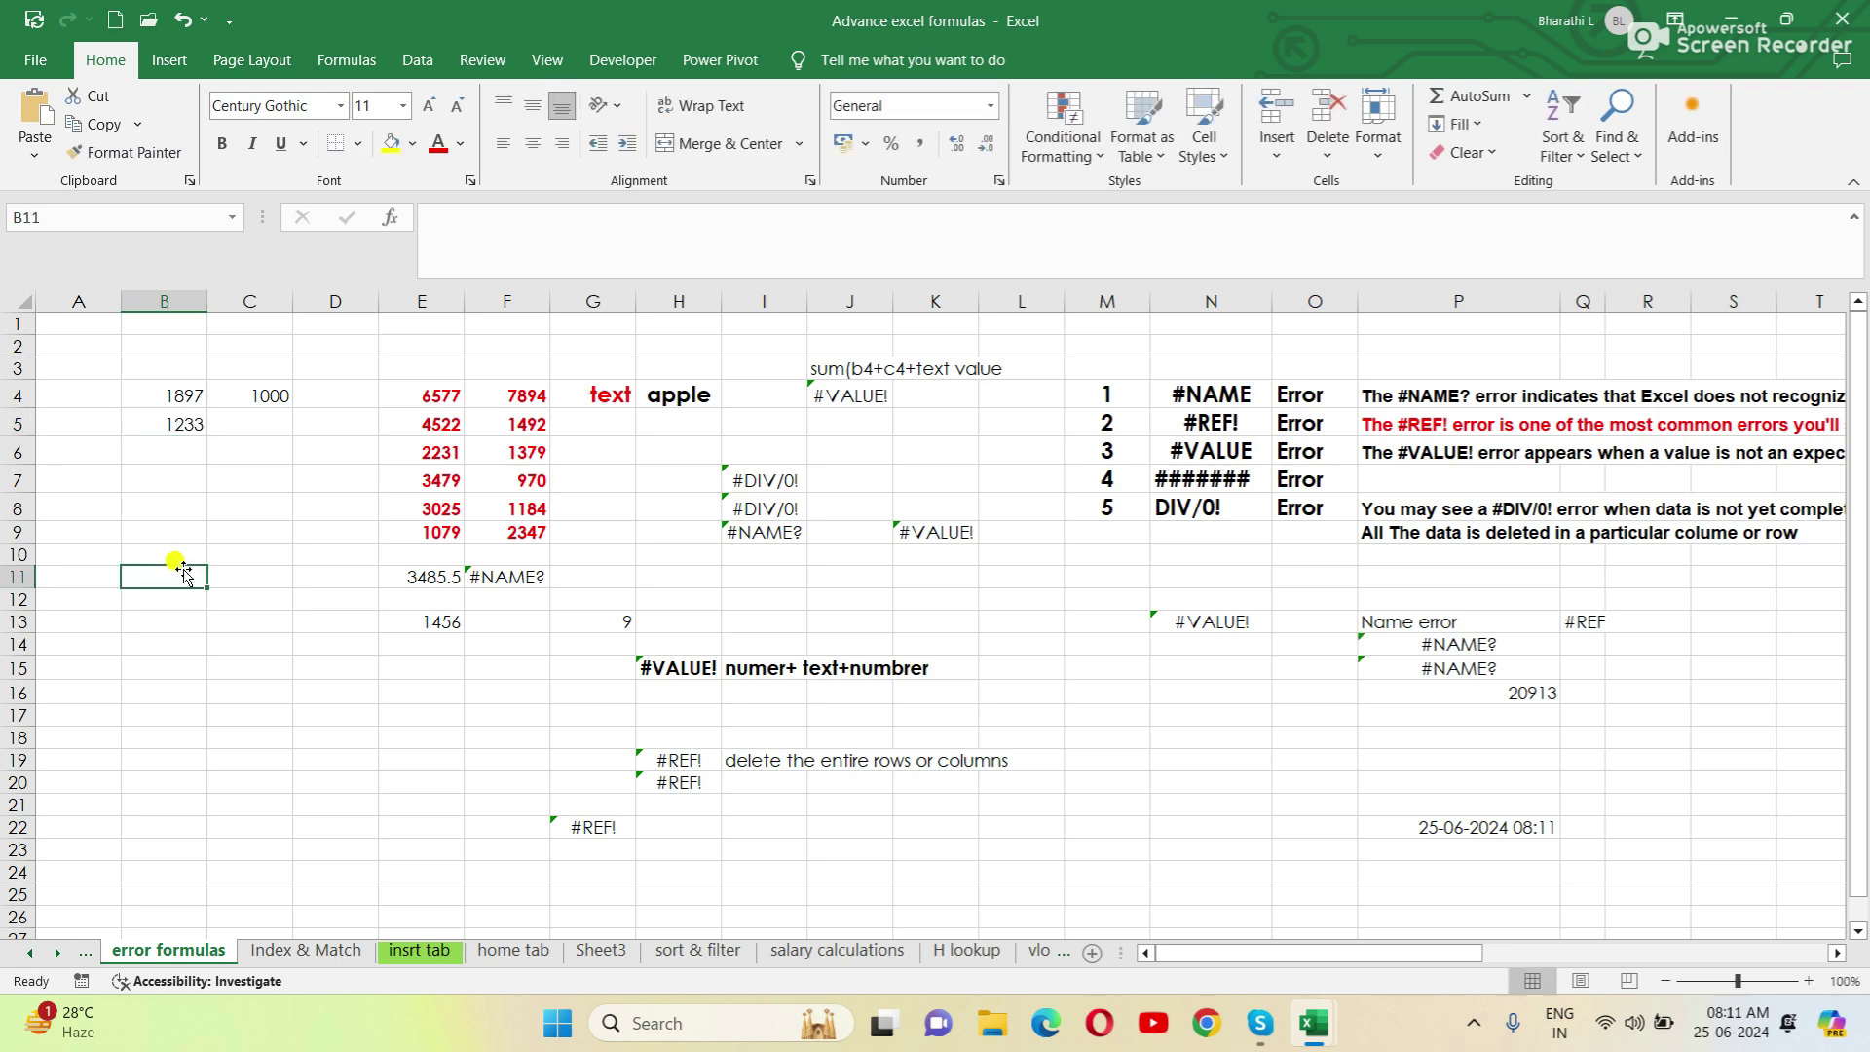
Enter =SUM(B4:C4) in D16, giving 2897
{"action": "left_click", "coordinate": [335, 692]}
{"action": "type", "text": "="}
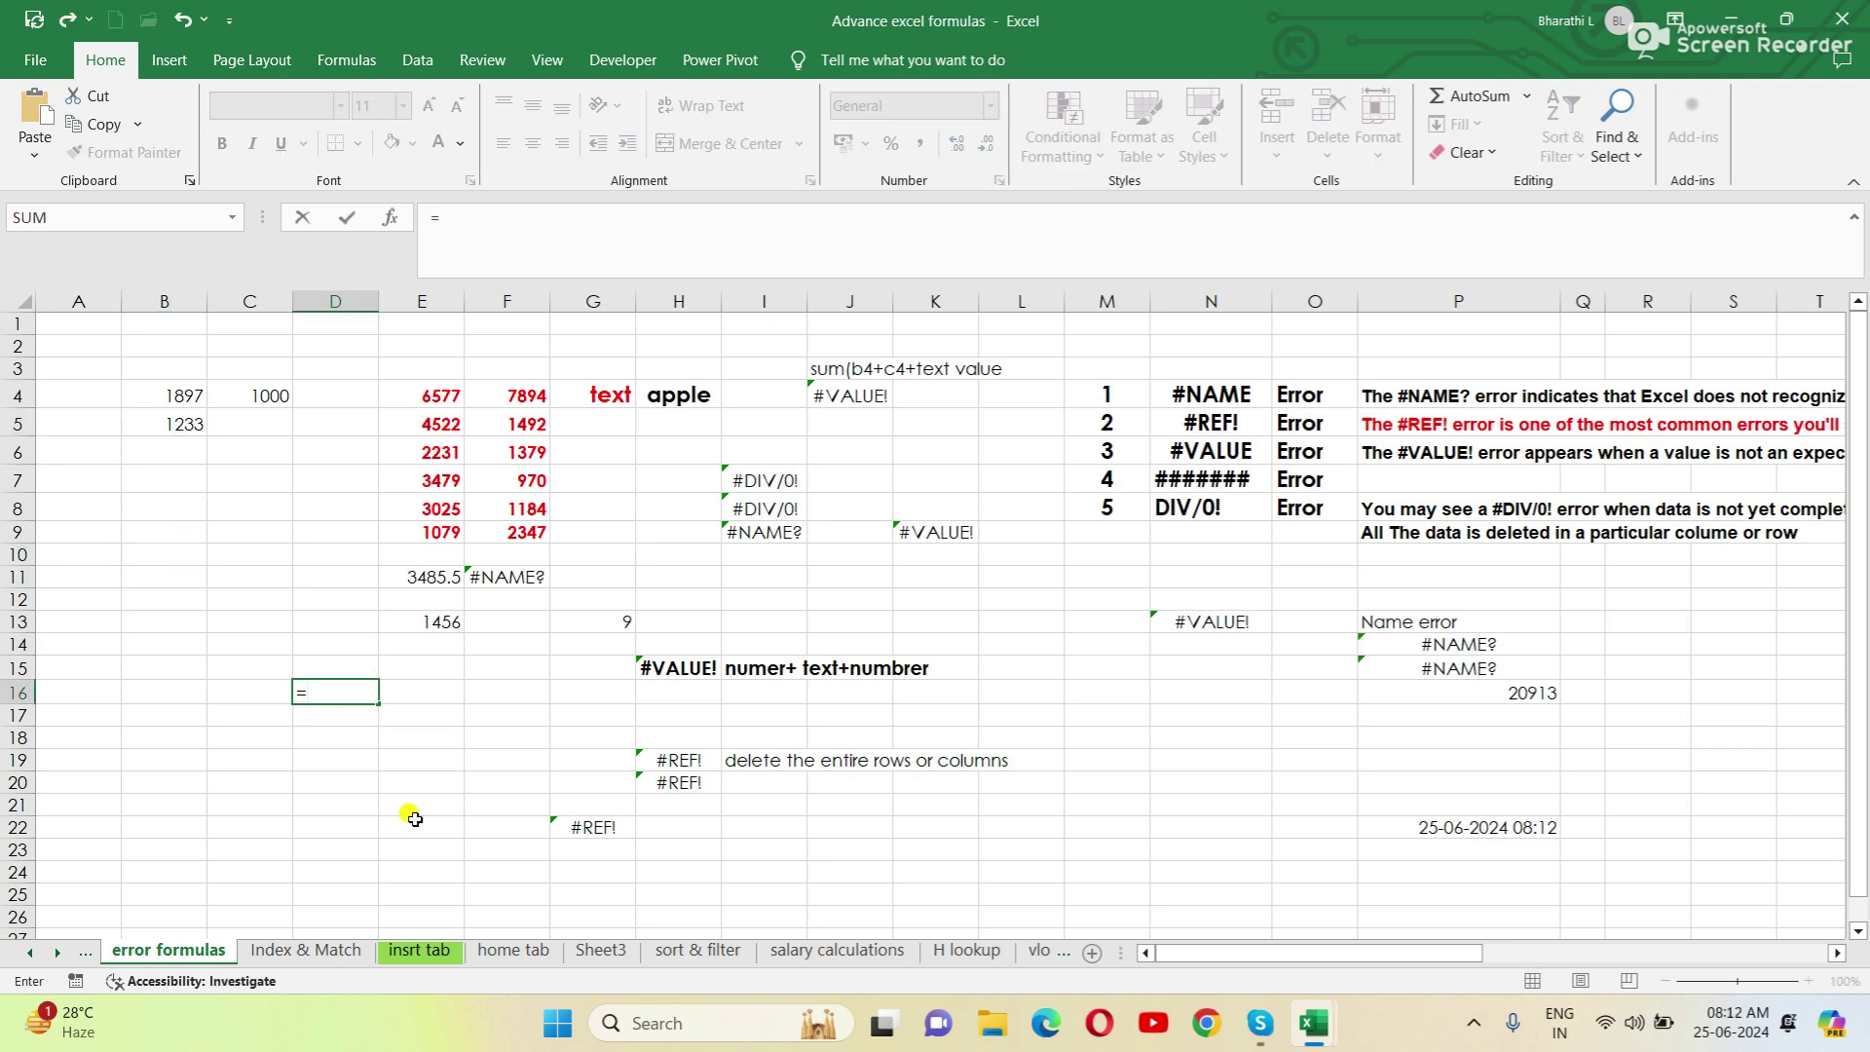
{"action": "type", "text": "rsum"}
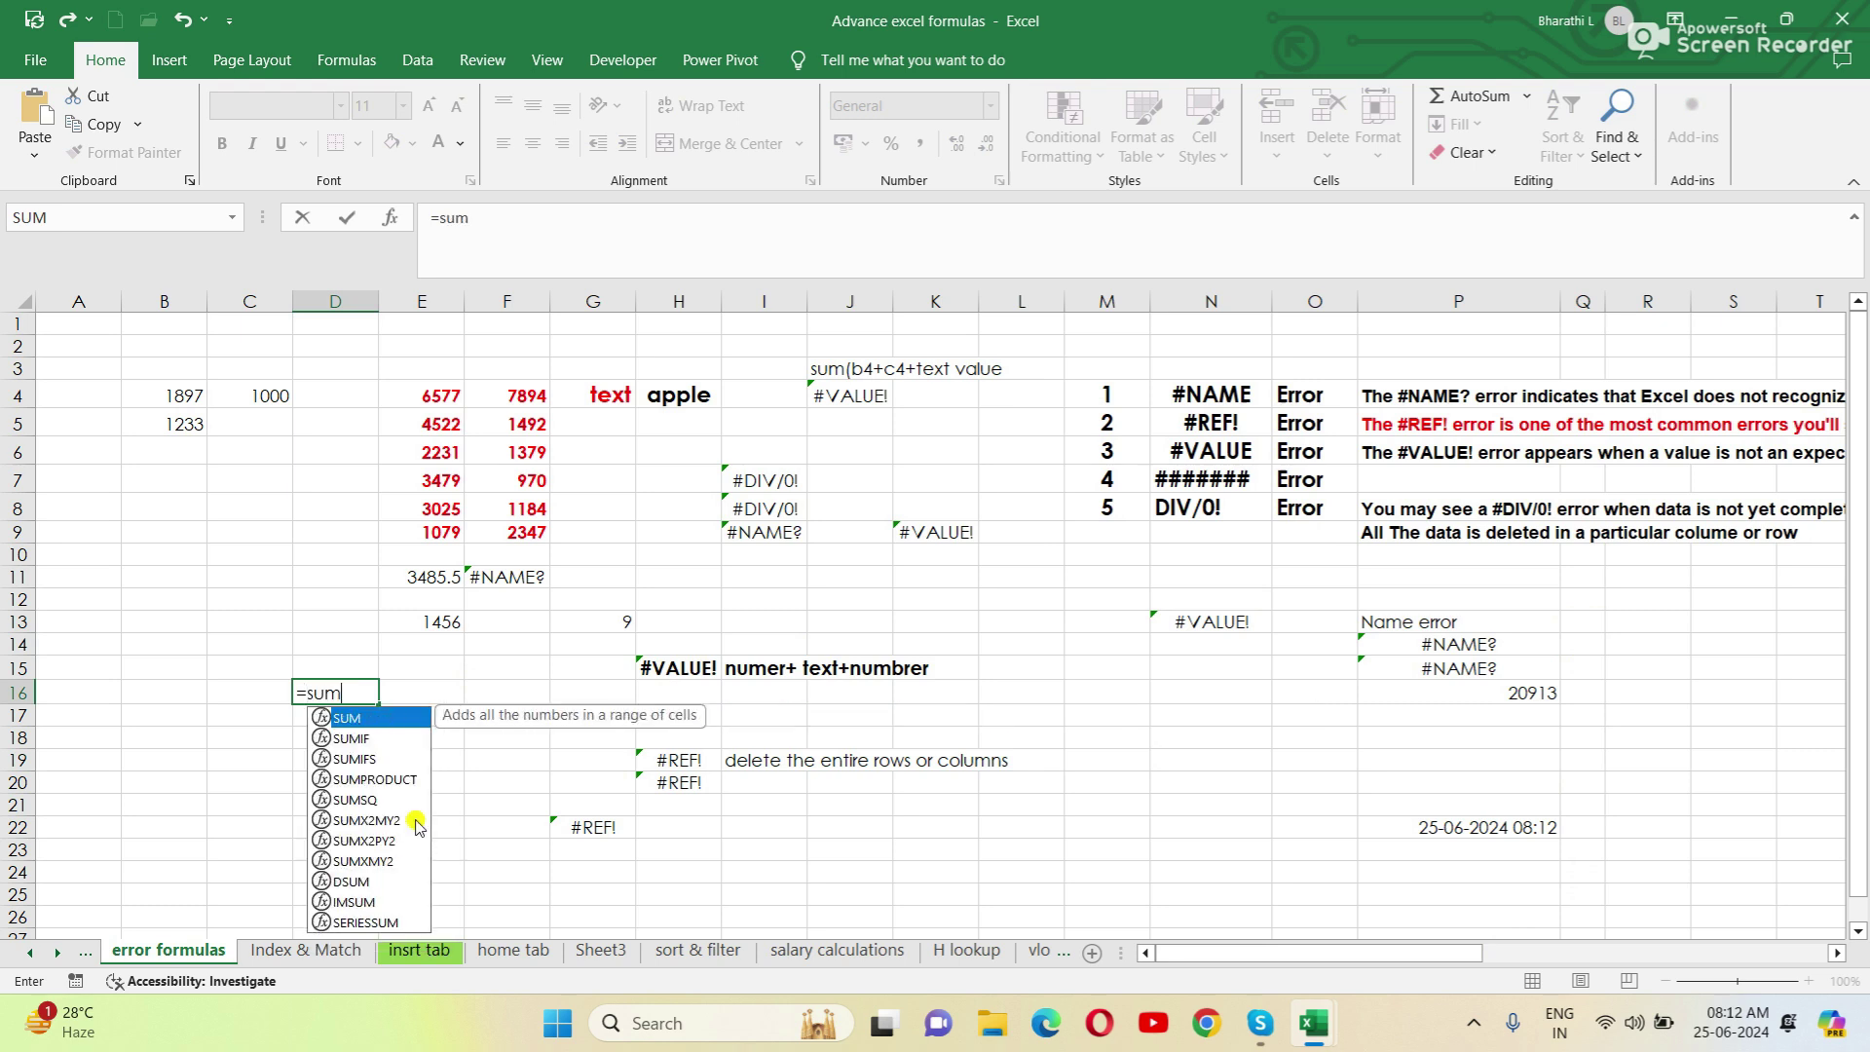
{"action": "double_click", "coordinate": [370, 718]}
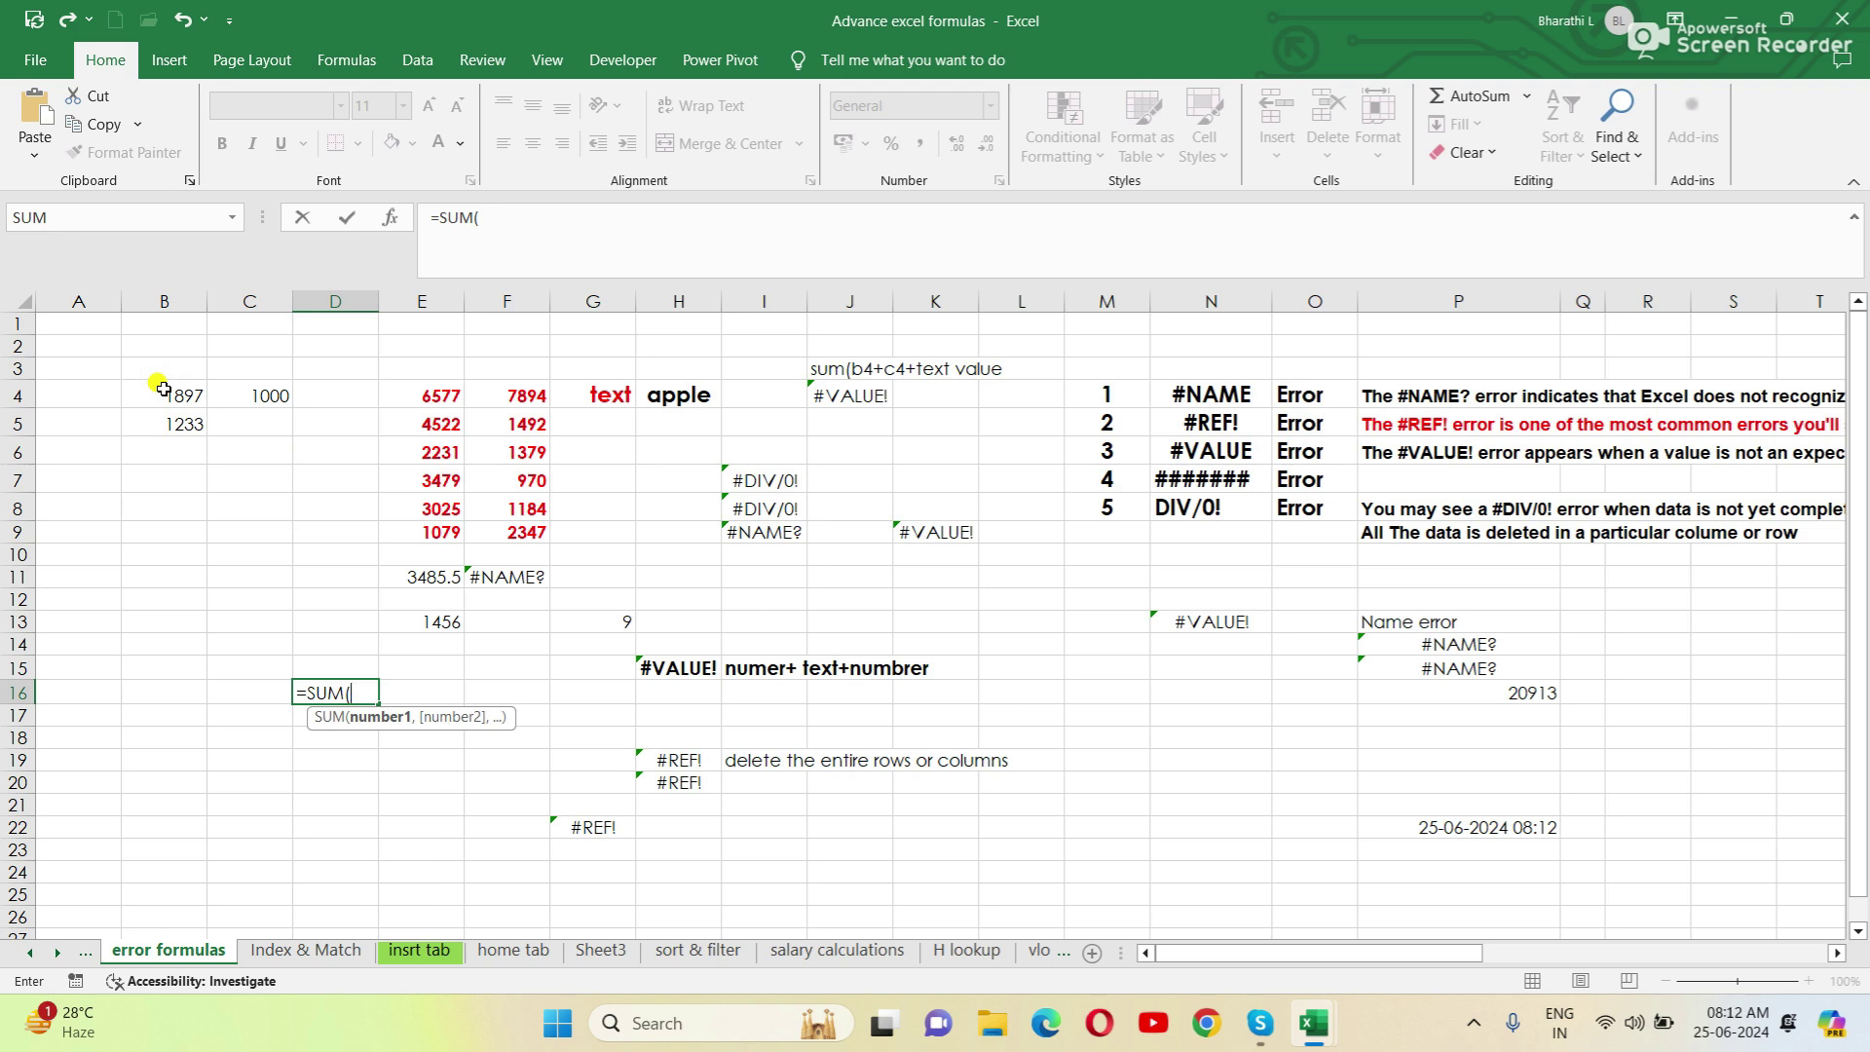
{"action": "left_click_drag", "start_coordinate": [152, 390], "coordinate": [265, 390]}
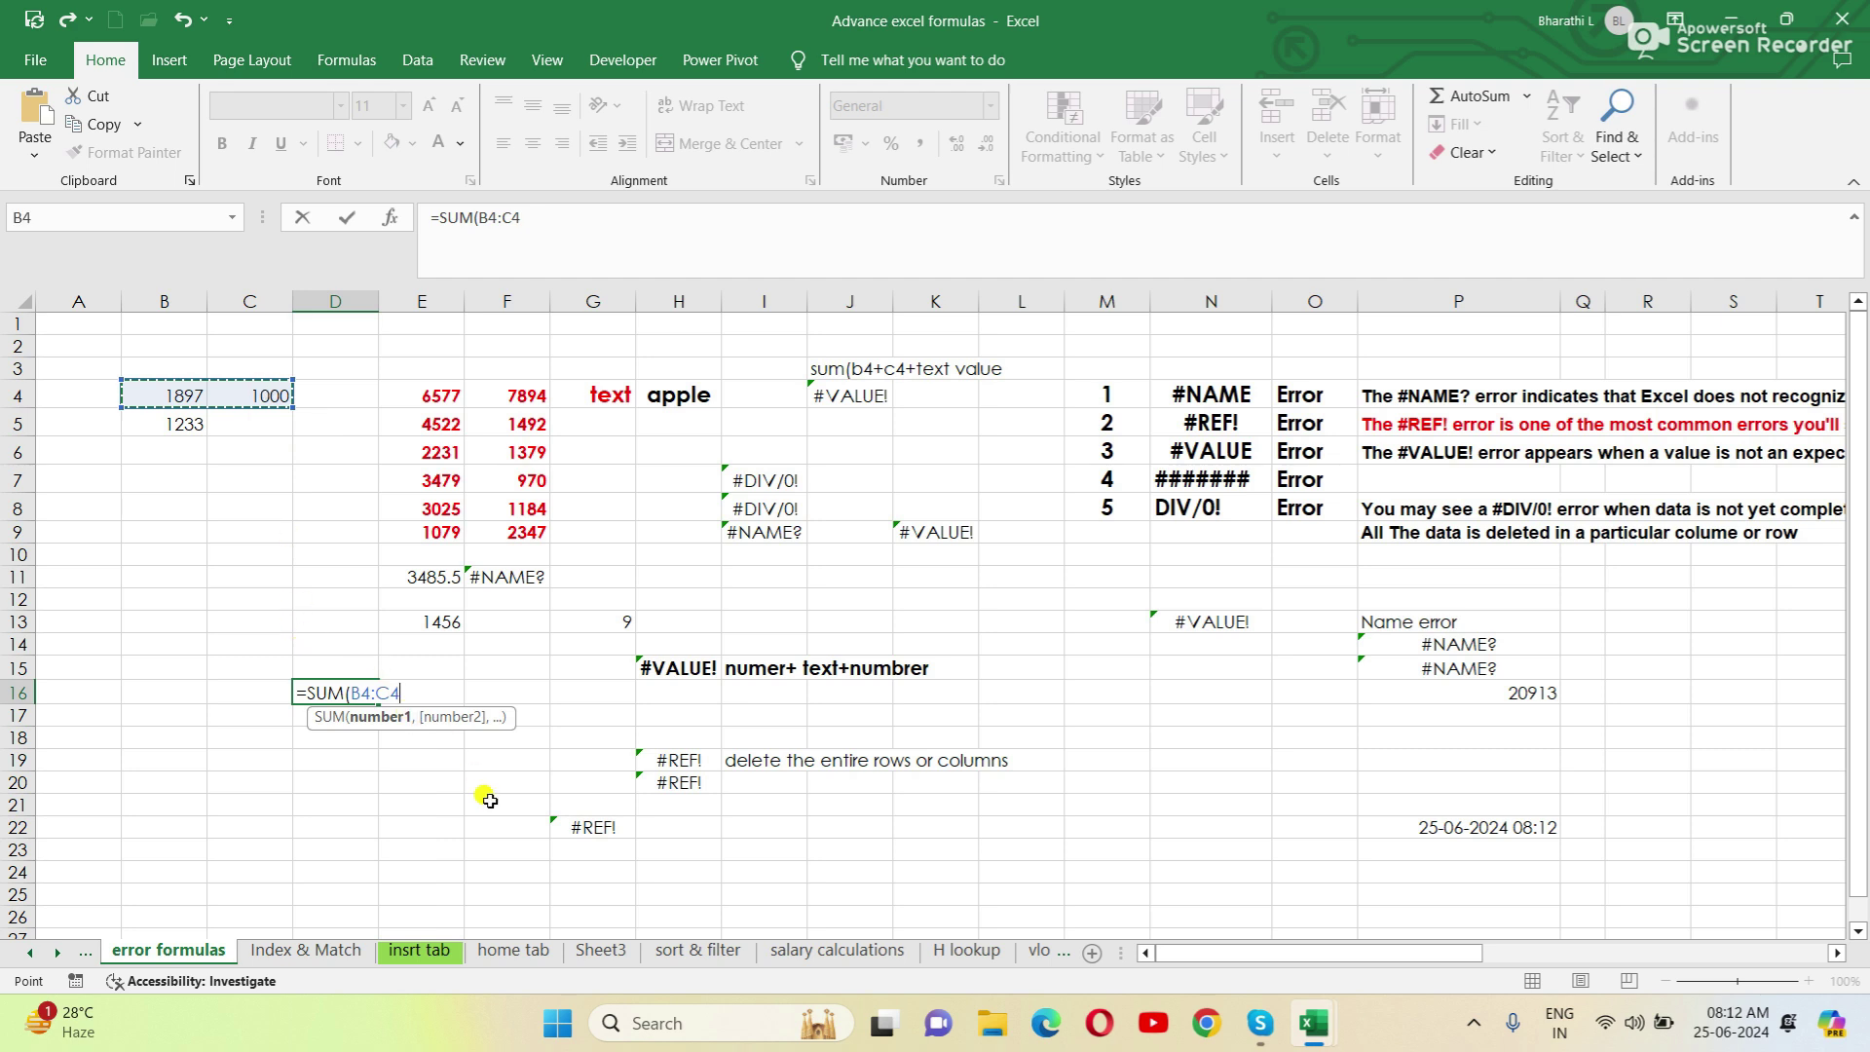
{"action": "key", "text": "Return"}
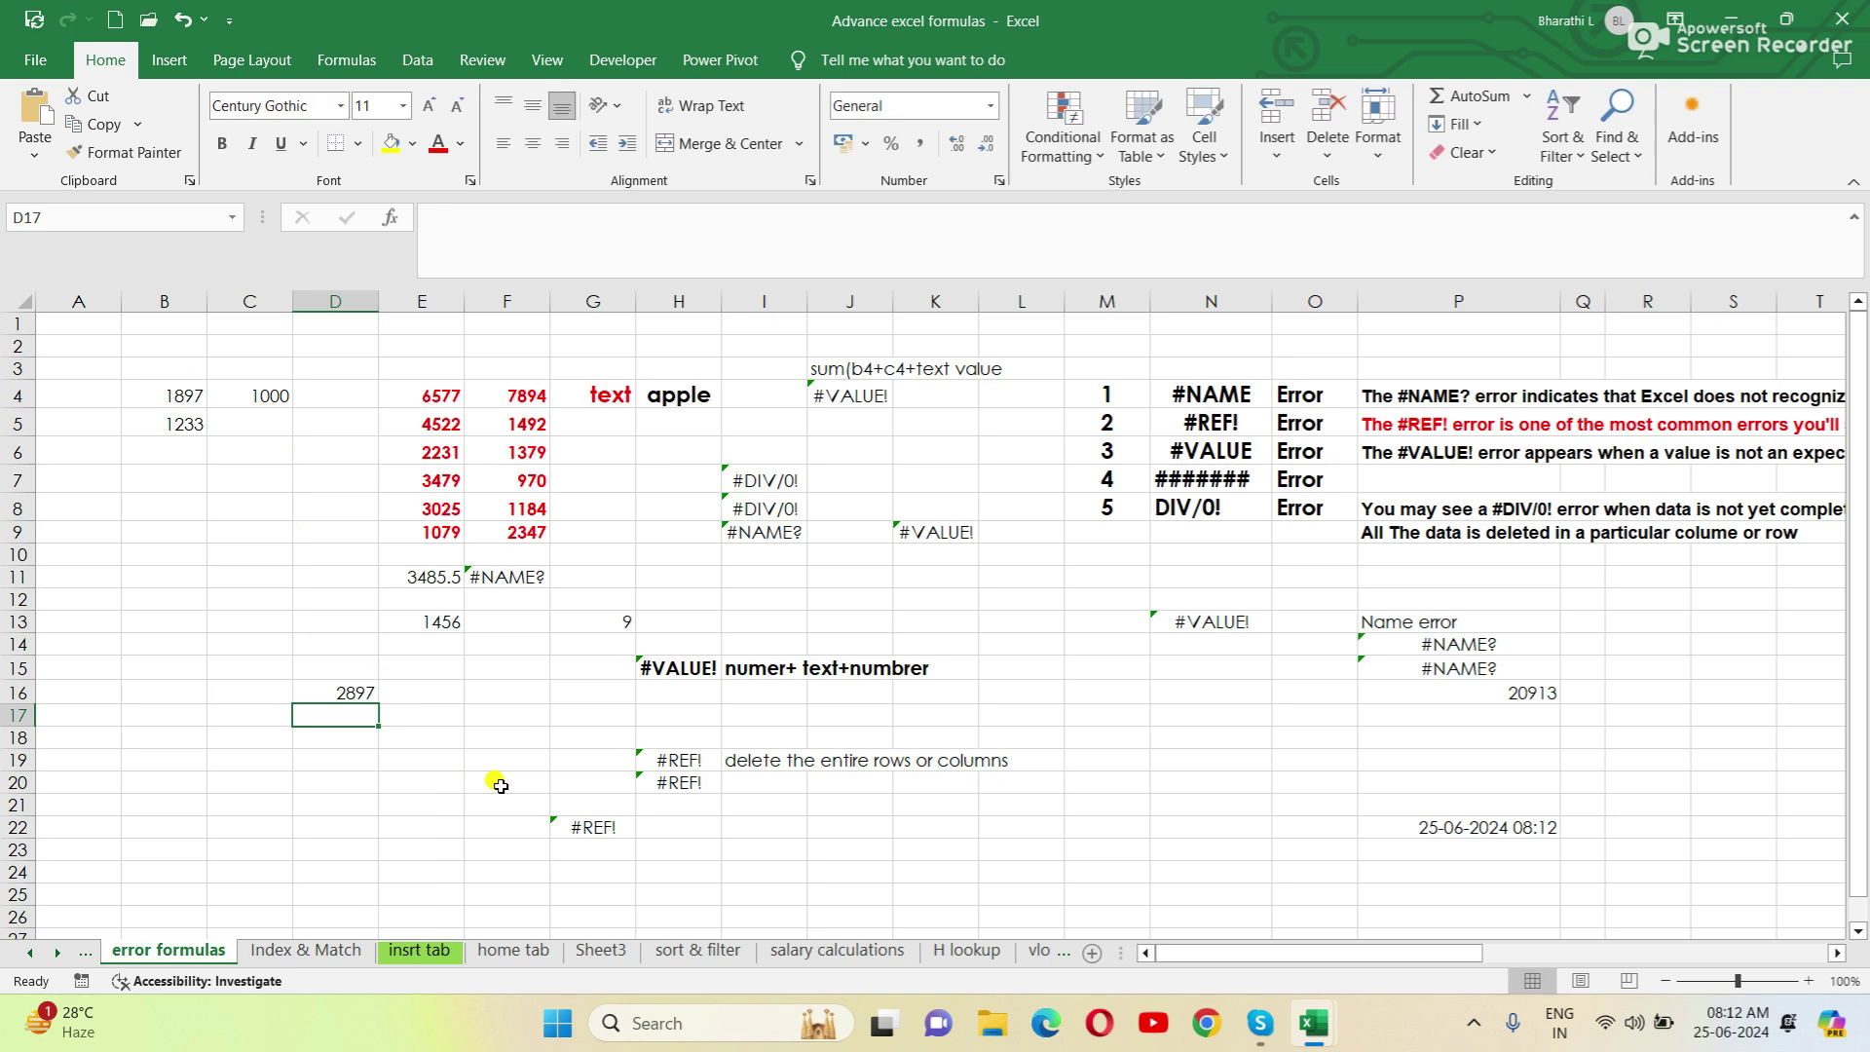
{"action": "left_click", "coordinate": [326, 690]}
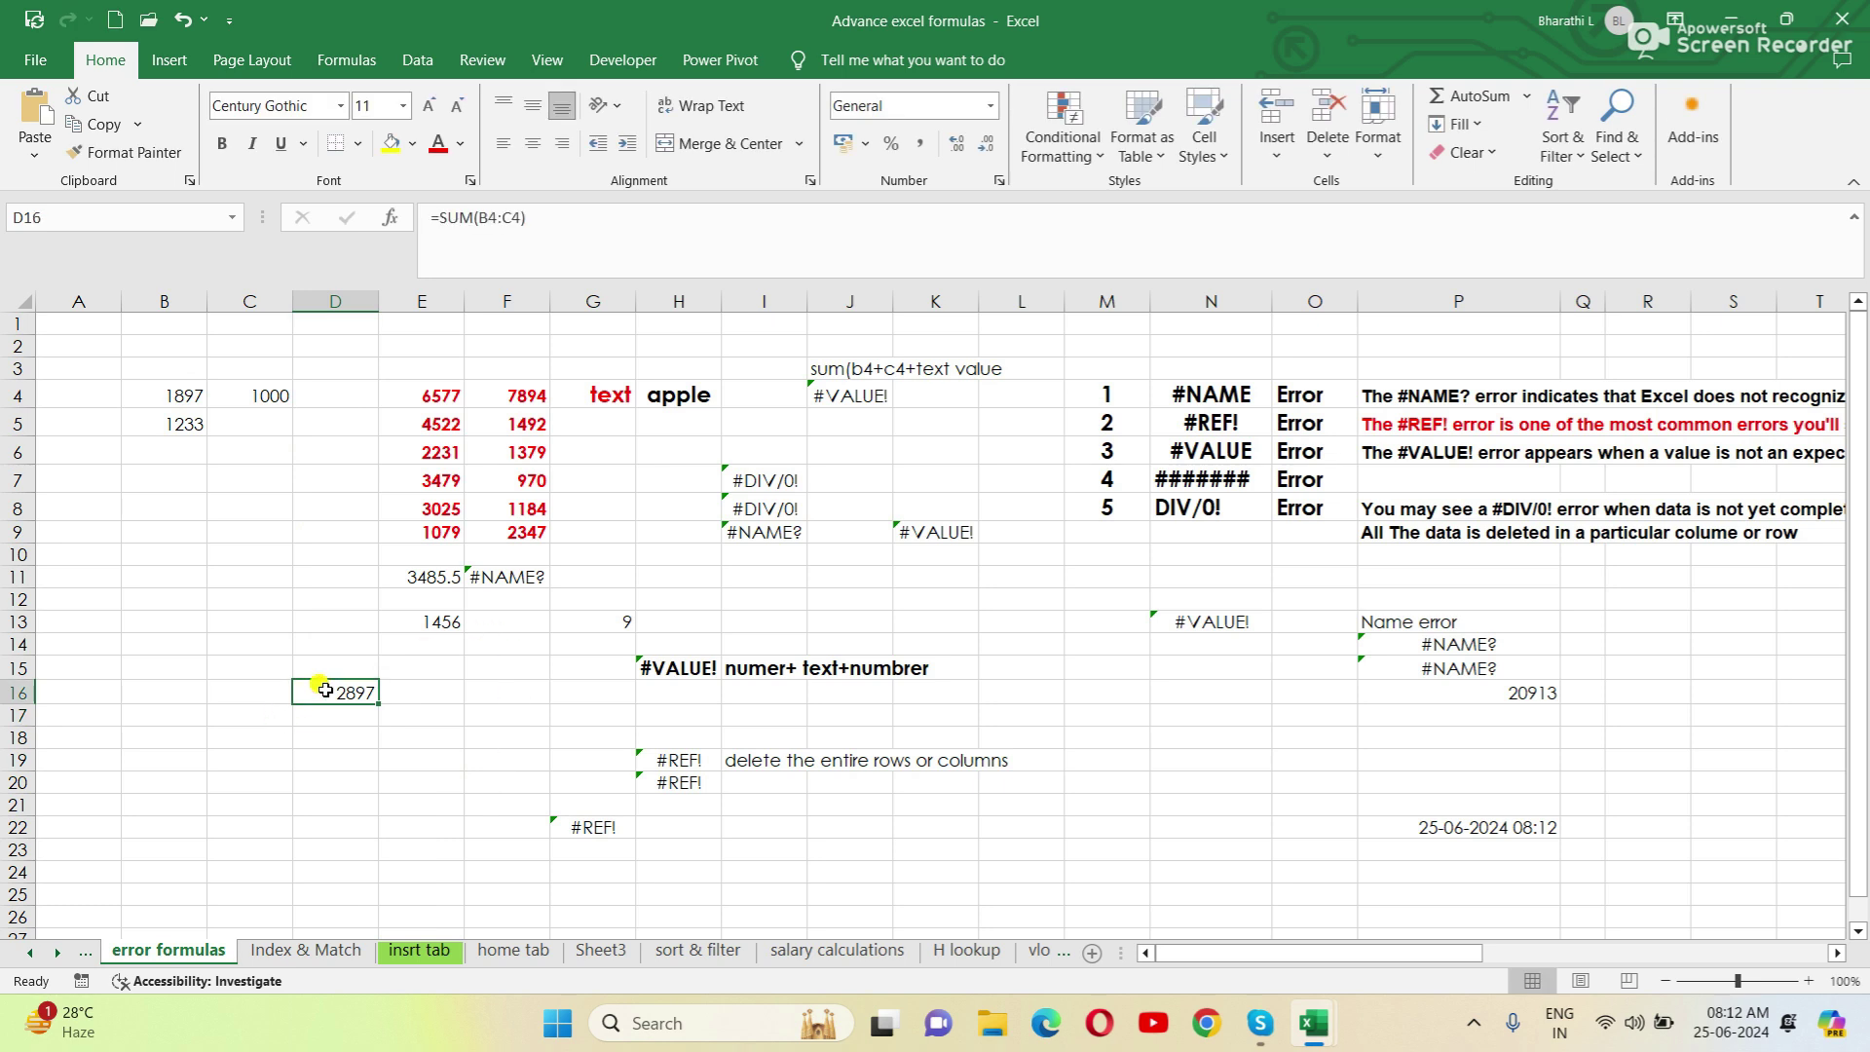
Enter =SUM(B4:B5) in D18, giving 3130
{"action": "left_click", "coordinate": [338, 737]}
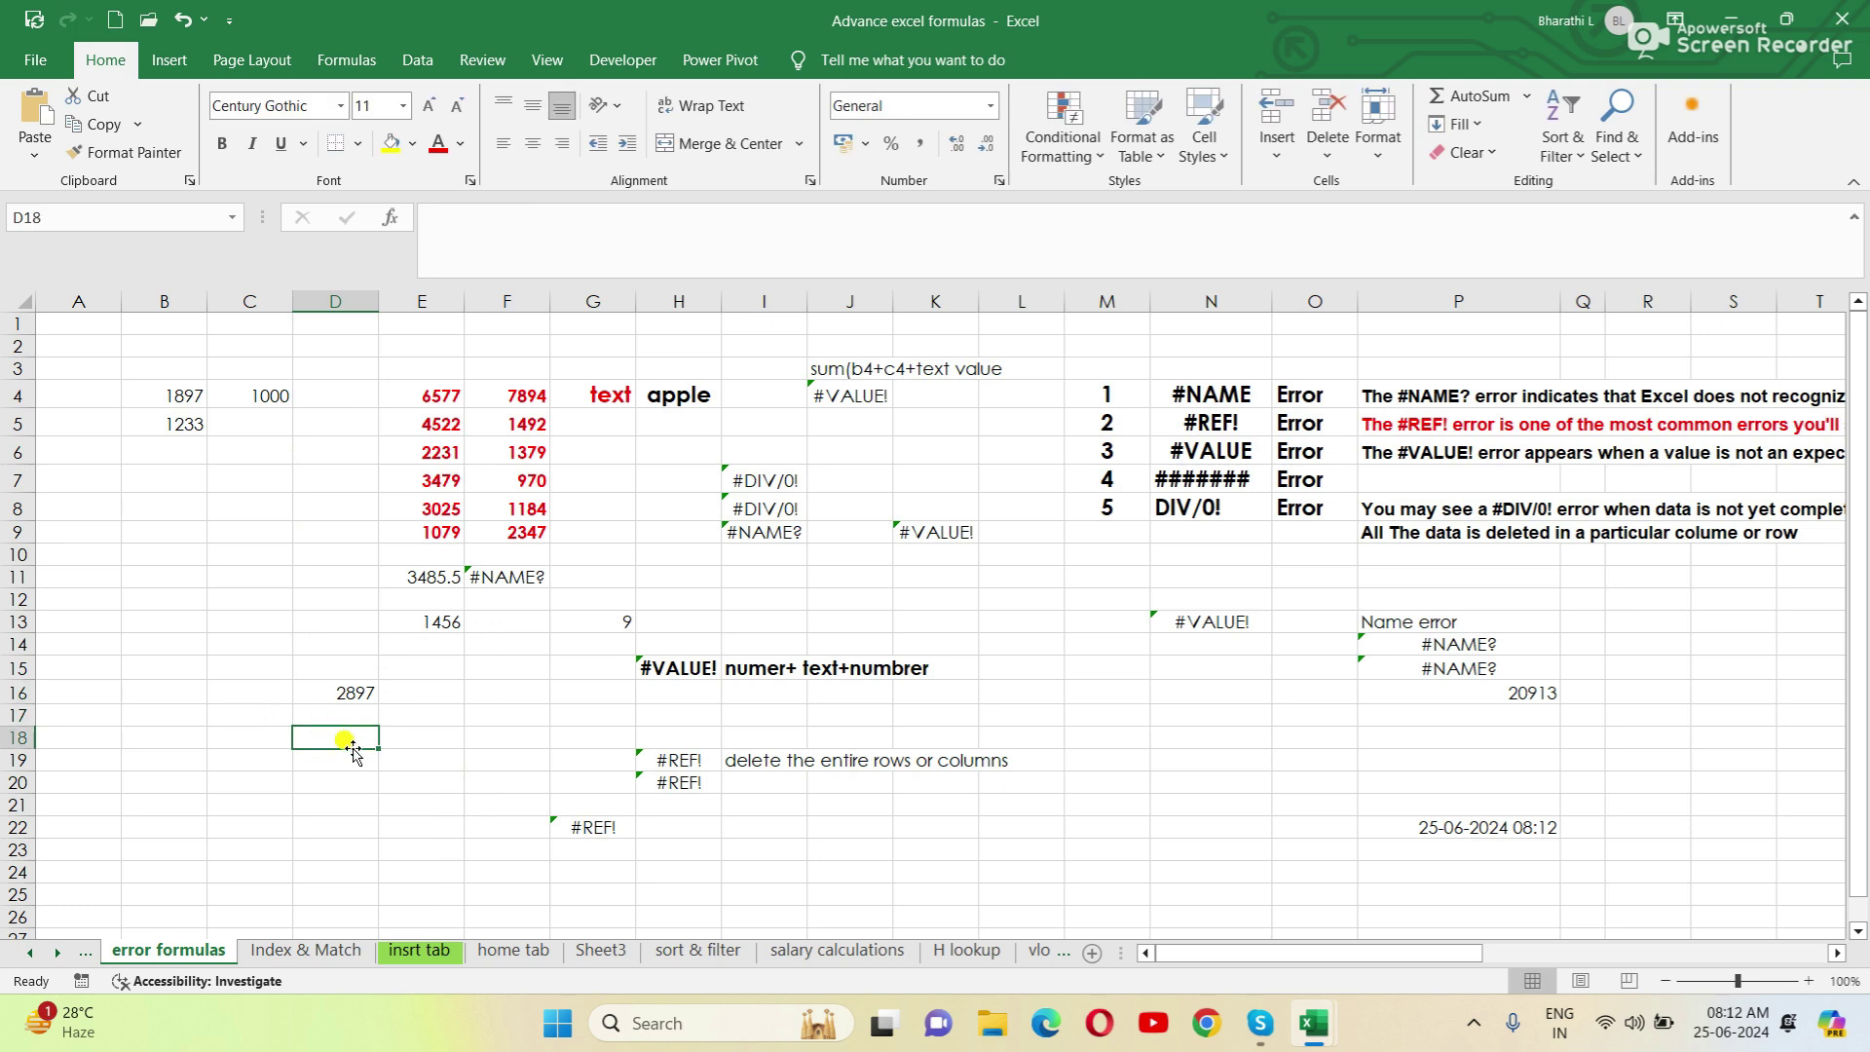
{"action": "type", "text": "=sum"}
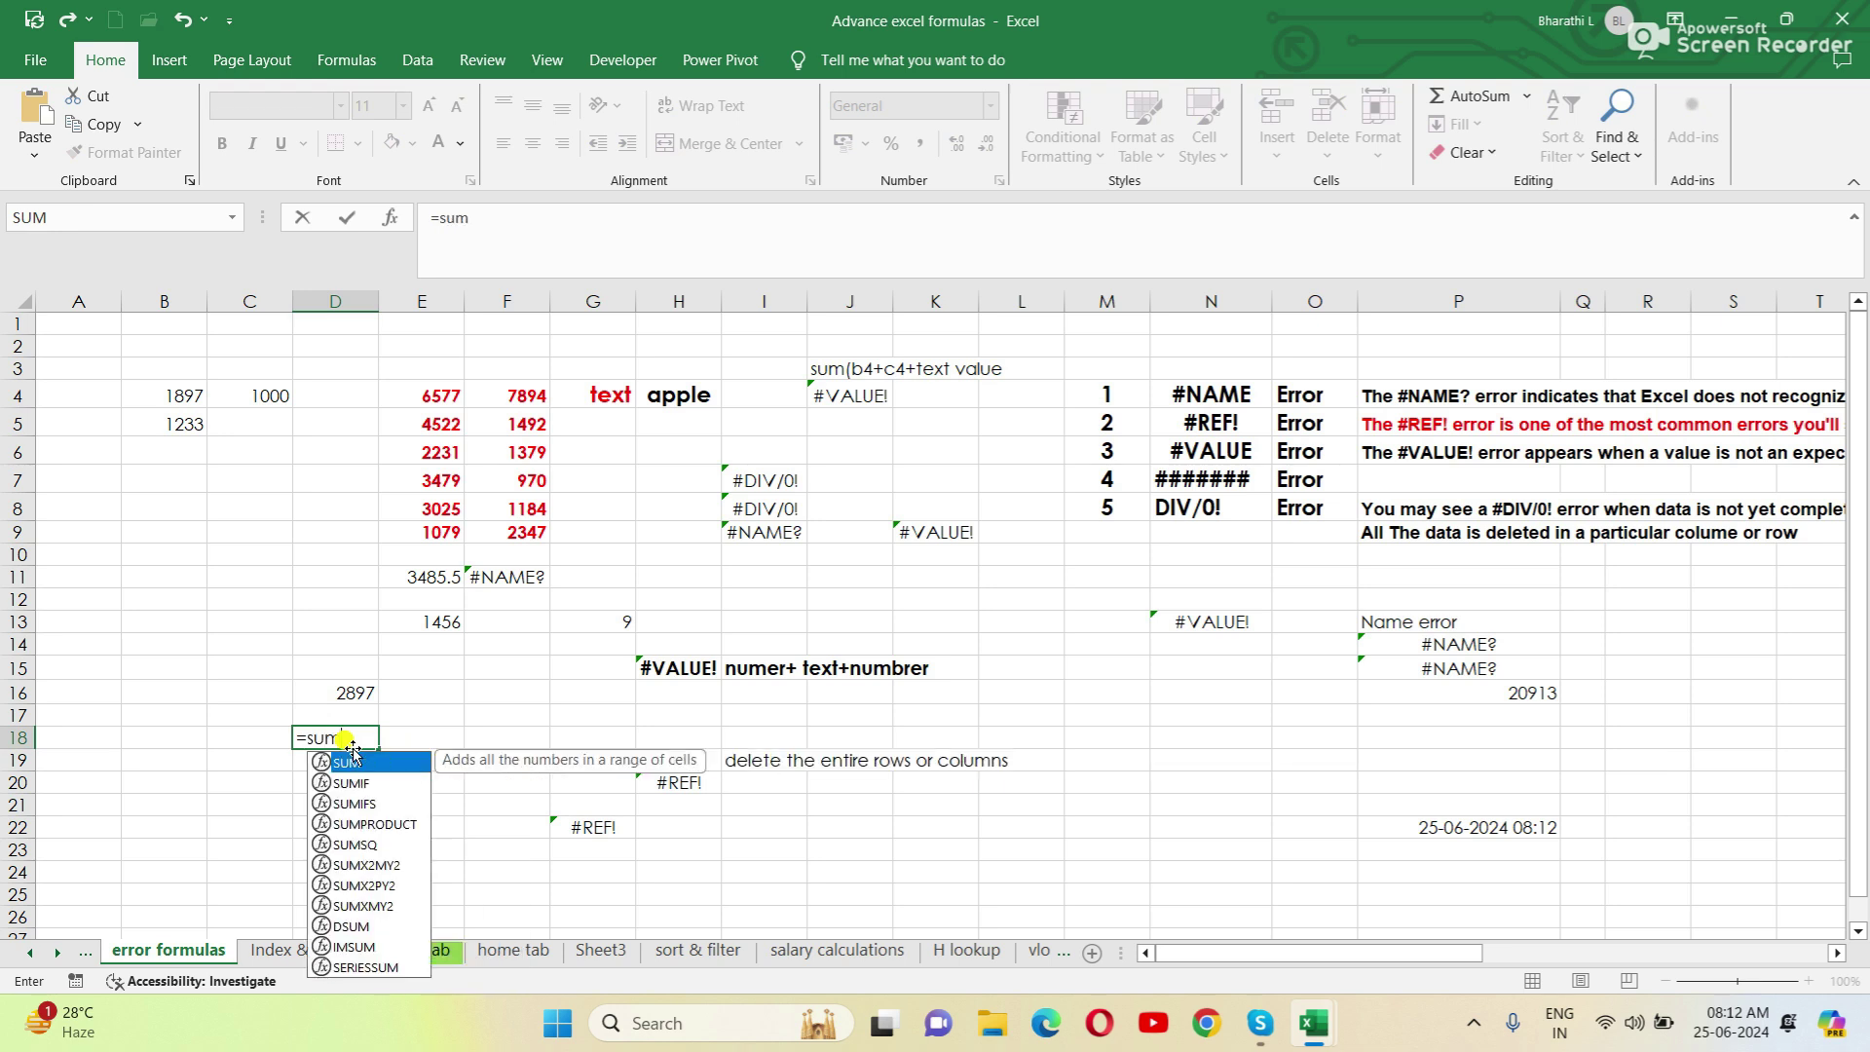
{"action": "double_click", "coordinate": [360, 770]}
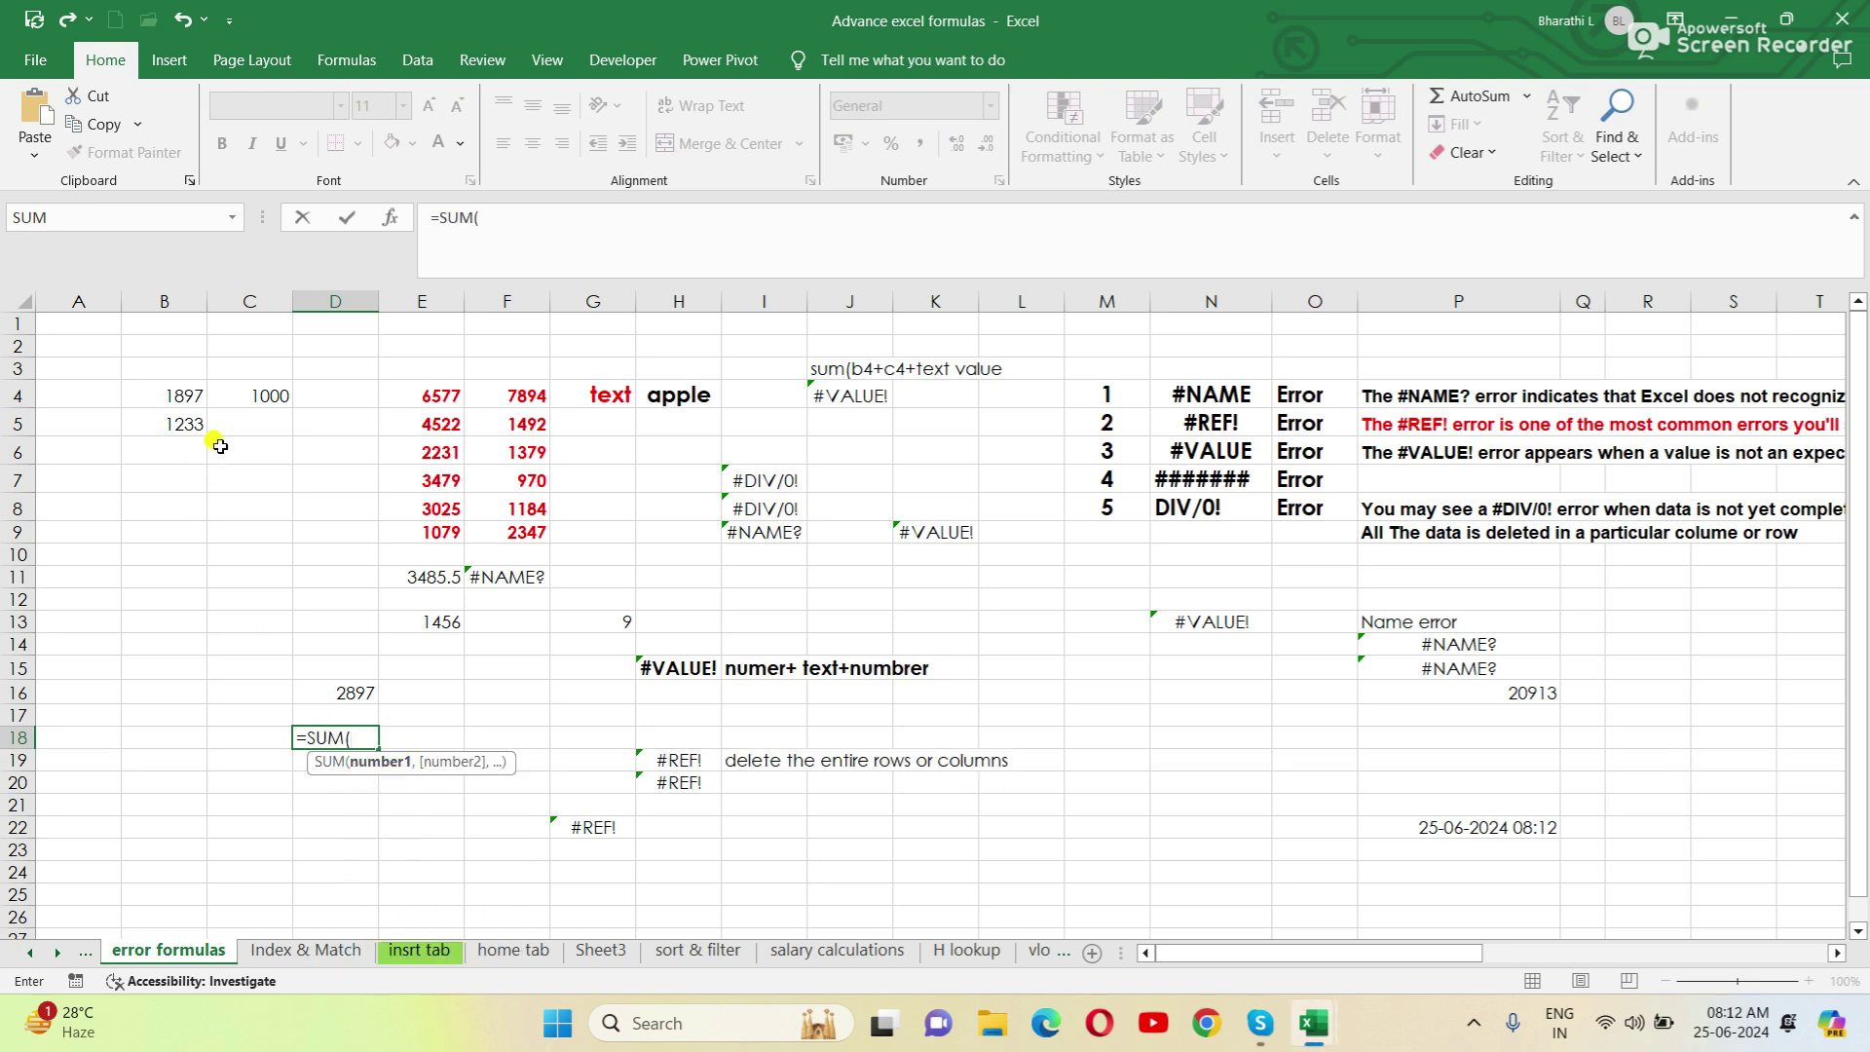
{"action": "left_click_drag", "start_coordinate": [190, 389], "coordinate": [188, 421]}
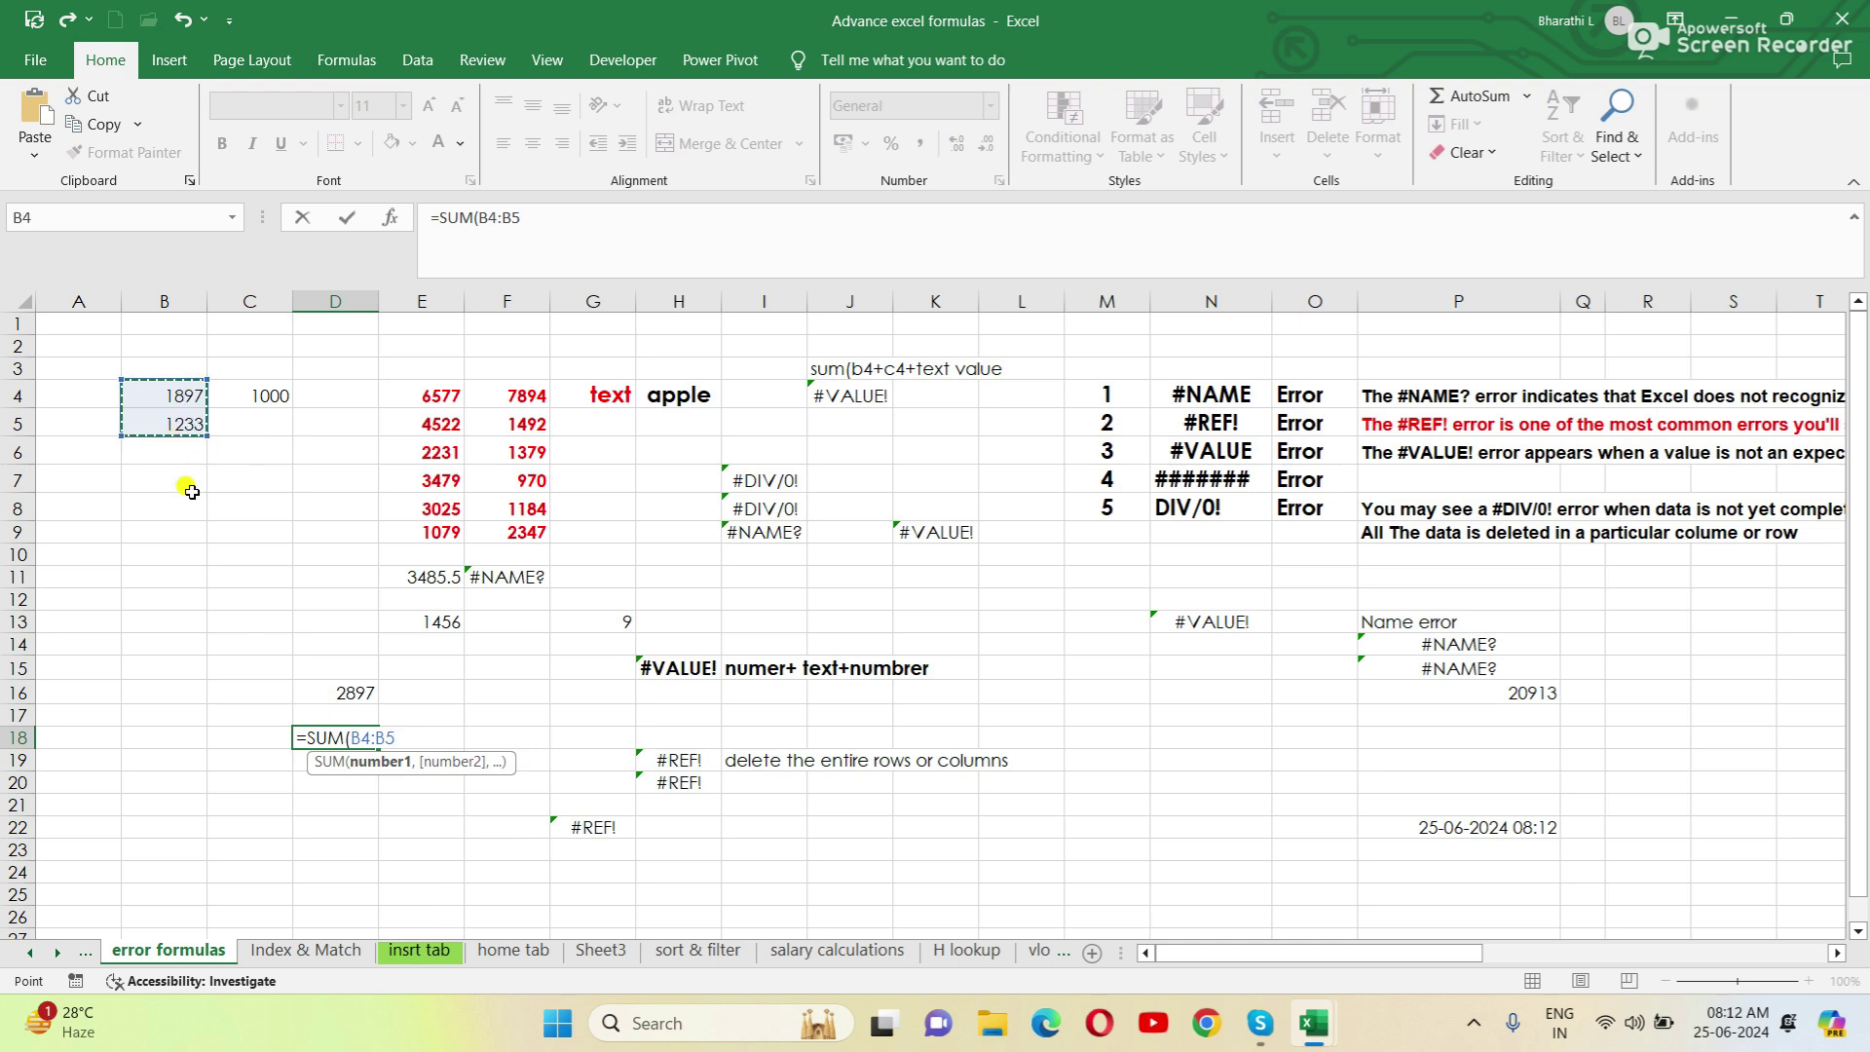
{"action": "type", "text": ")"}
{"action": "key", "text": "Return"}
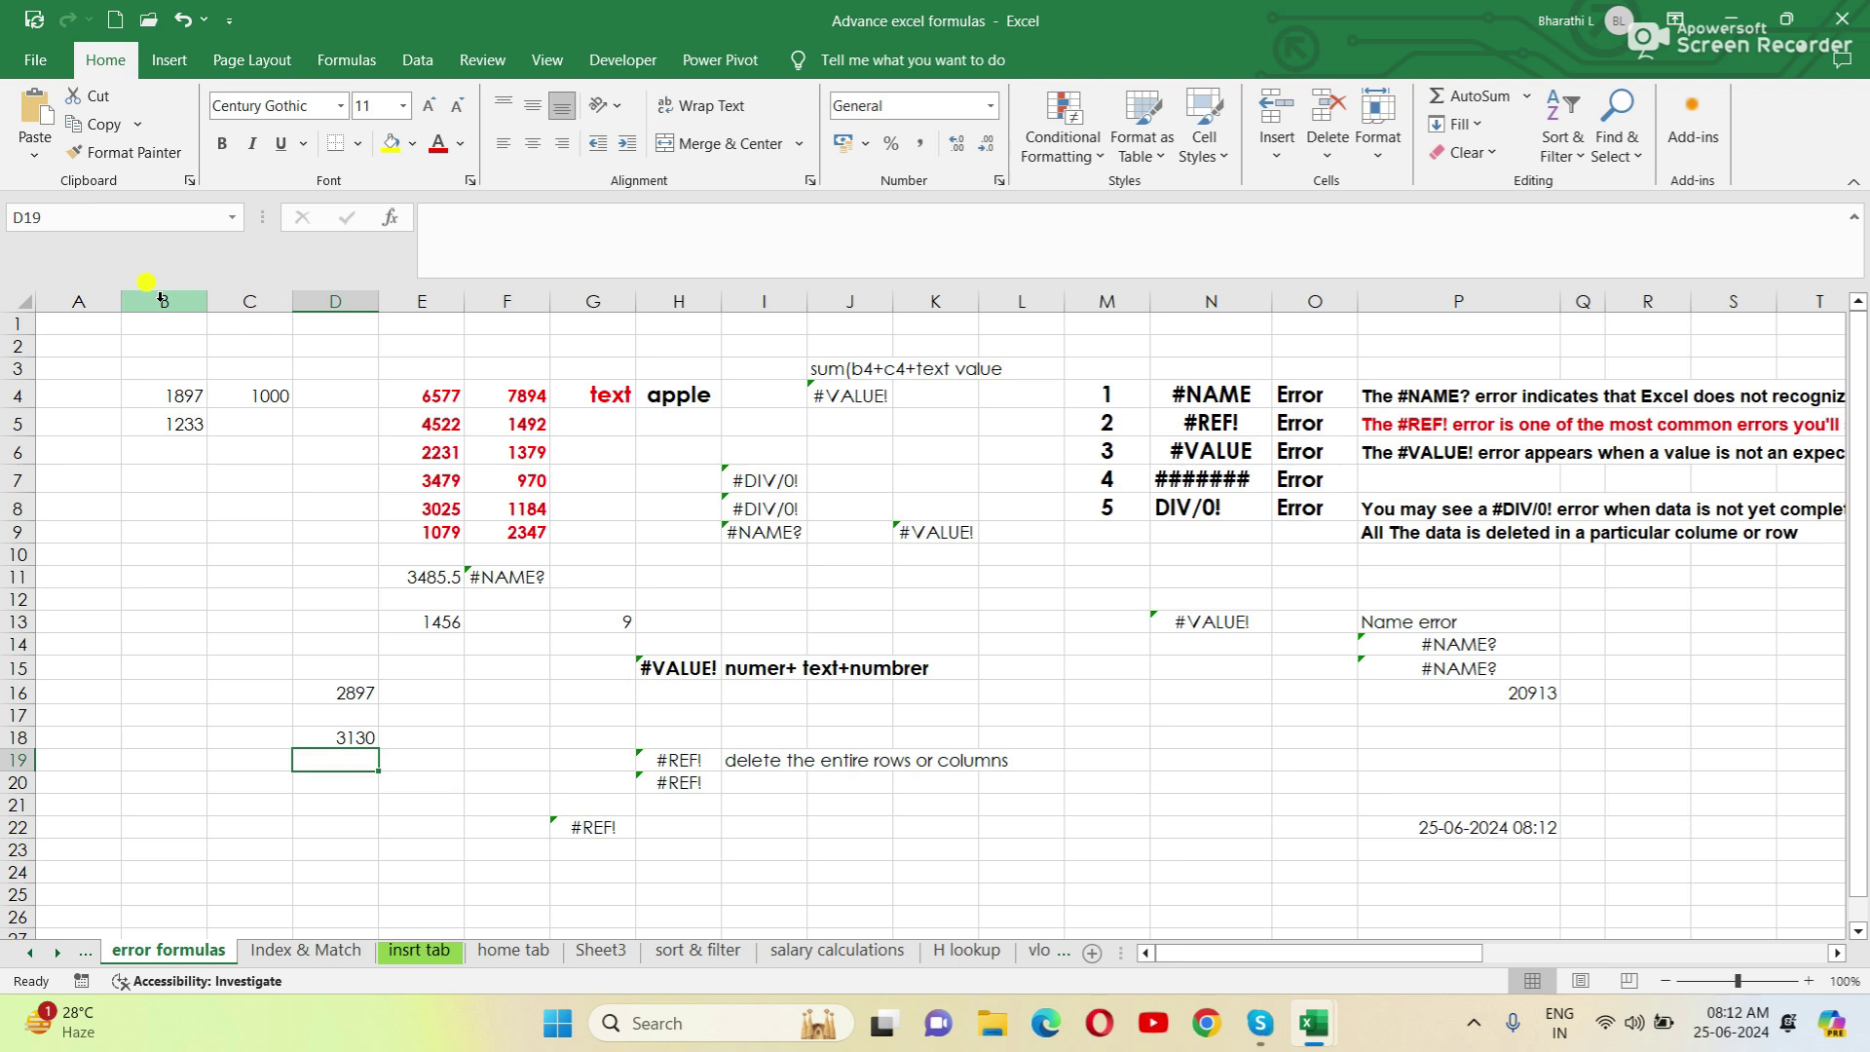
Delete column B, which held 1897 and 1233
{"action": "left_click_drag", "start_coordinate": [160, 298], "coordinate": [235, 300]}
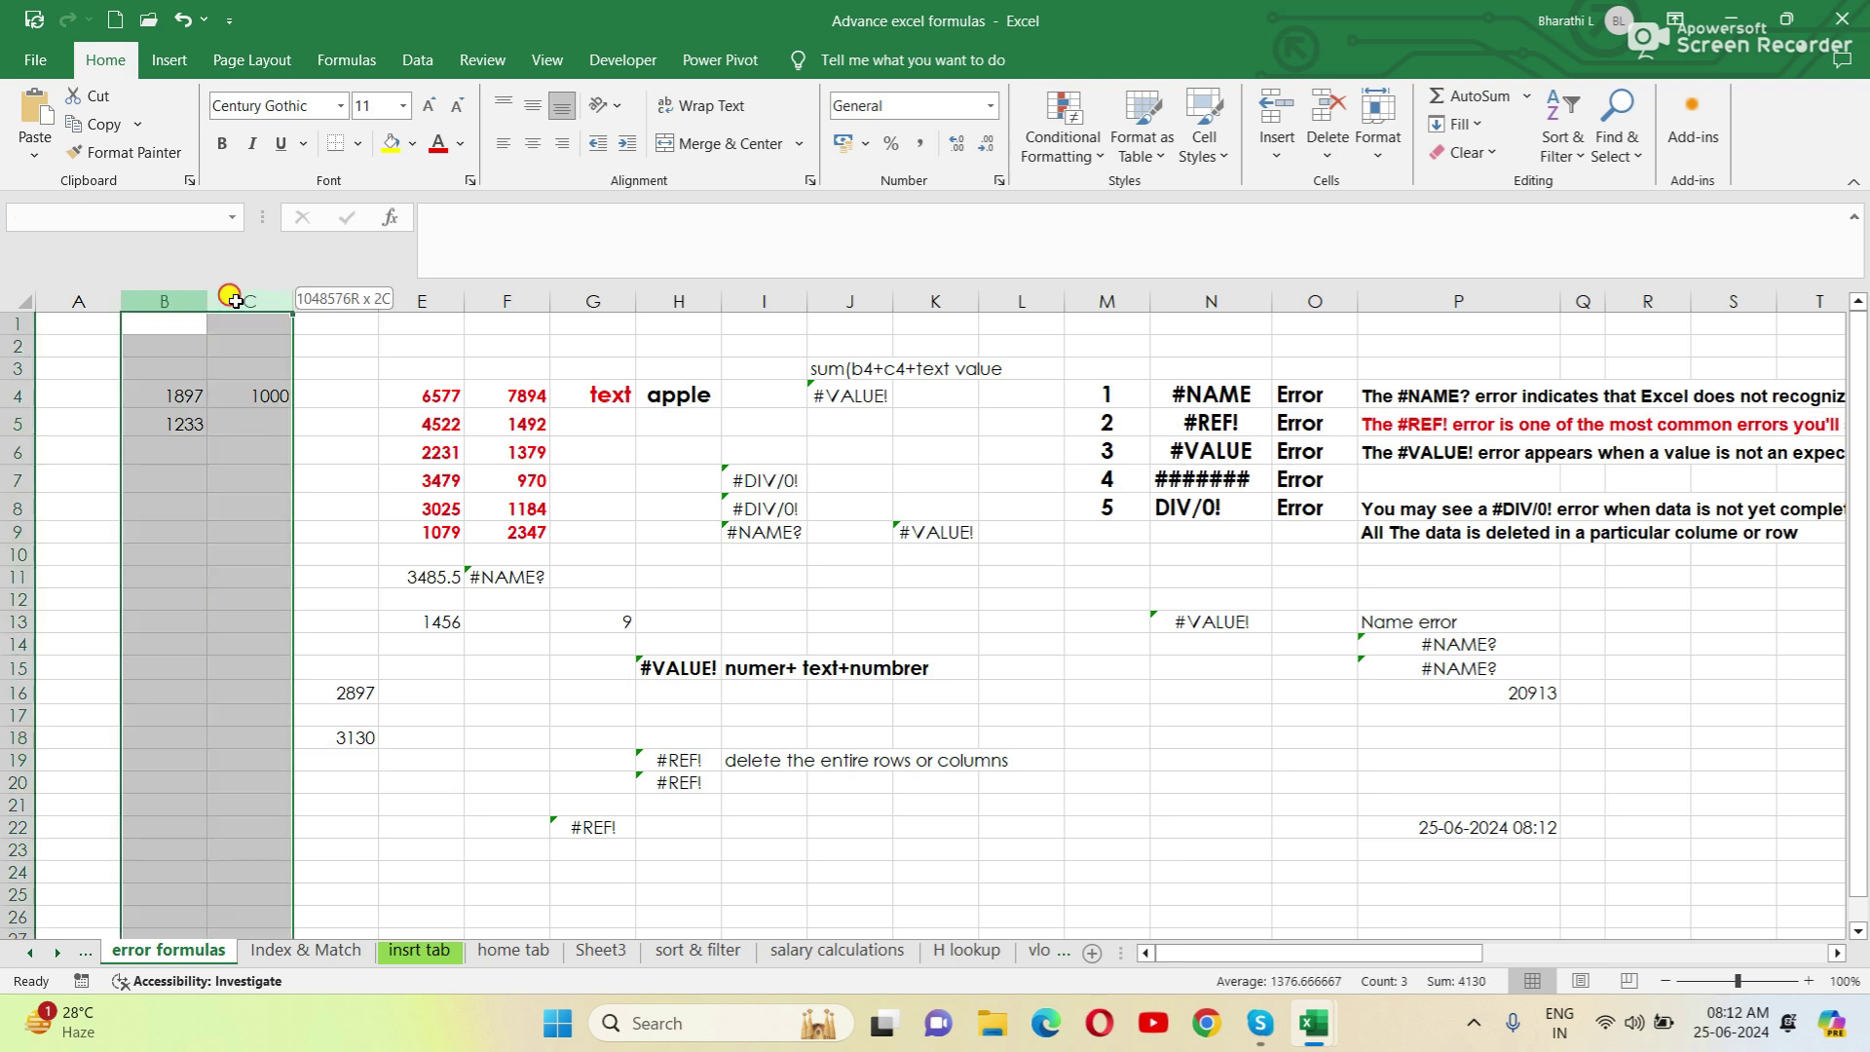
{"action": "left_click_drag", "start_coordinate": [235, 300], "coordinate": [185, 297]}
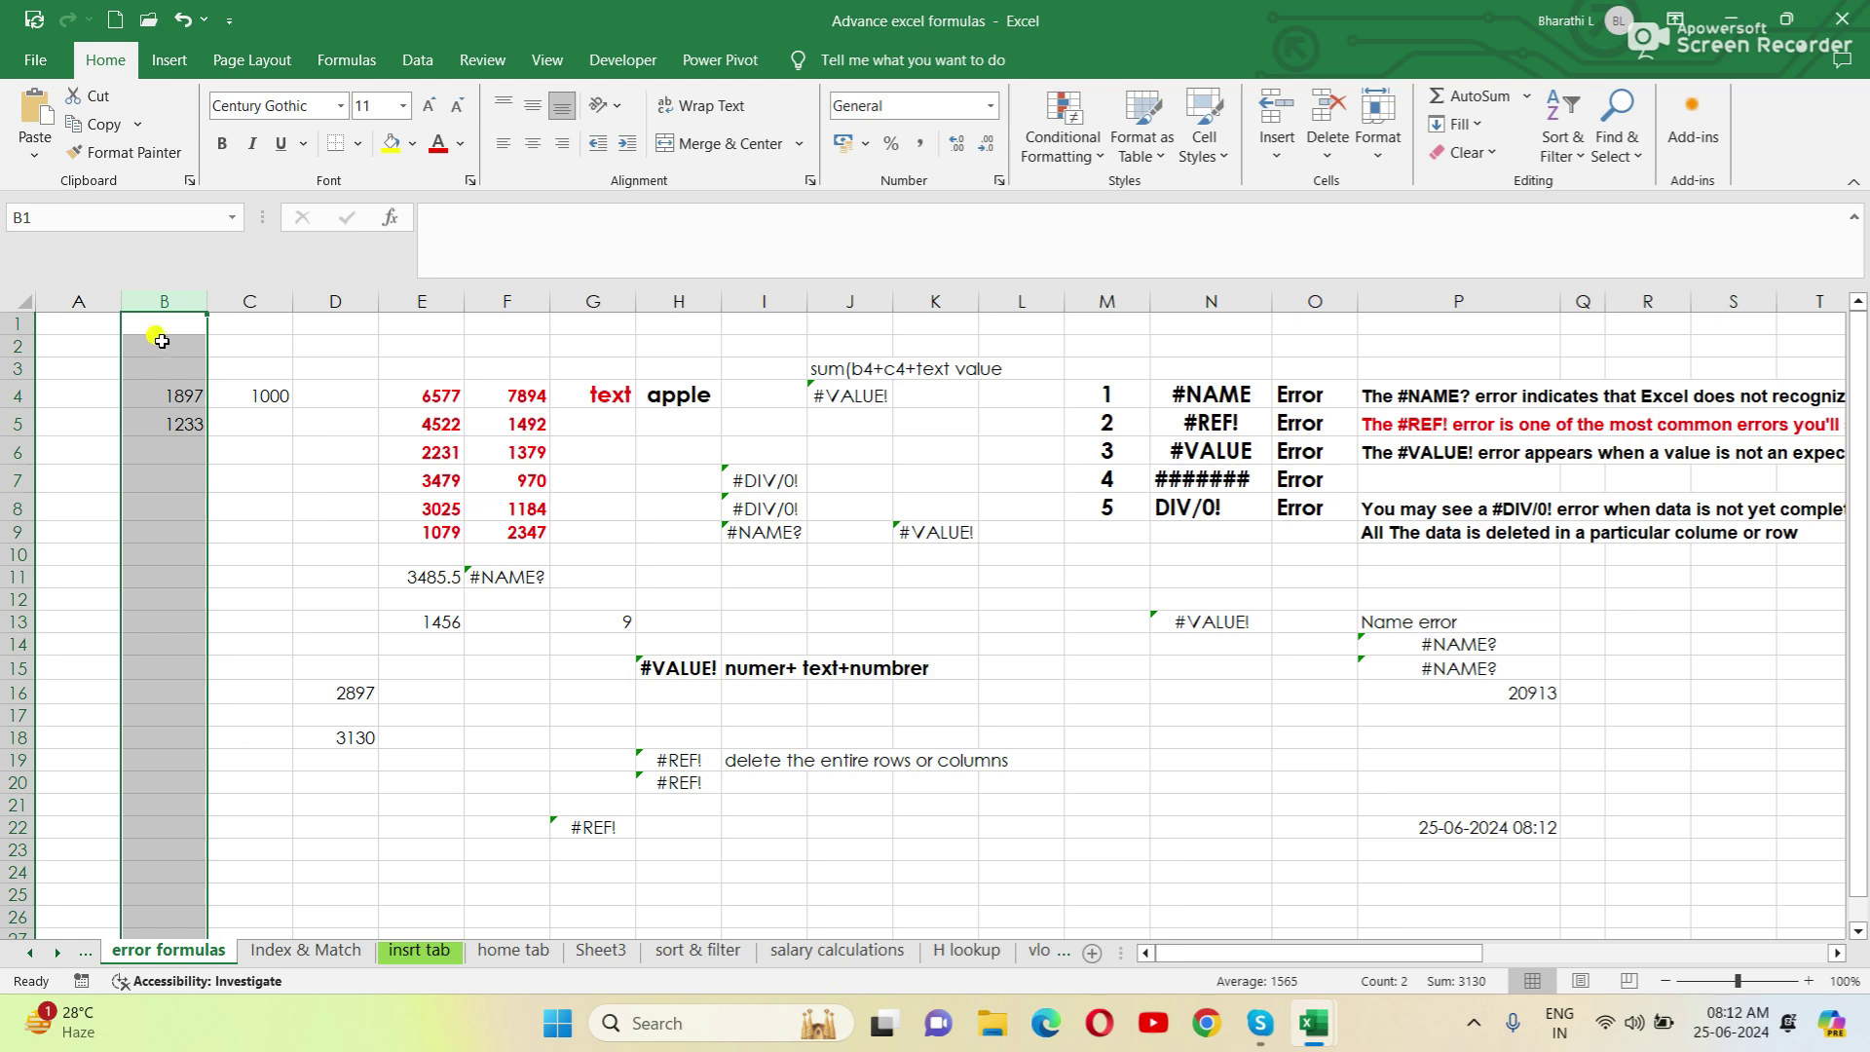
{"action": "right_click", "coordinate": [161, 341]}
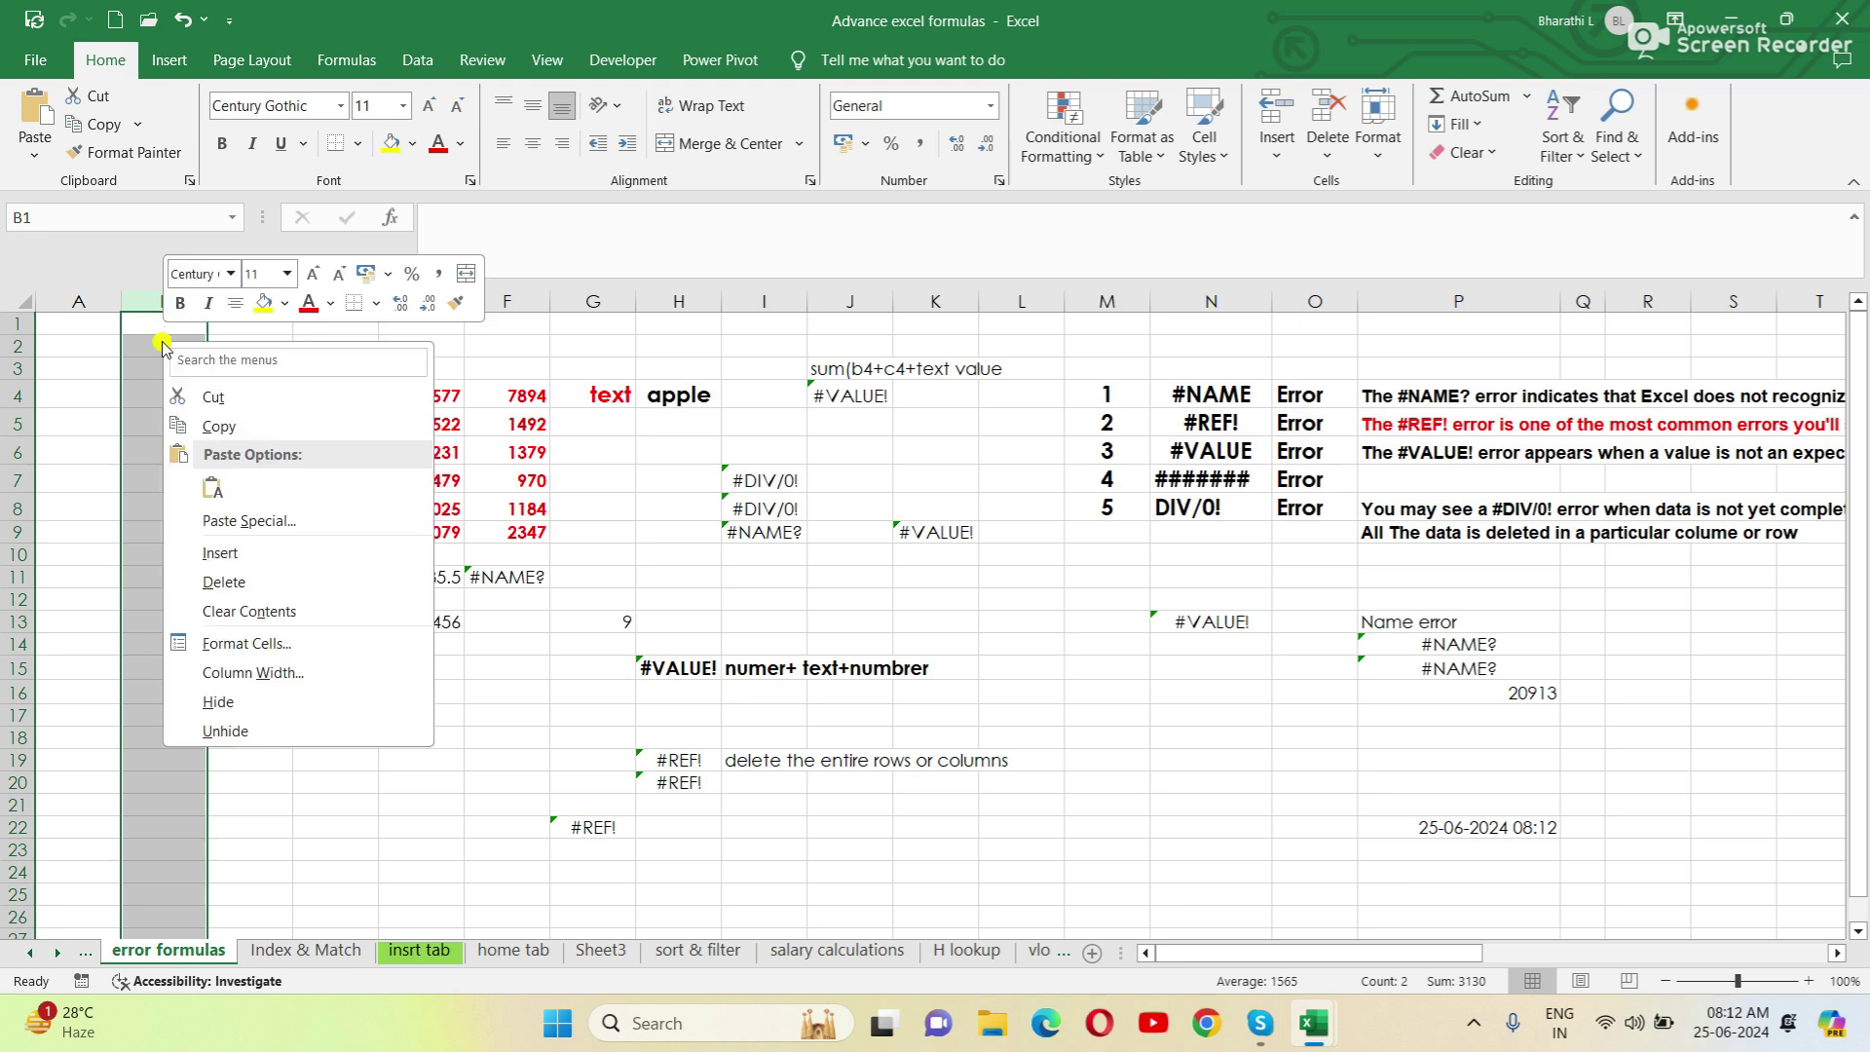
{"action": "left_click", "coordinate": [223, 581]}
{"action": "left_click", "coordinate": [213, 517]}
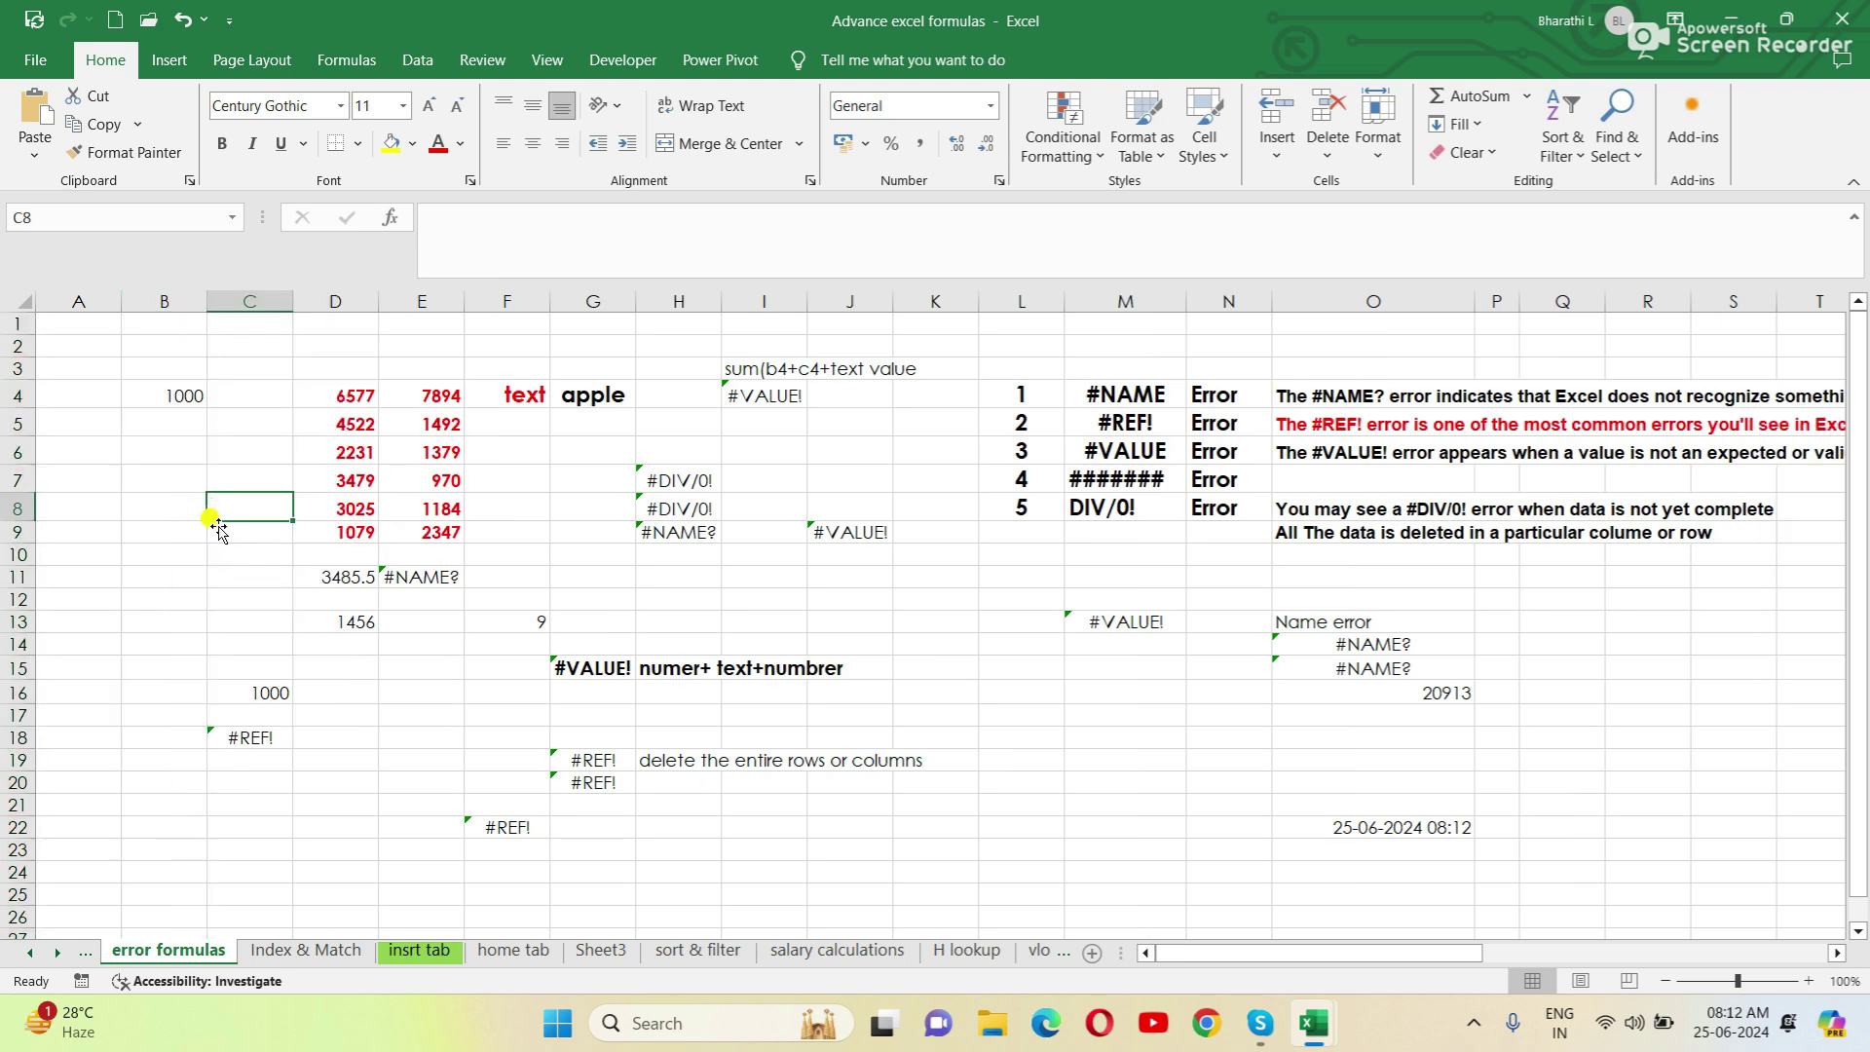
Check that C18 now shows =SUM(#REF!) while C16 still shows 1000
{"action": "left_click", "coordinate": [249, 742]}
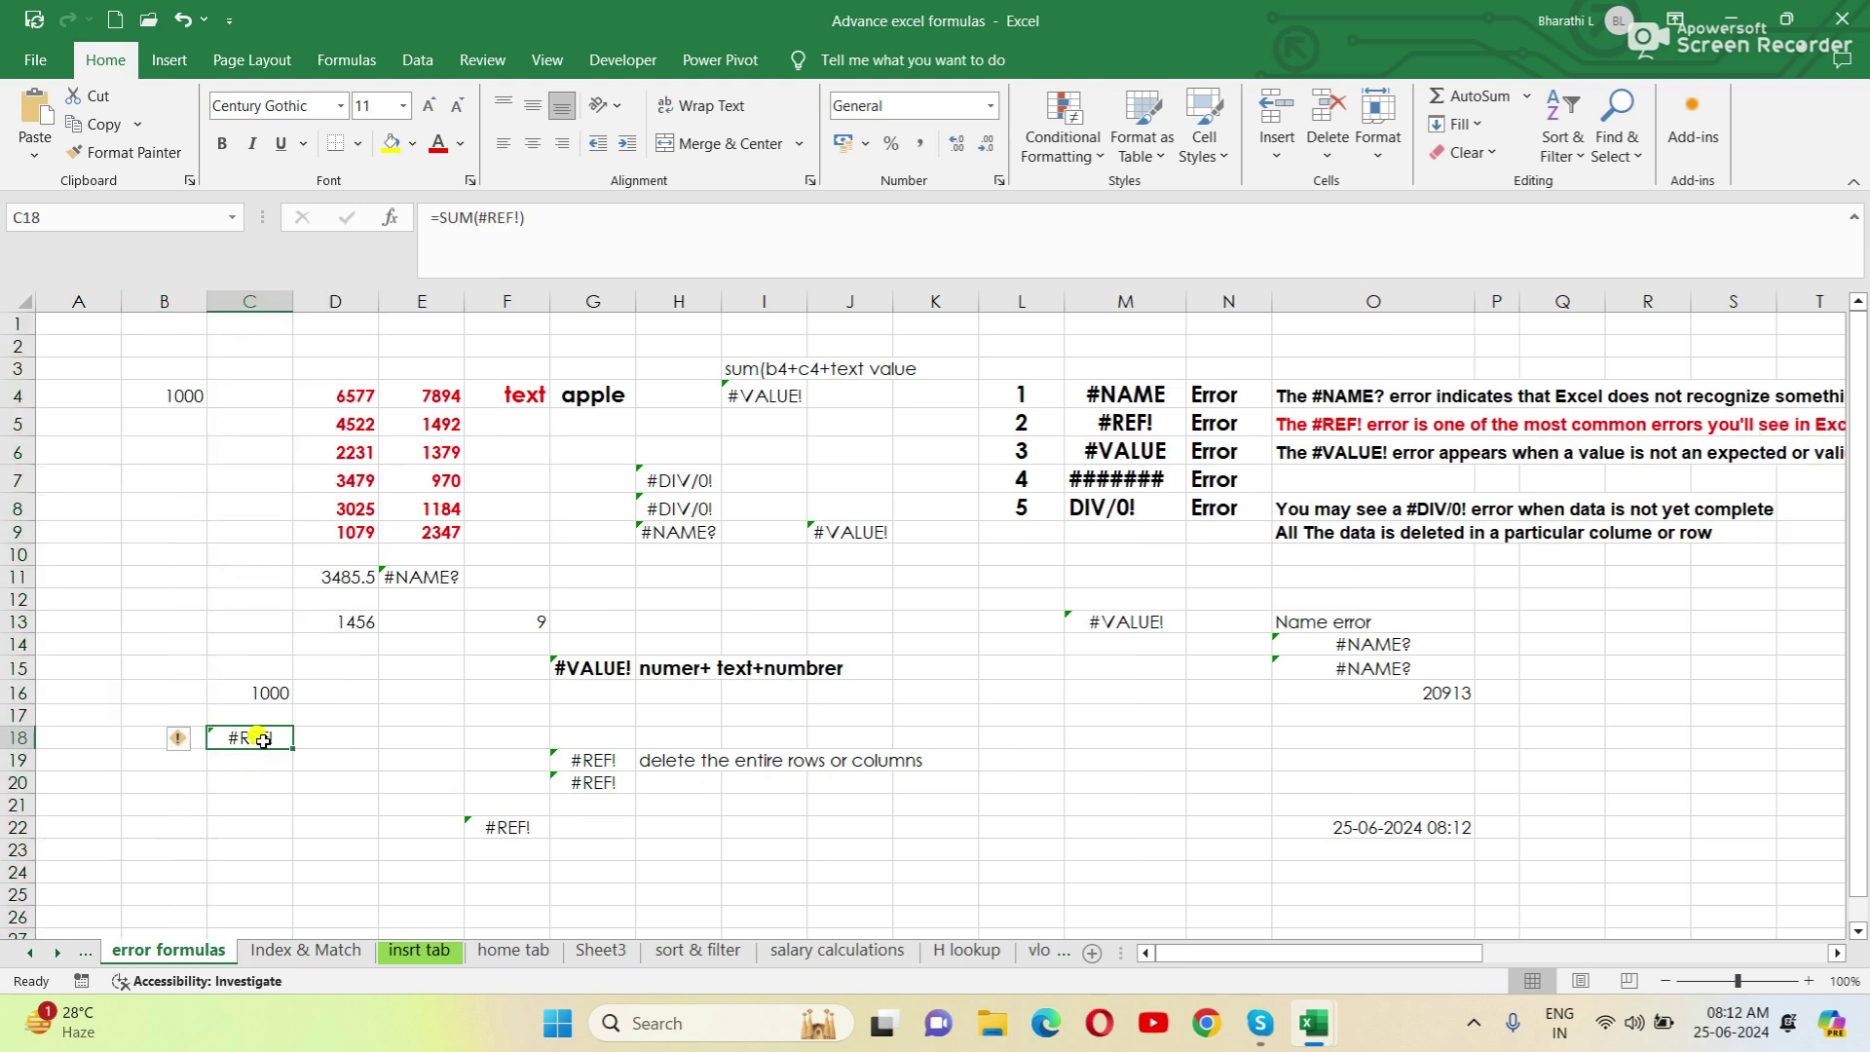
{"action": "left_click", "coordinate": [266, 693]}
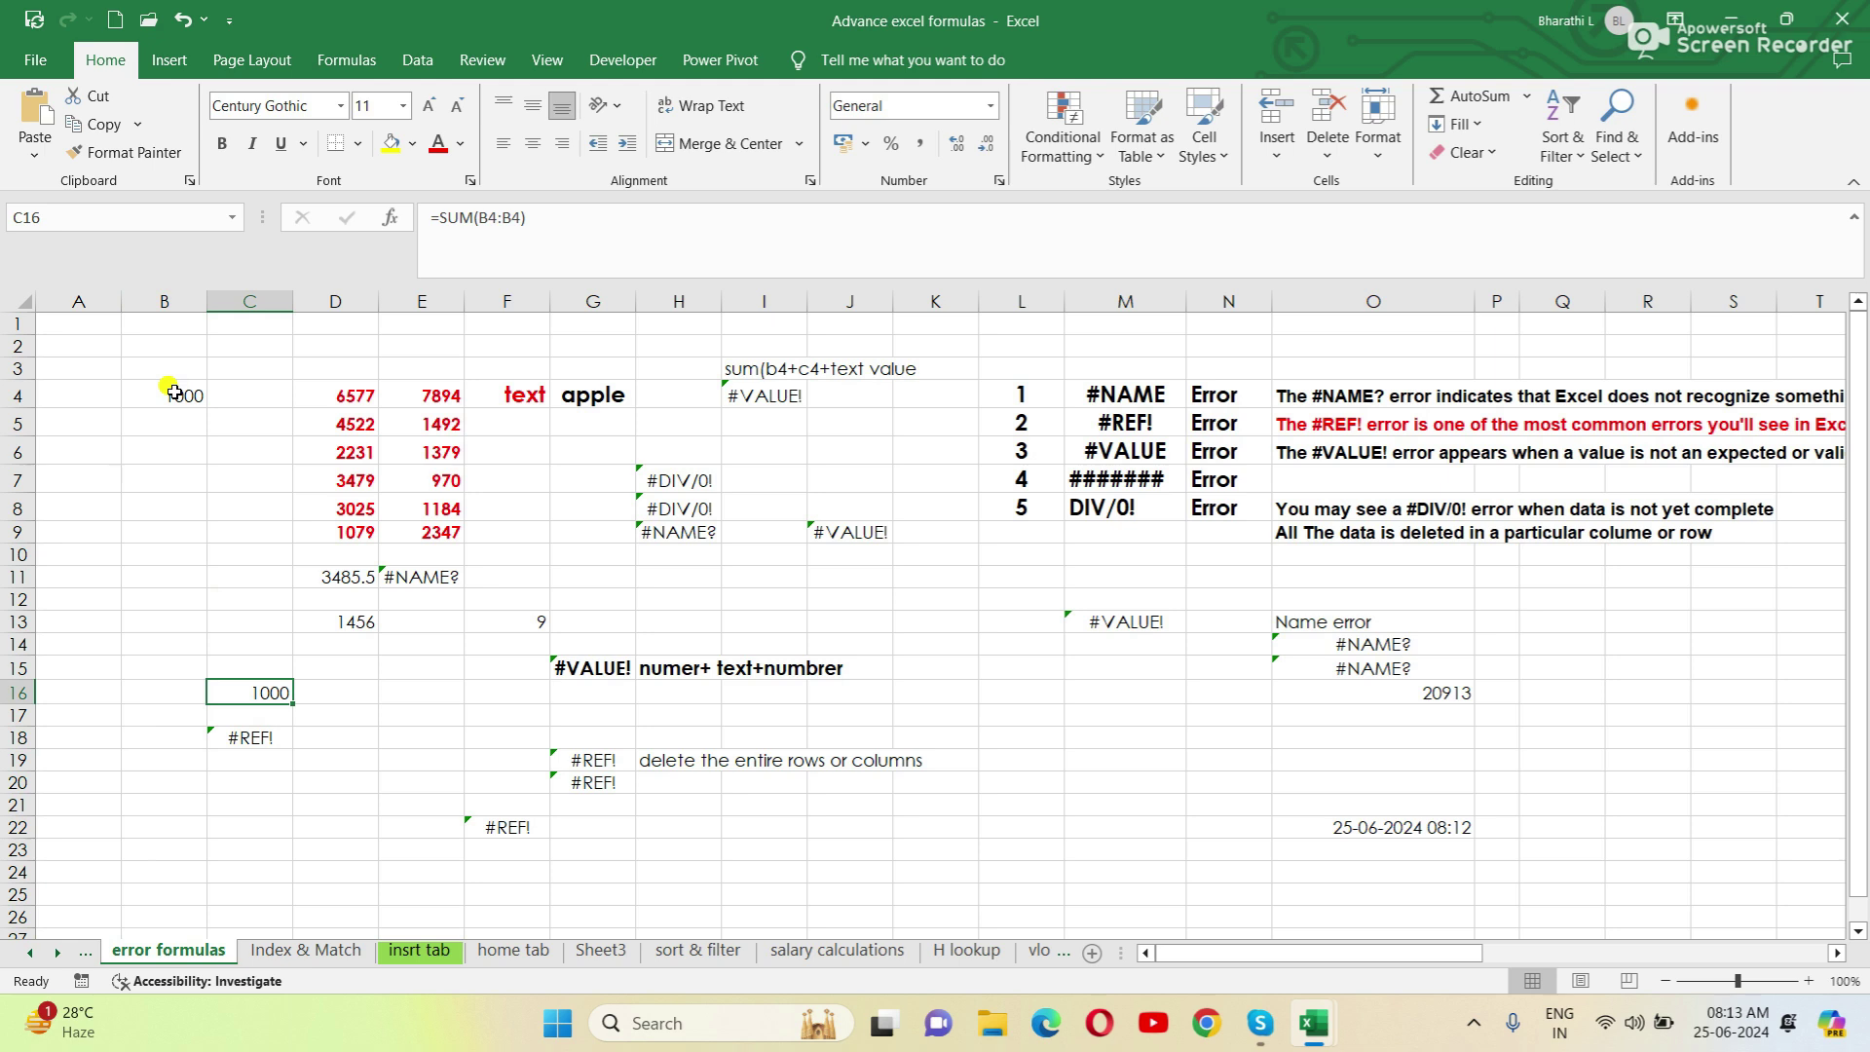
{"action": "left_click", "coordinate": [261, 738]}
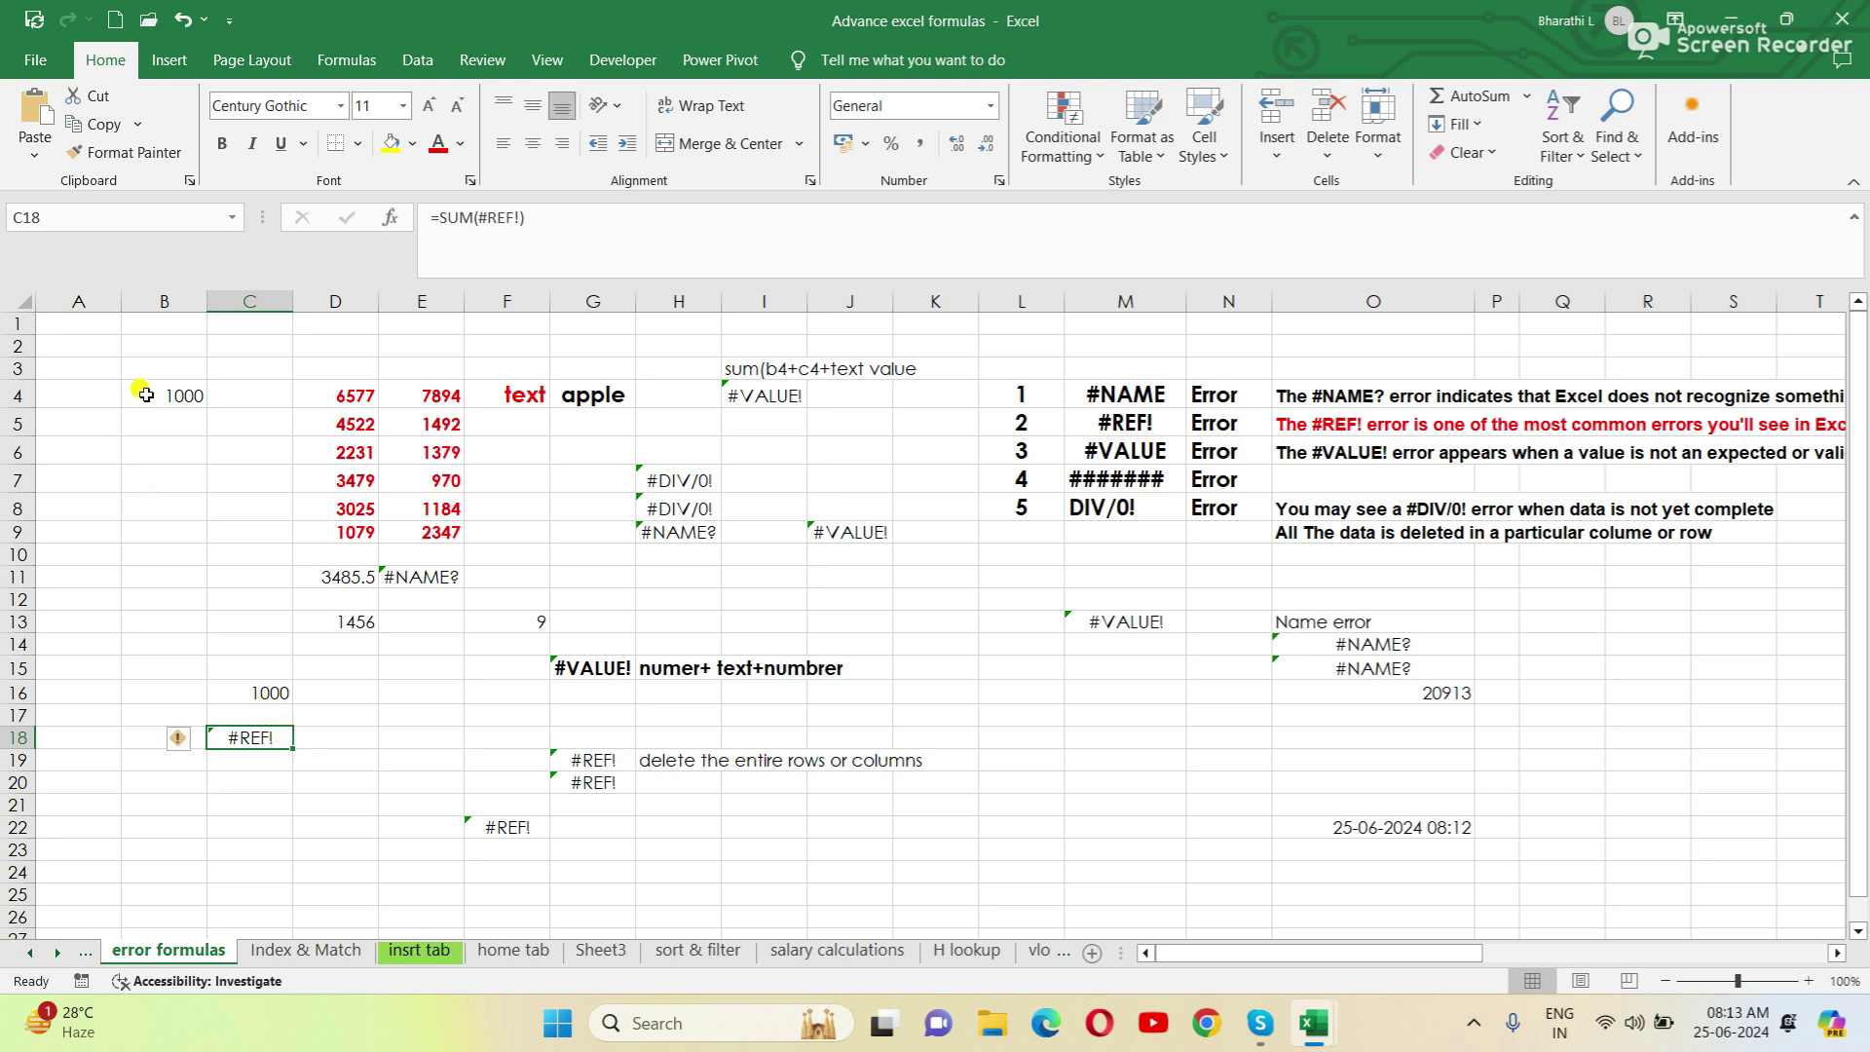
{"action": "left_click", "coordinate": [163, 292]}
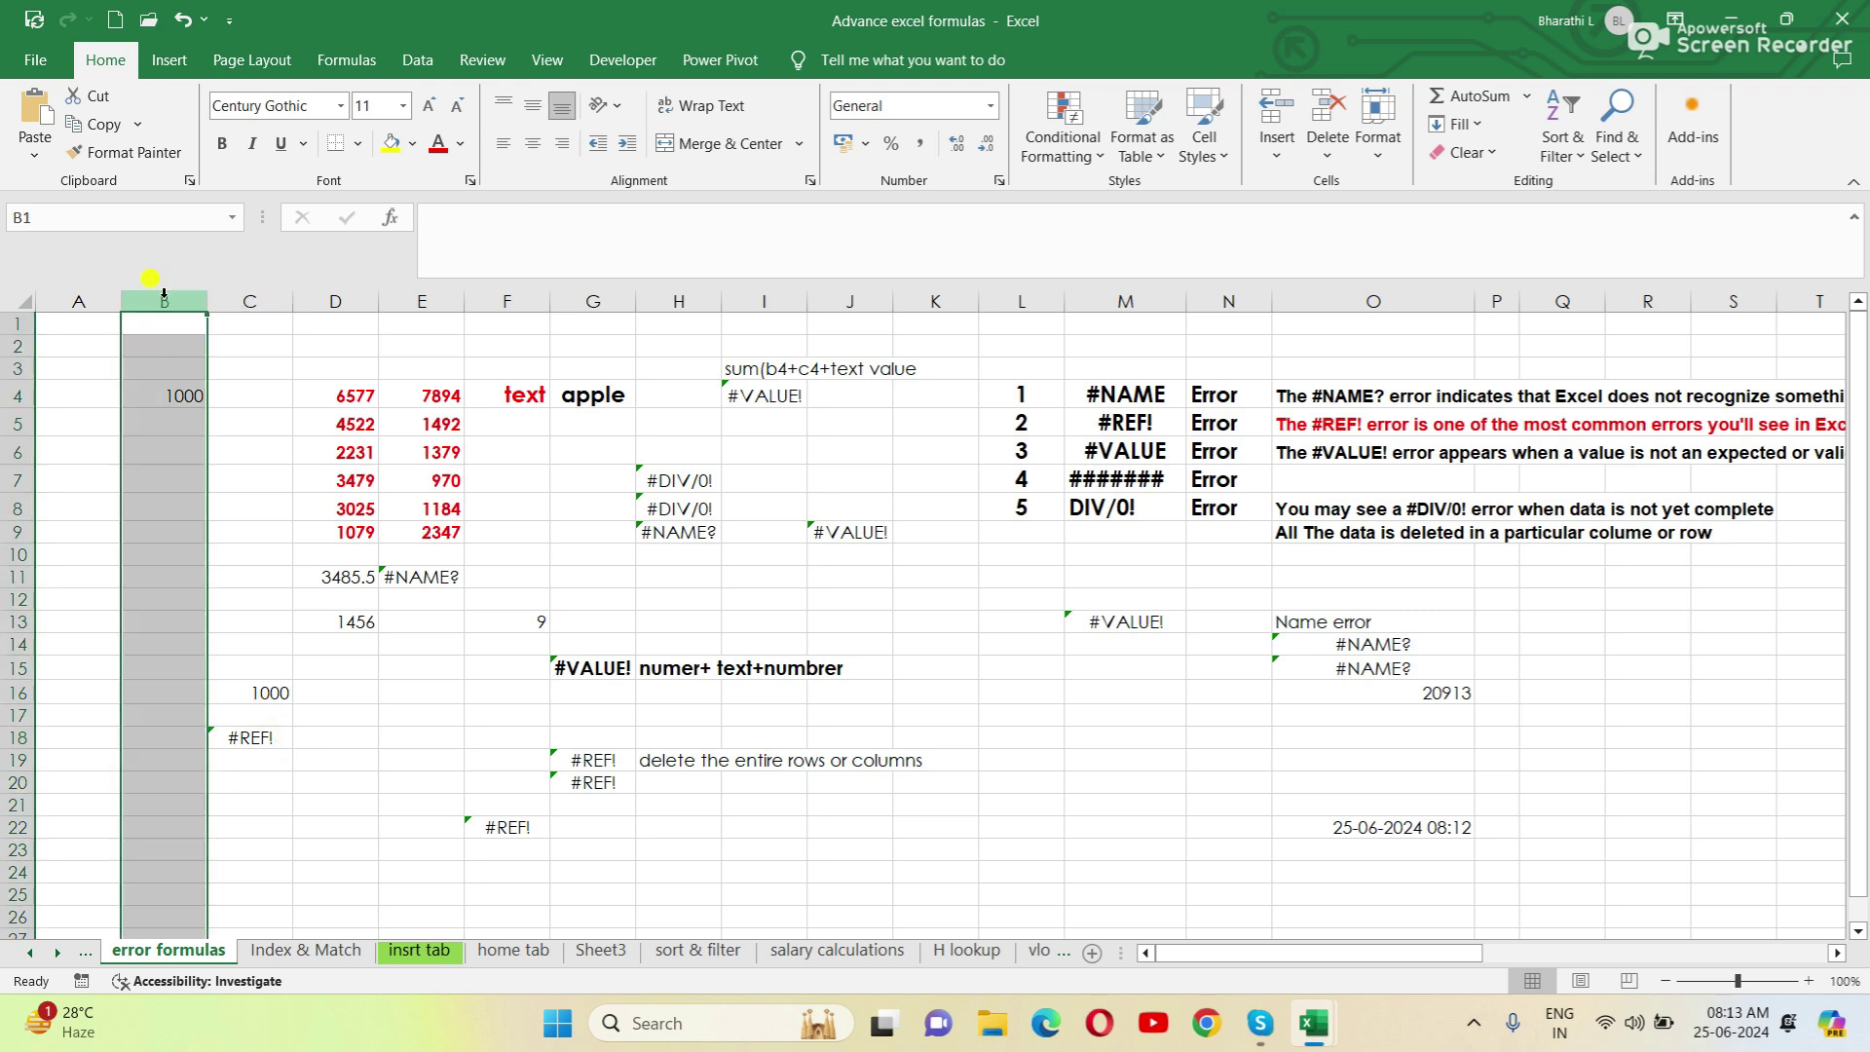
Delete the column holding 1000 and confirm B16 and B18 both return =SUM(#REF!)
{"action": "right_click", "coordinate": [161, 343]}
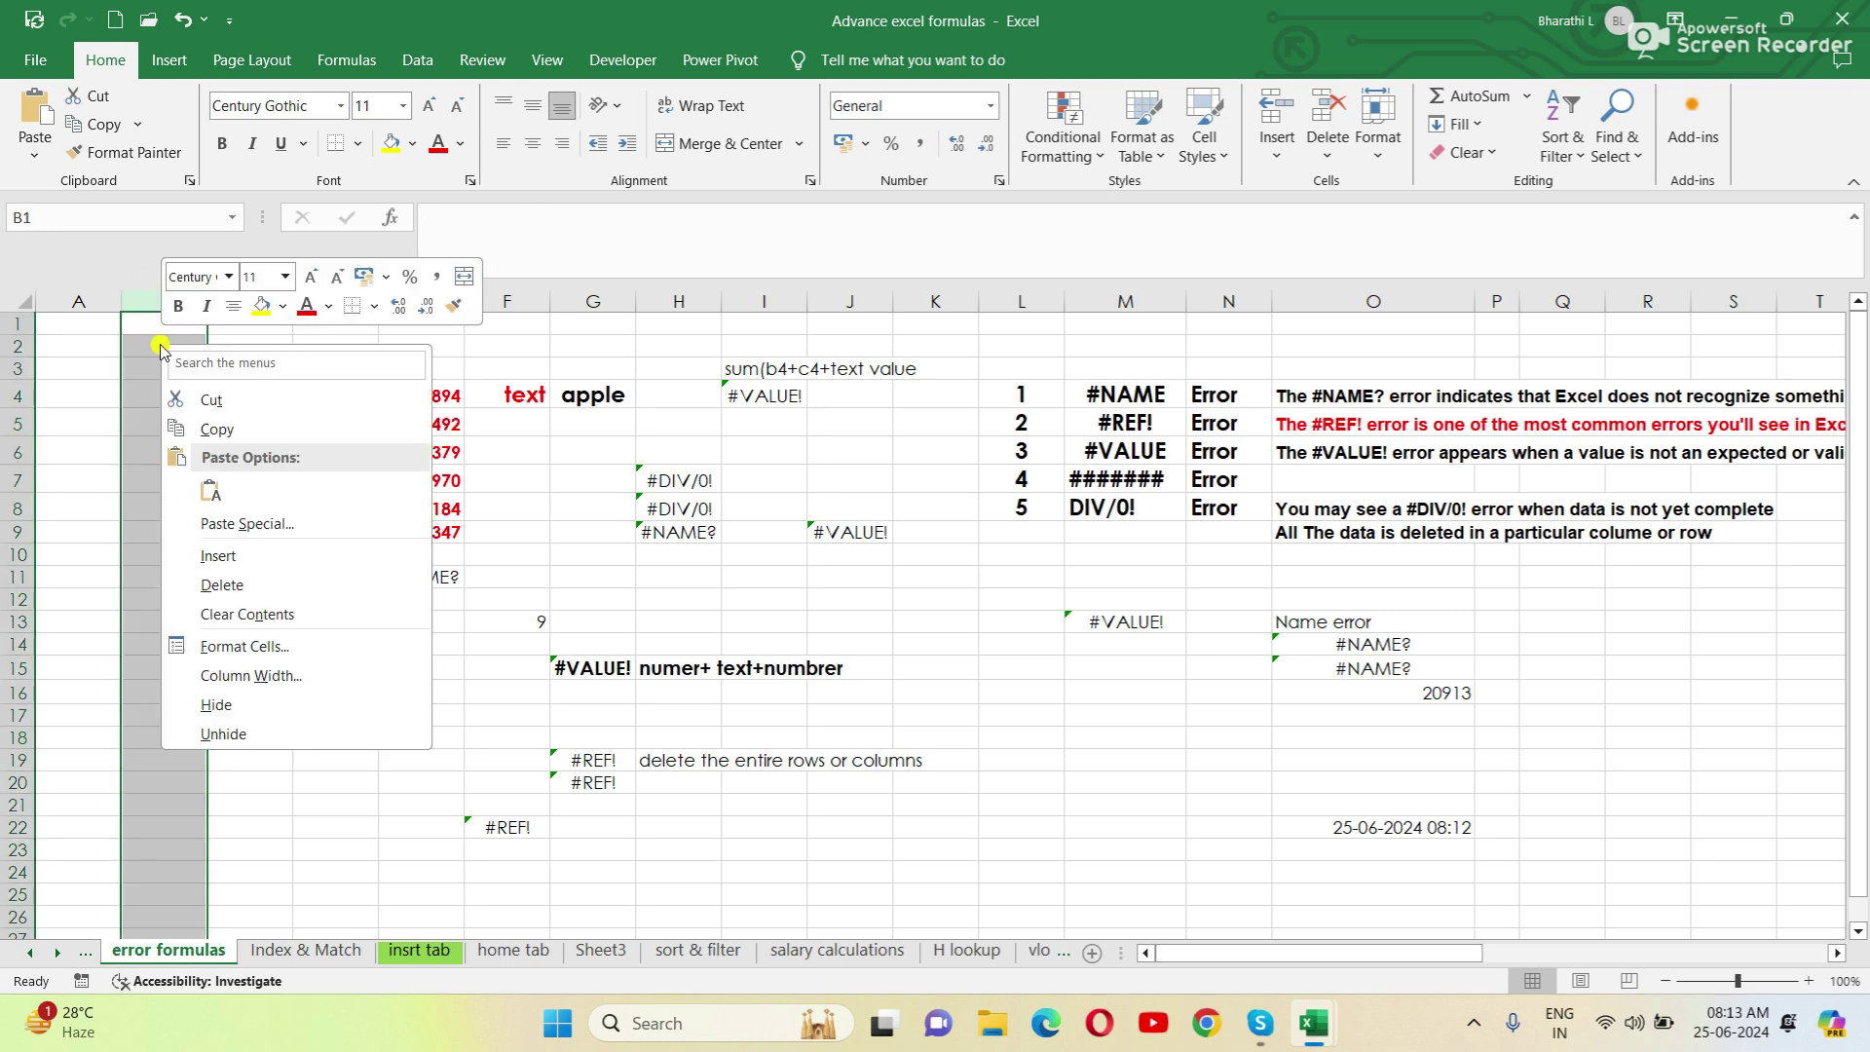
{"action": "left_click", "coordinate": [242, 584]}
{"action": "left_click", "coordinate": [184, 694]}
{"action": "left_click", "coordinate": [185, 750]}
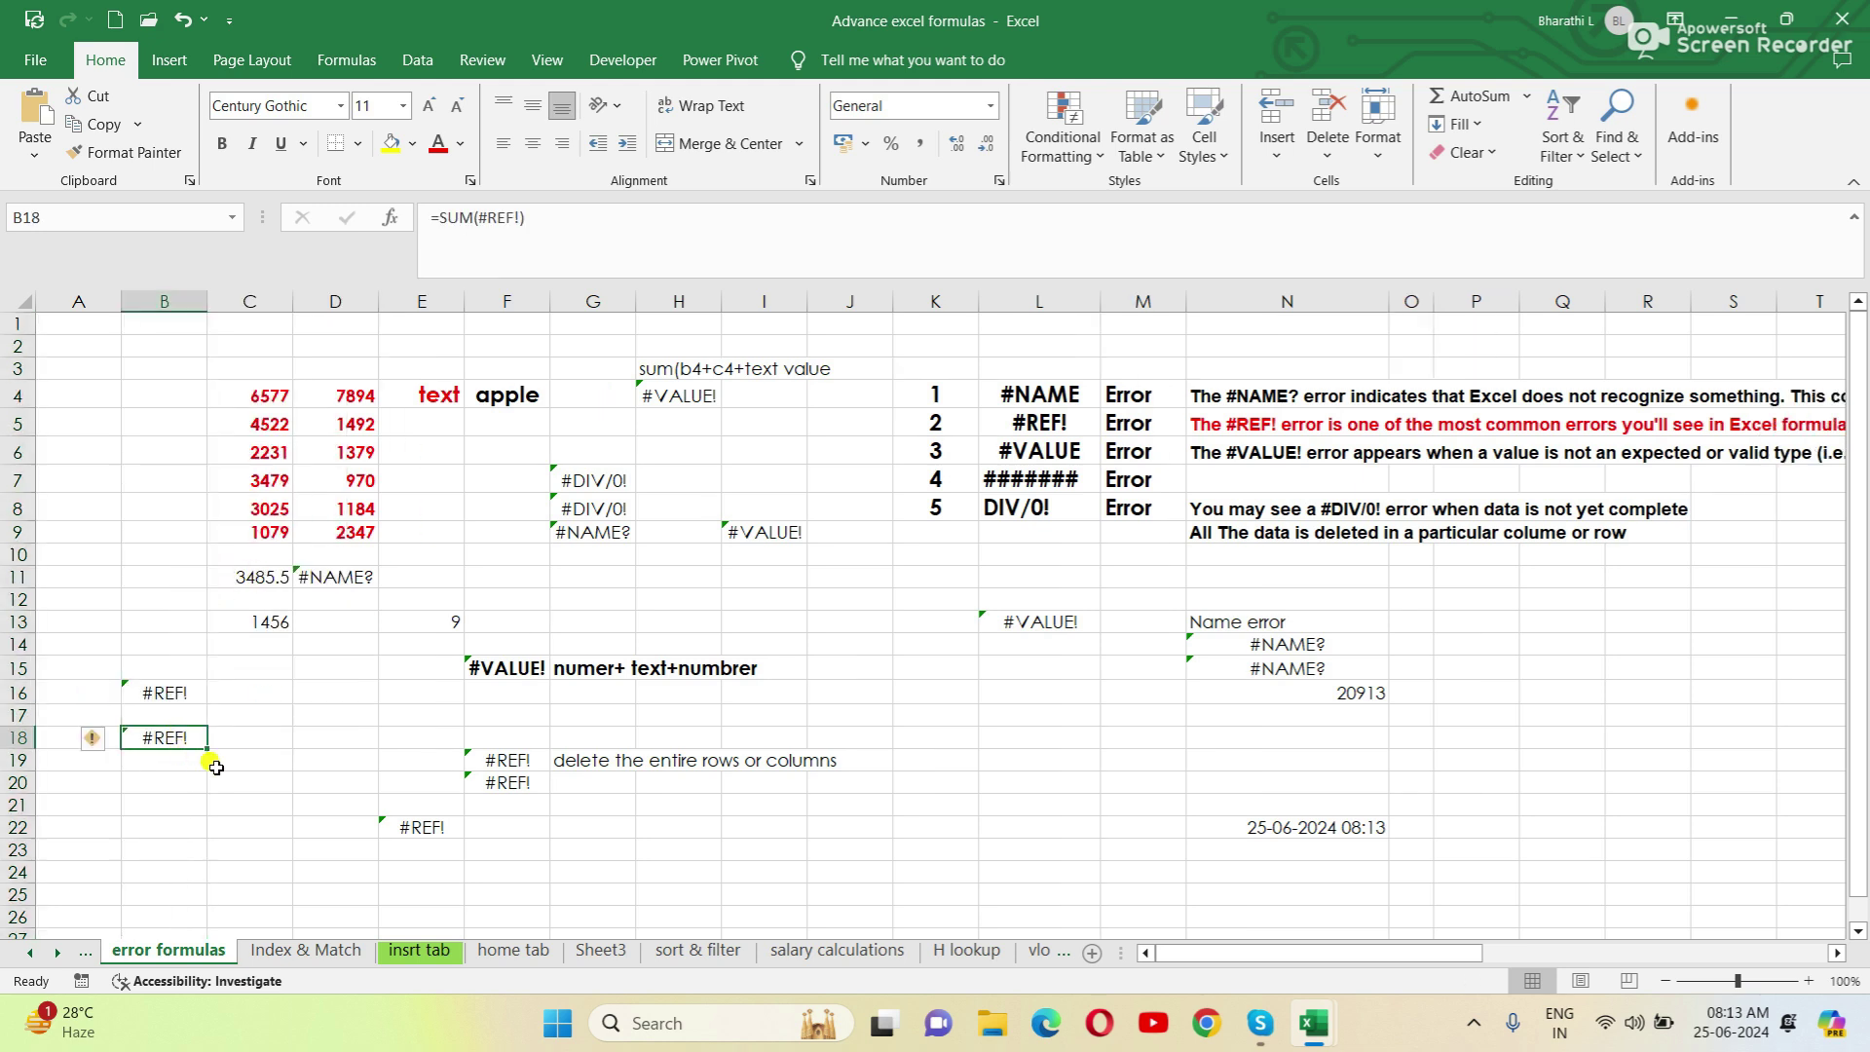
{"action": "key", "text": "Down"}
{"action": "left_click", "coordinate": [190, 694]}
{"action": "left_click", "coordinate": [185, 737]}
{"action": "mouse_move", "coordinate": [1259, 1023]}
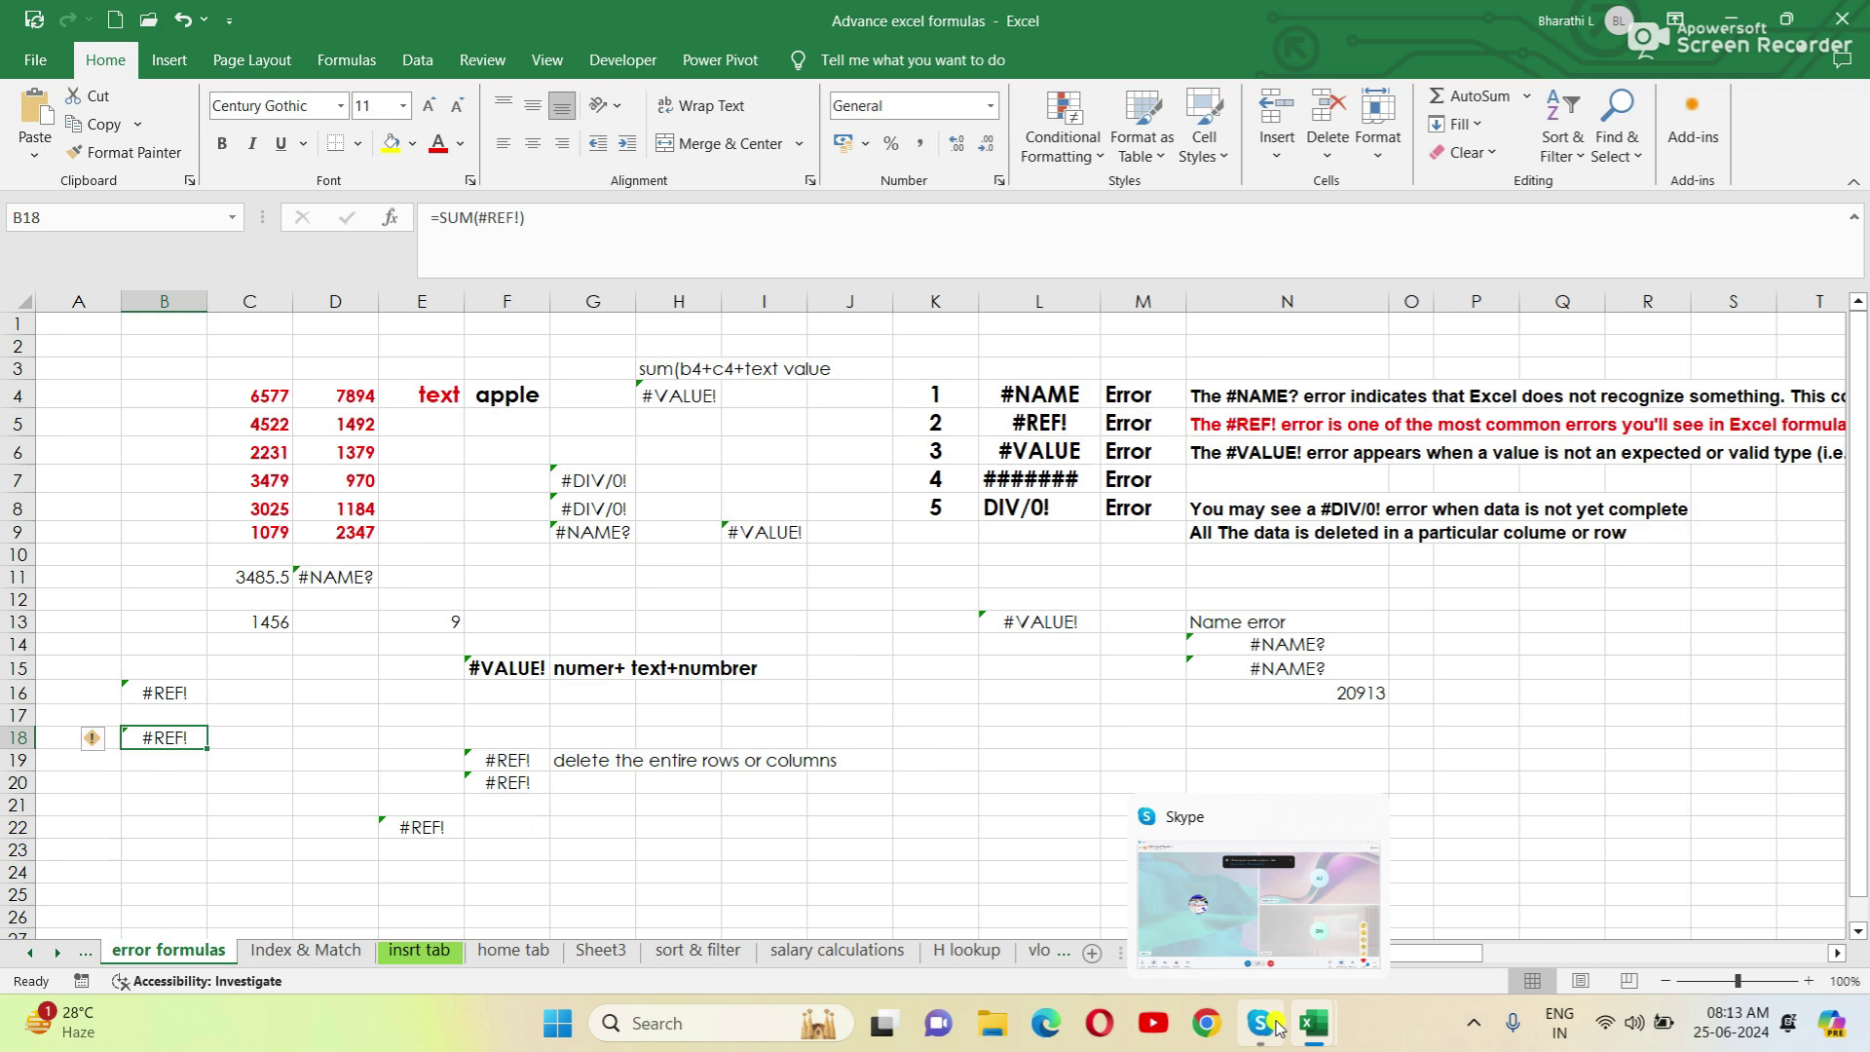
{"action": "left_click", "coordinate": [162, 687]}
{"action": "left_click", "coordinate": [178, 733]}
{"action": "left_click", "coordinate": [758, 843]}
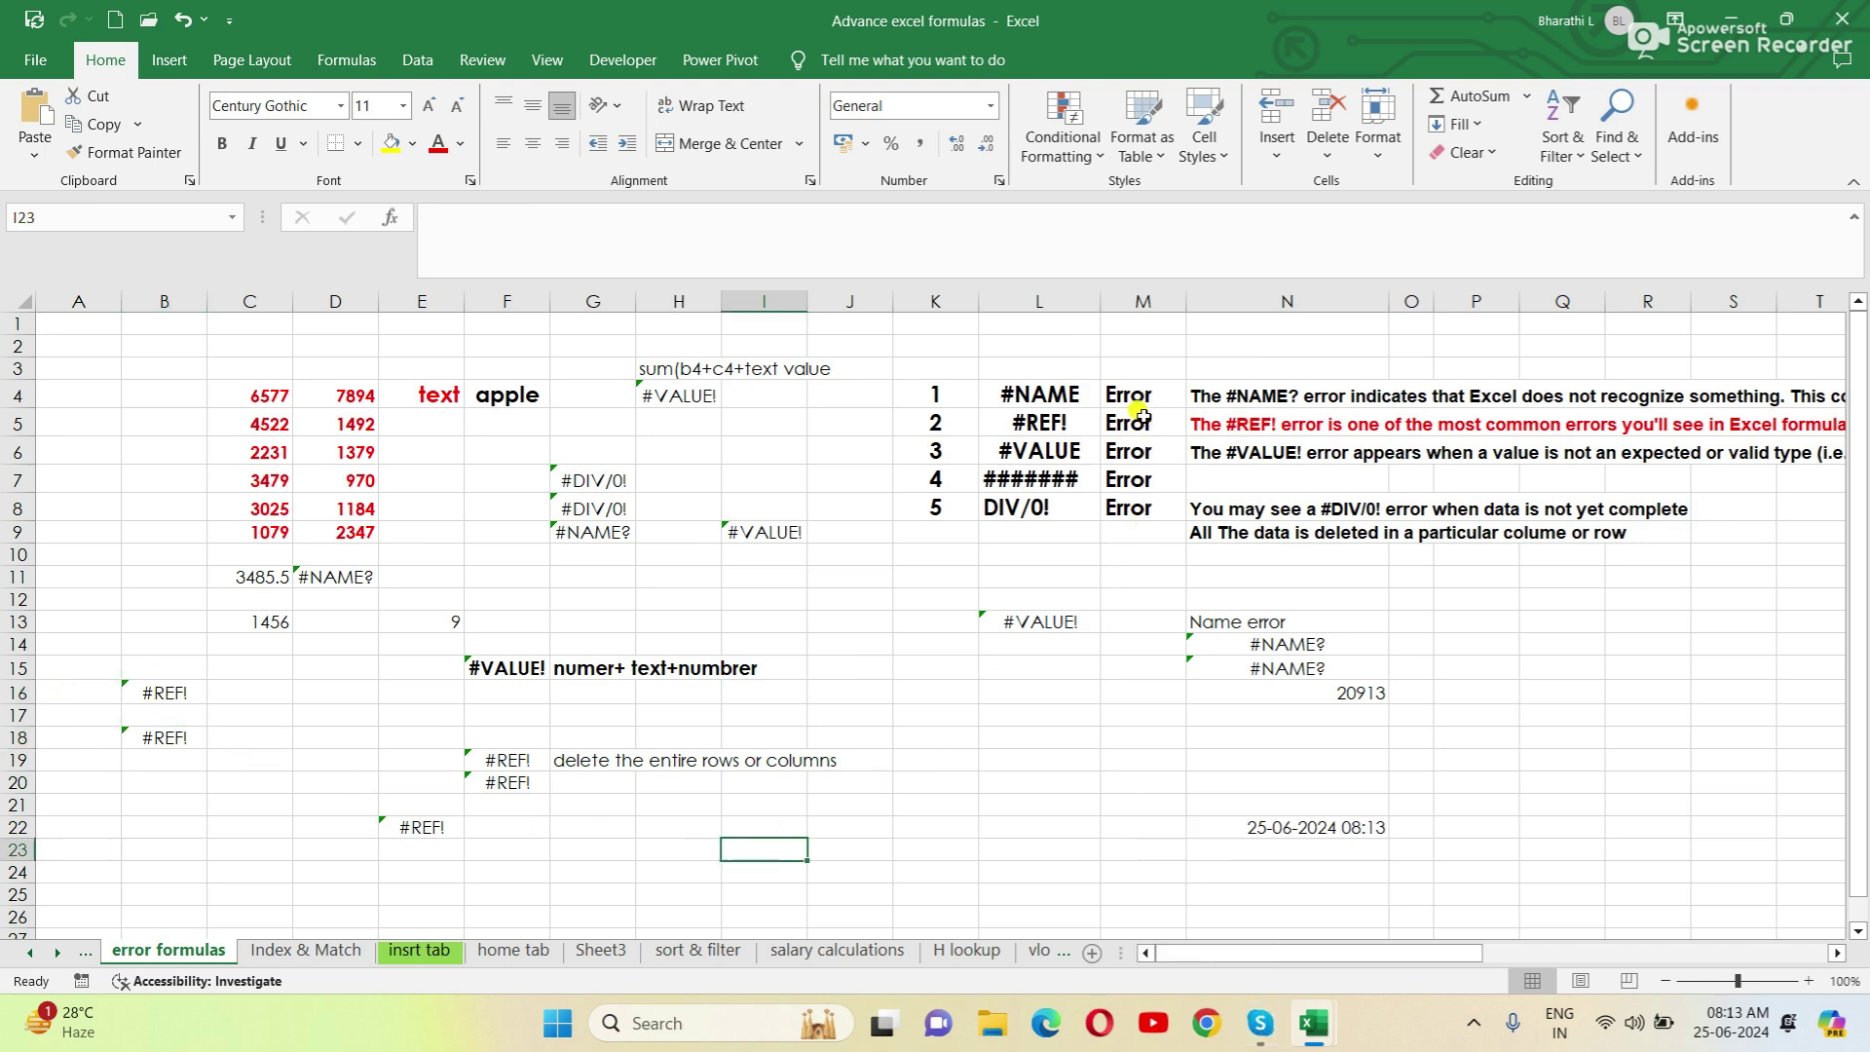
{"action": "left_click", "coordinate": [1049, 450]}
{"action": "left_click_drag", "start_coordinate": [1295, 952], "coordinate": [1349, 956]}
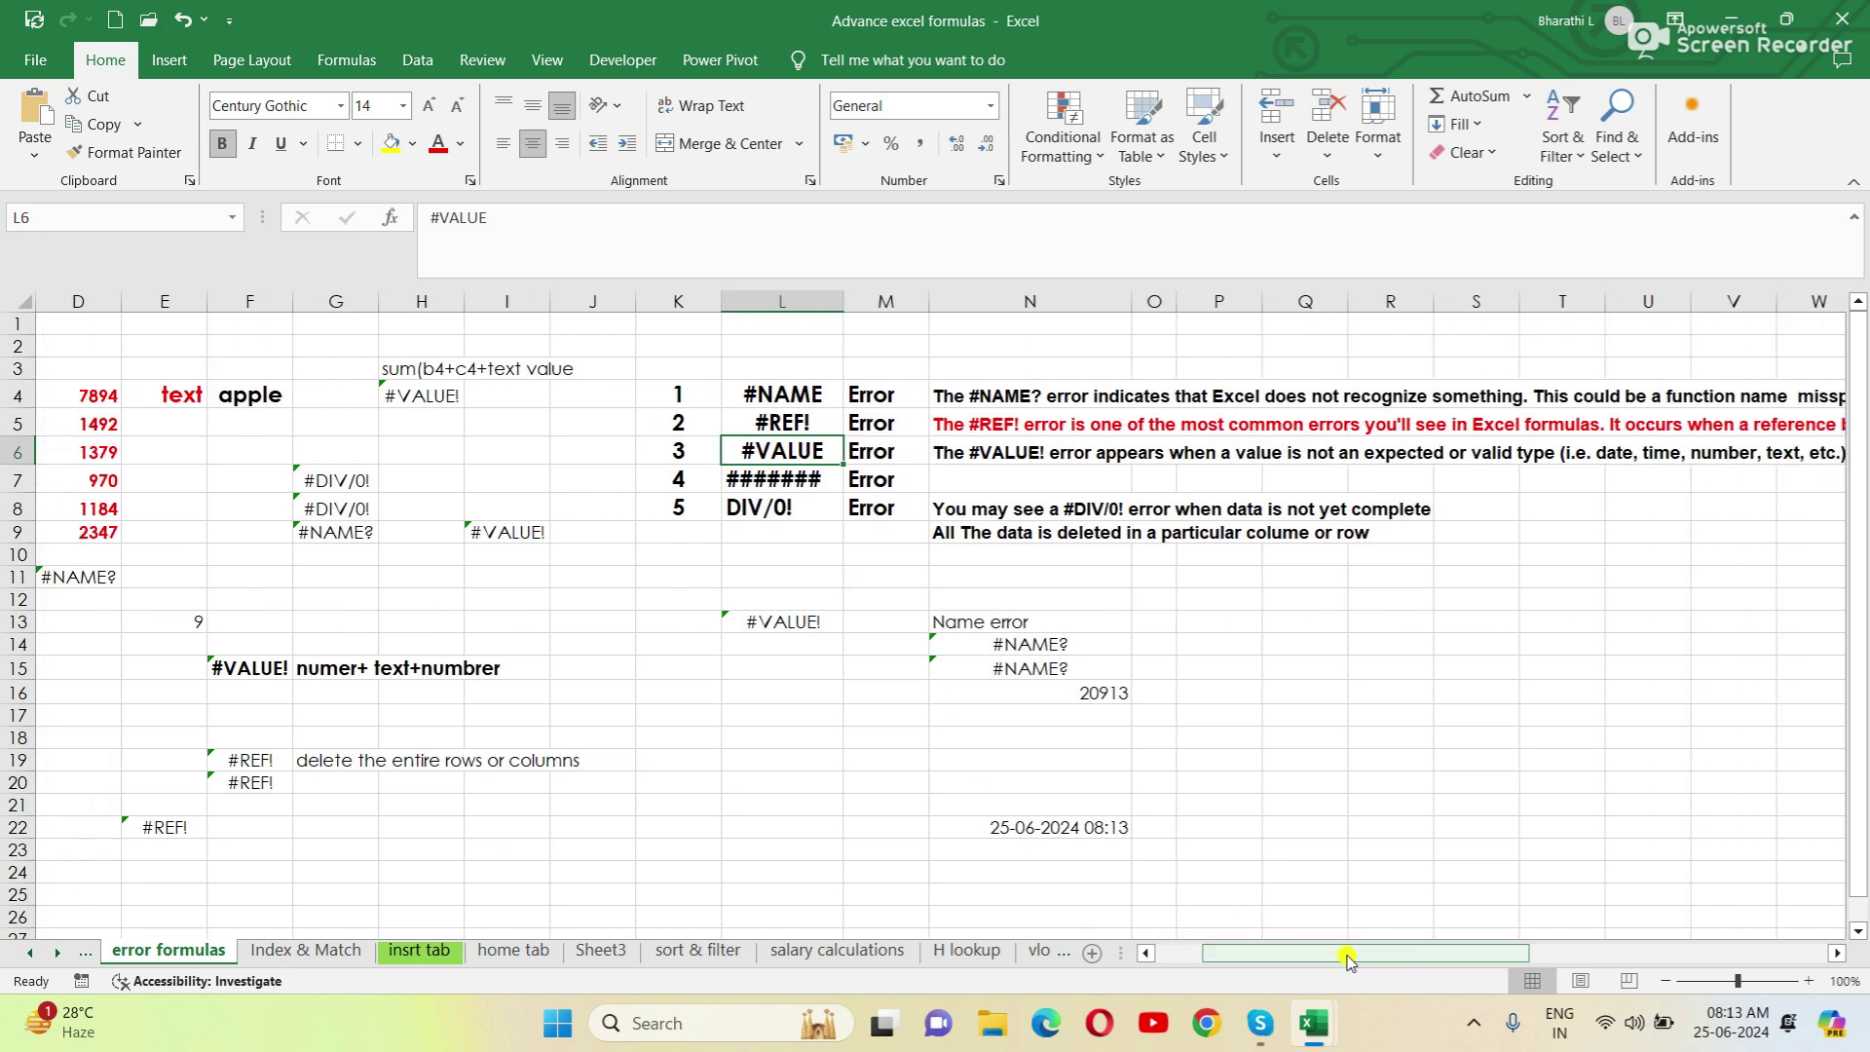
{"action": "left_click_drag", "start_coordinate": [1349, 957], "coordinate": [1429, 954]}
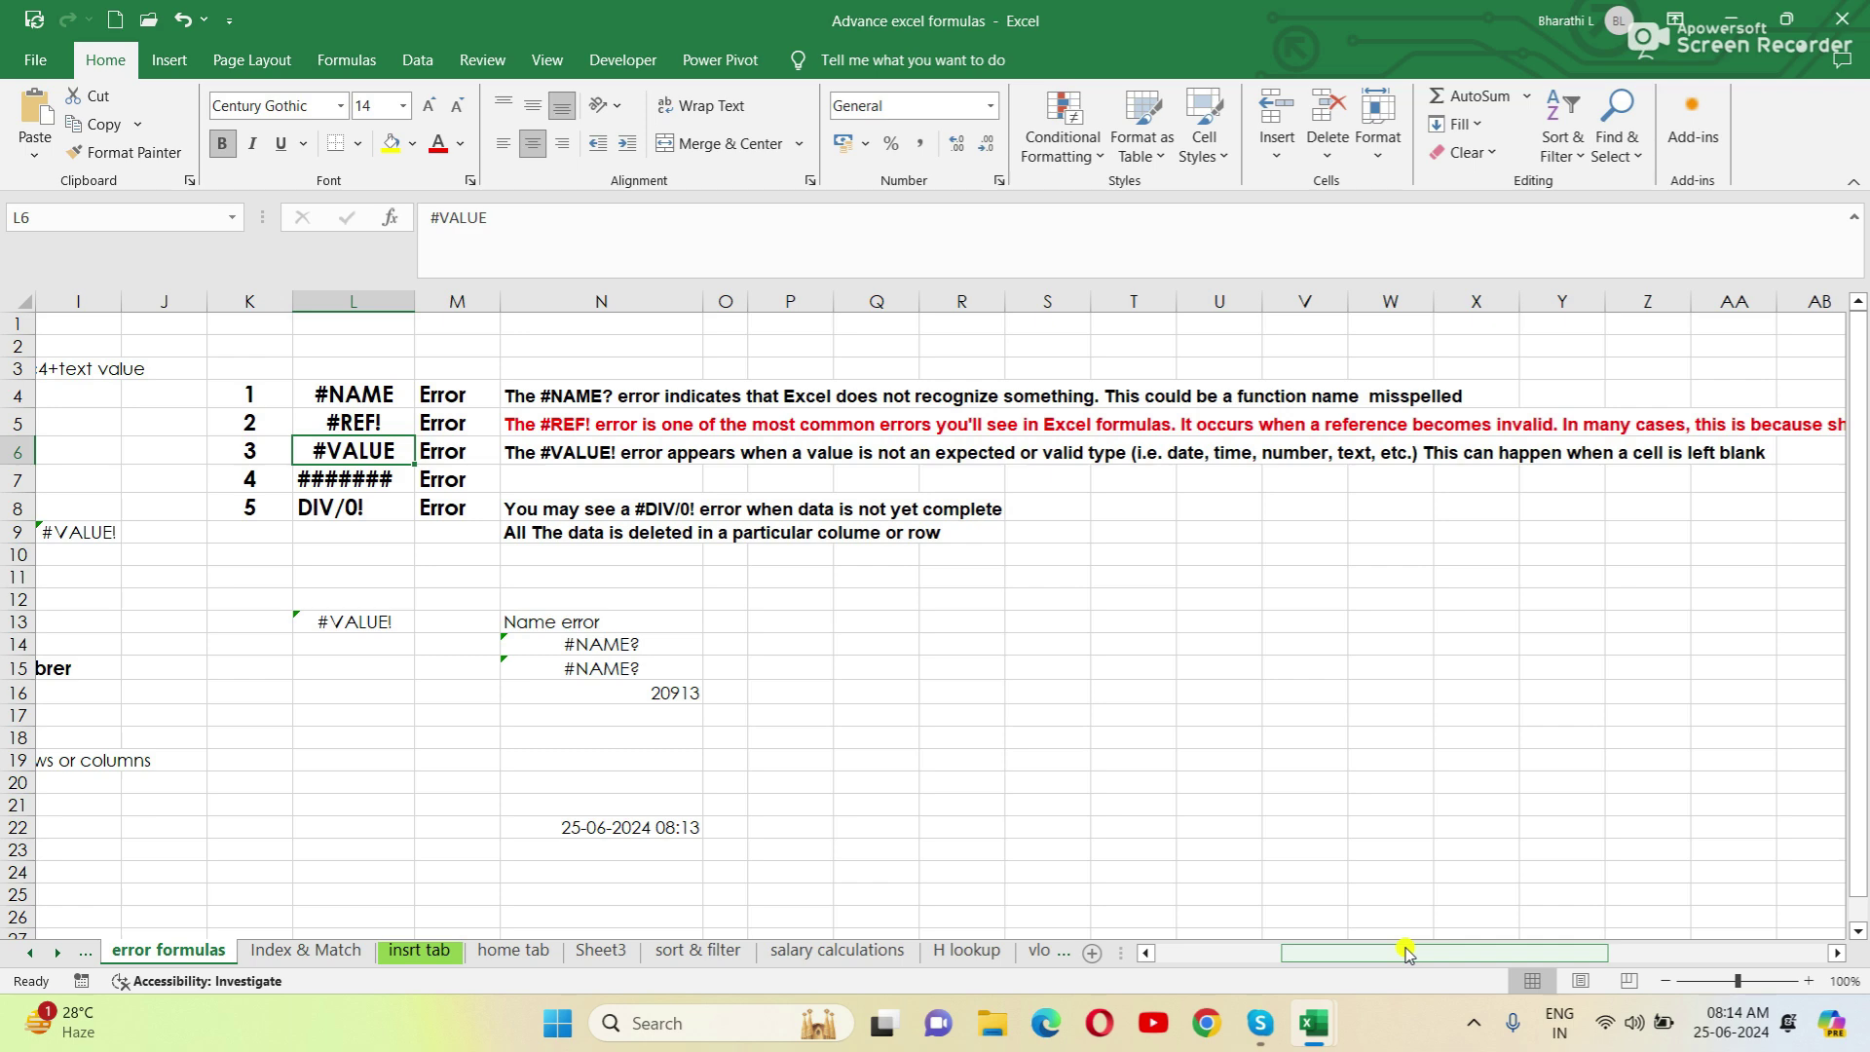
{"action": "left_click_drag", "start_coordinate": [1405, 951], "coordinate": [1277, 951]}
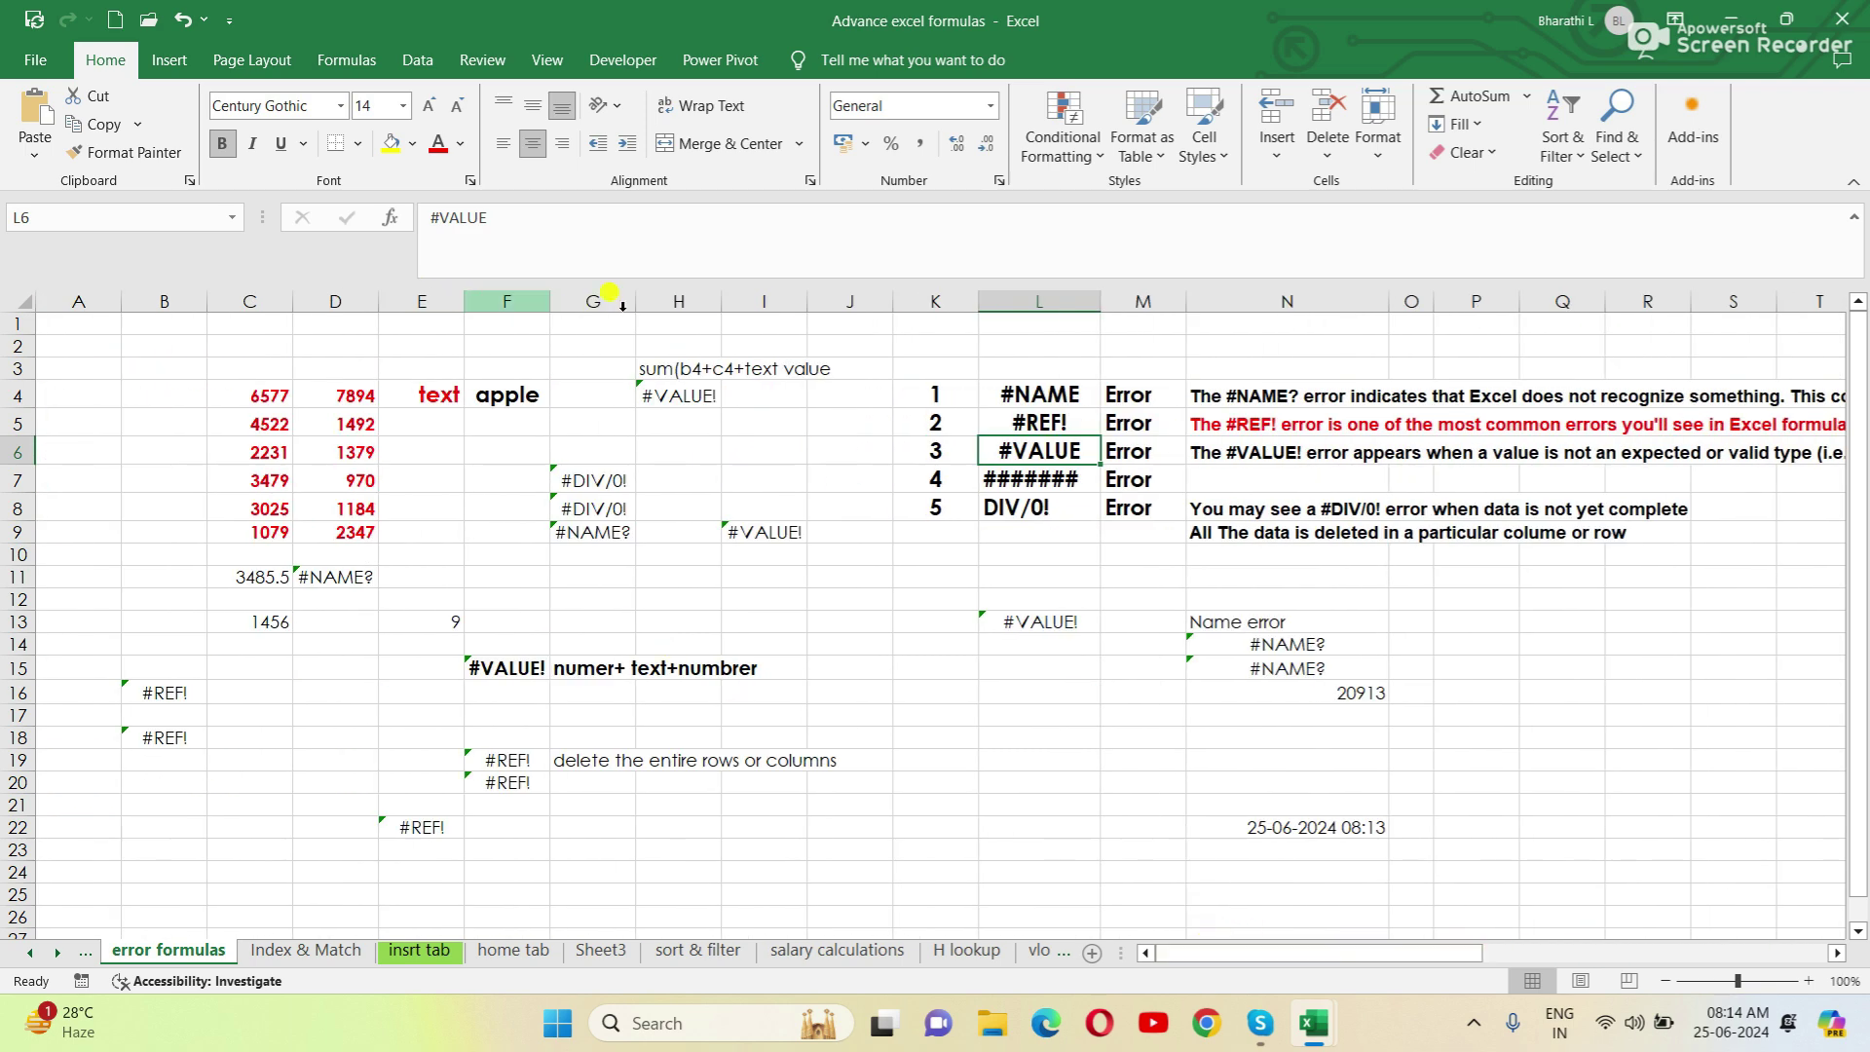
Compare H4's #VALUE! sum against 6577 in C4, 7894 in D4, and the words 'text' and 'apple' in E4:F4
{"action": "left_click", "coordinate": [662, 395]}
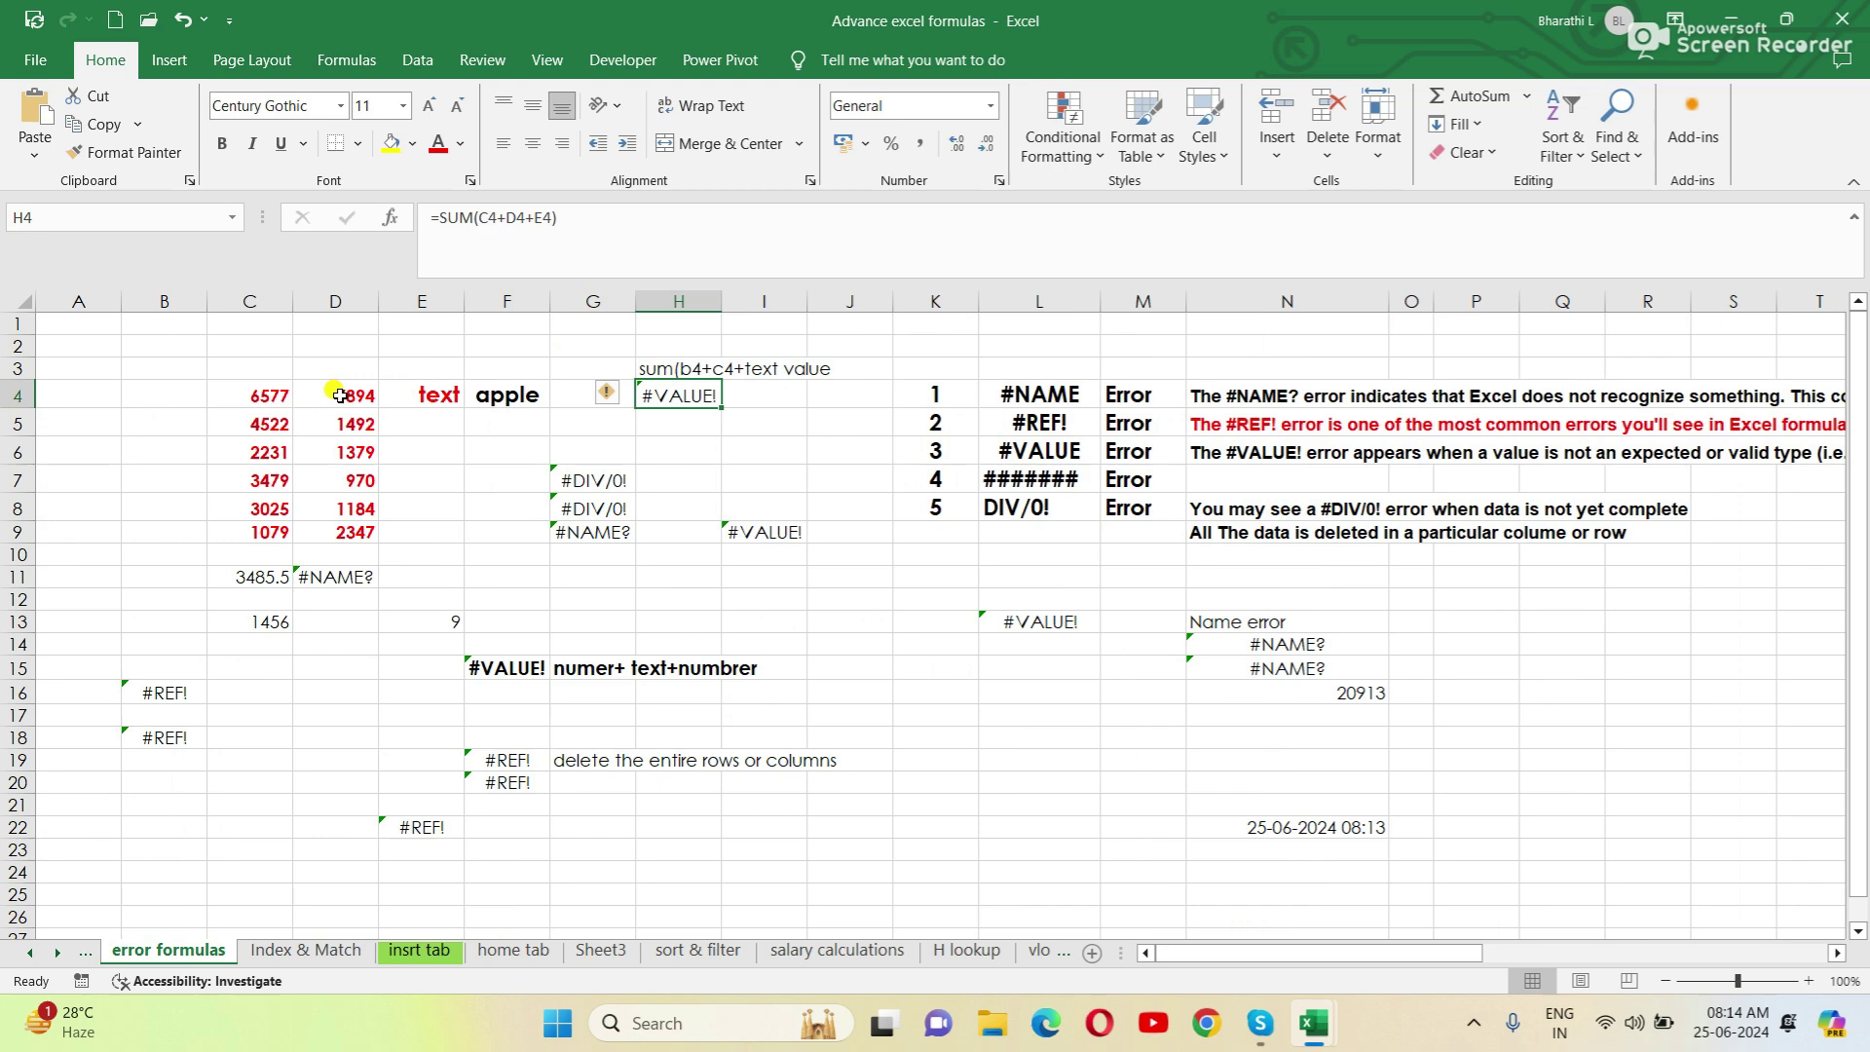
{"action": "left_click", "coordinate": [264, 400]}
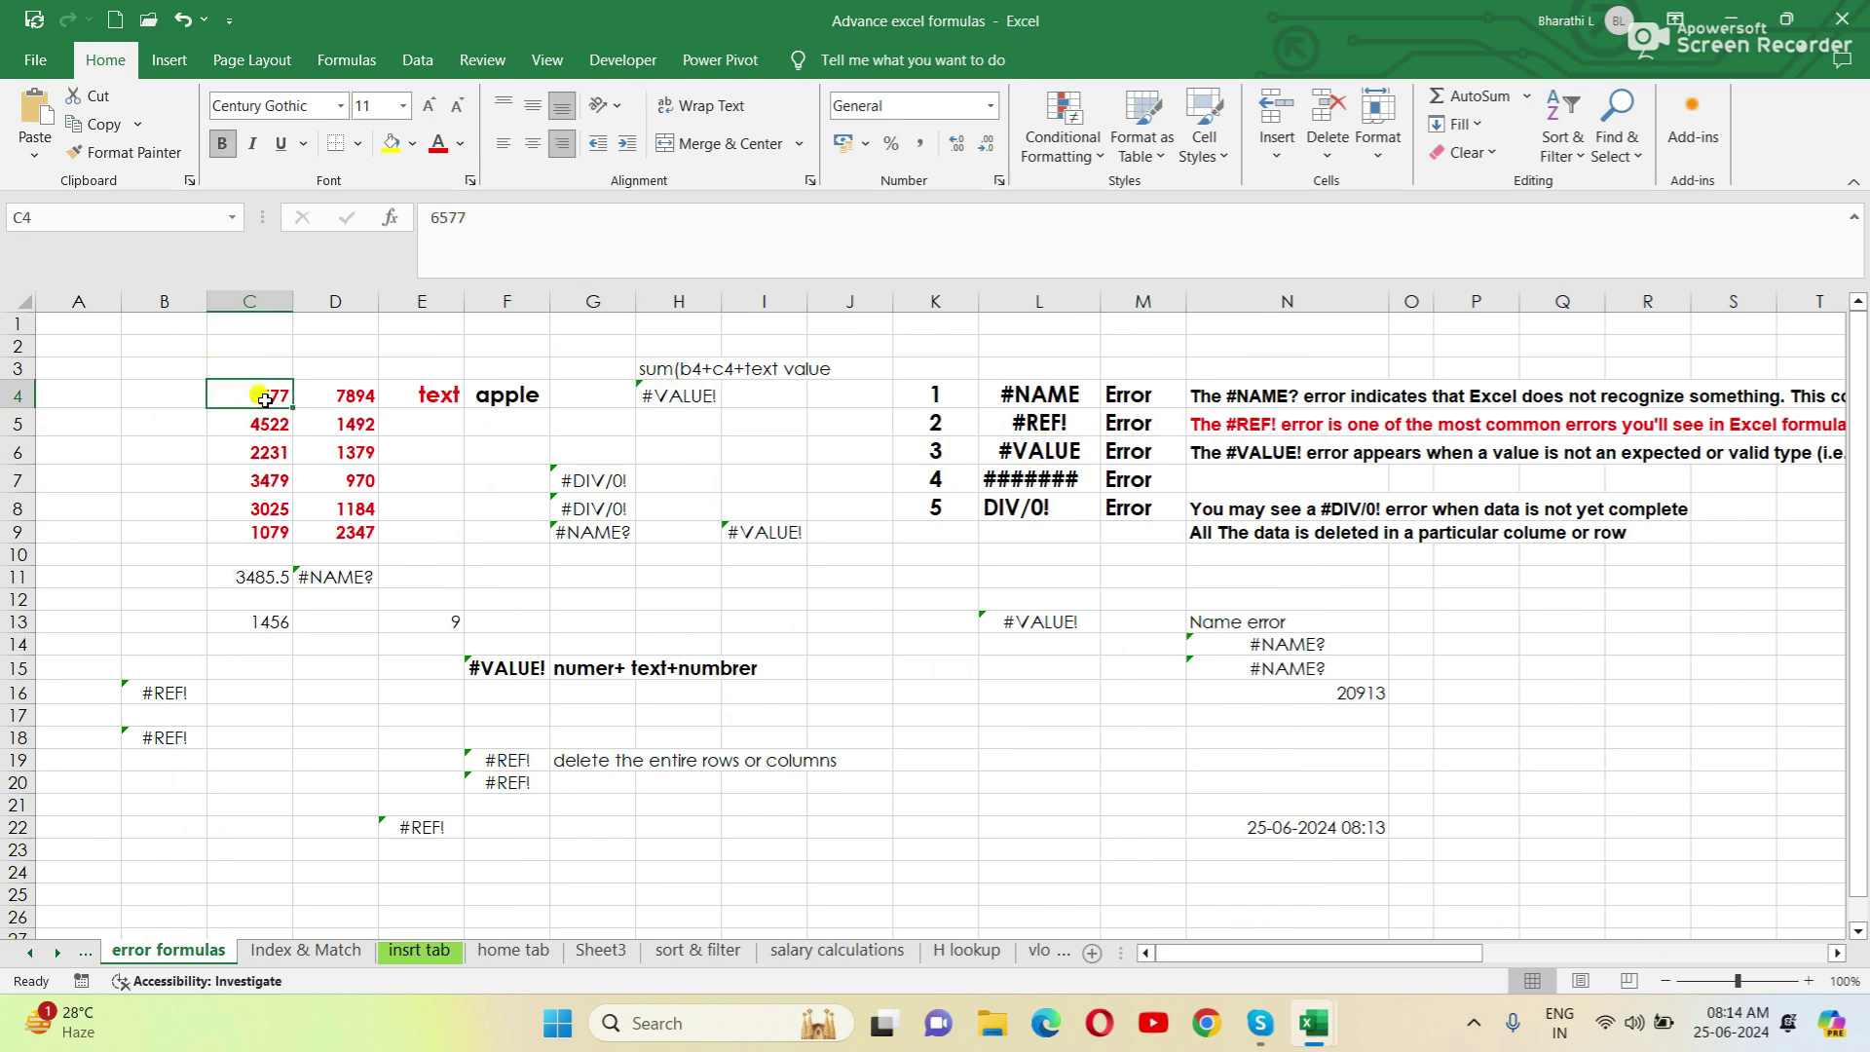
{"action": "left_click", "coordinate": [331, 400]}
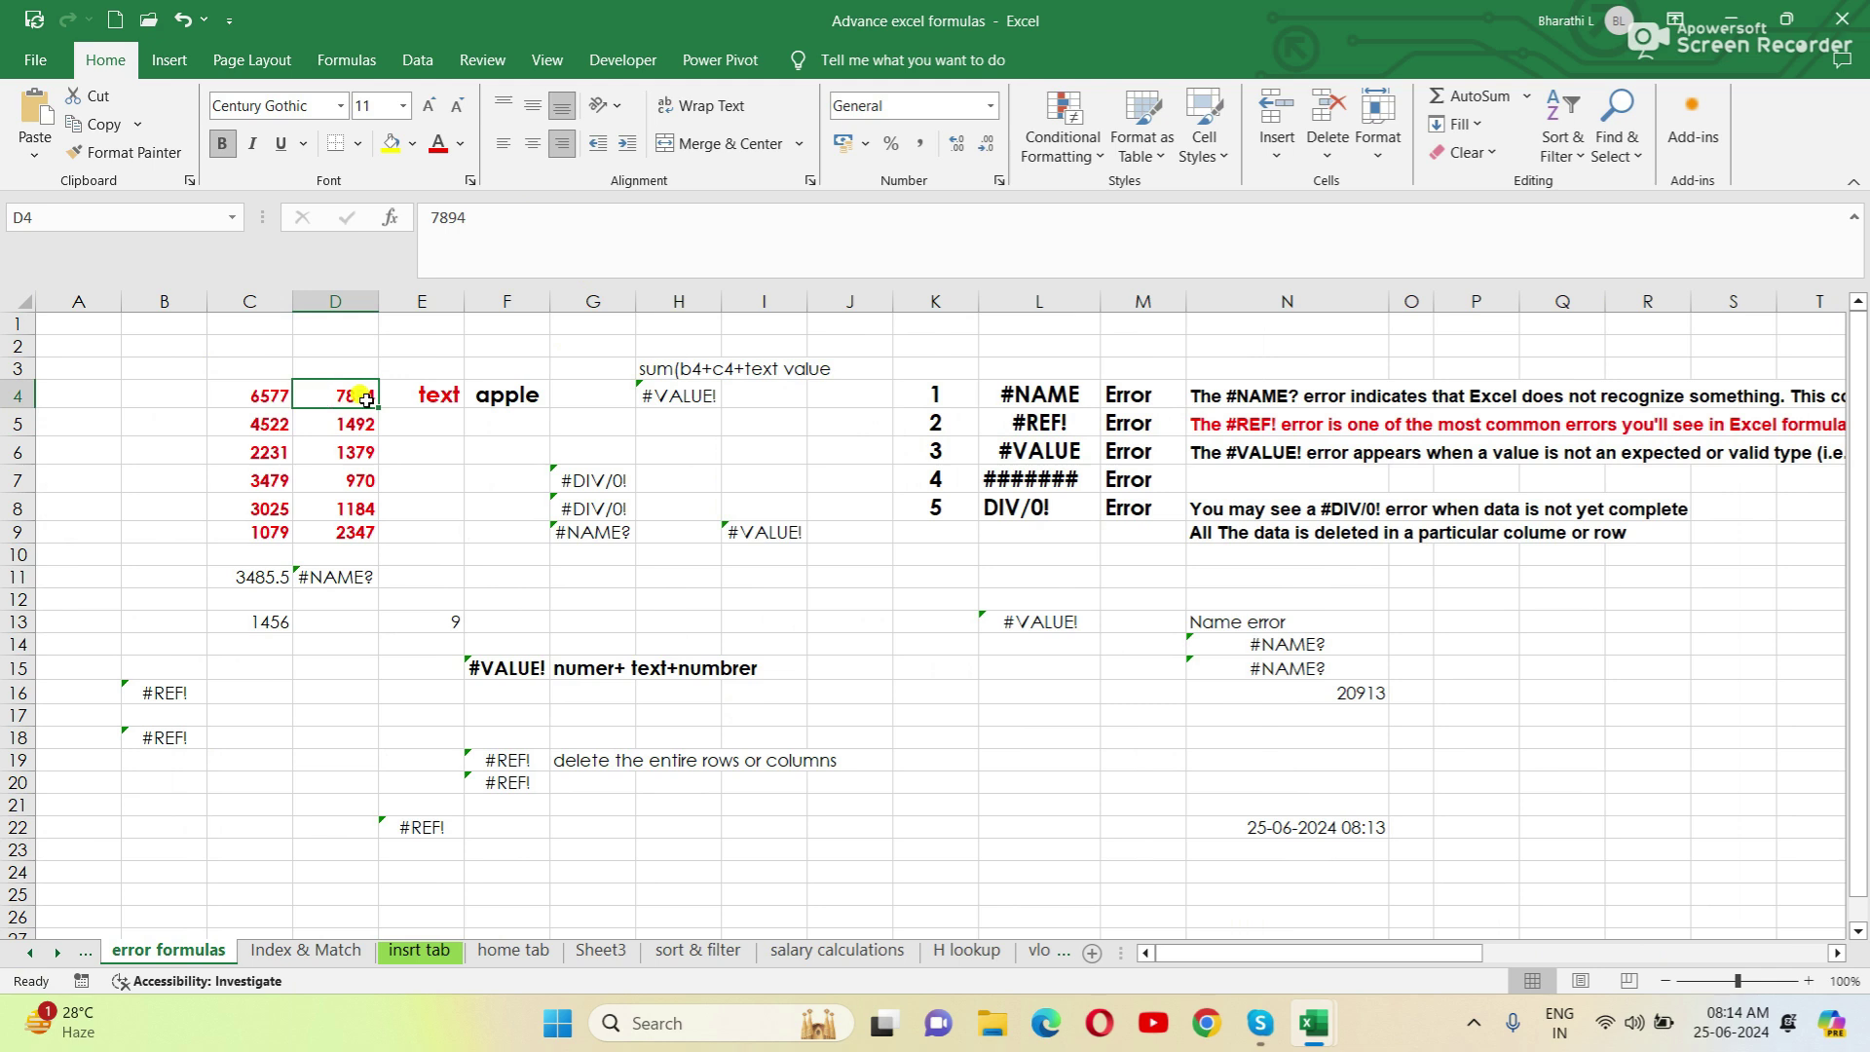
{"action": "left_click", "coordinate": [431, 401]}
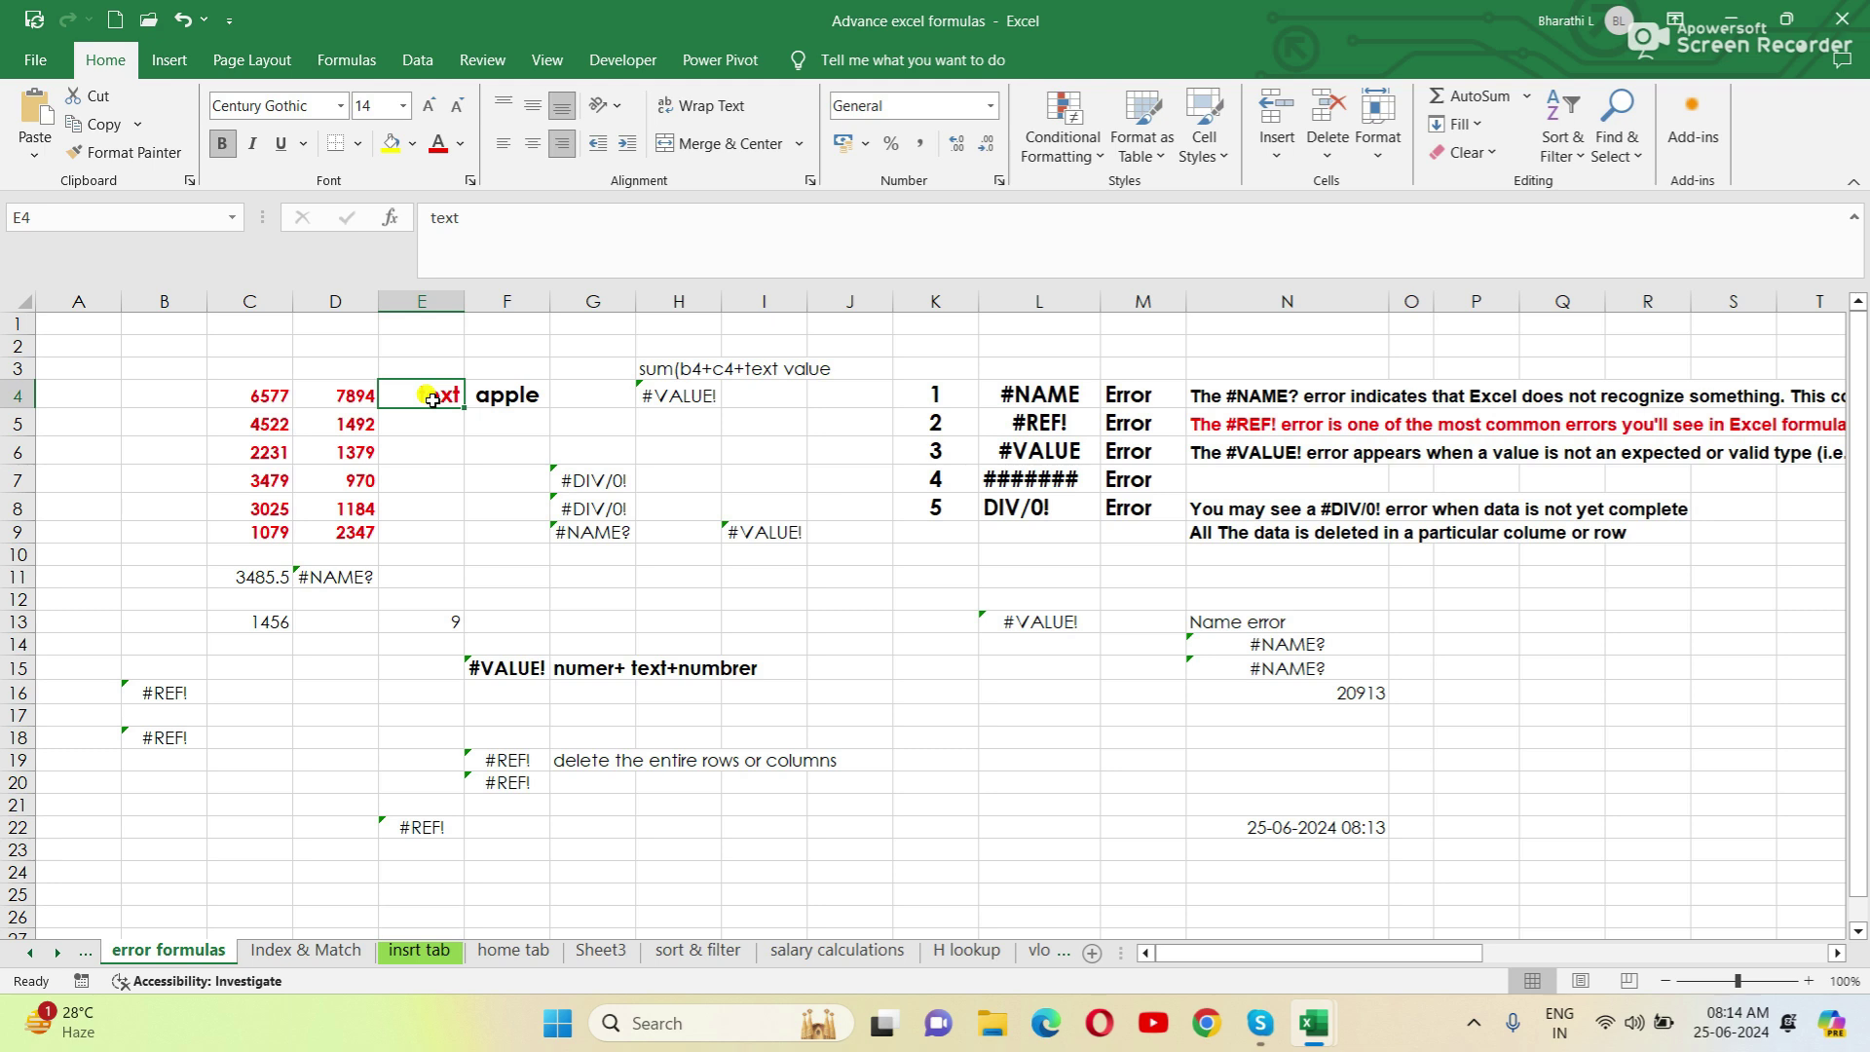
{"action": "left_click", "coordinate": [498, 398]}
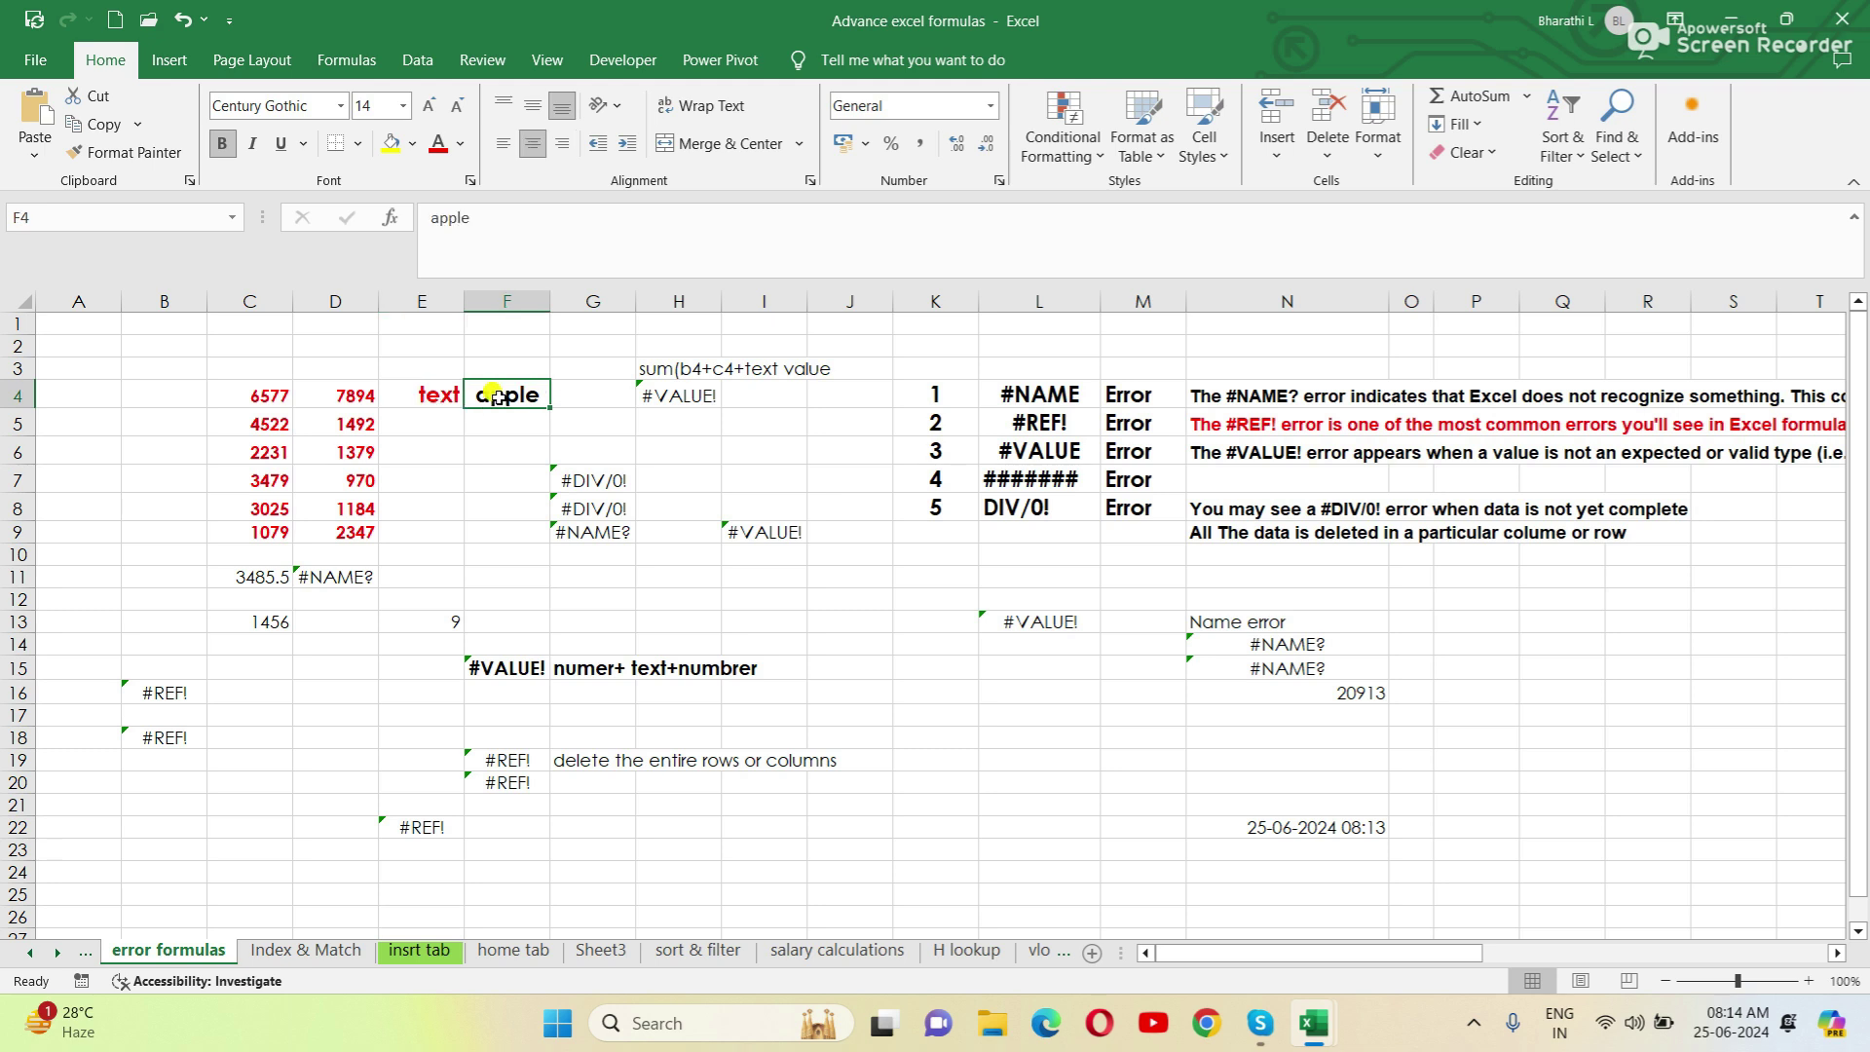
{"action": "left_click", "coordinate": [414, 381]}
{"action": "left_click", "coordinate": [470, 384]}
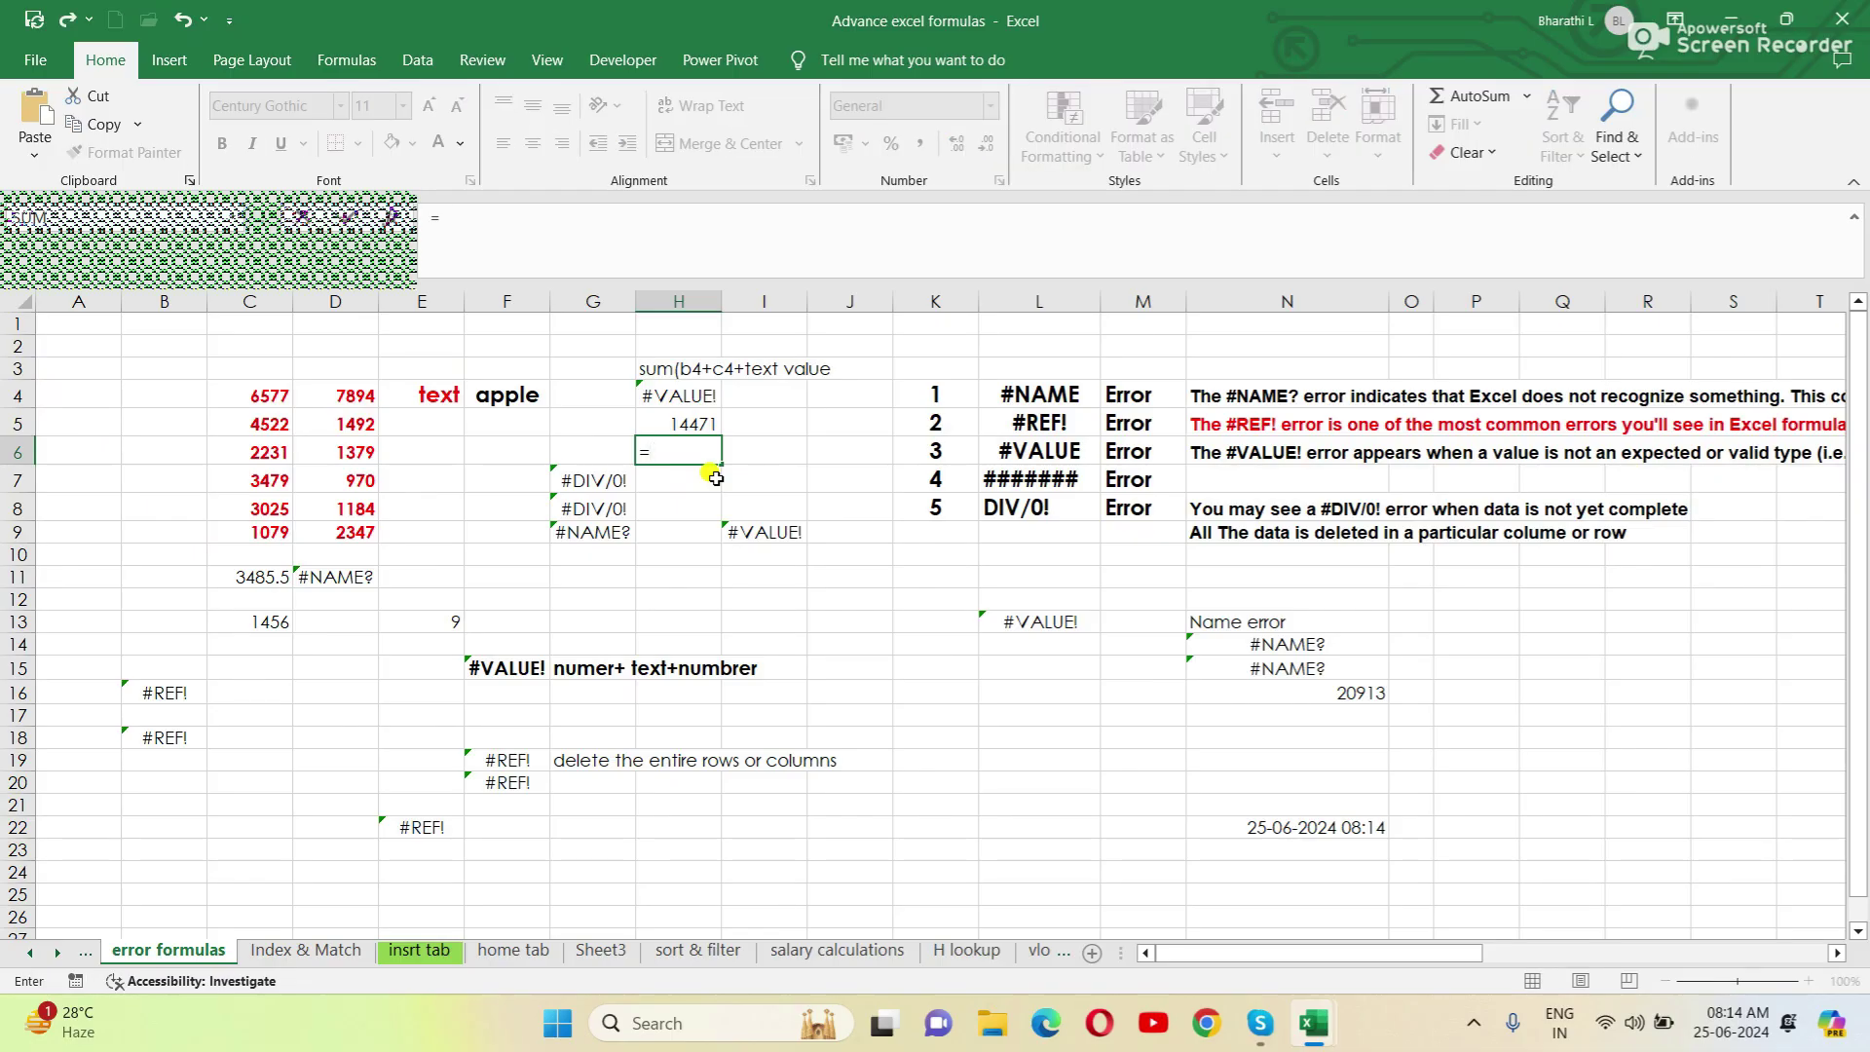
Enter =C4+D4+E4+F4 in H6, which returns #VALUE! because E4 and F4 hold text
{"action": "left_click", "coordinate": [267, 391]}
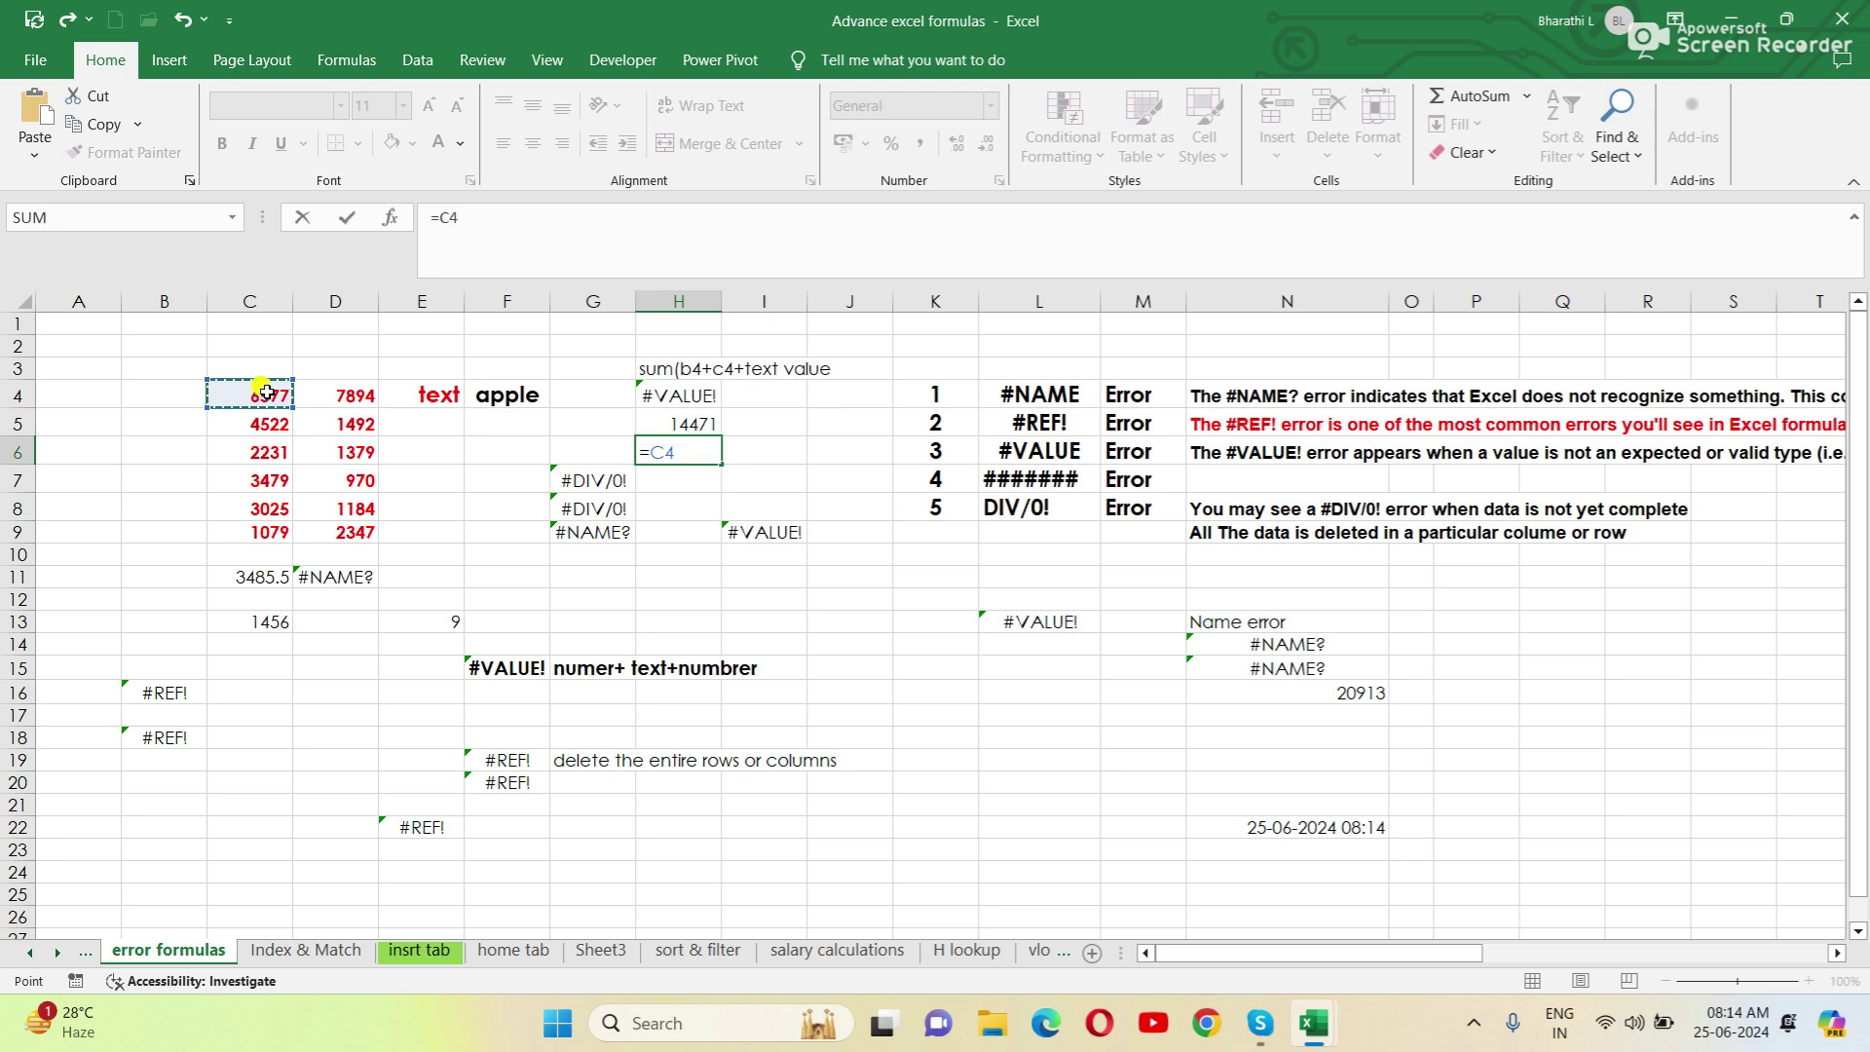
{"action": "type", "text": "+"}
{"action": "left_click", "coordinate": [361, 393]}
{"action": "type", "text": "+"}
{"action": "left_click", "coordinate": [434, 397]}
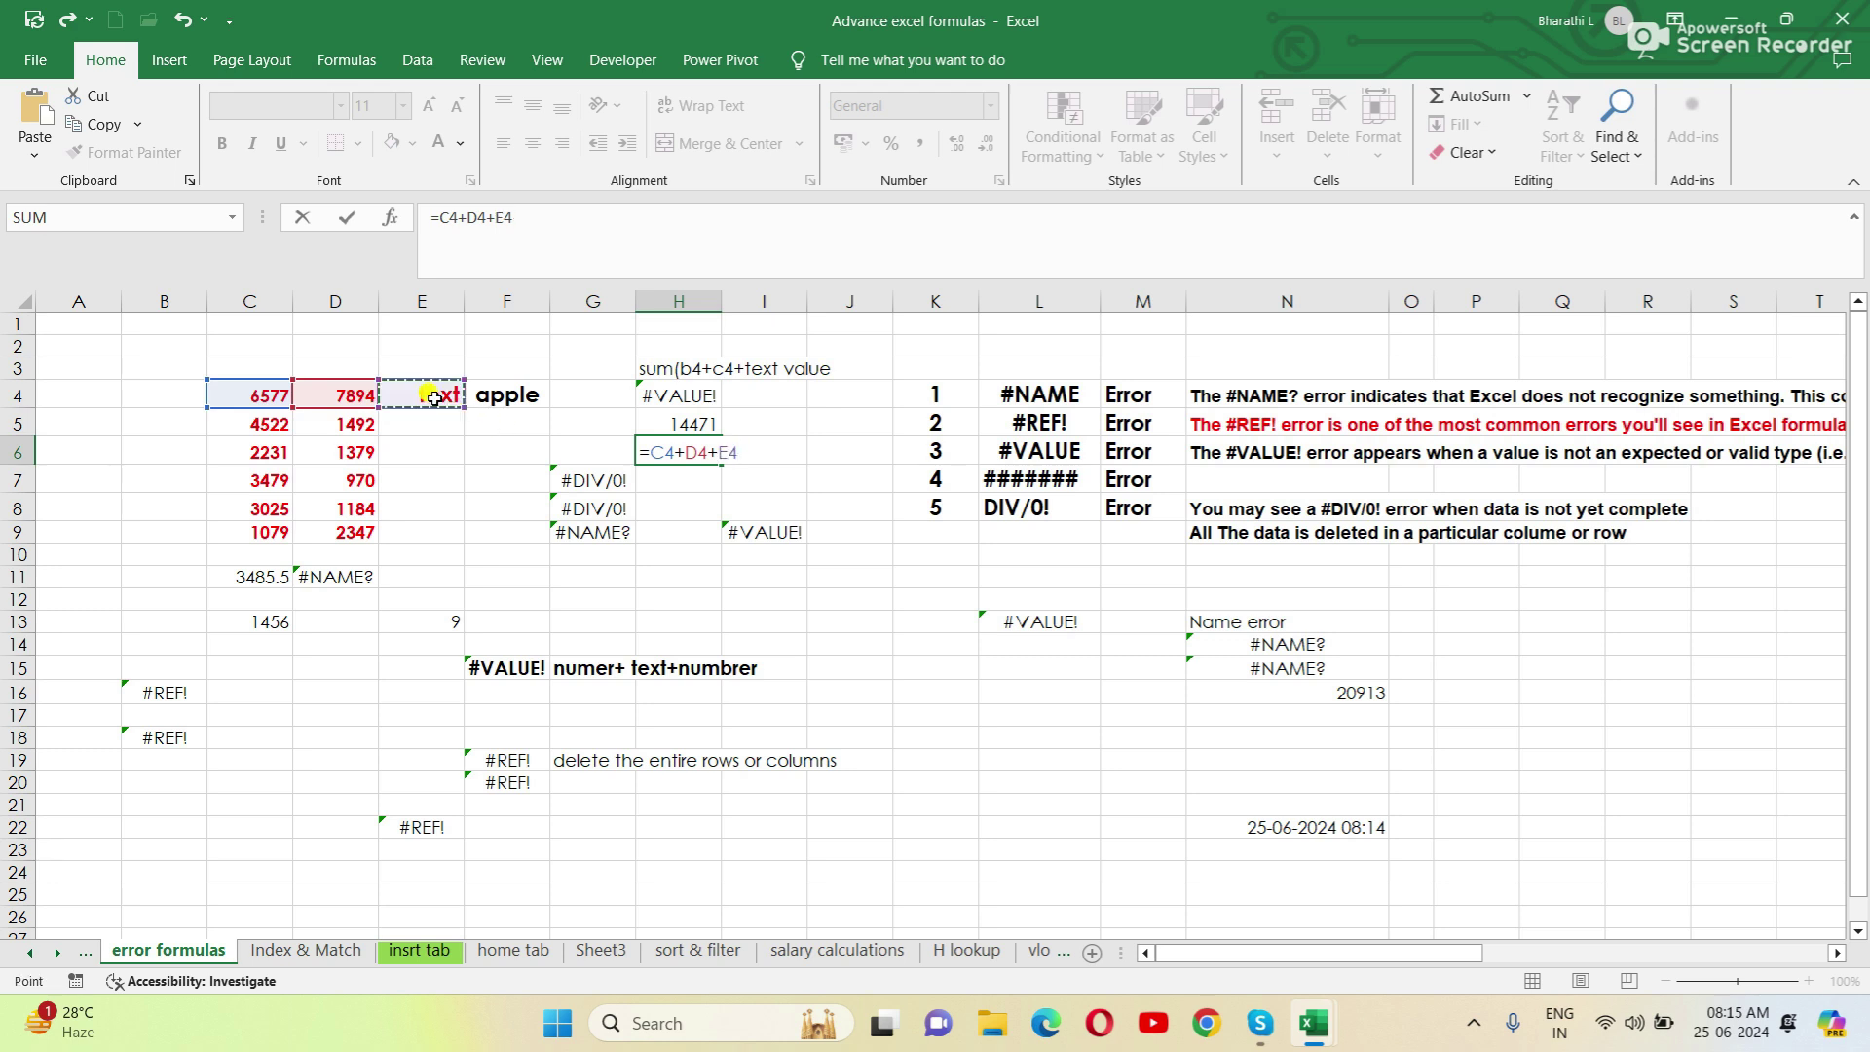
{"action": "type", "text": "+"}
{"action": "left_click", "coordinate": [513, 393]}
{"action": "key", "text": "Return"}
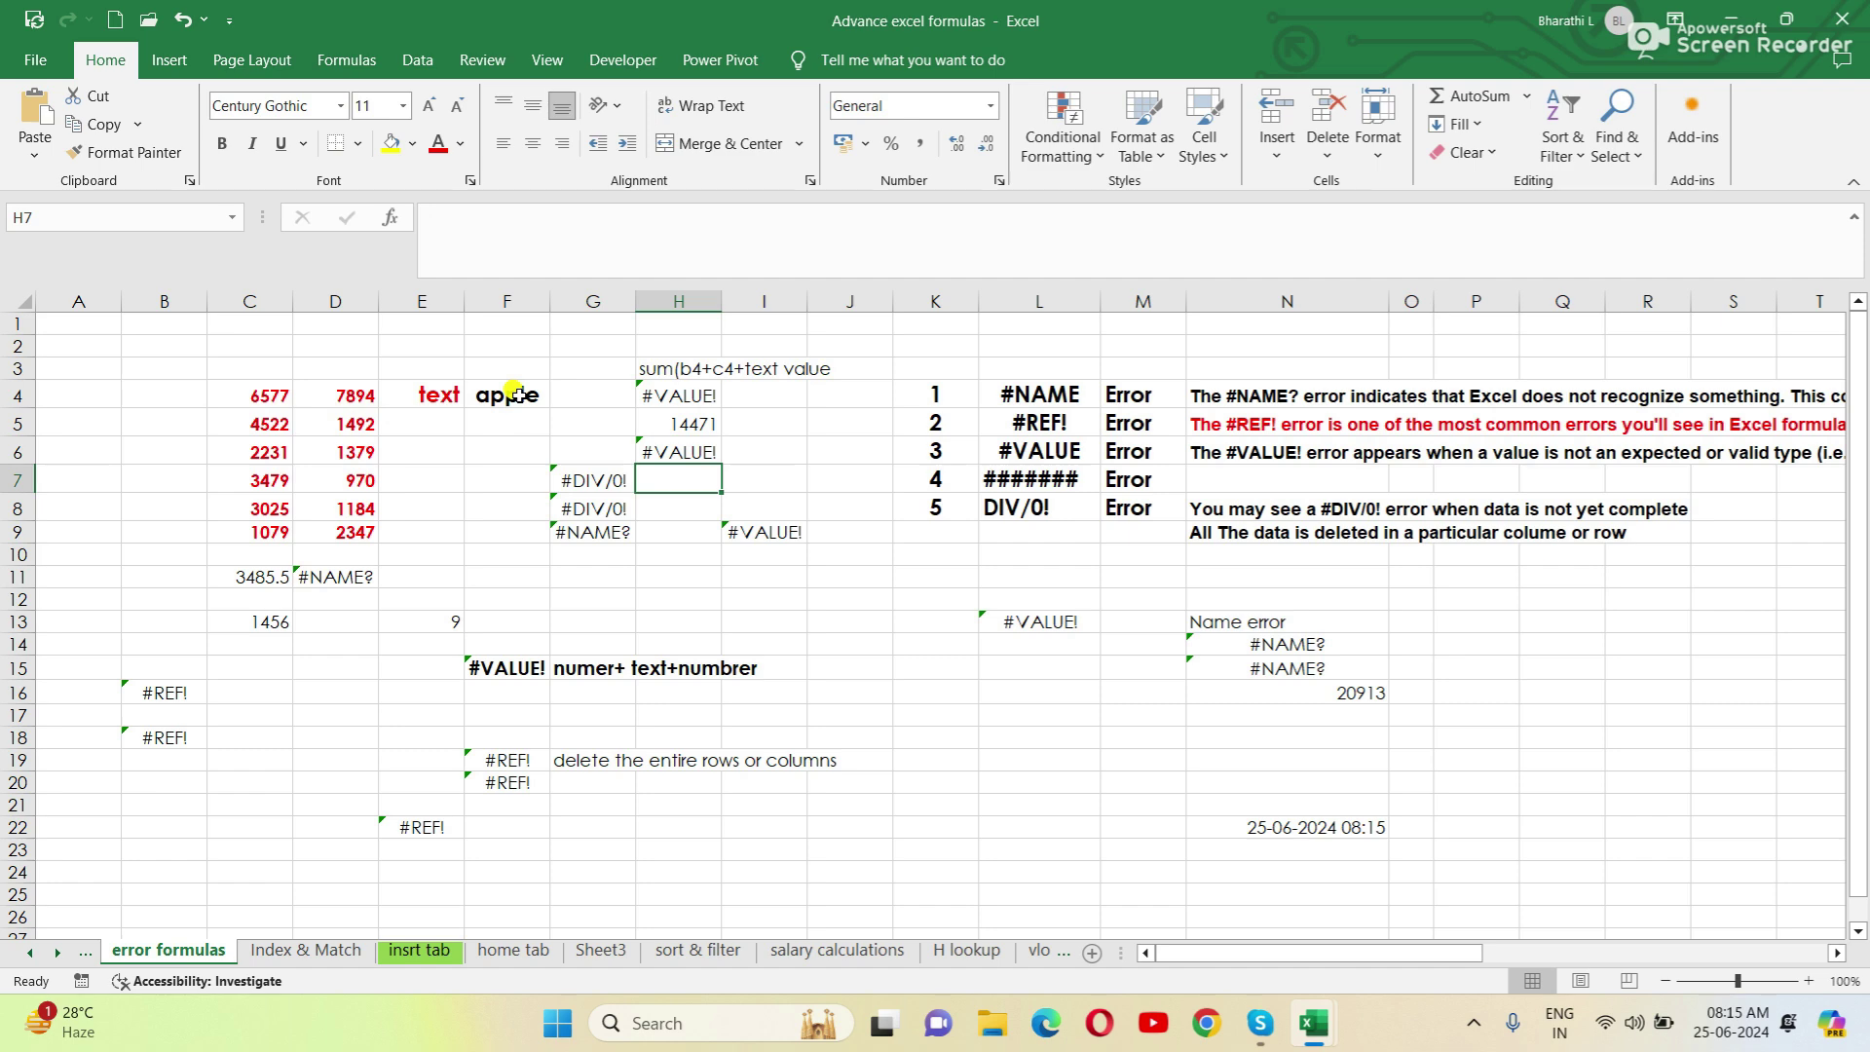
{"action": "left_click", "coordinate": [699, 453]}
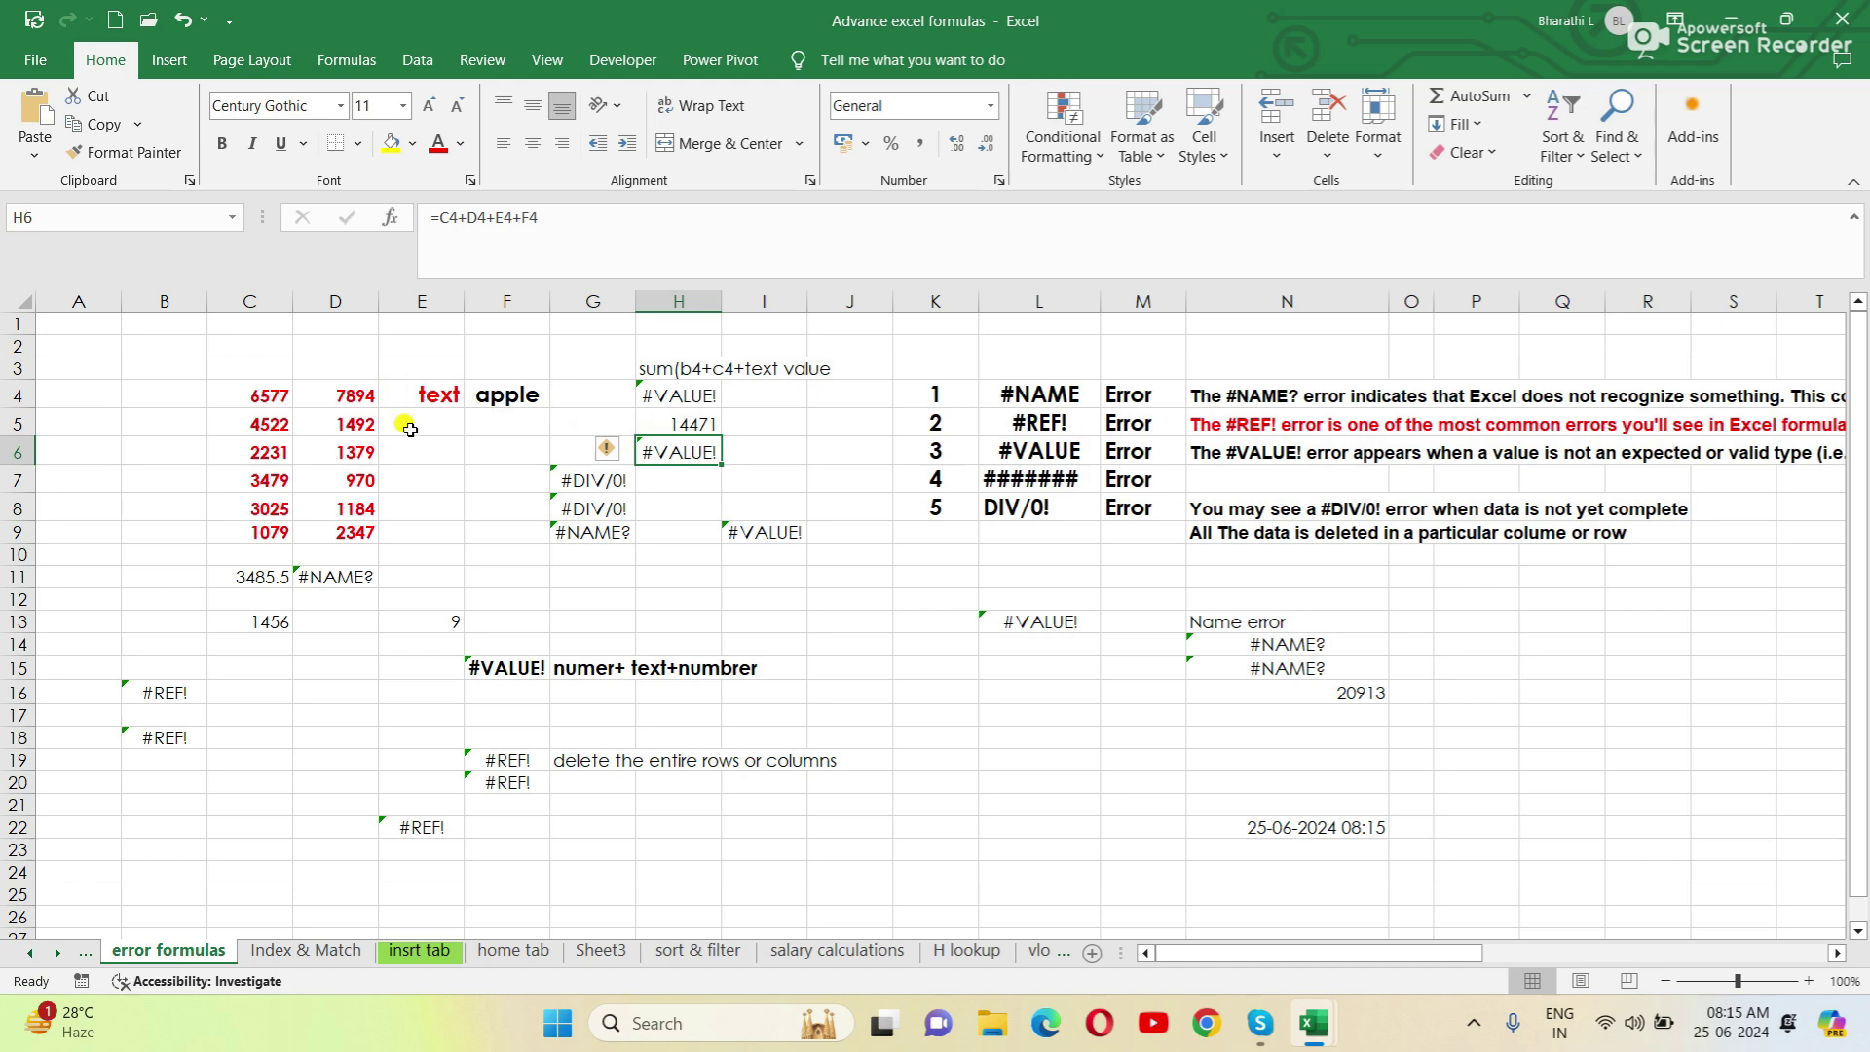
{"action": "left_click", "coordinate": [1469, 952]}
{"action": "left_click_drag", "start_coordinate": [1469, 952], "coordinate": [1562, 956]}
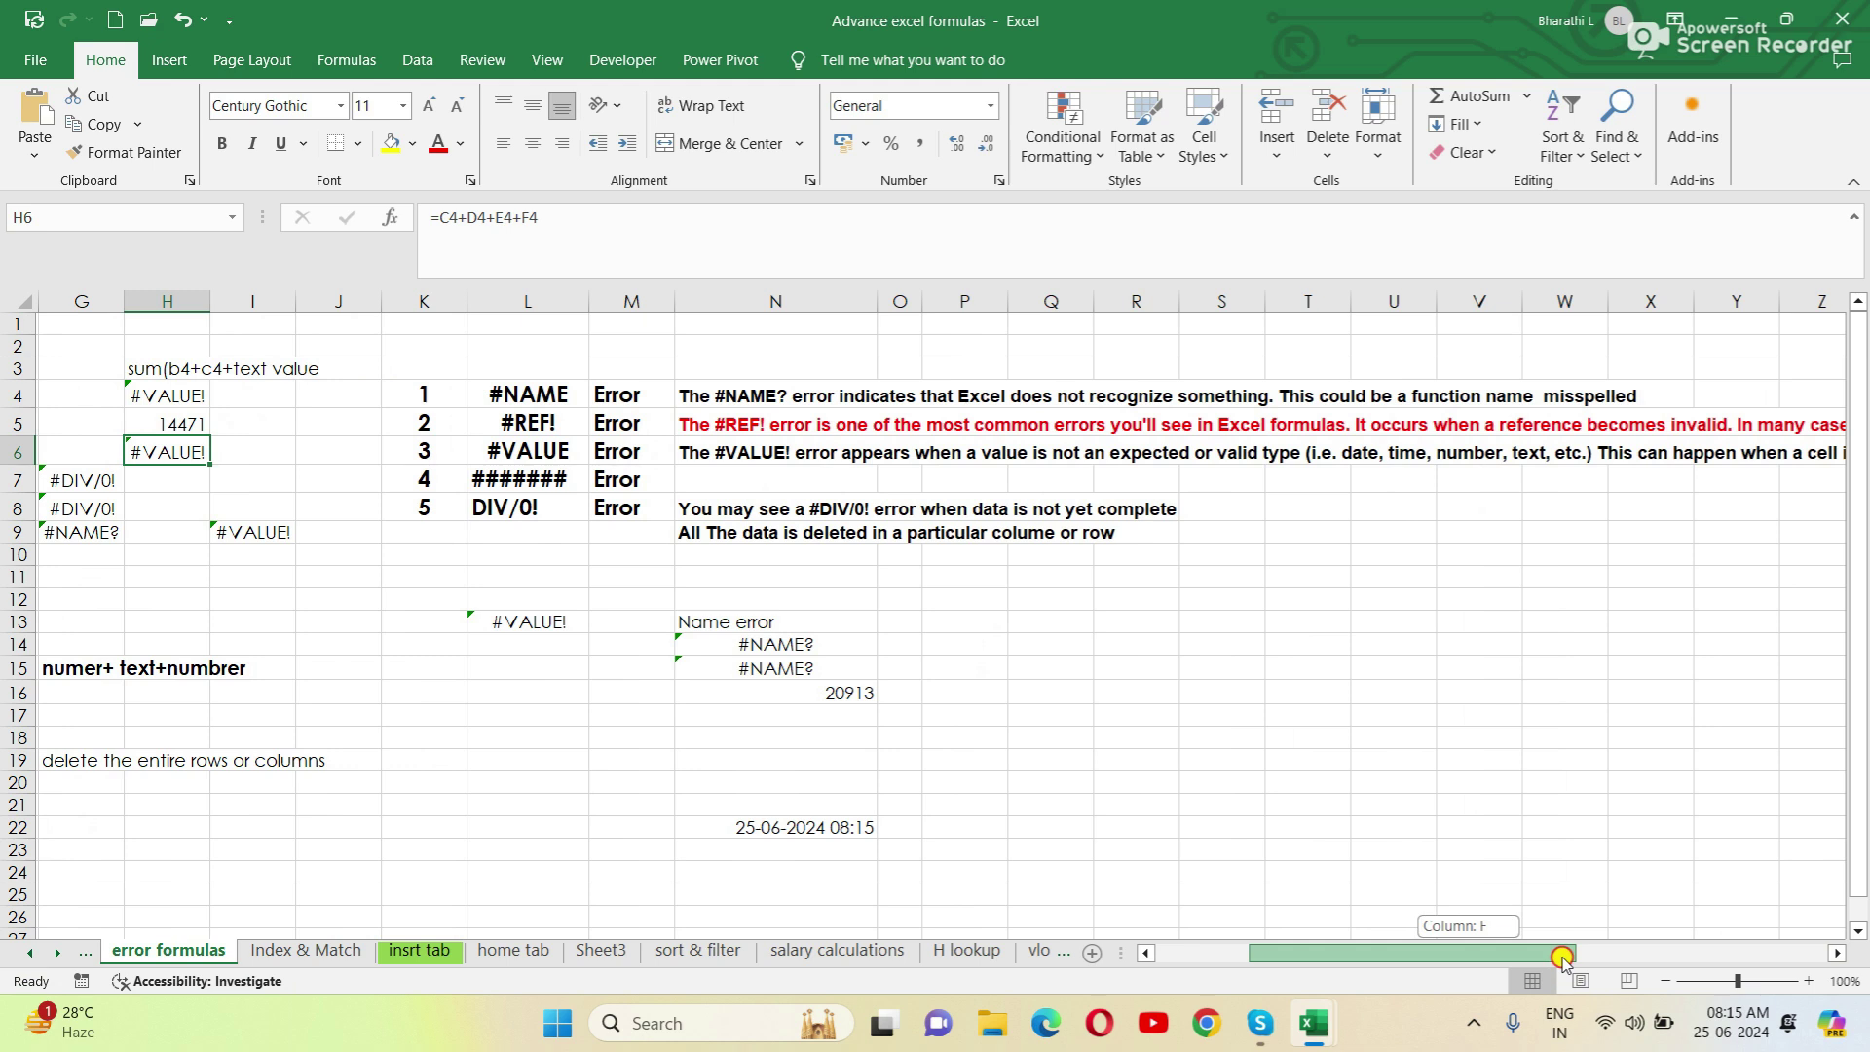
{"action": "left_click_drag", "start_coordinate": [1562, 956], "coordinate": [1515, 956]}
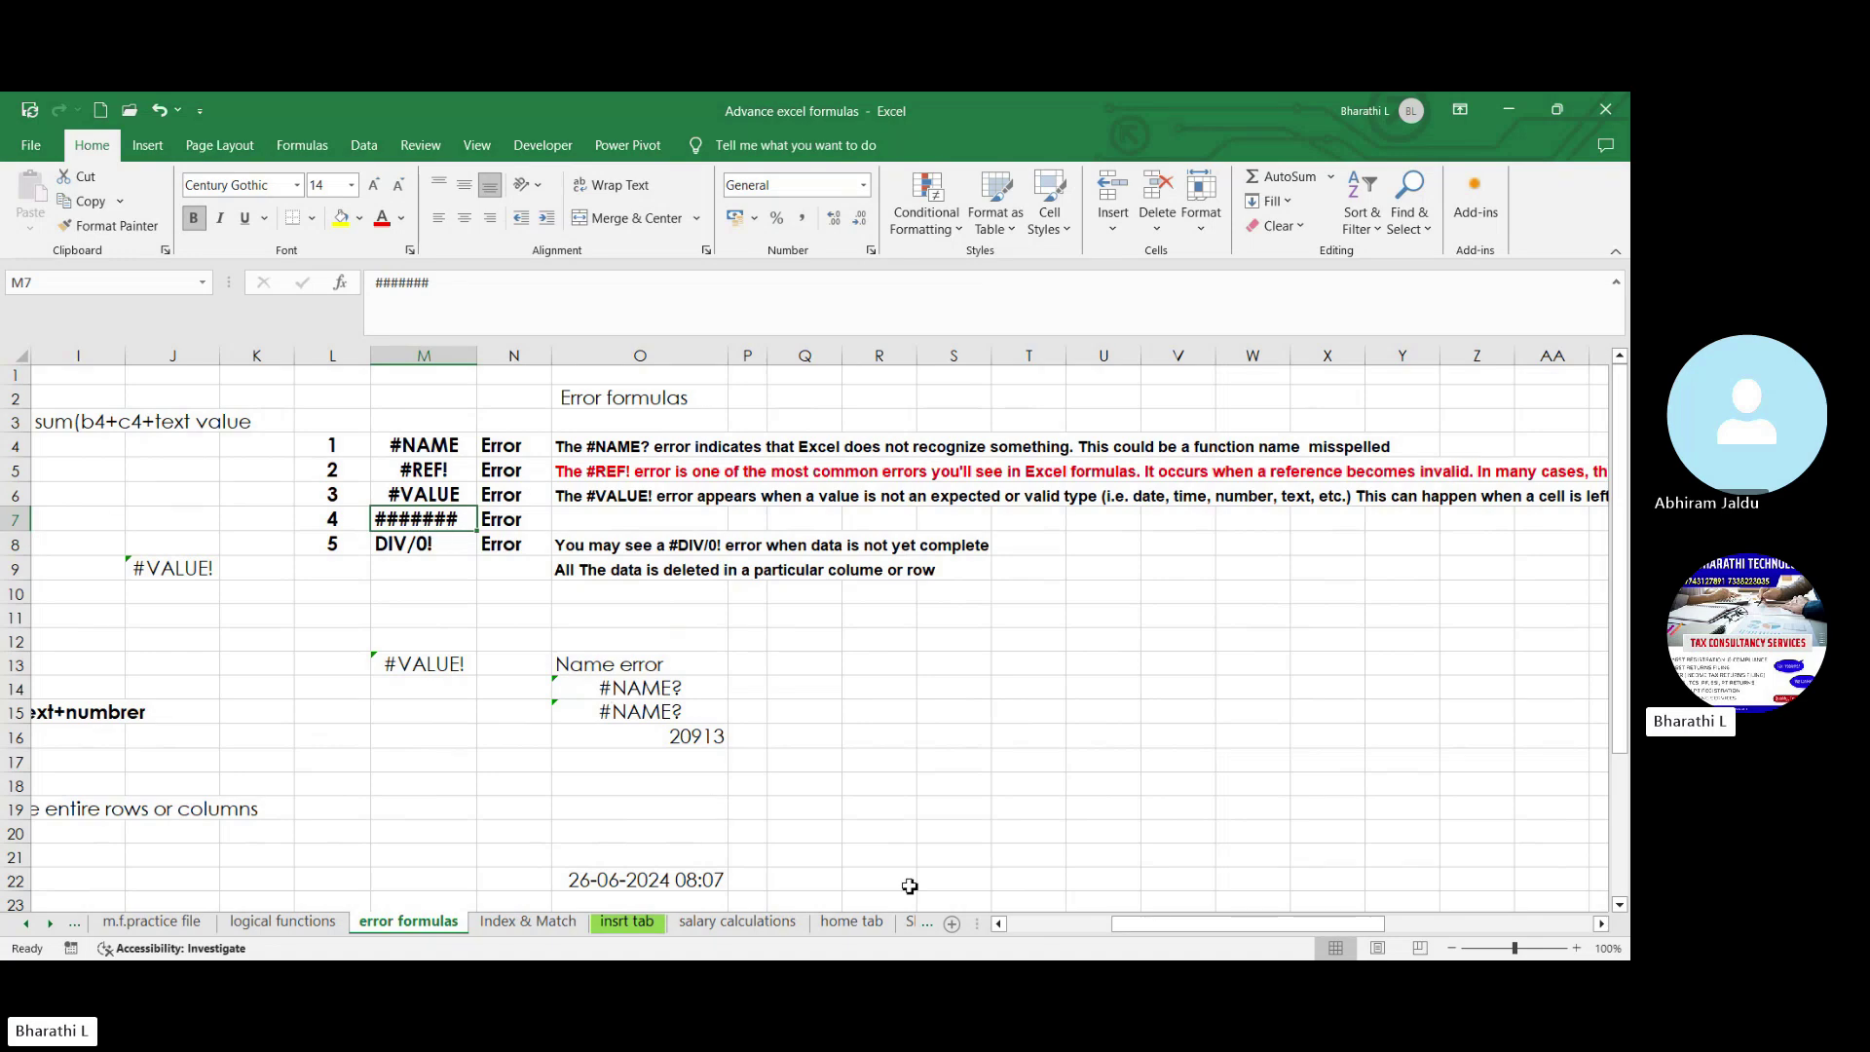
Narrow column A and enter the date 26-06-2024 in A3 so it displays as #####
{"action": "left_click_drag", "start_coordinate": [1128, 926], "coordinate": [1023, 926]}
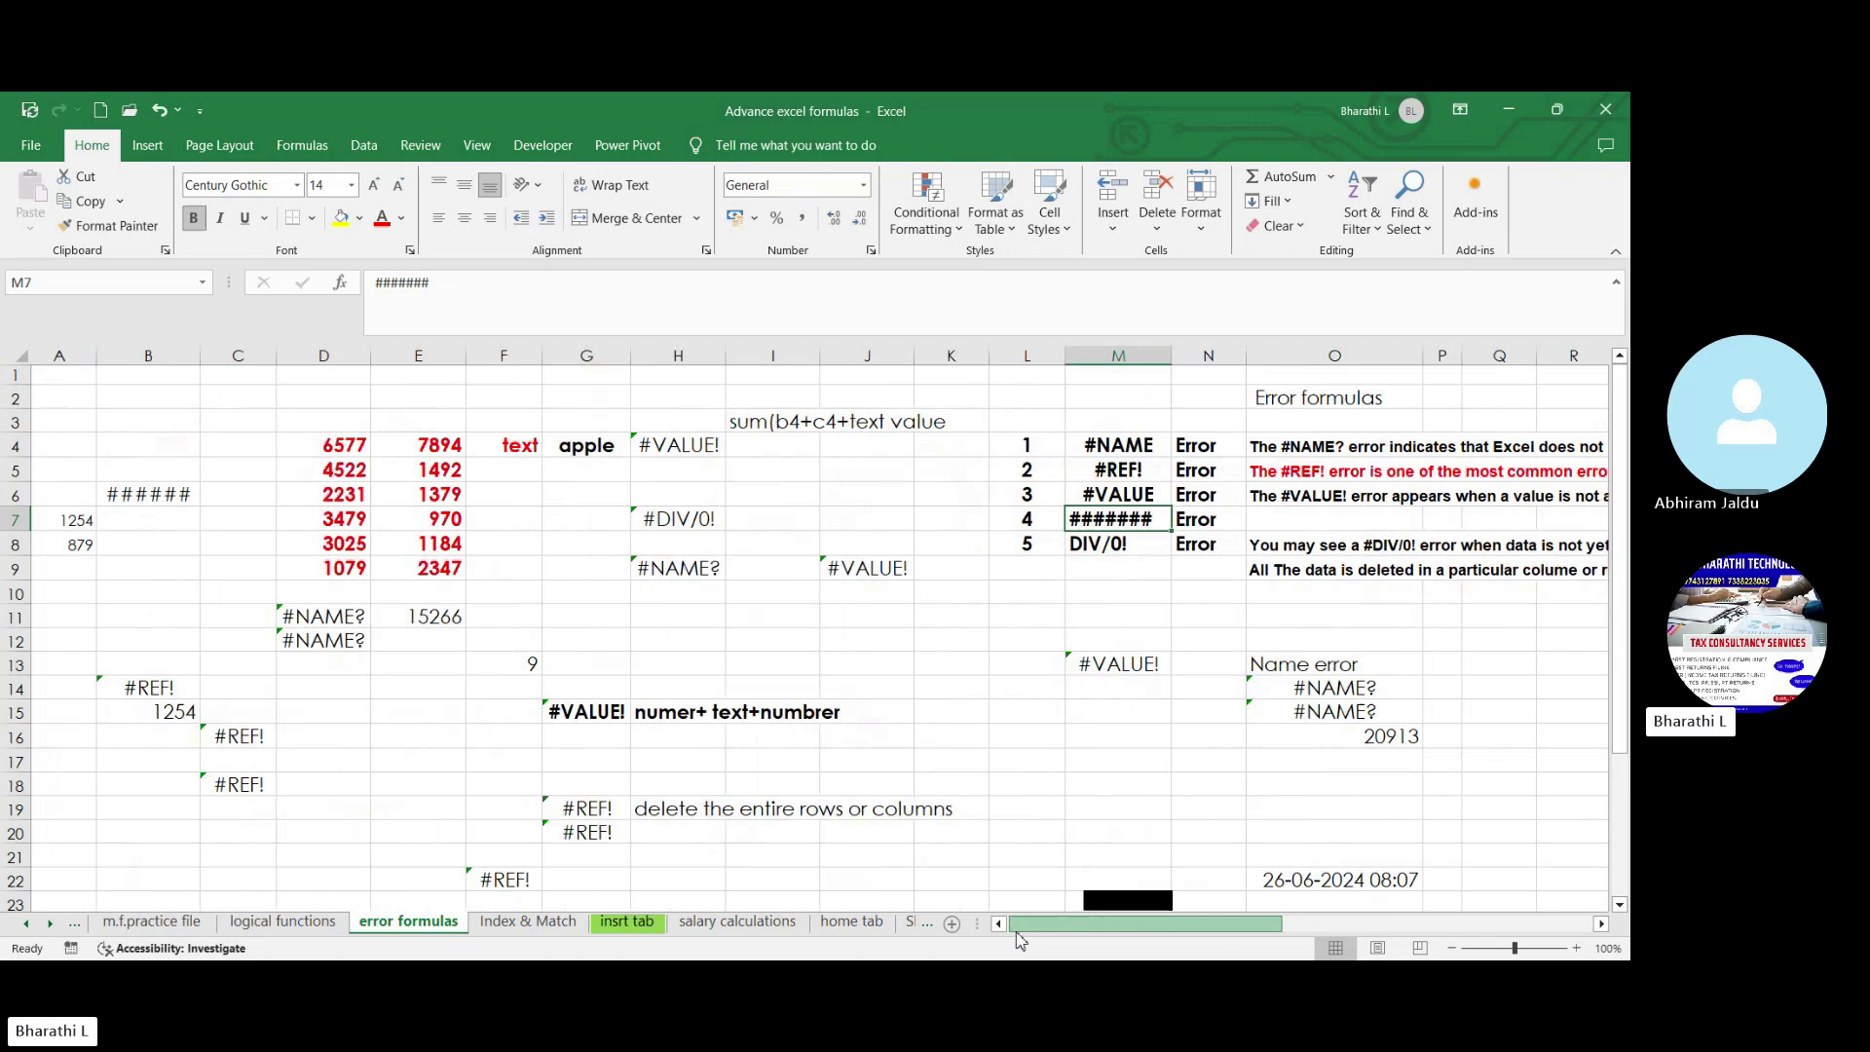
{"action": "left_click", "coordinate": [243, 553]}
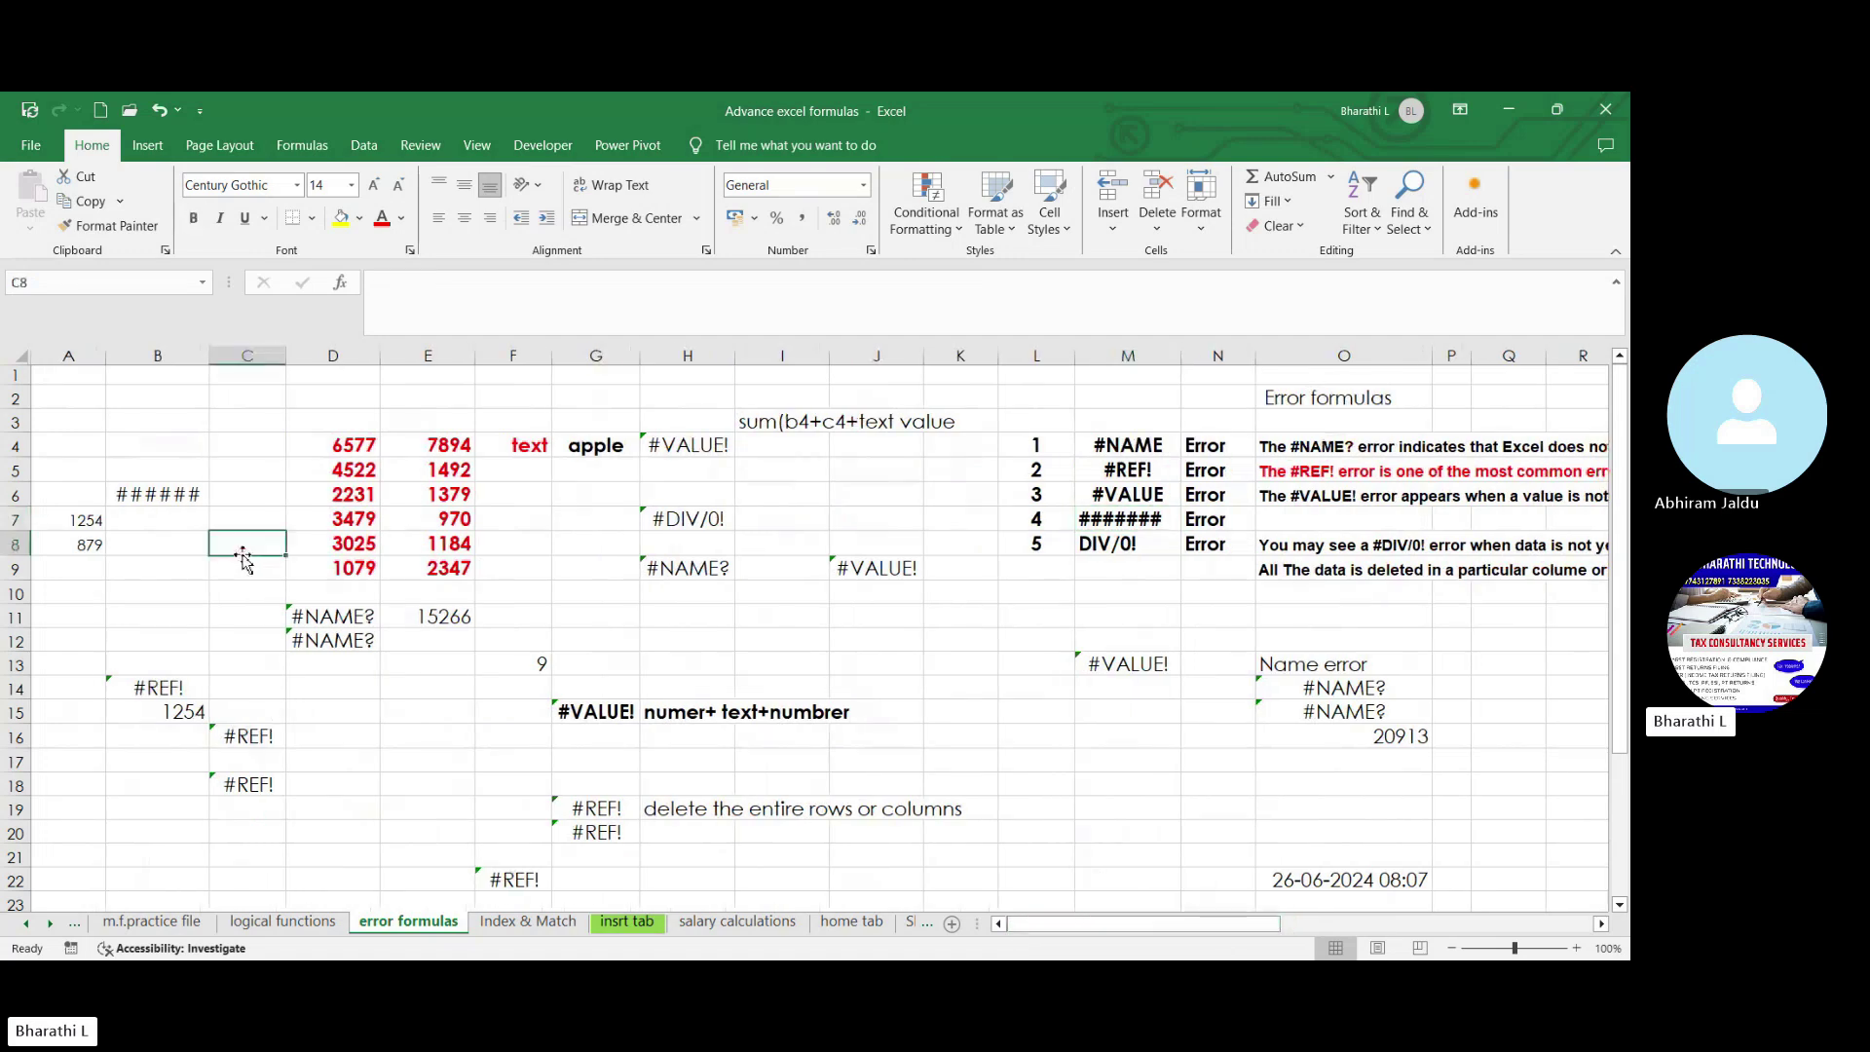
{"action": "left_click", "coordinate": [95, 378]}
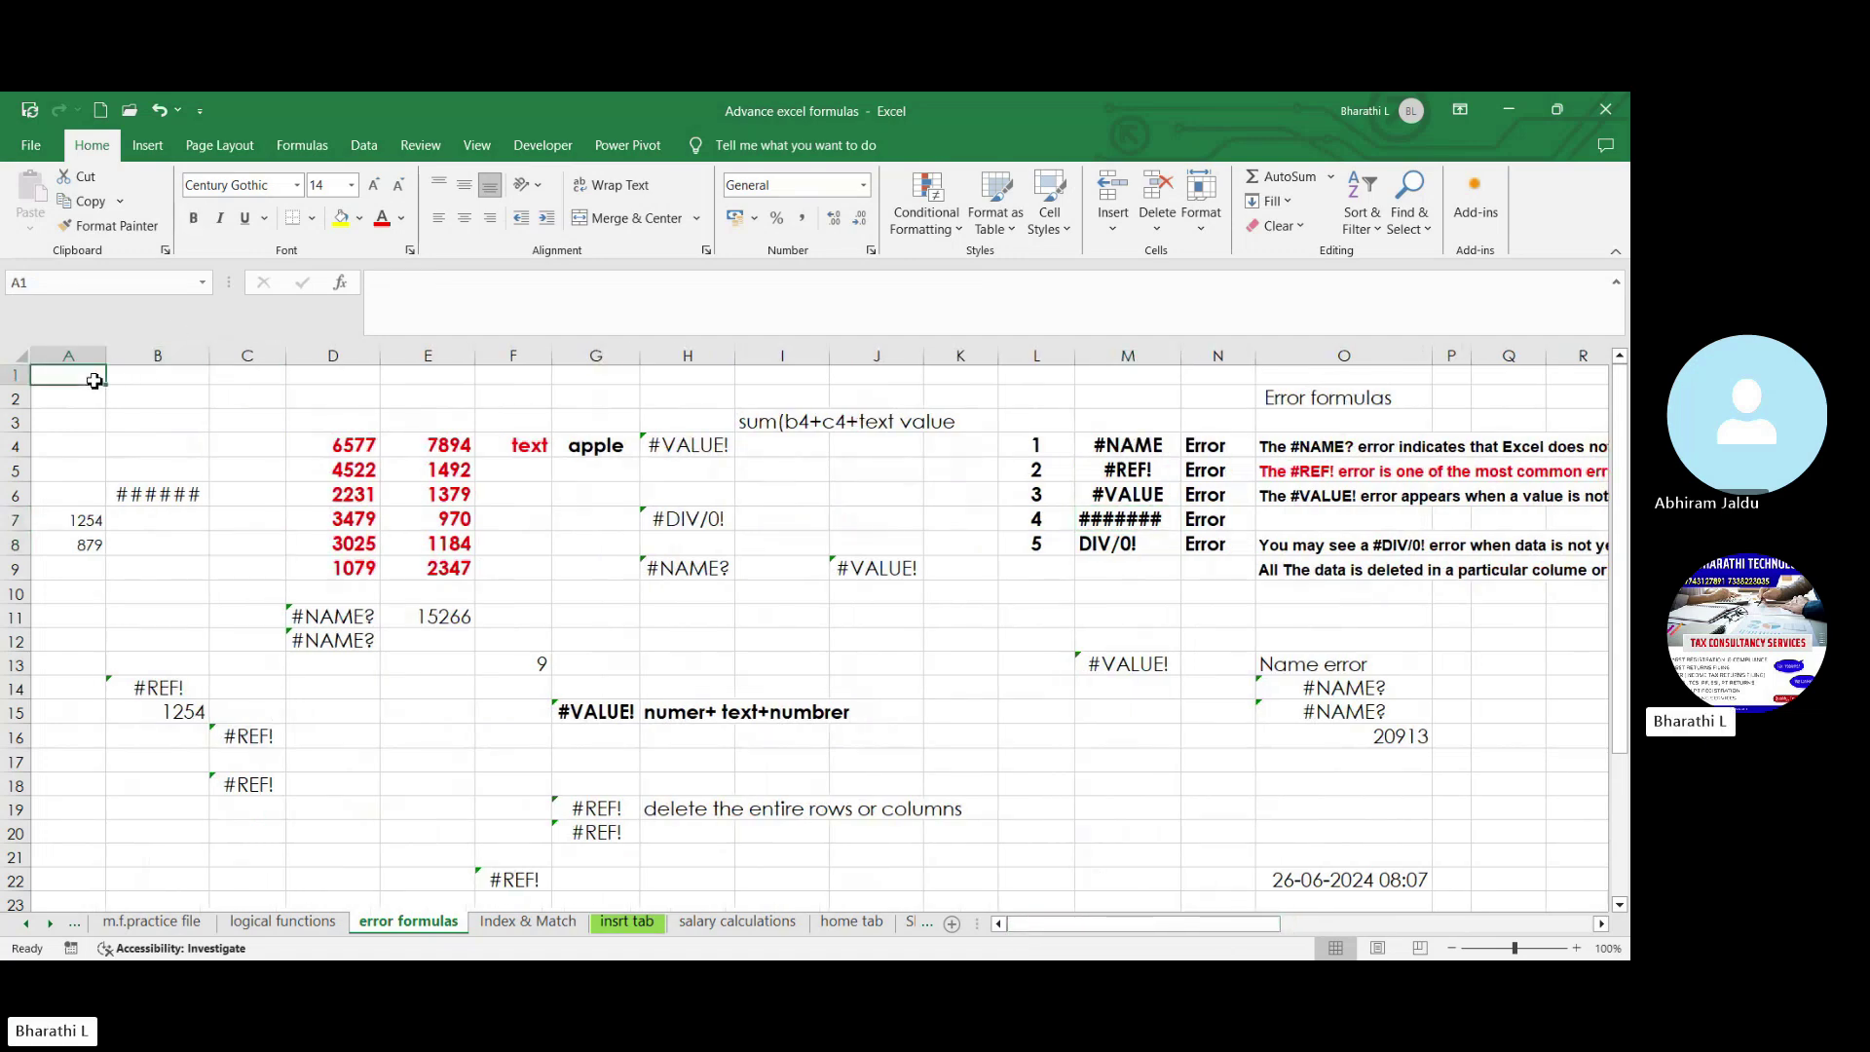
{"action": "left_click_drag", "start_coordinate": [109, 354], "coordinate": [102, 354]}
{"action": "left_click", "coordinate": [57, 588]}
{"action": "left_click", "coordinate": [81, 419]}
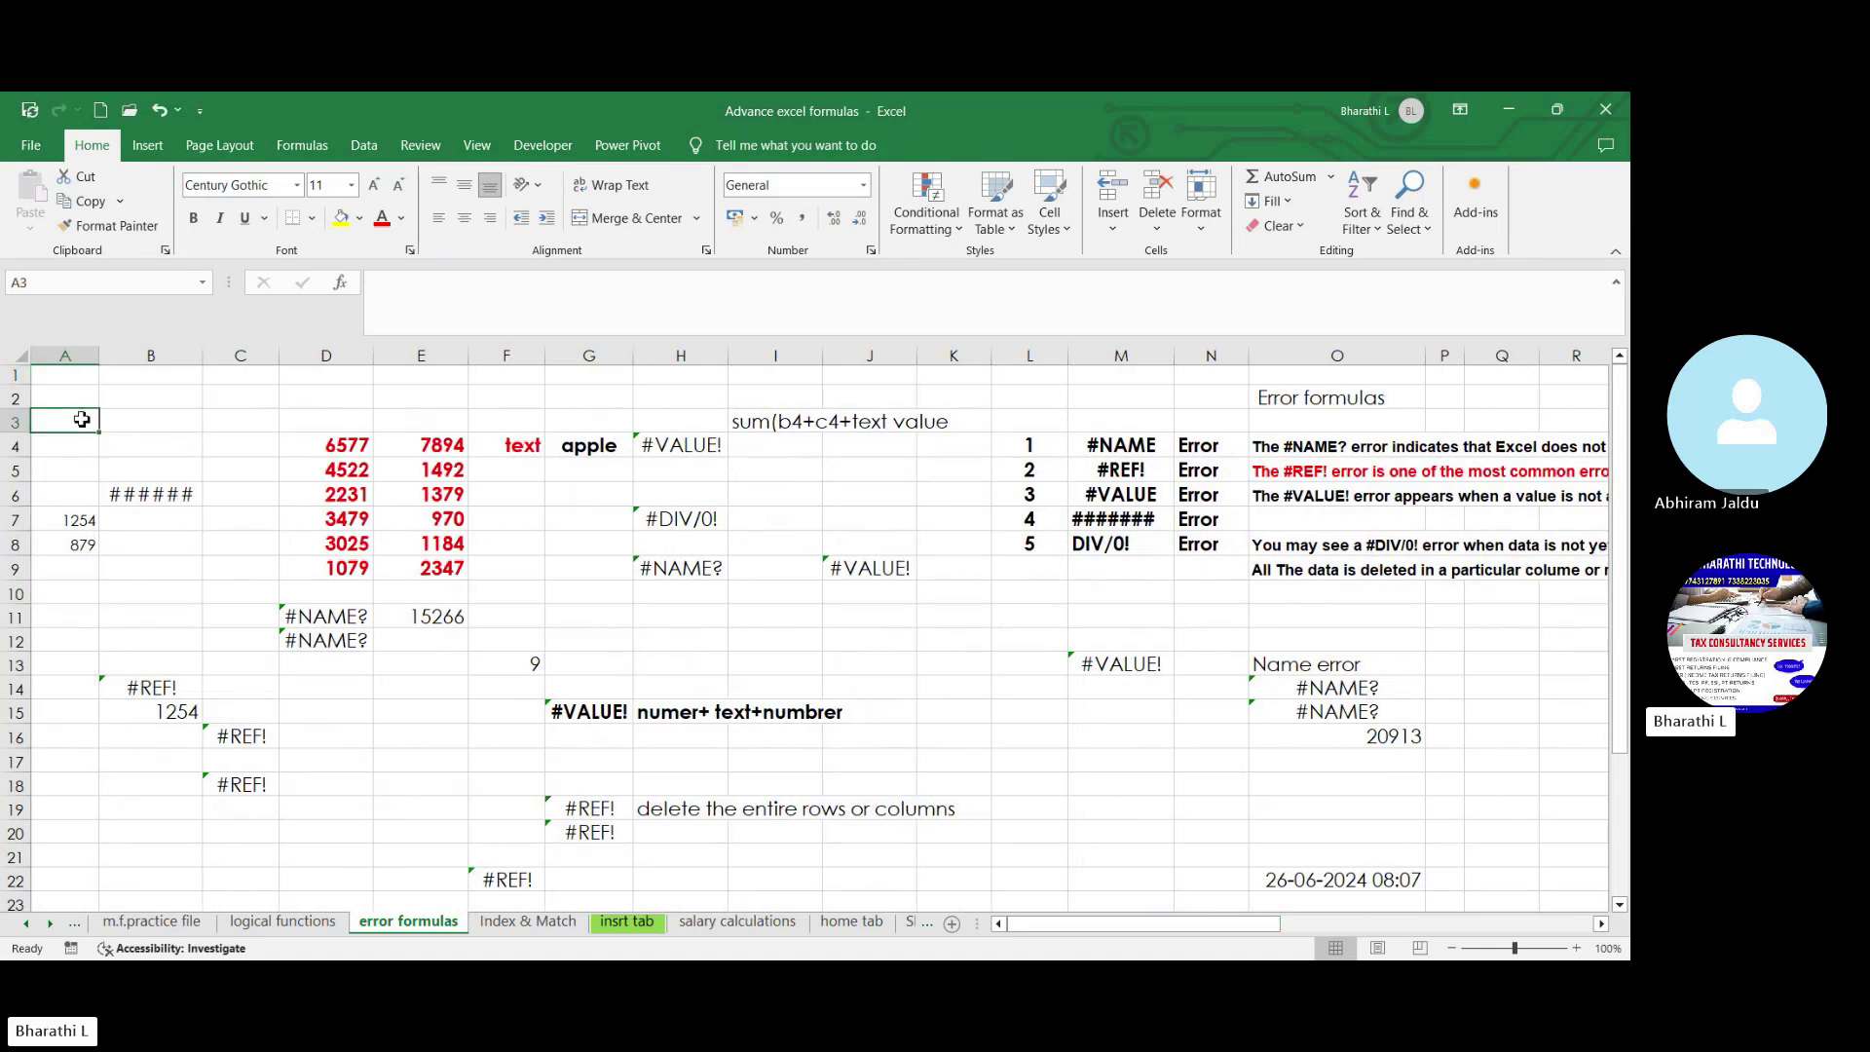
{"action": "type", "text": "26-06-2024"}
{"action": "key", "text": "ctrl+Return"}
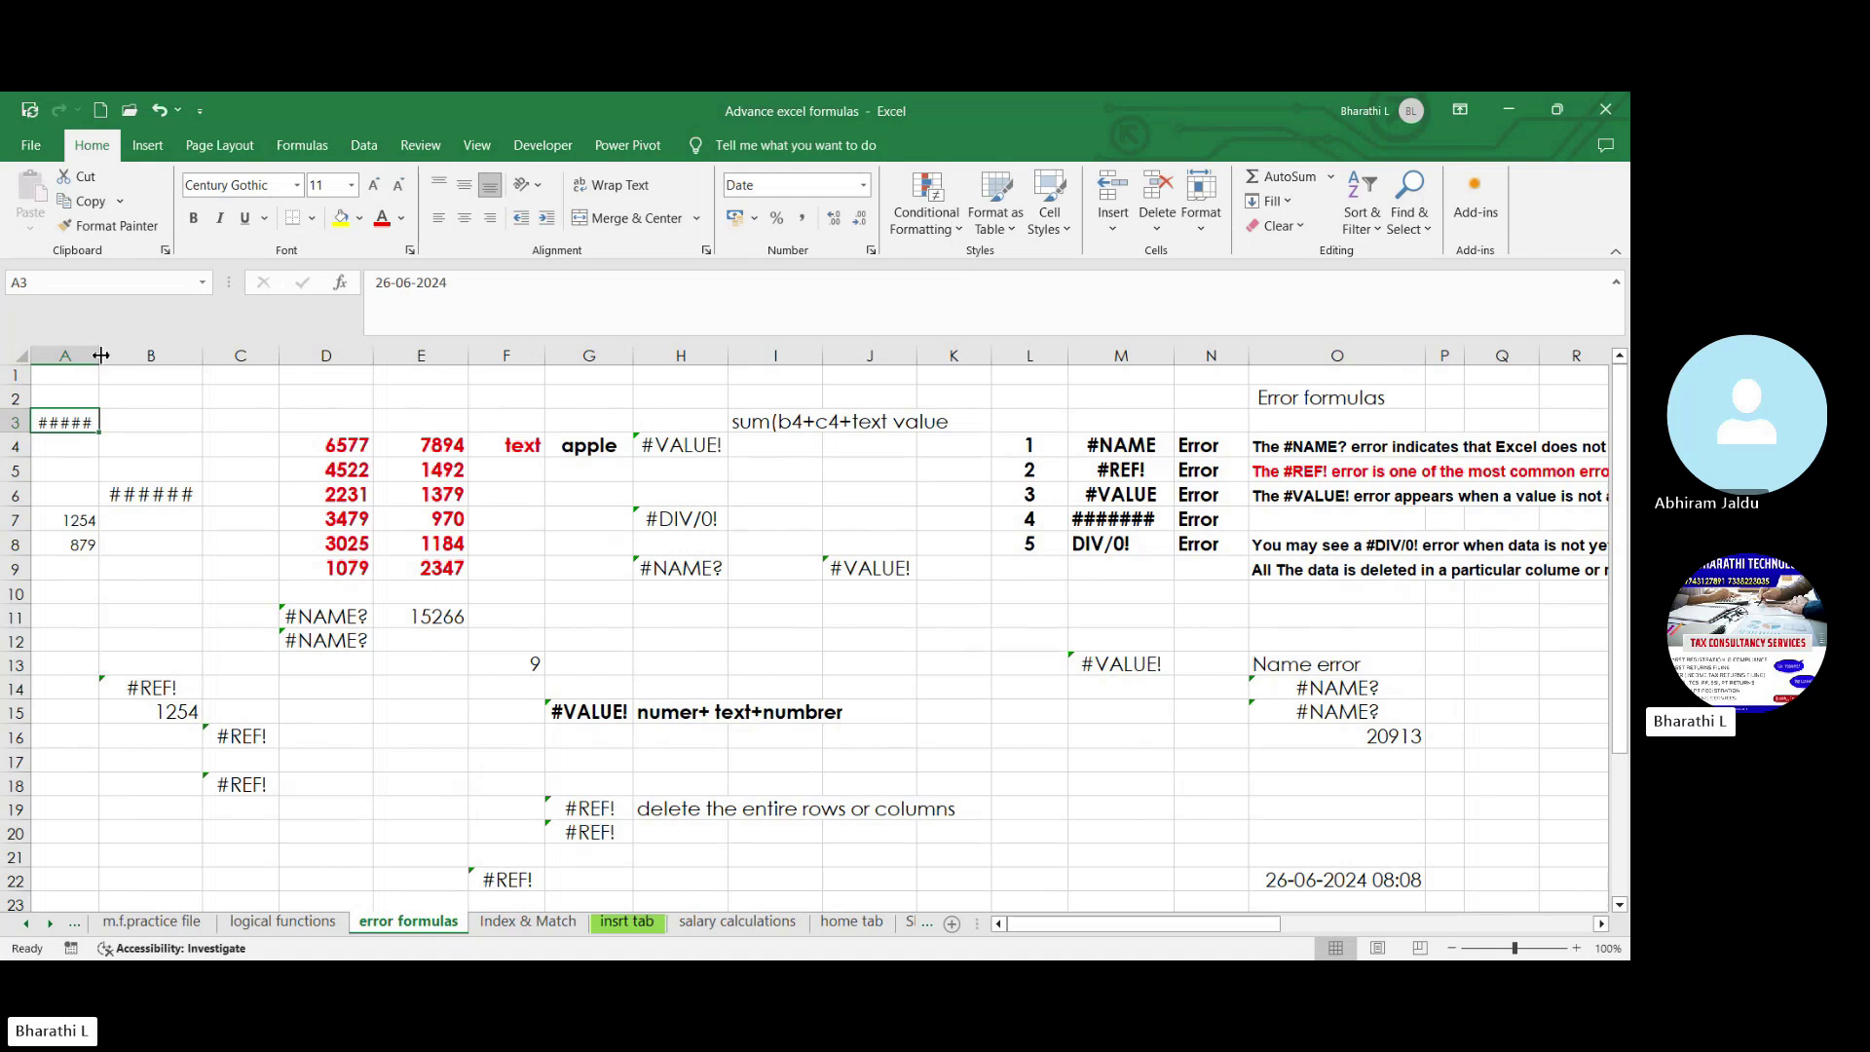
Widen columns A and B so the dates 26-06-2024 and 25-06-2024 display in full
{"action": "left_click_drag", "start_coordinate": [101, 355], "coordinate": [100, 355]}
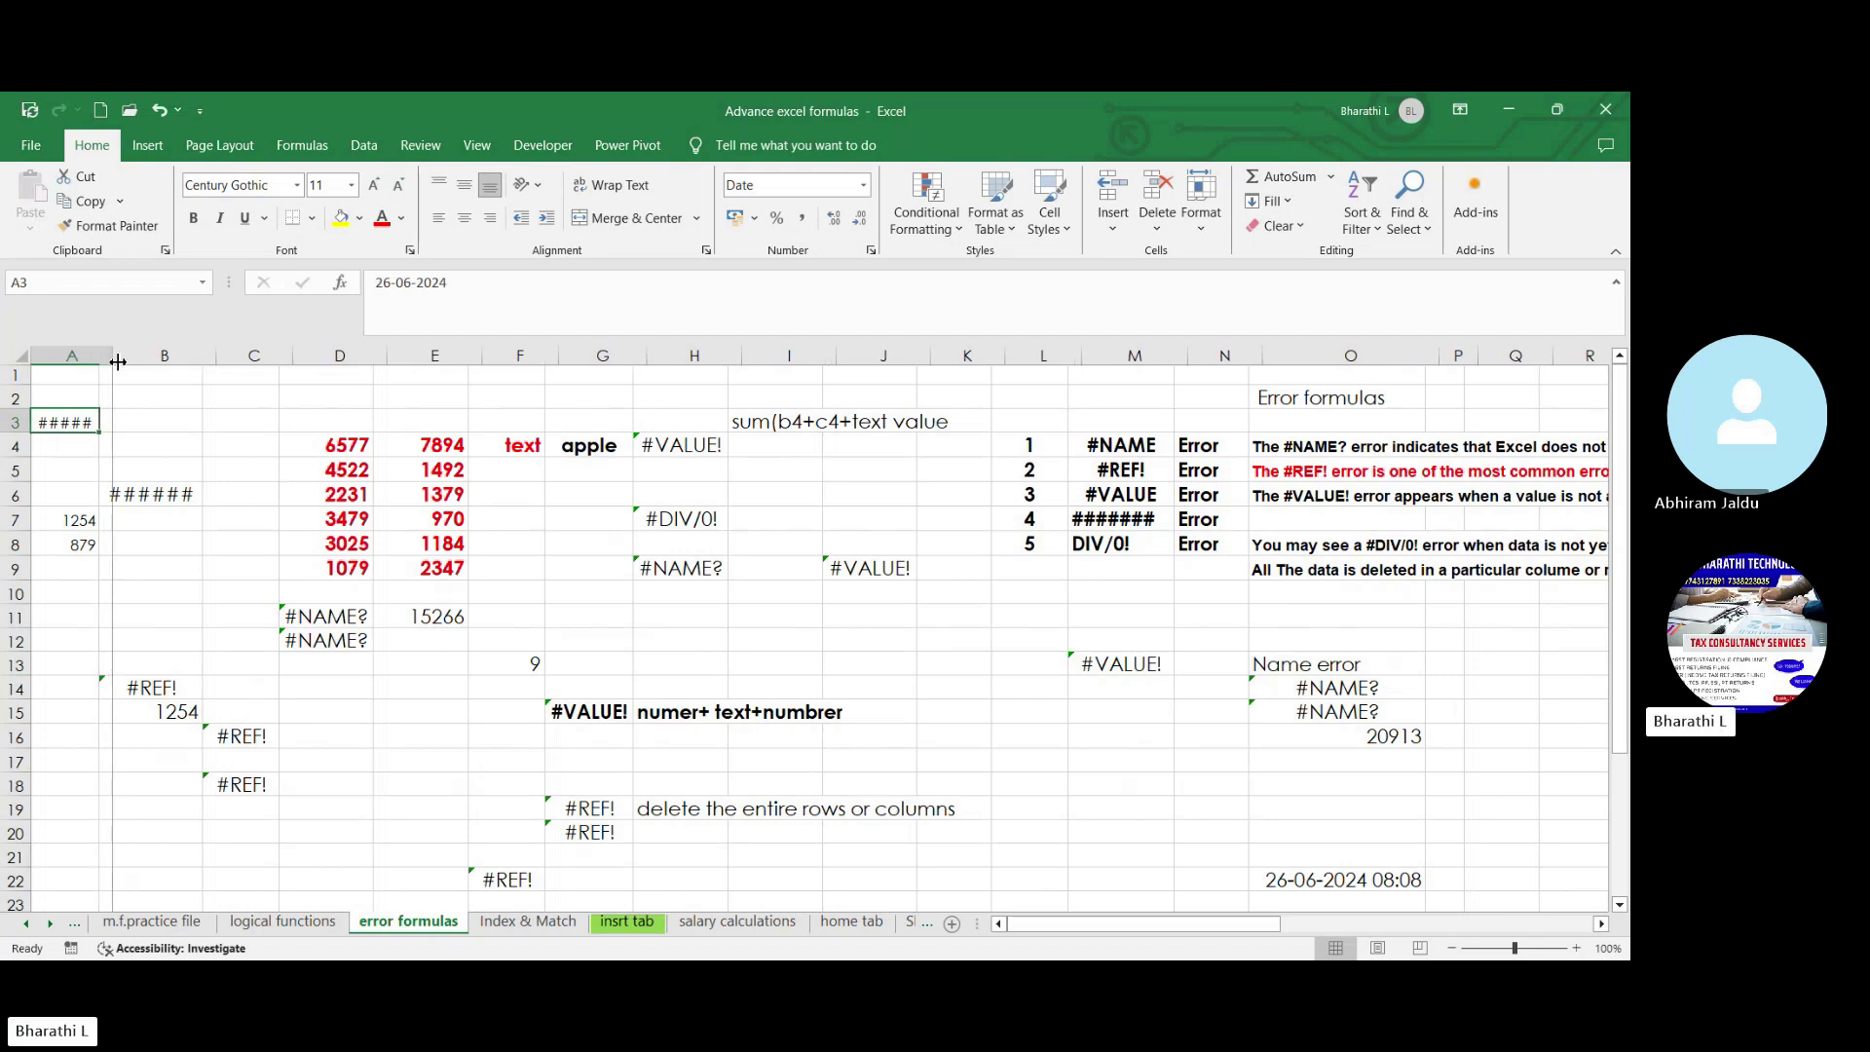
{"action": "left_click_drag", "start_coordinate": [100, 354], "coordinate": [126, 367]}
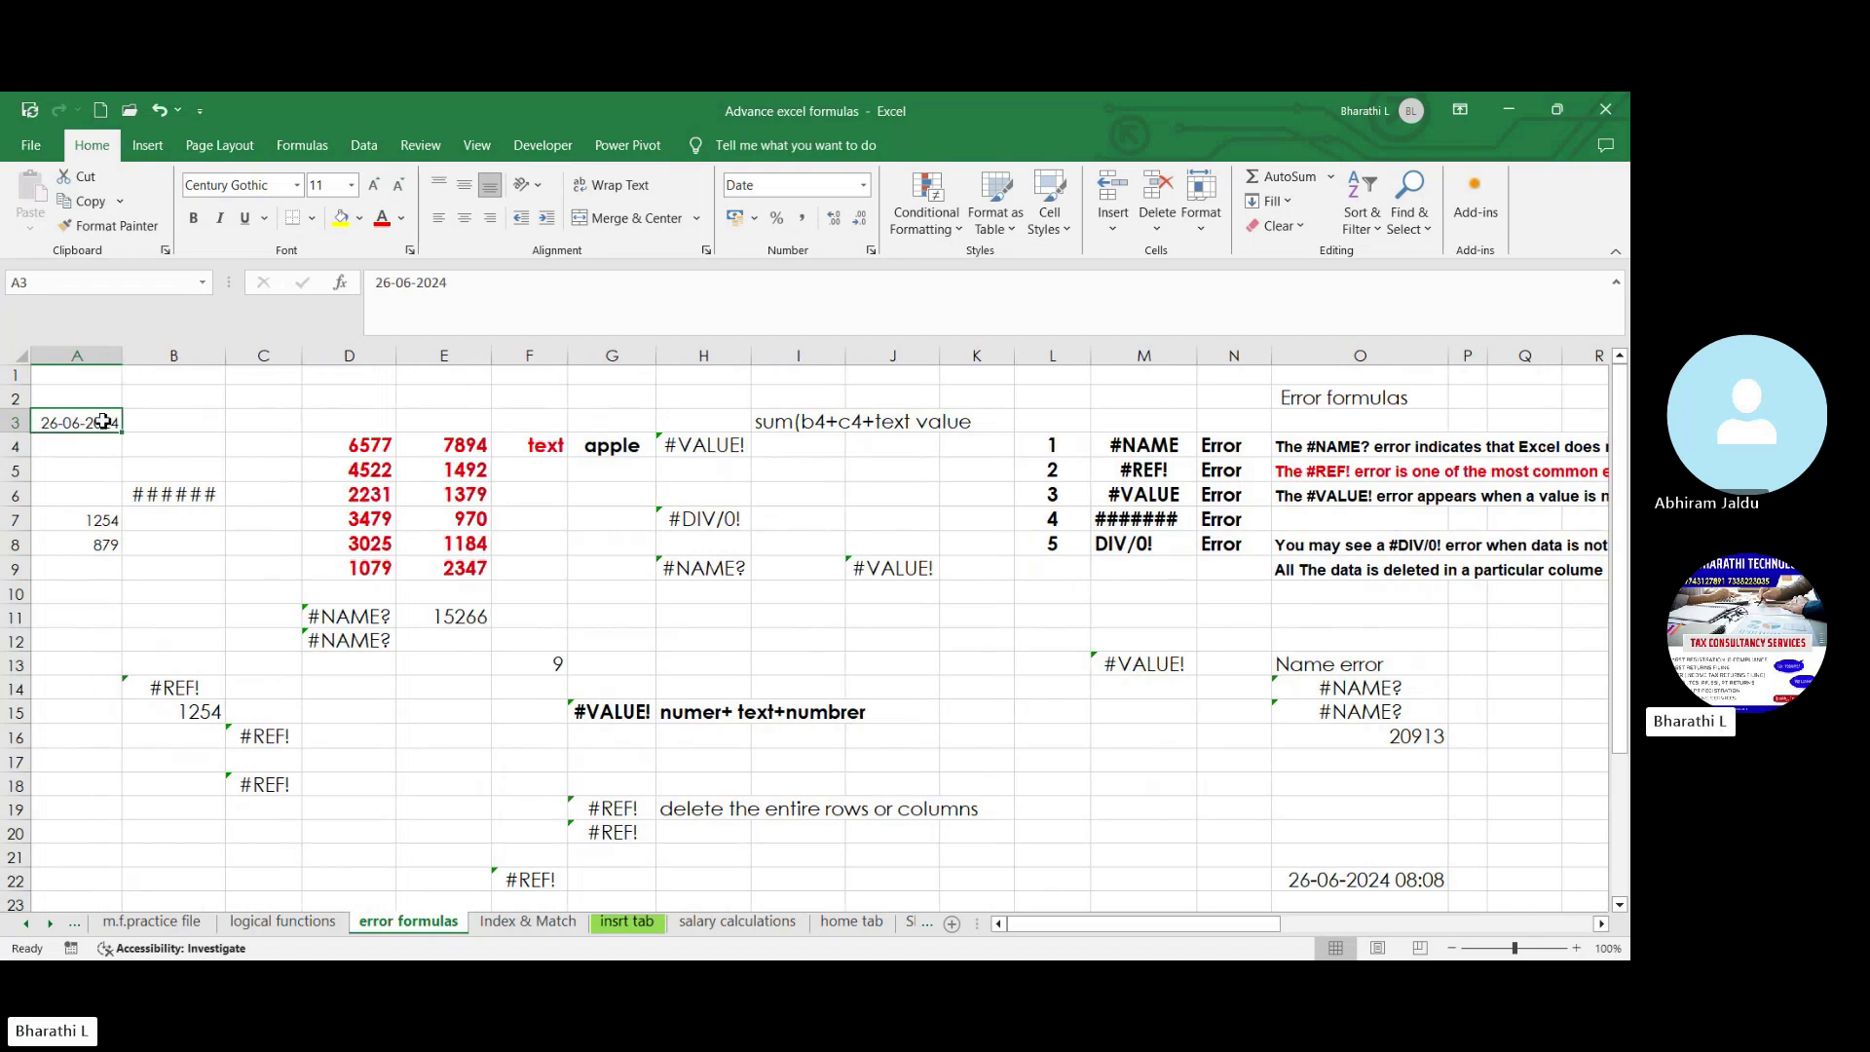
{"action": "left_click_drag", "start_coordinate": [225, 358], "coordinate": [241, 364]}
{"action": "left_click", "coordinate": [155, 494]}
Check the full dates in A3 and B6, then scroll right to the #DIV/0! entry in the error list
{"action": "left_click", "coordinate": [103, 421]}
{"action": "left_click", "coordinate": [186, 494]}
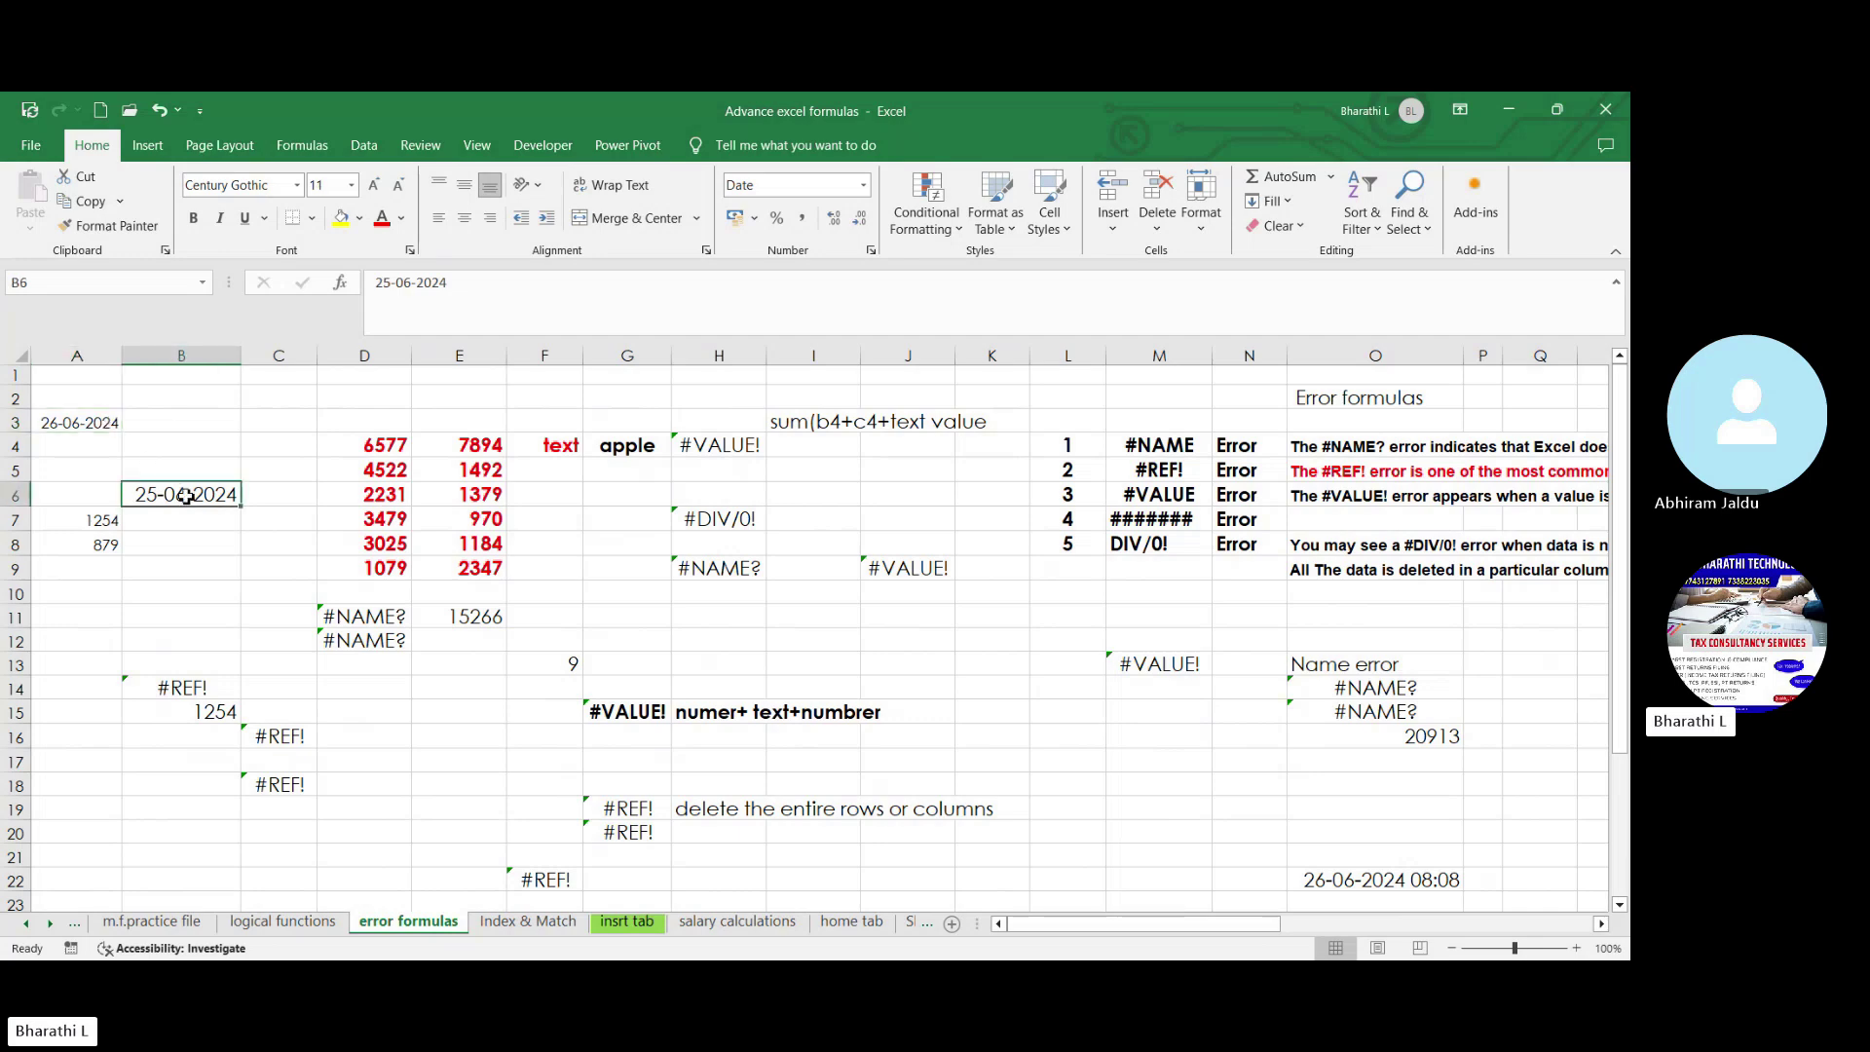
{"action": "left_click", "coordinate": [69, 420]}
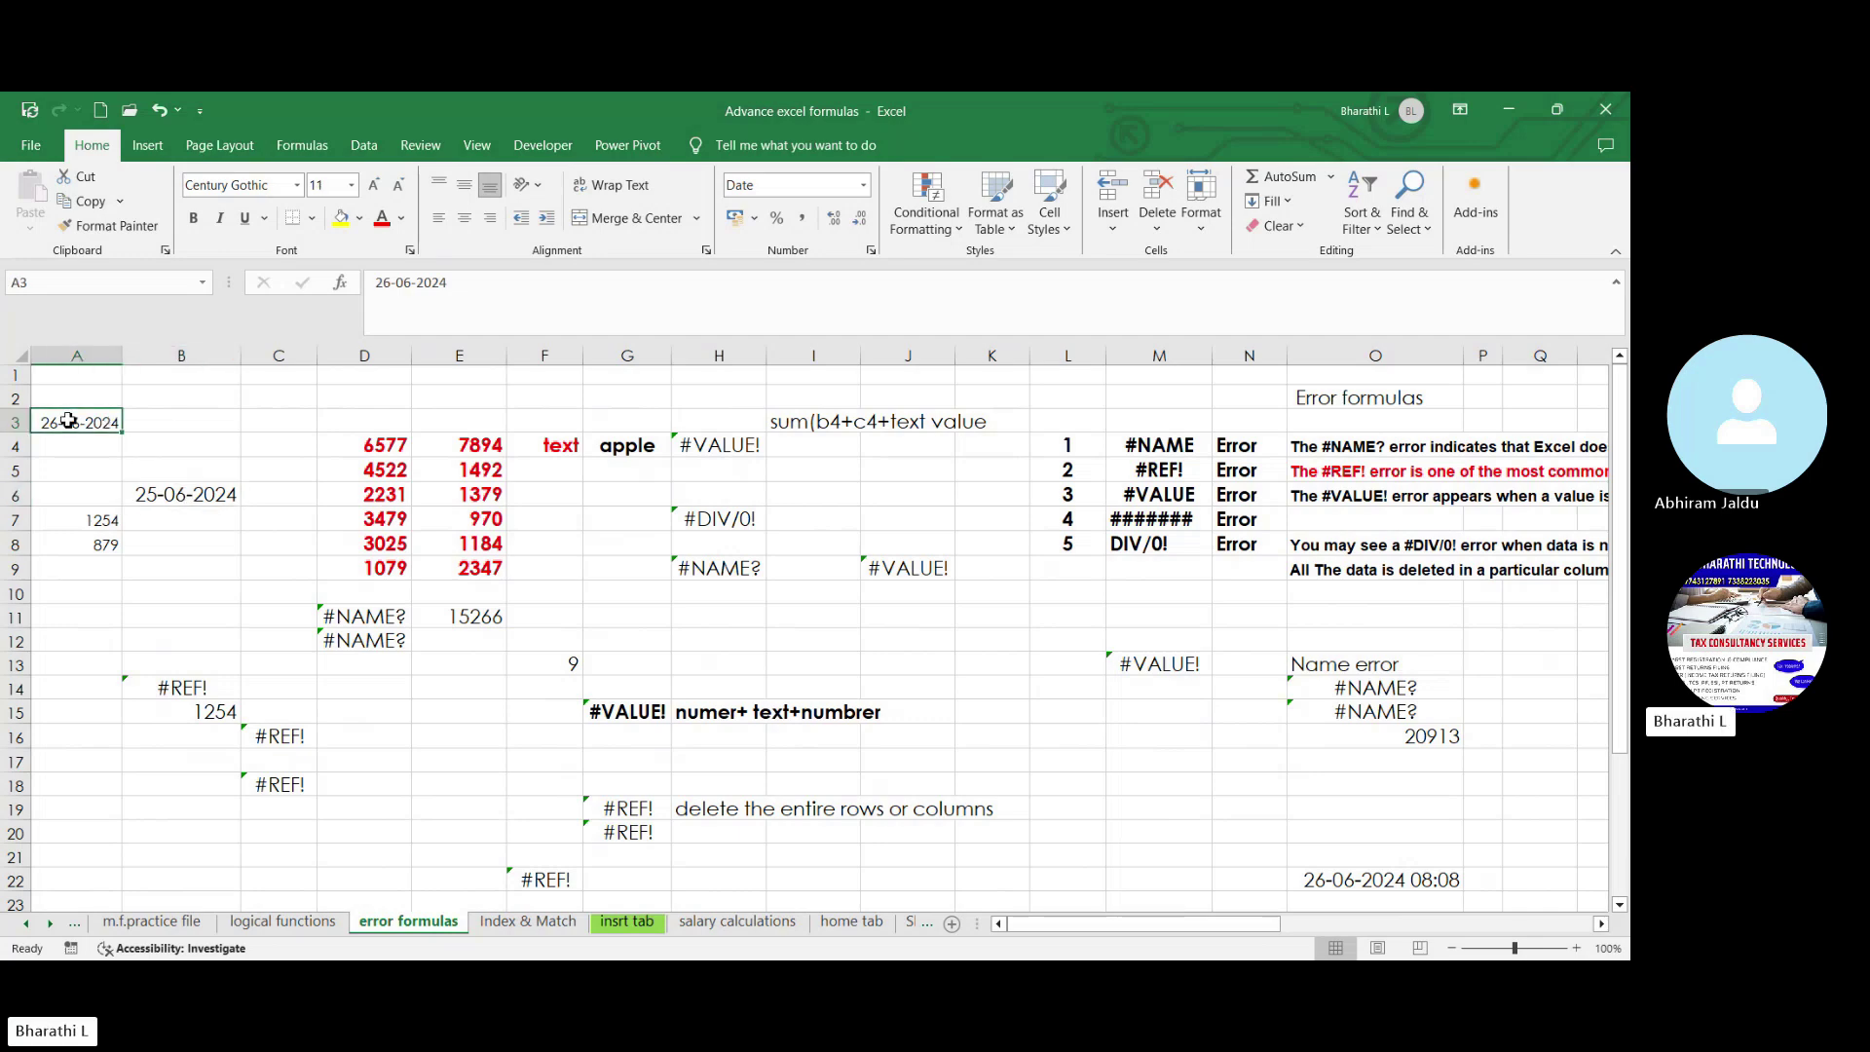
{"action": "left_click", "coordinate": [167, 505]}
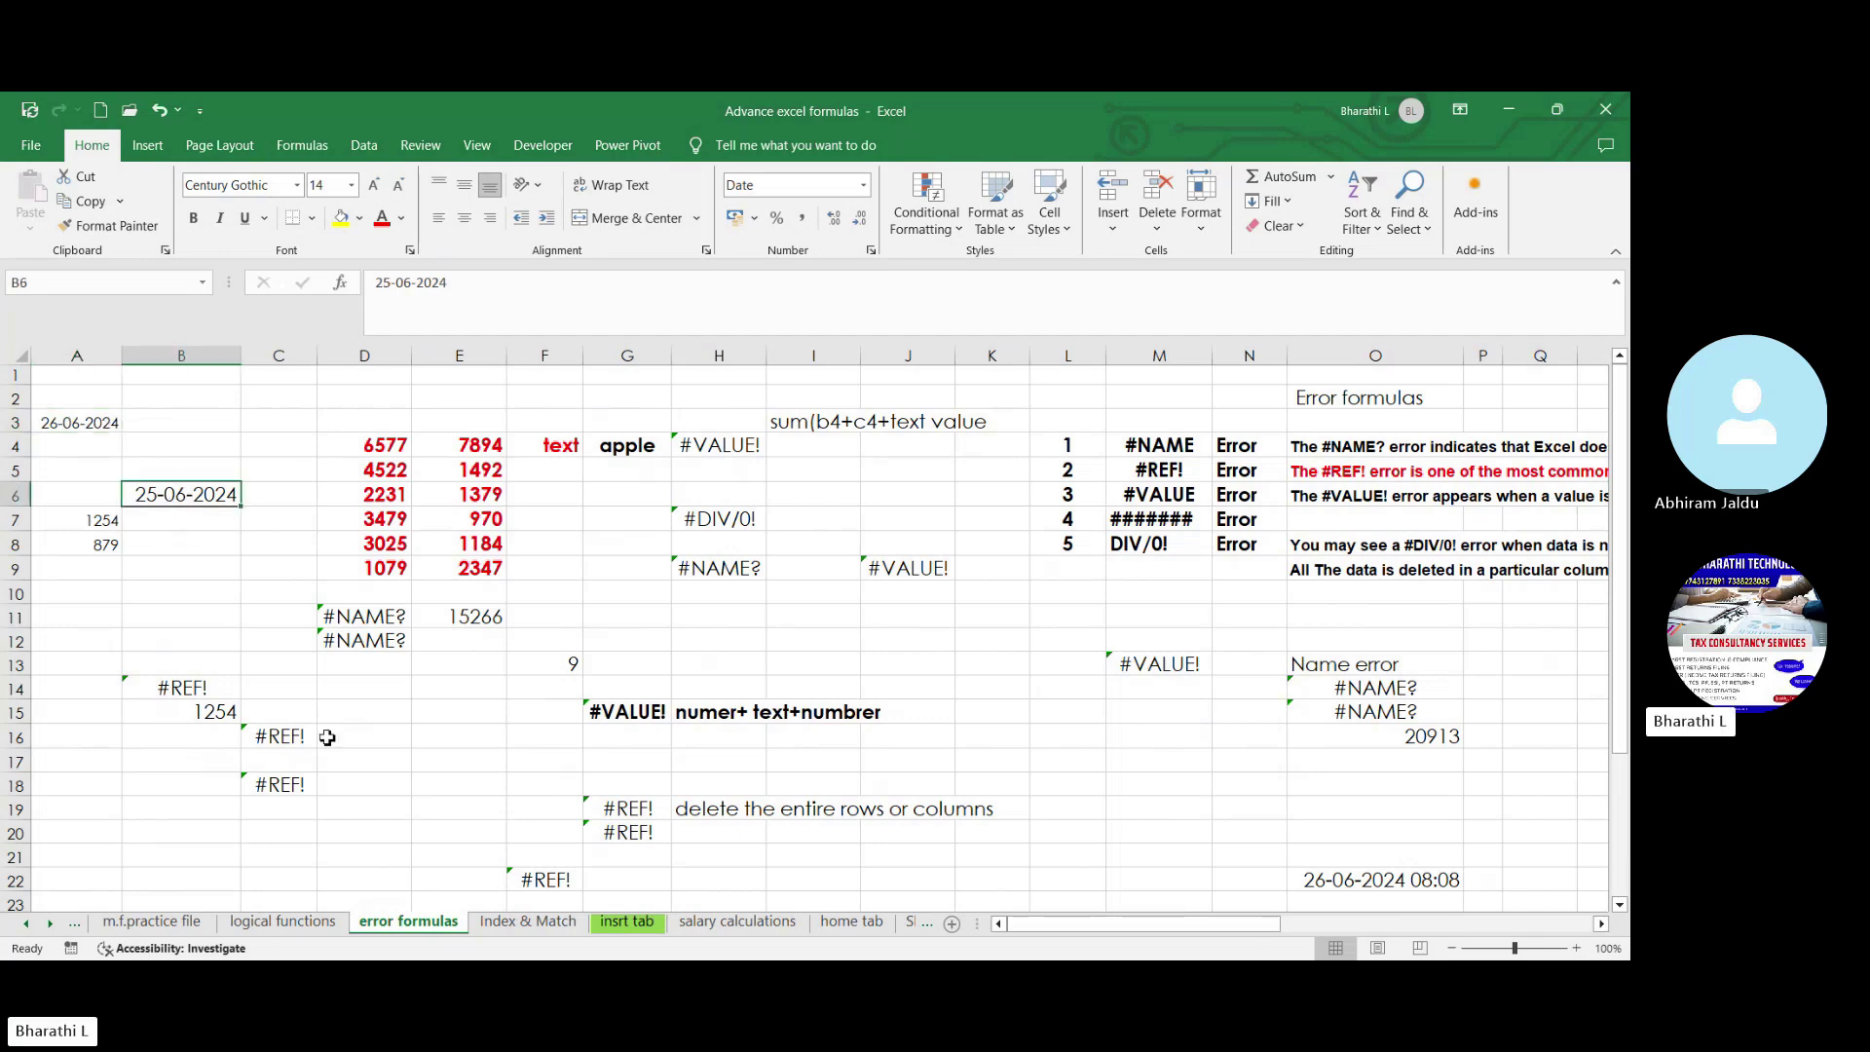
{"action": "left_click_drag", "start_coordinate": [1051, 935], "coordinate": [1158, 934]}
{"action": "left_click", "coordinate": [425, 546]}
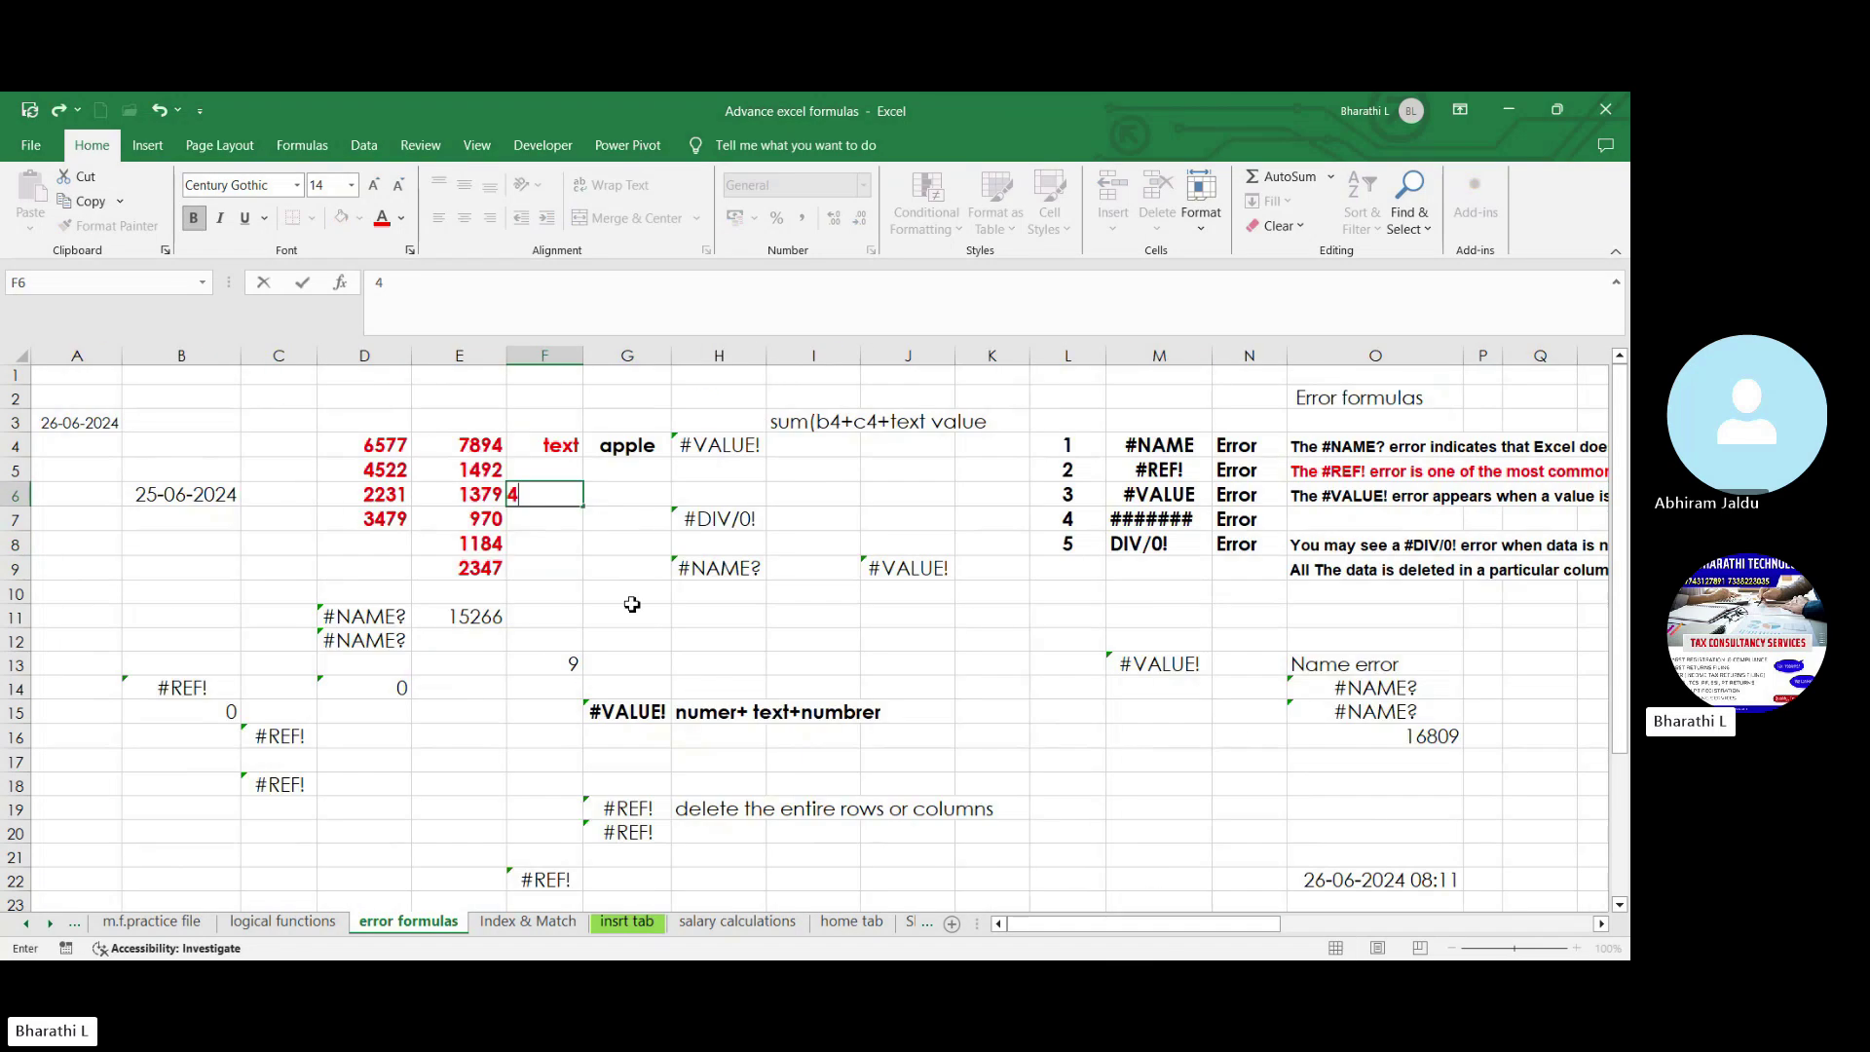
Enter 45 in F6 and 12 in F7
{"action": "type", "text": "5"}
{"action": "key", "text": "Return"}
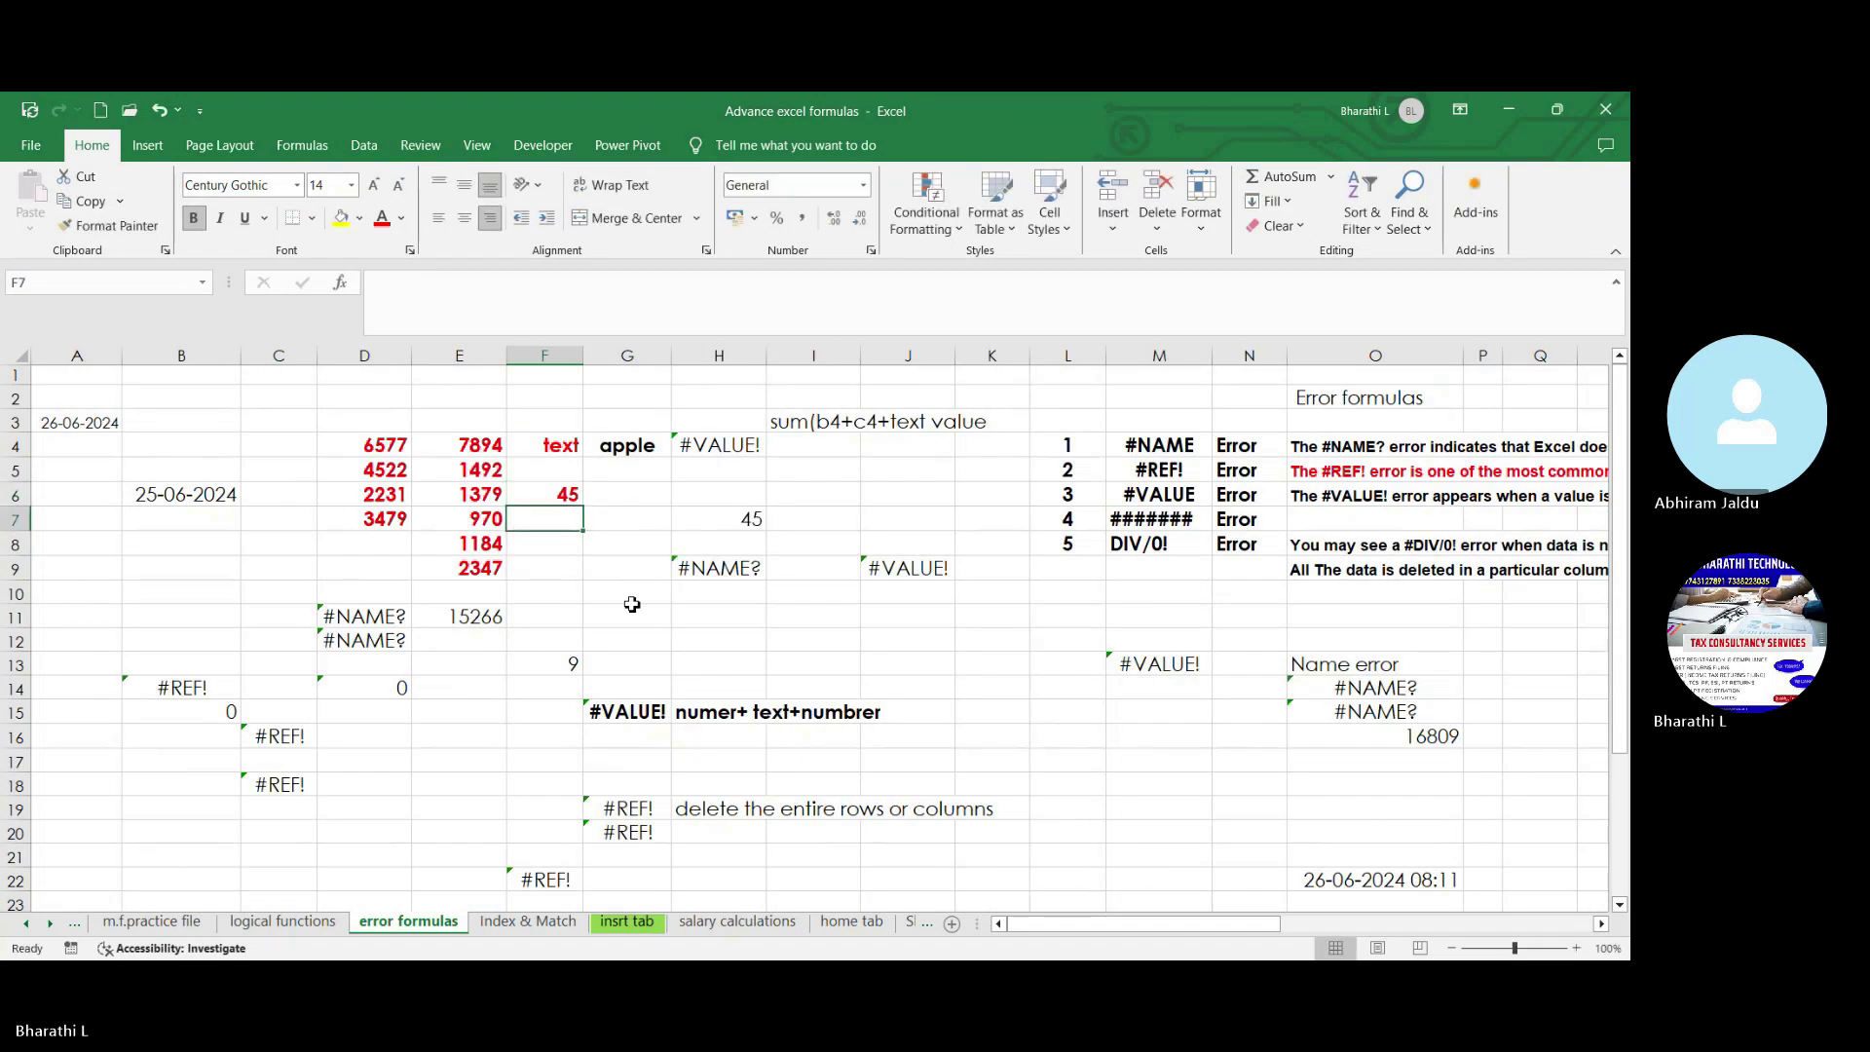
{"action": "type", "text": "12"}
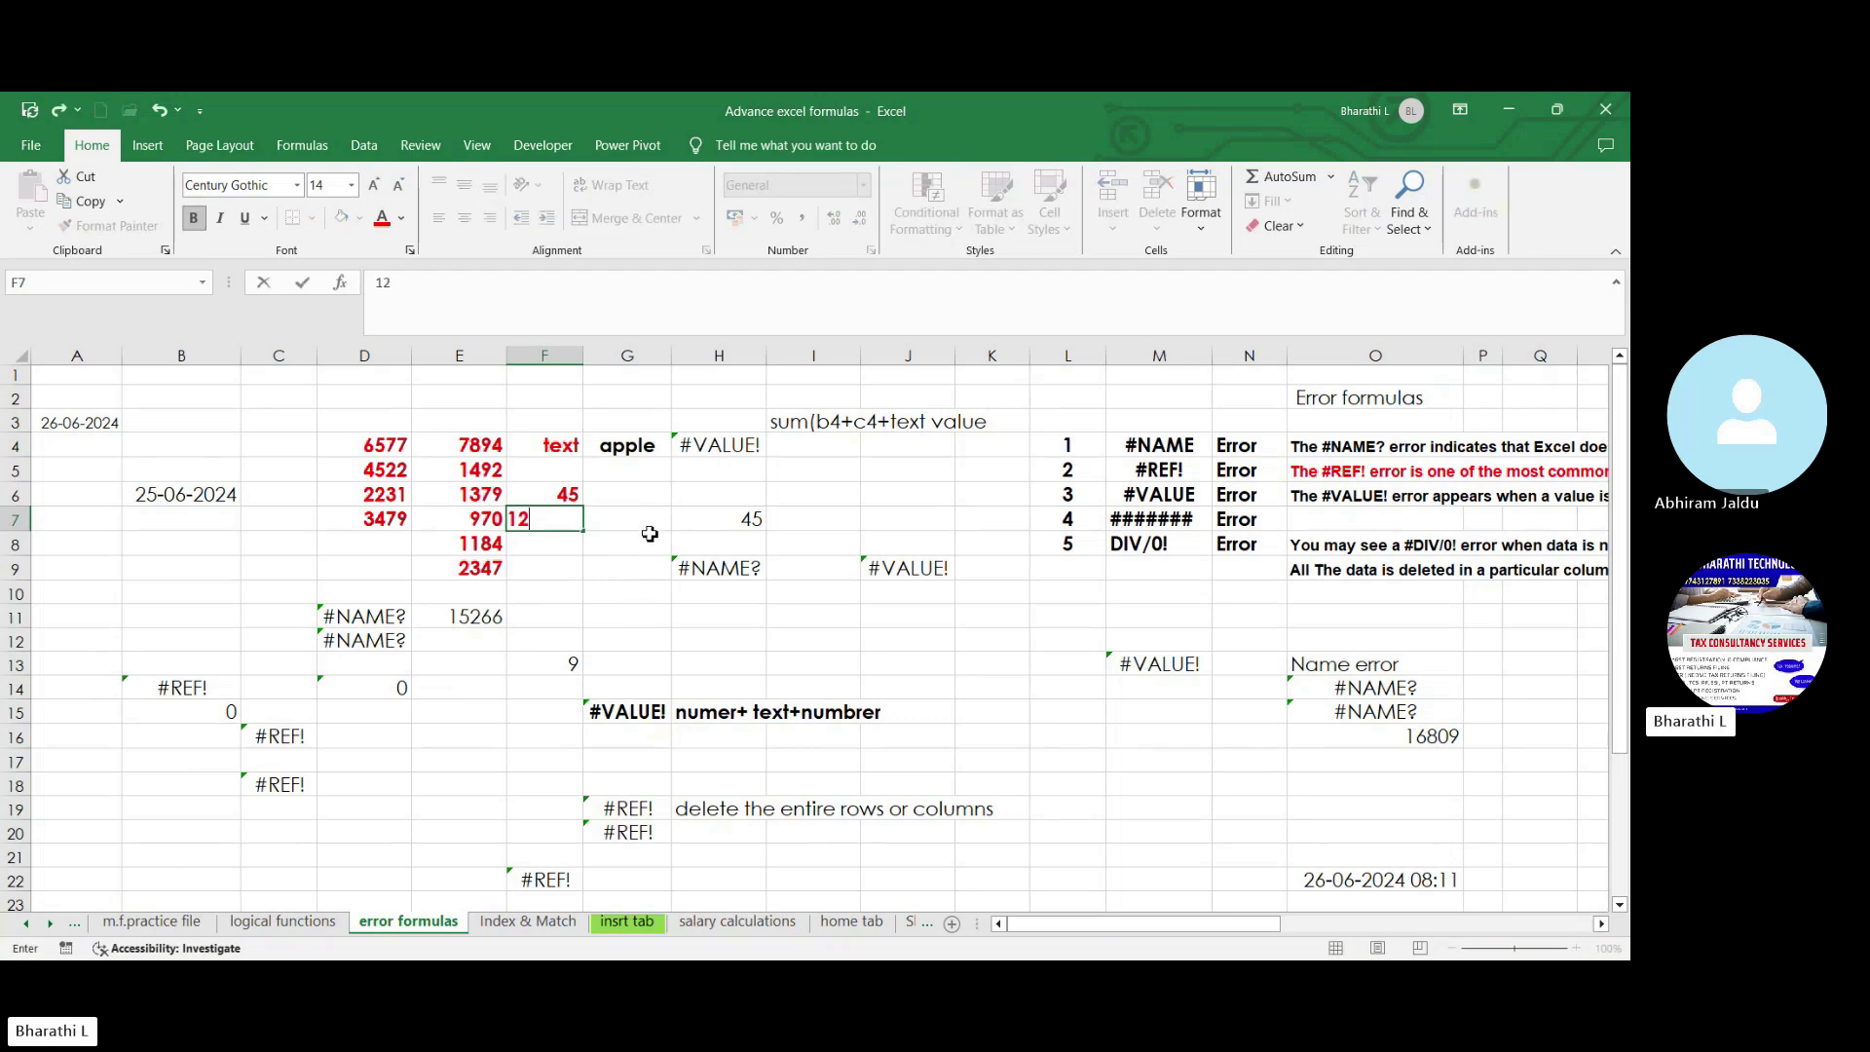
{"action": "left_click", "coordinate": [651, 537]}
Put =AVERAGE(F6:F7) in H6, which returns 28.5
{"action": "left_click", "coordinate": [696, 500]}
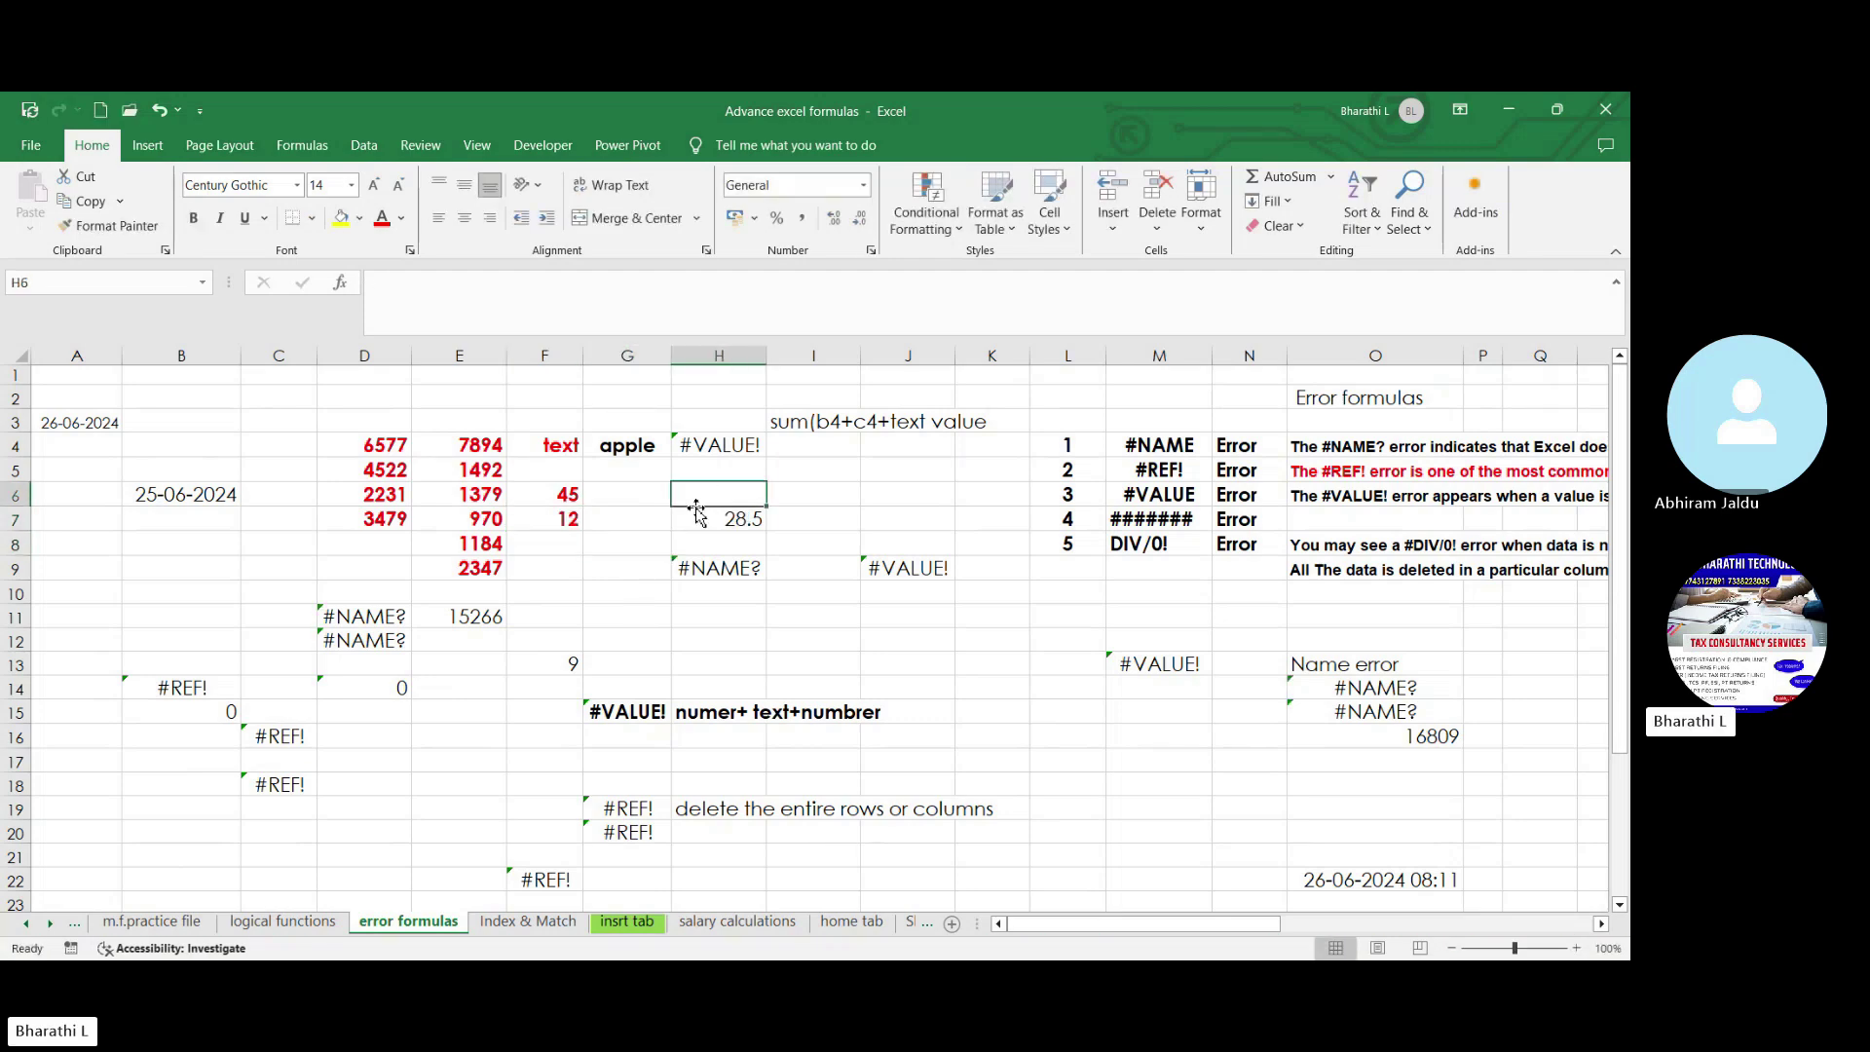
{"action": "type", "text": "=av"}
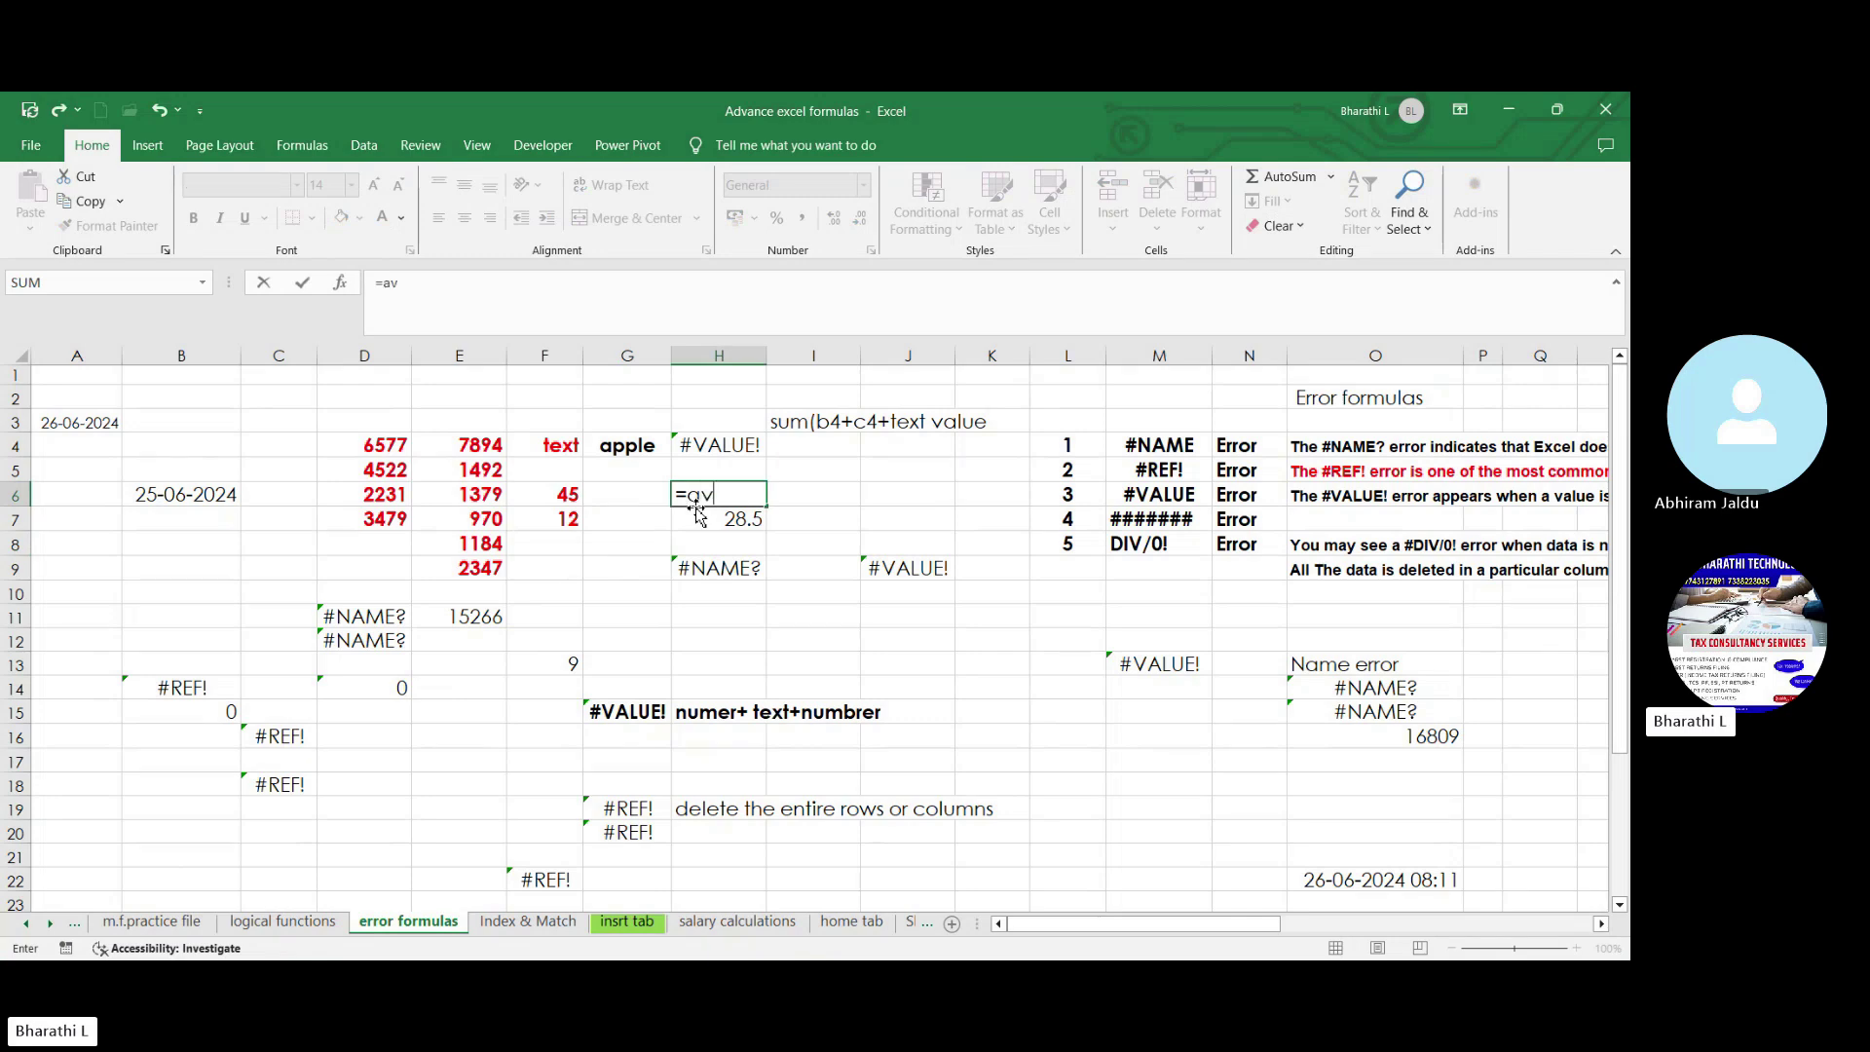
{"action": "key", "text": "Tab"}
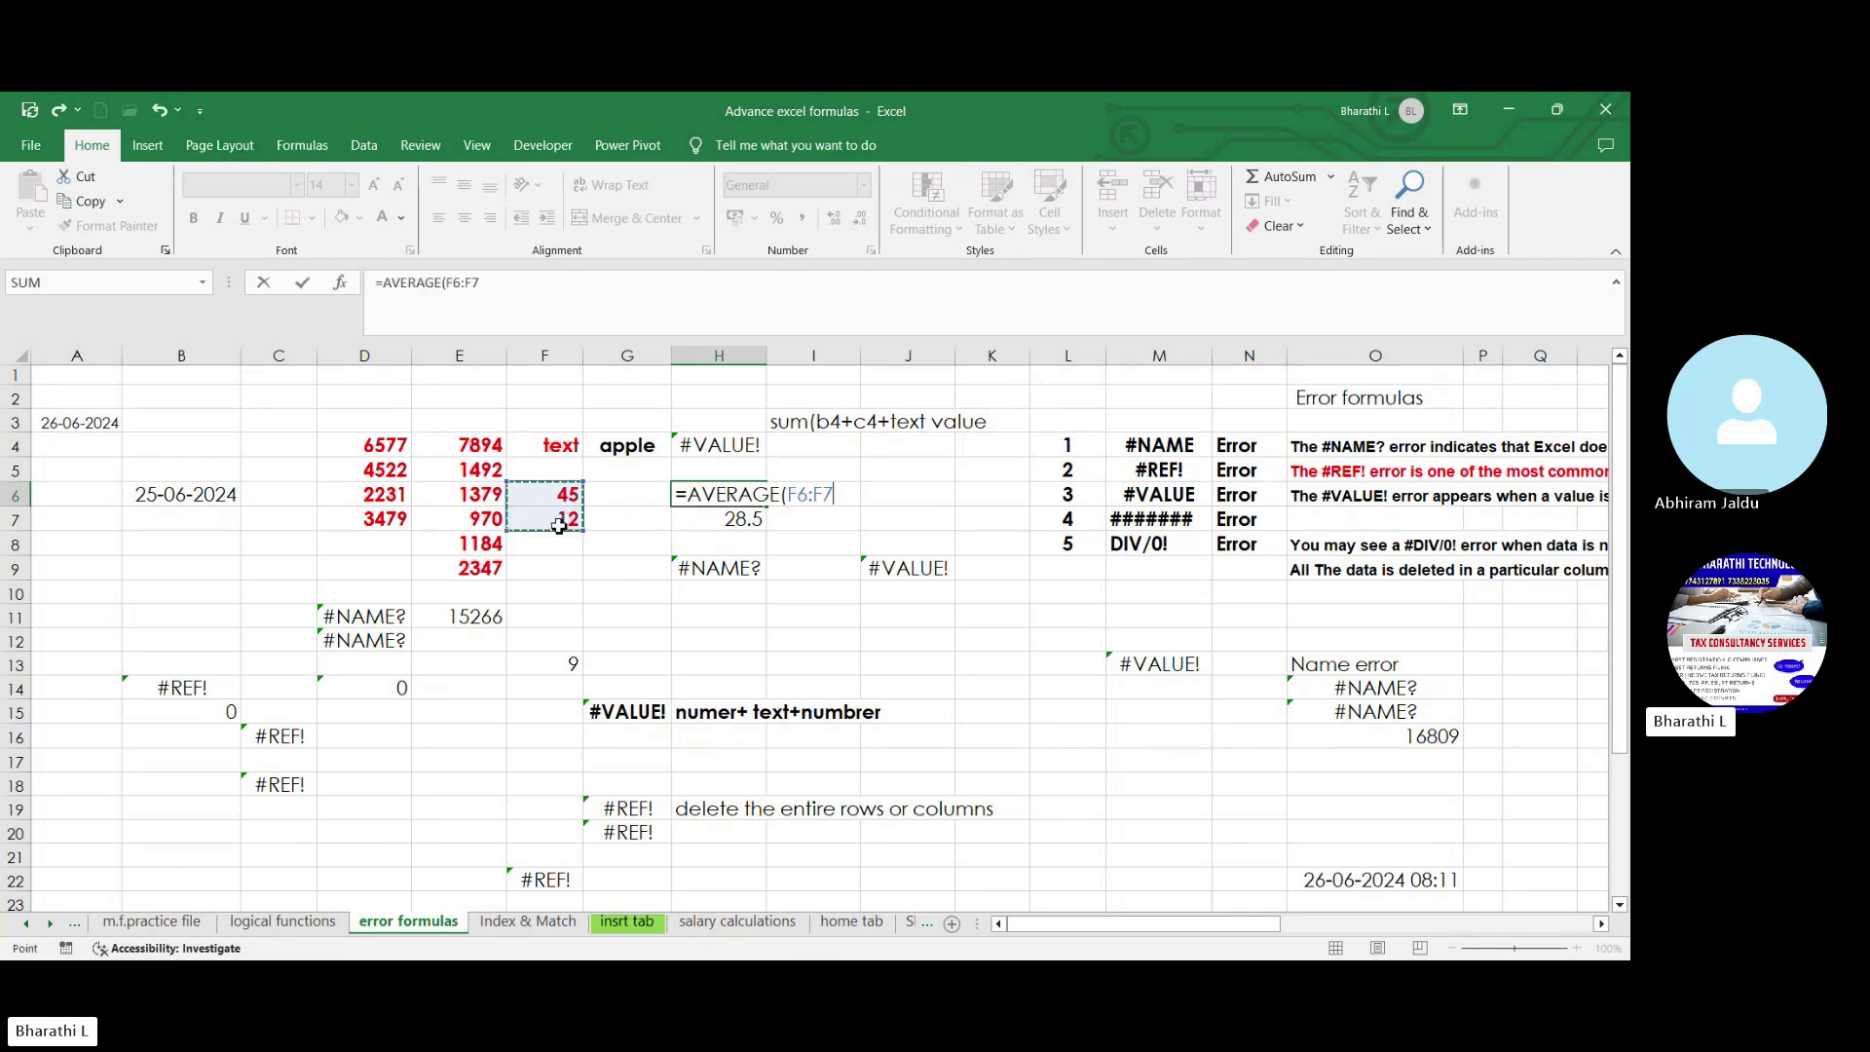
{"action": "key", "text": "Return"}
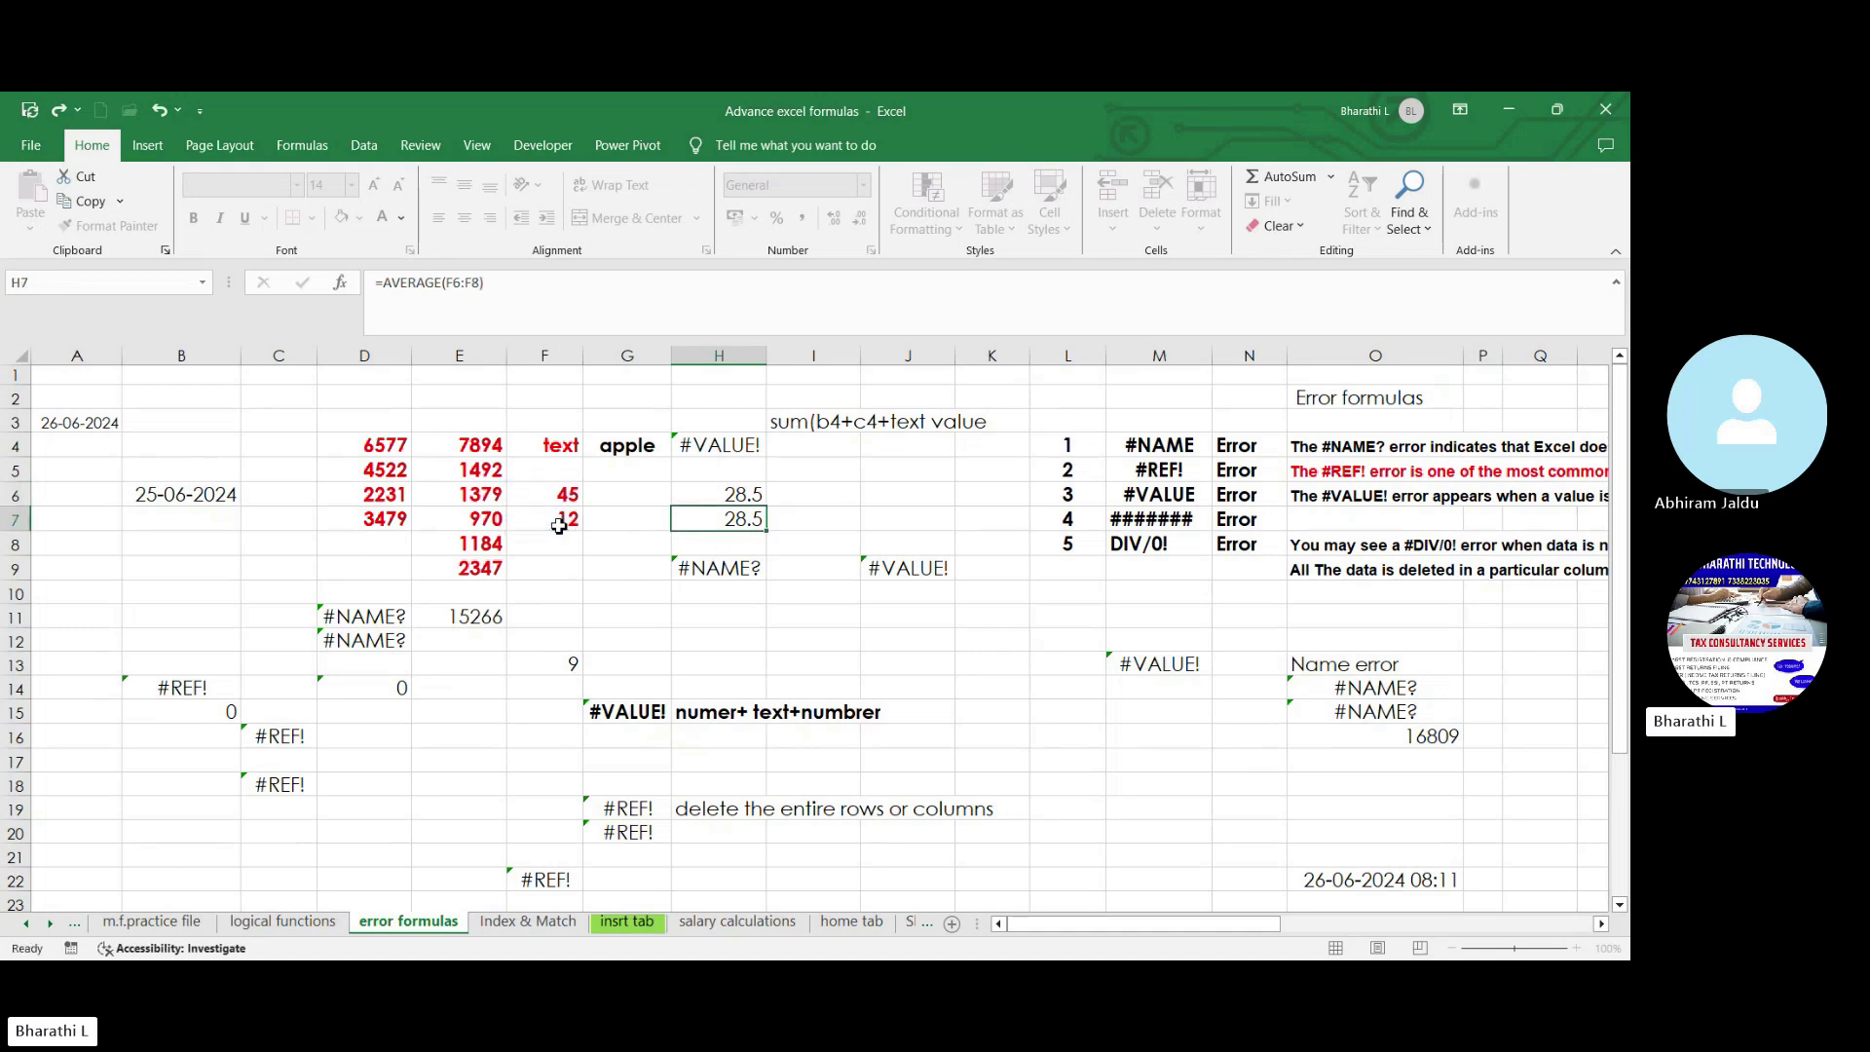
{"action": "left_click", "coordinate": [719, 497]}
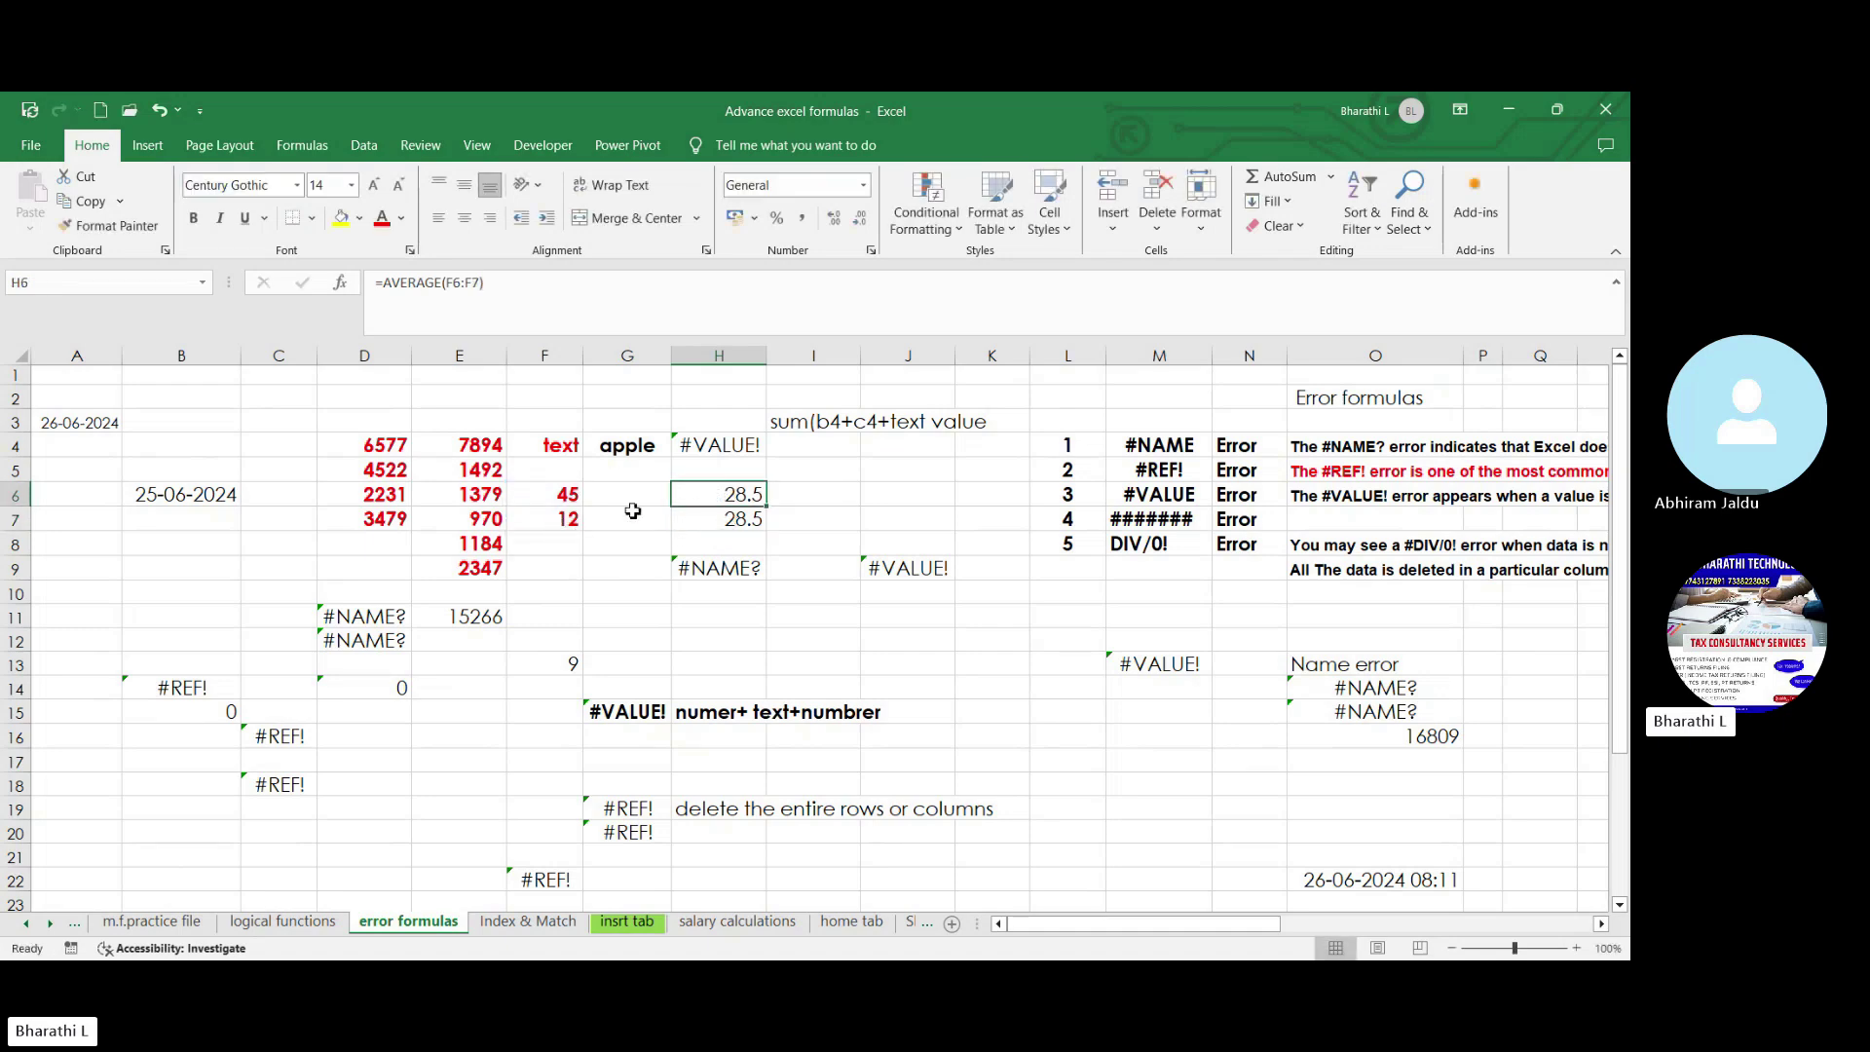
Delete 45 and 12 from F5:F8, leaving #DIV/0! in H6
{"action": "left_click_drag", "start_coordinate": [564, 469], "coordinate": [567, 542]}
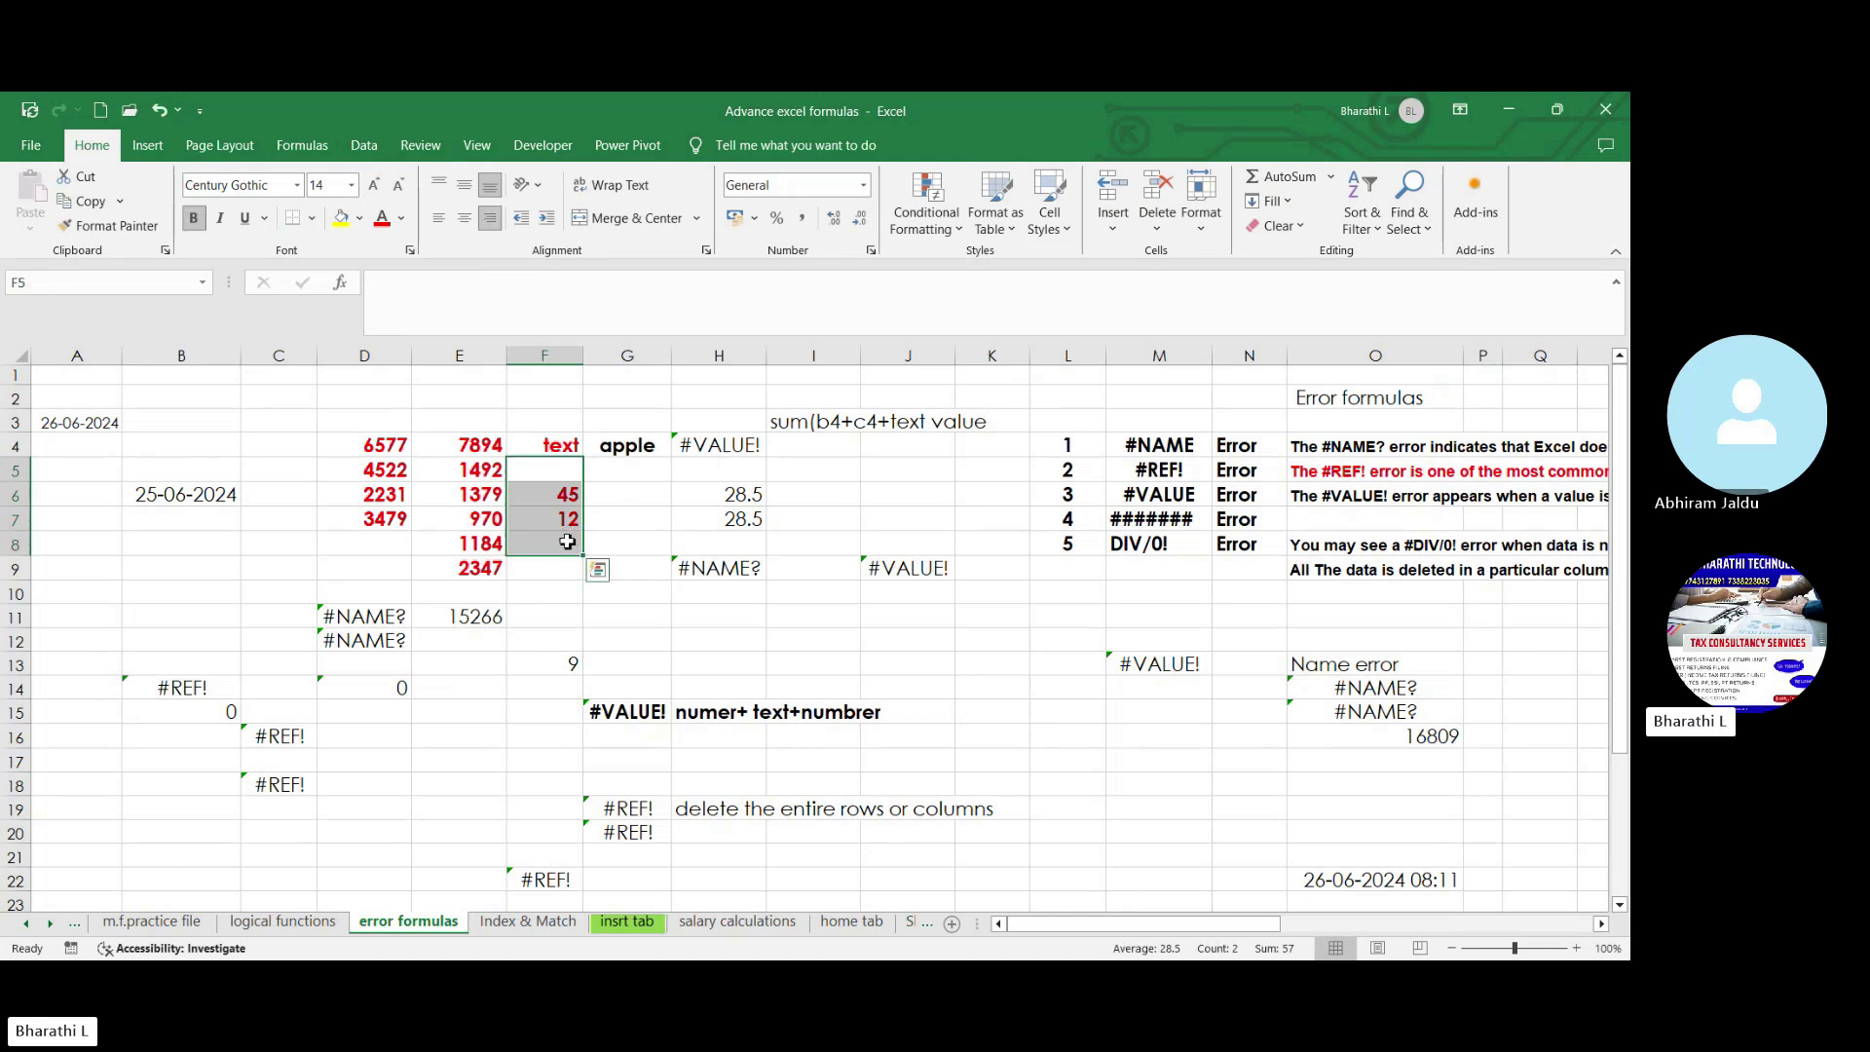
{"action": "key", "text": "Delete"}
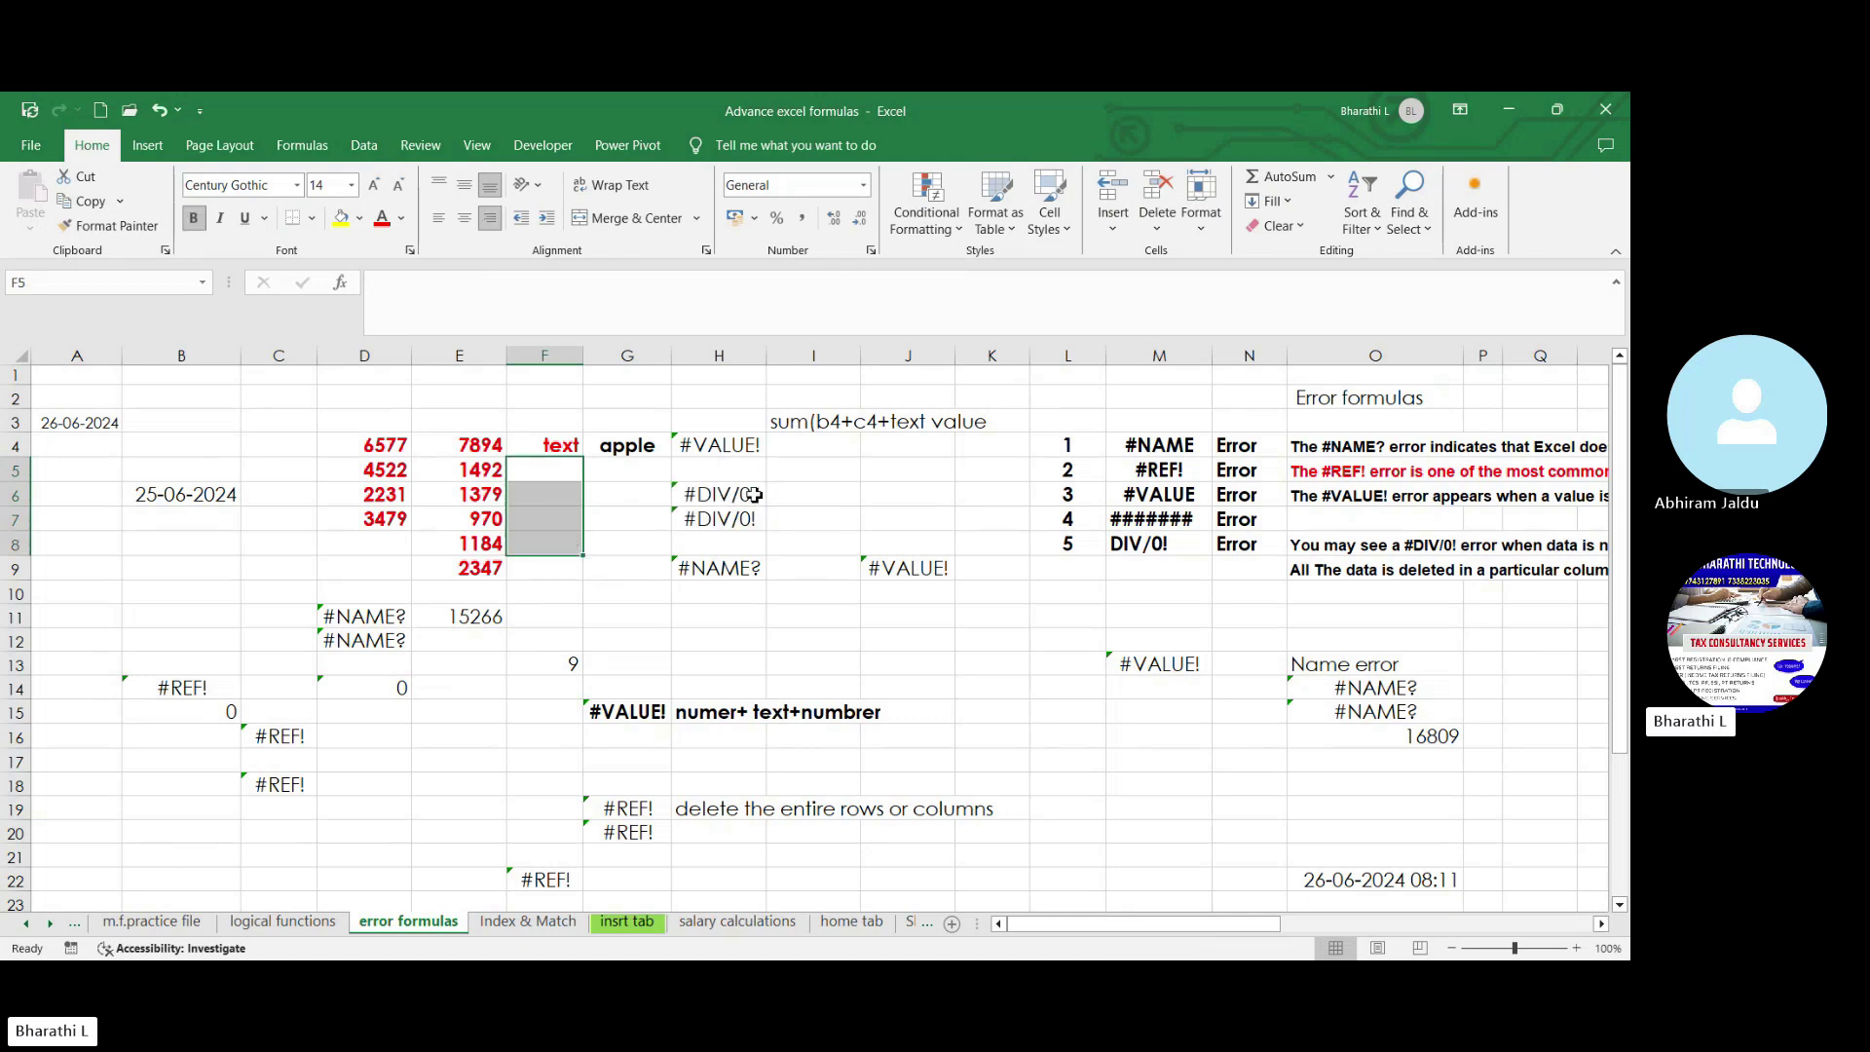
{"action": "left_click", "coordinate": [754, 495]}
Inspect the =AVERAGE(F6:F7) and =AVERAGE(F6:F8) formulas in H6 and H7, both returning #DIV/0!
{"action": "left_click", "coordinate": [839, 501]}
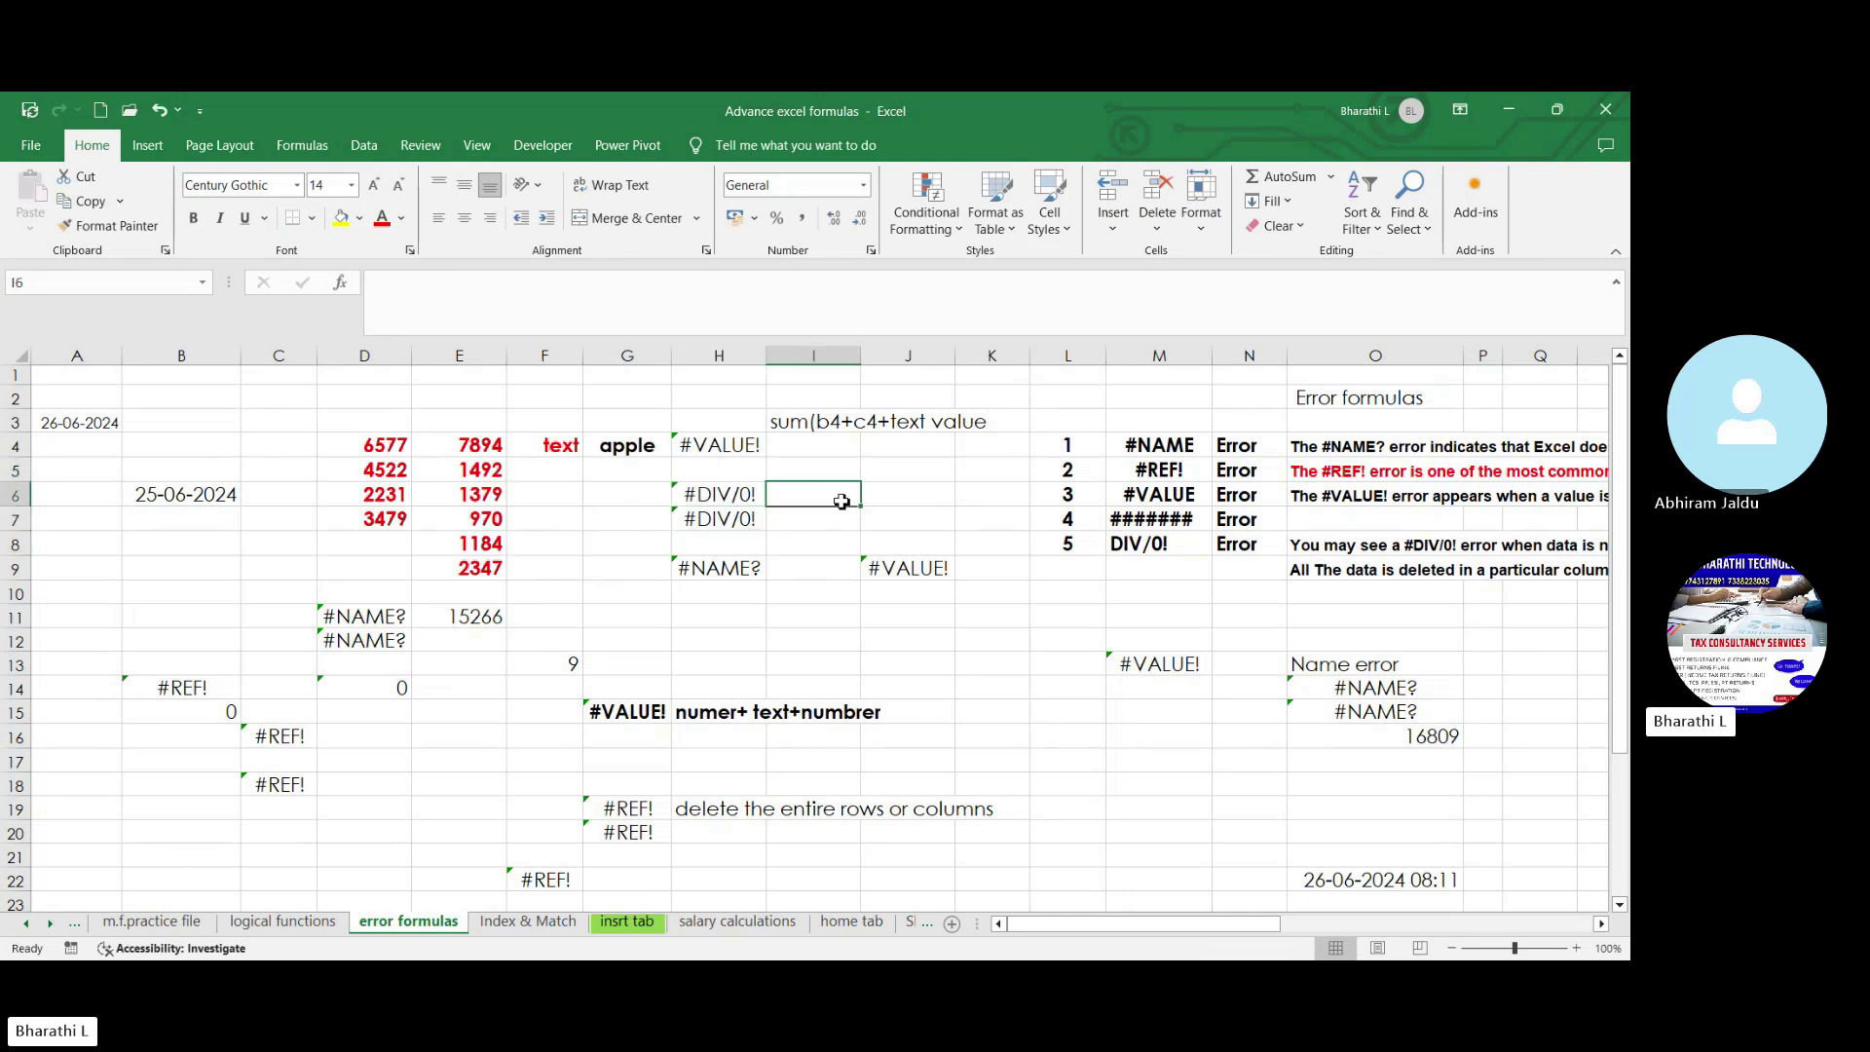
{"action": "left_click", "coordinate": [722, 495]}
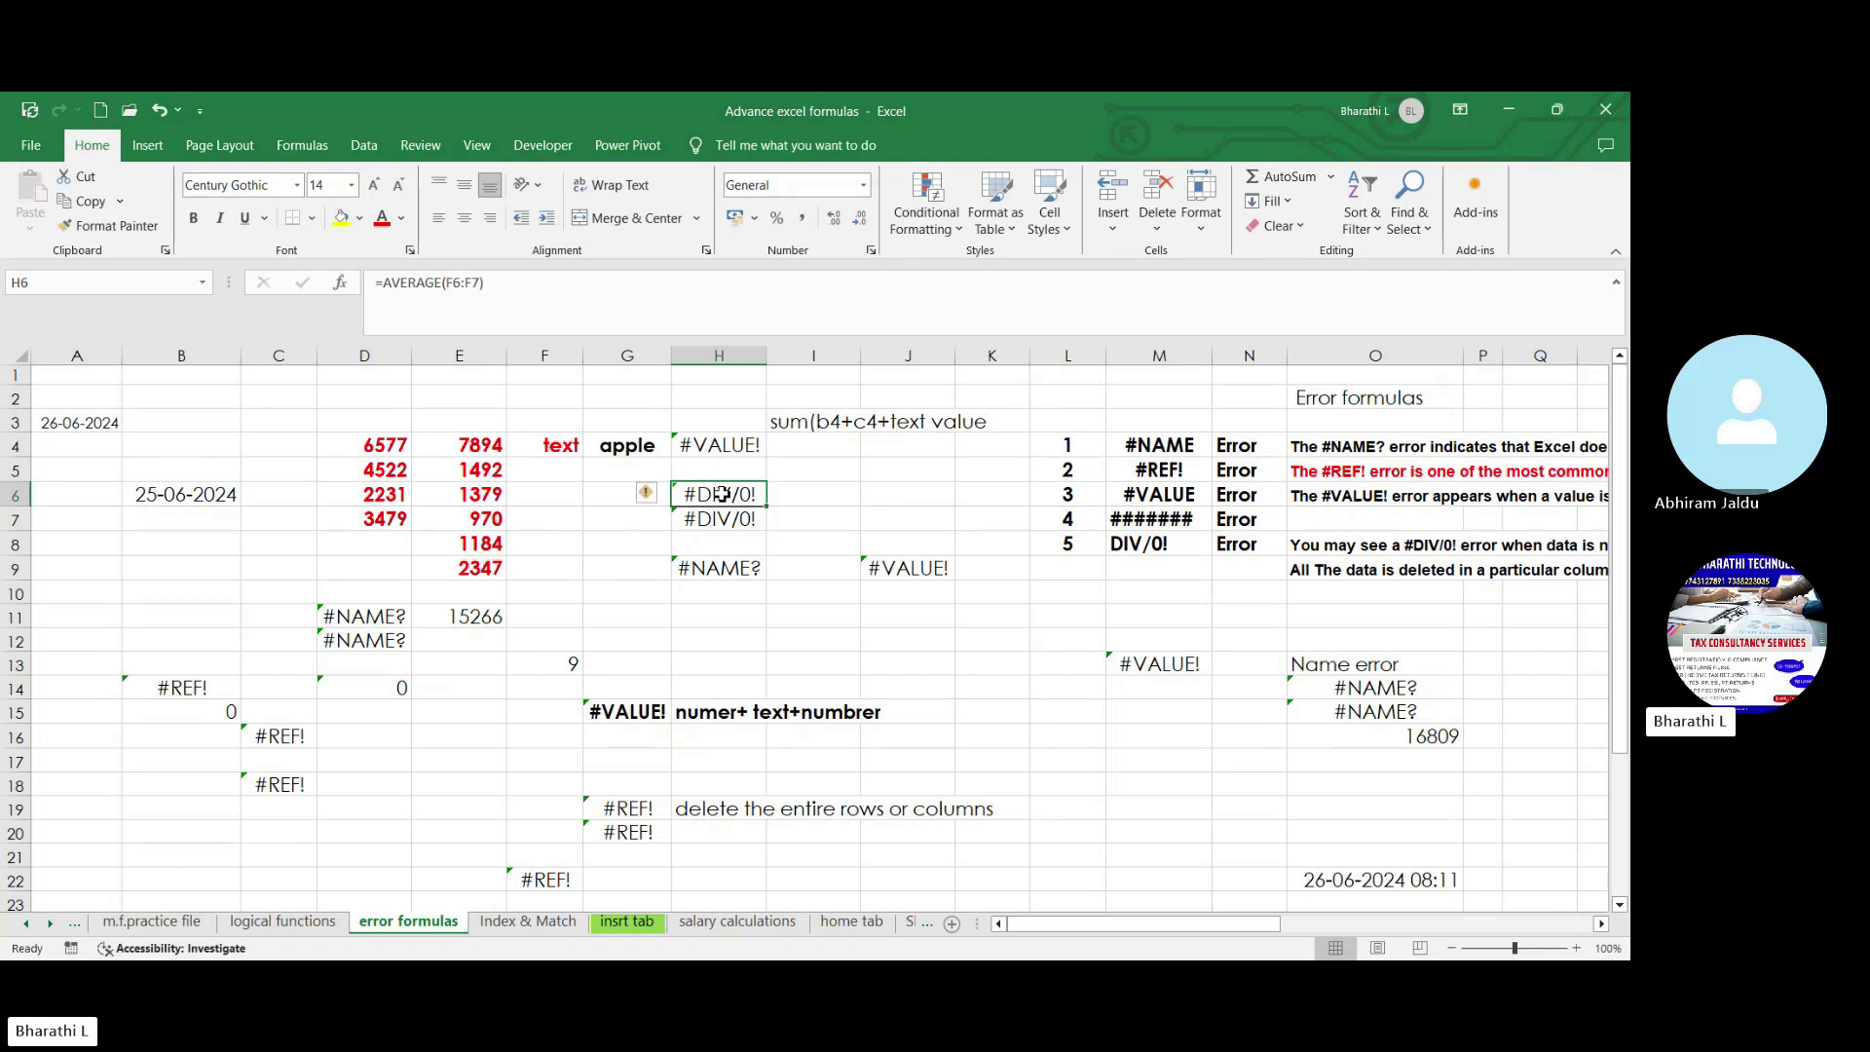
{"action": "left_click", "coordinate": [720, 519]}
{"action": "left_click", "coordinate": [721, 492]}
{"action": "left_click", "coordinate": [727, 517]}
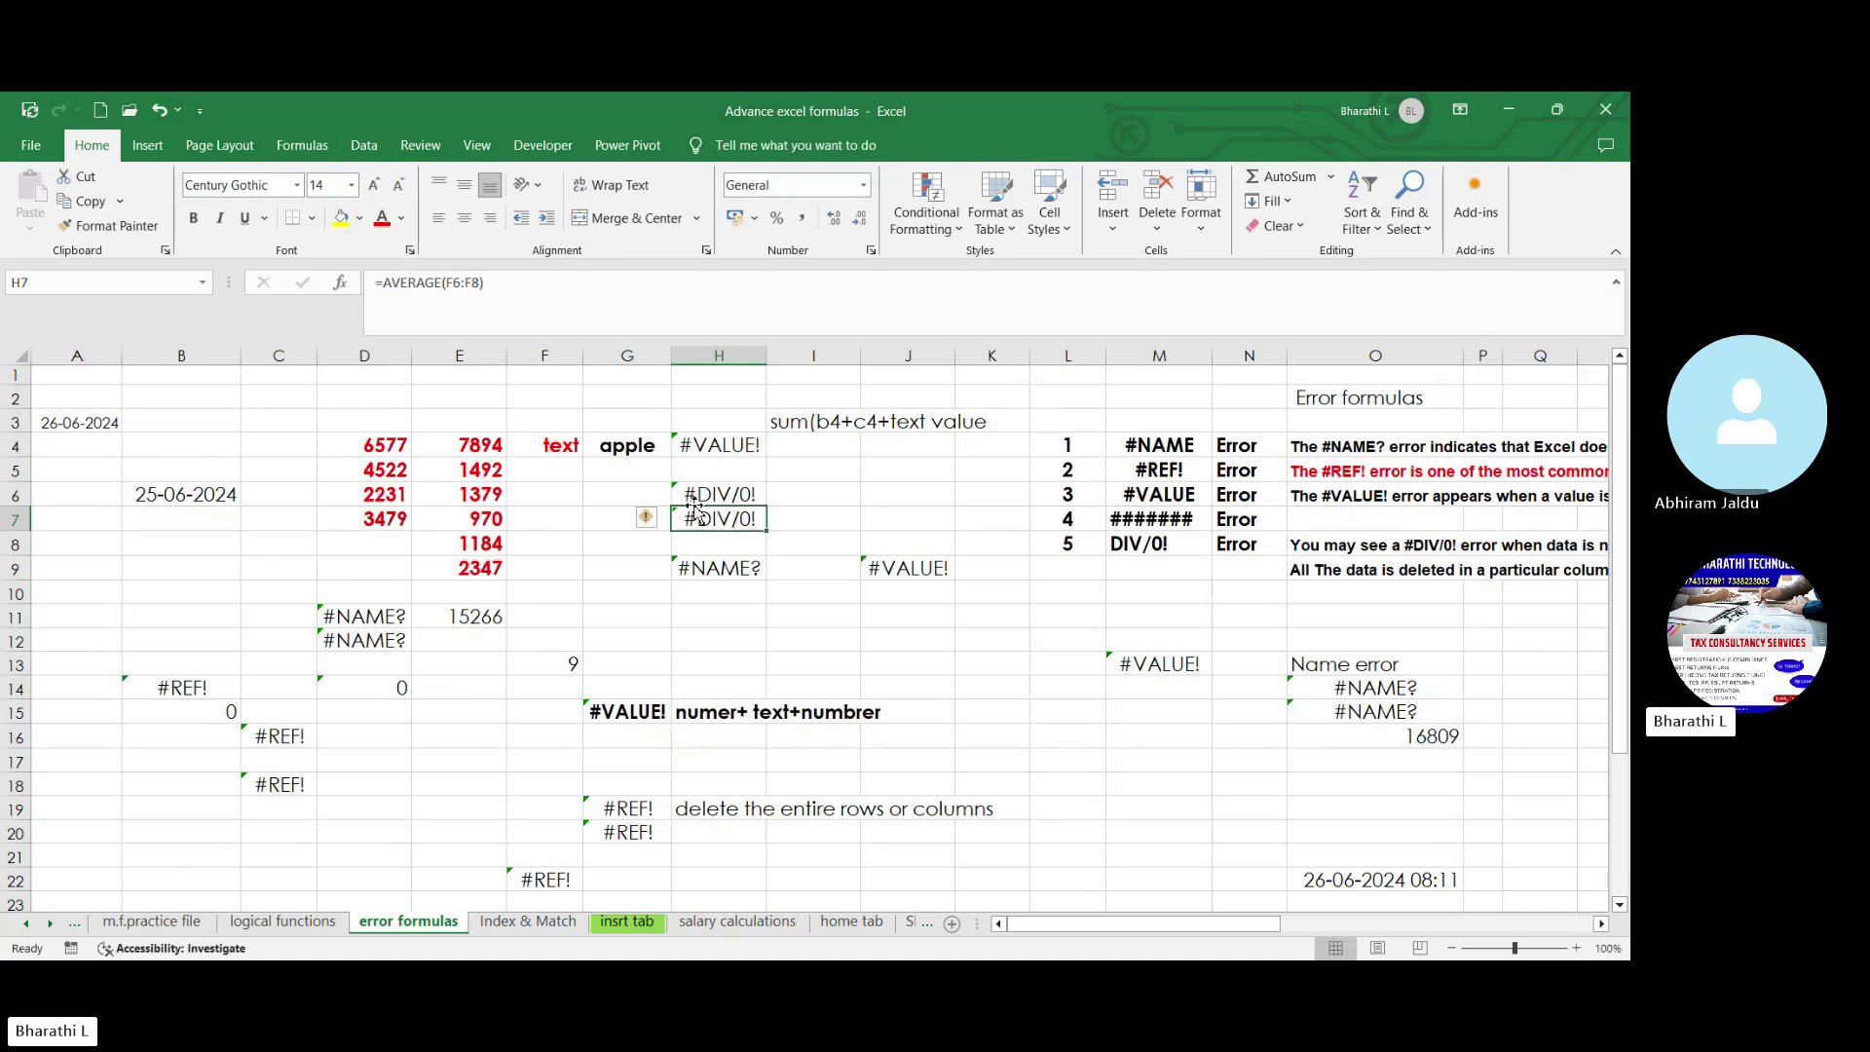
{"action": "left_click", "coordinate": [910, 642]}
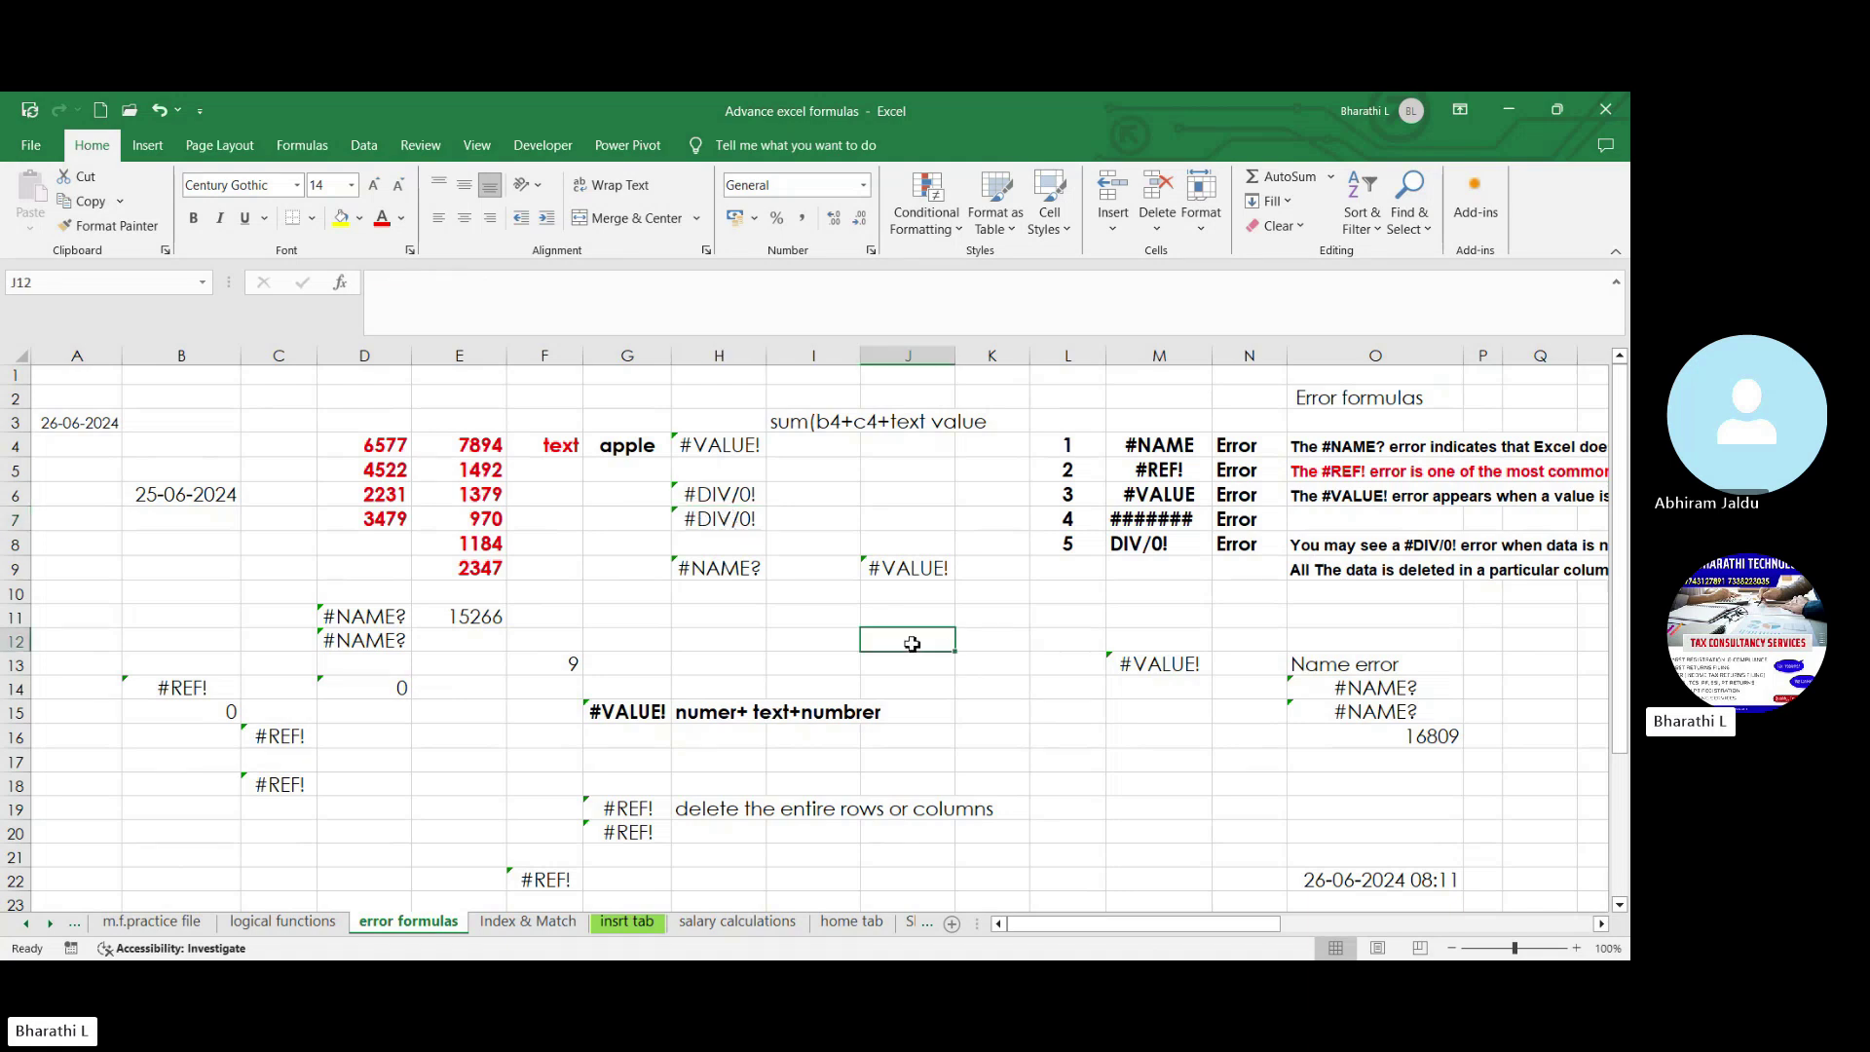
Scroll right to the error list and step through the error names in M4 to M7, starting with #NAME?
{"action": "left_click_drag", "start_coordinate": [1204, 938], "coordinate": [1307, 938]}
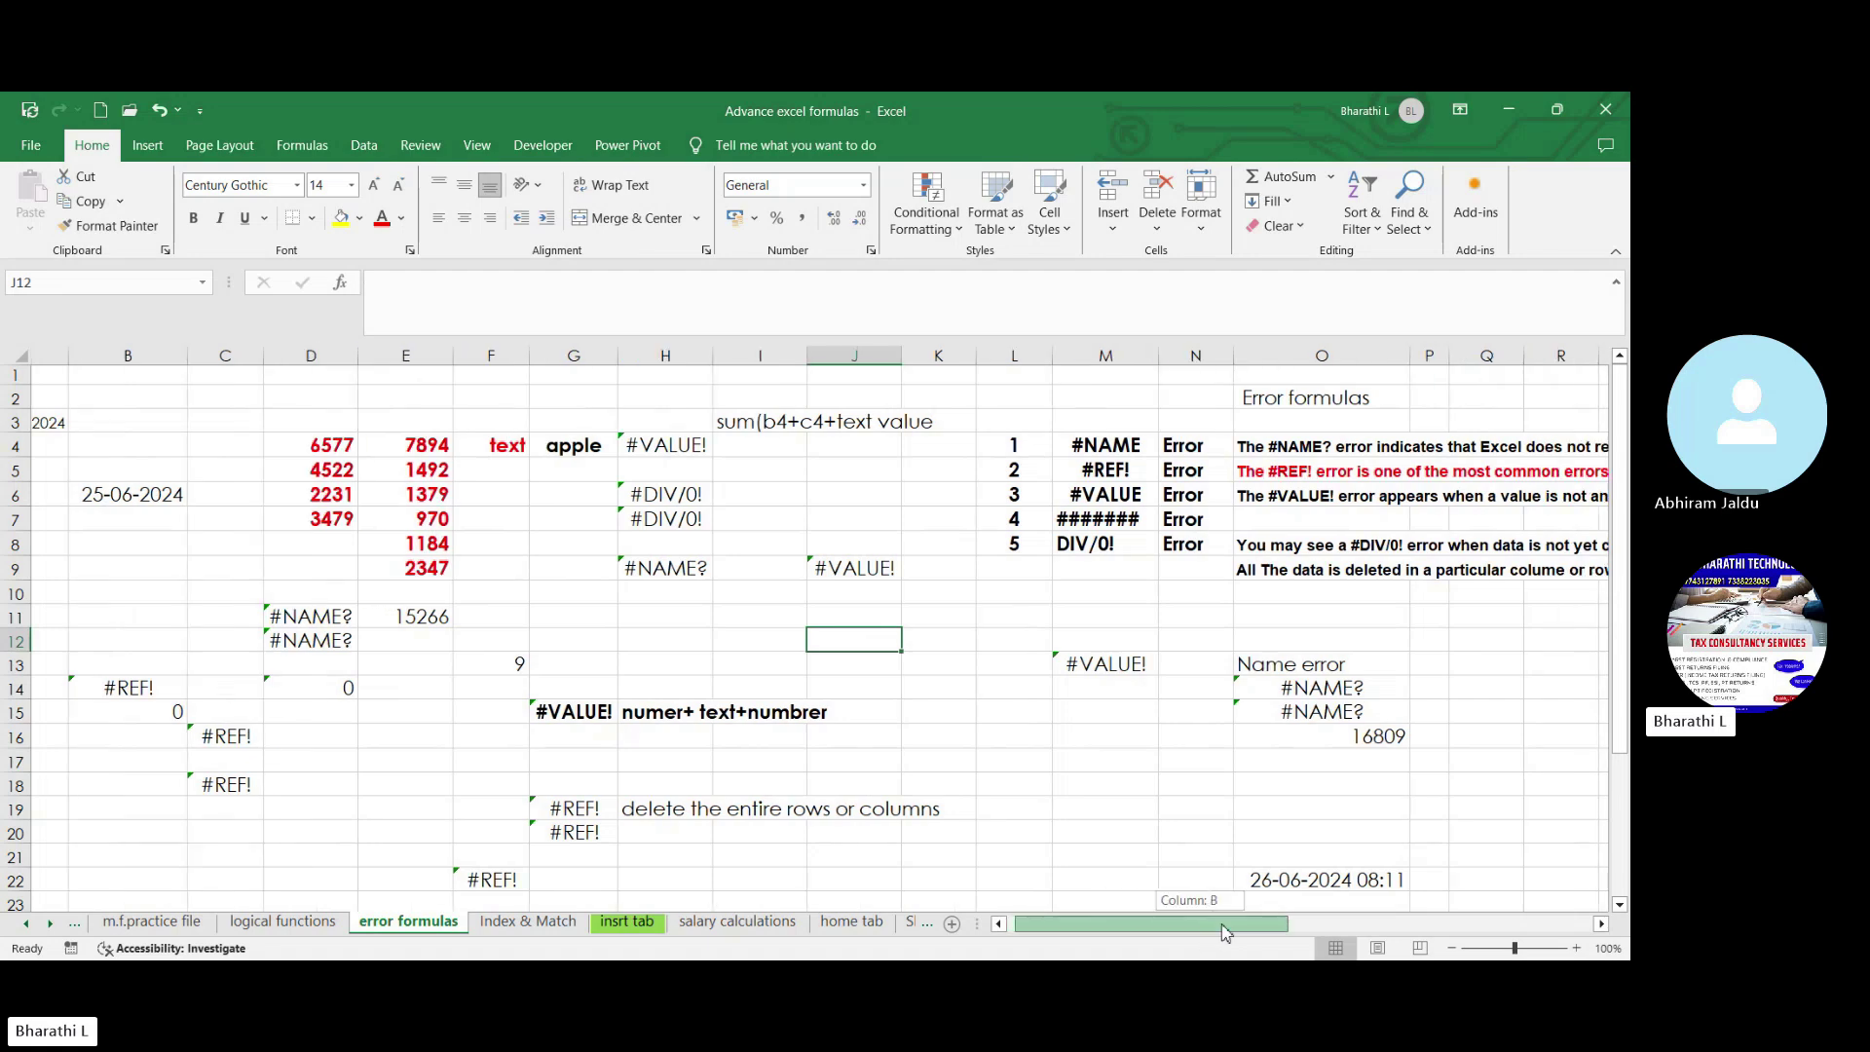
{"action": "left_click_drag", "start_coordinate": [448, 428], "coordinate": [443, 541]}
{"action": "left_click", "coordinate": [781, 649]}
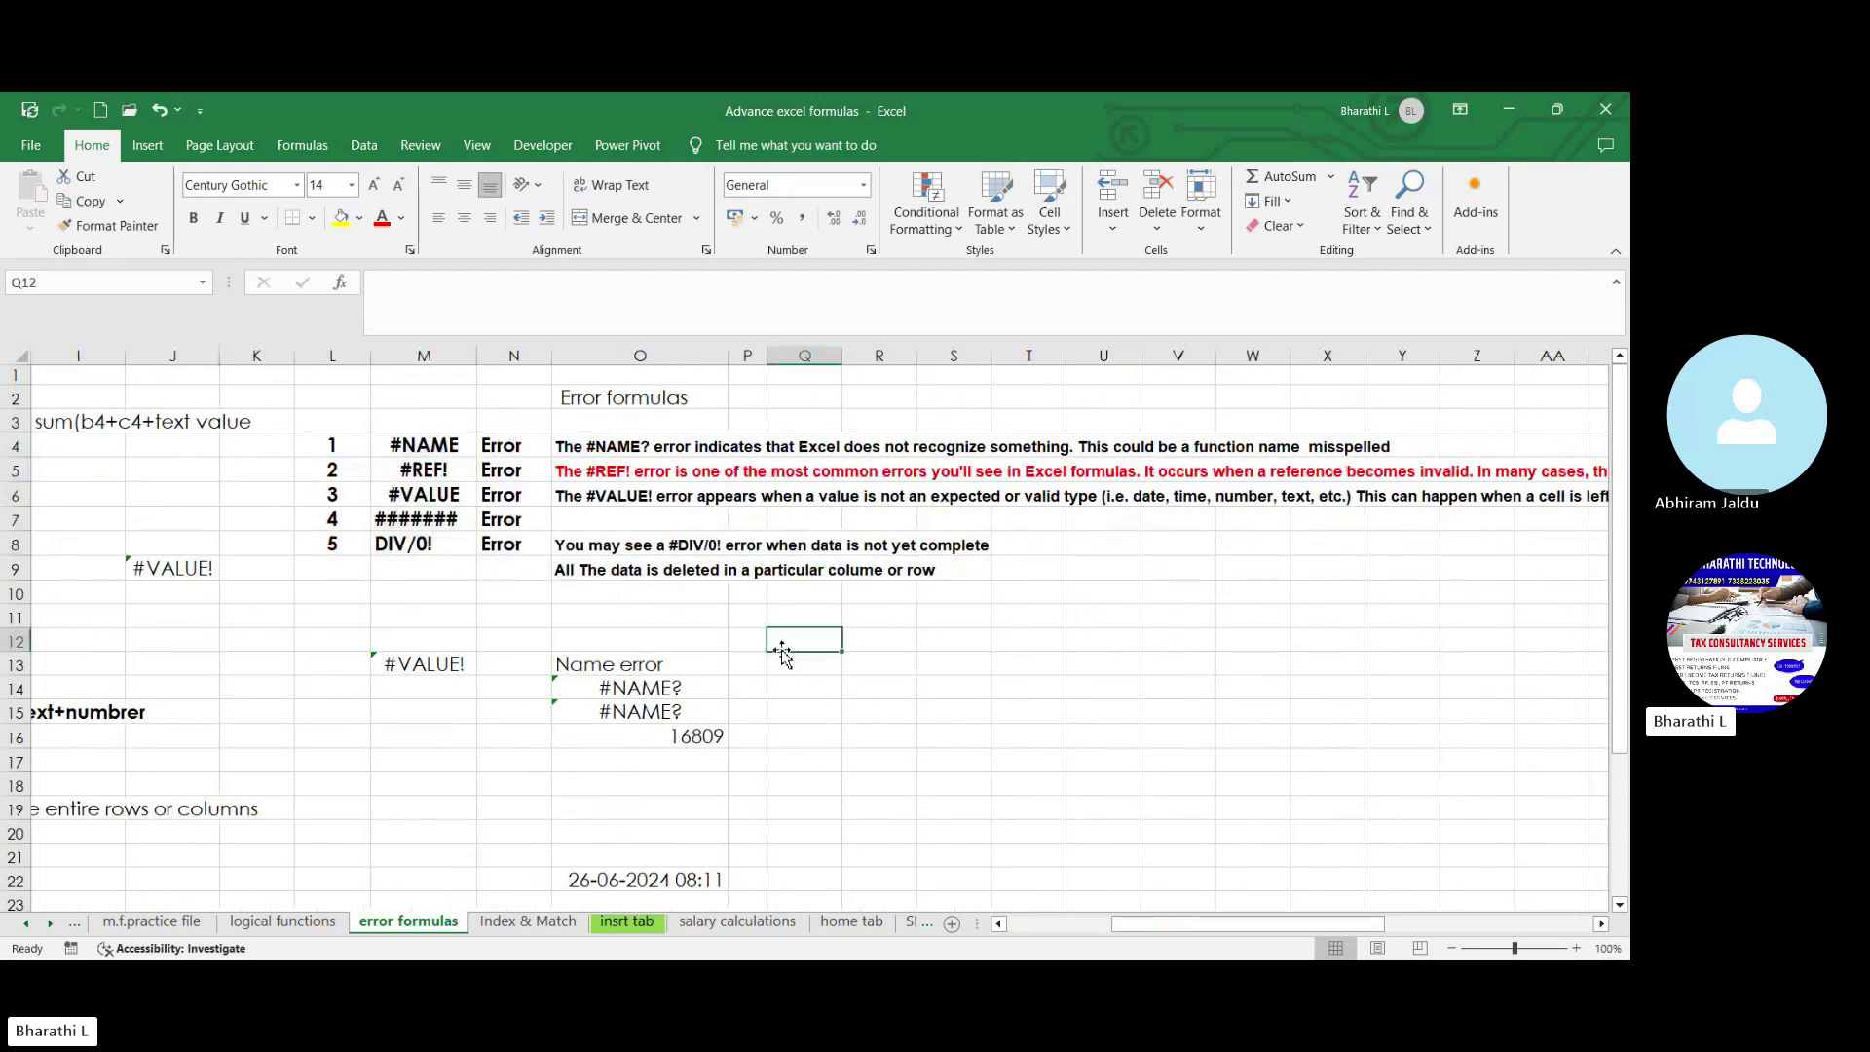
{"action": "left_click", "coordinate": [424, 446]}
{"action": "left_click", "coordinate": [435, 470]}
{"action": "left_click", "coordinate": [438, 495]}
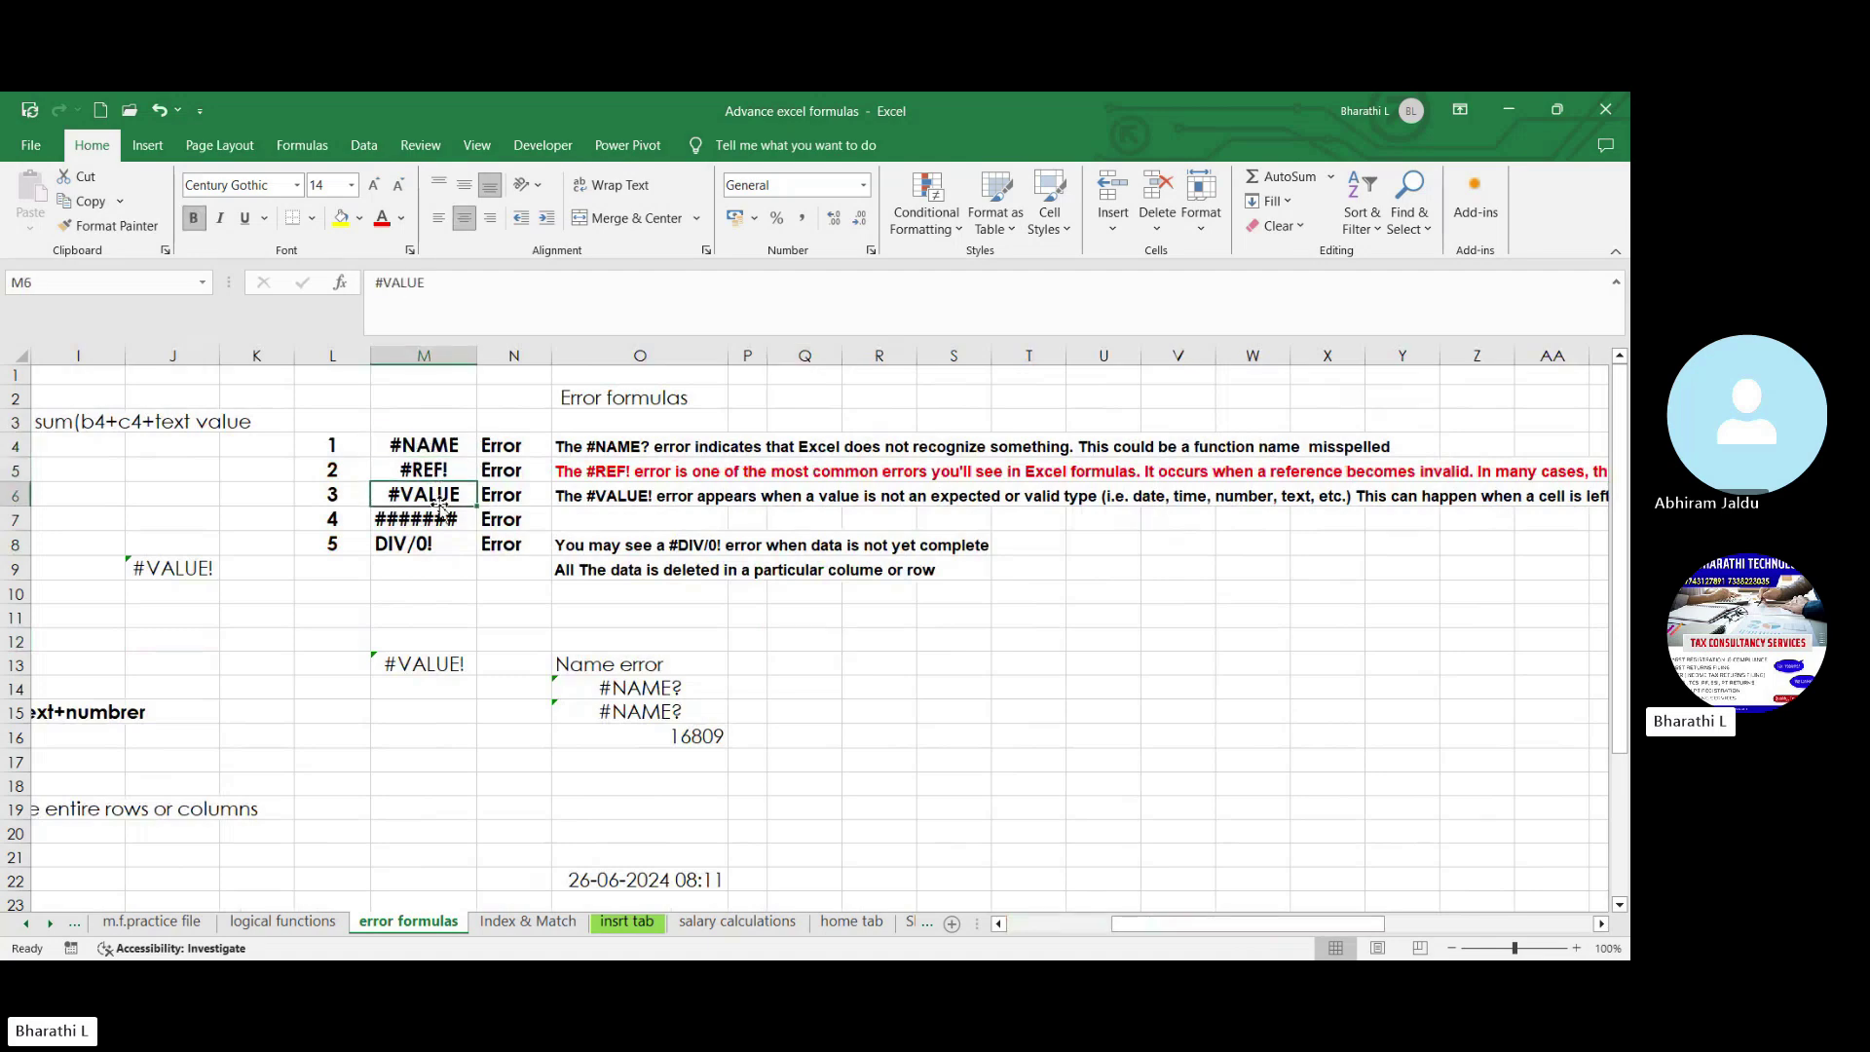